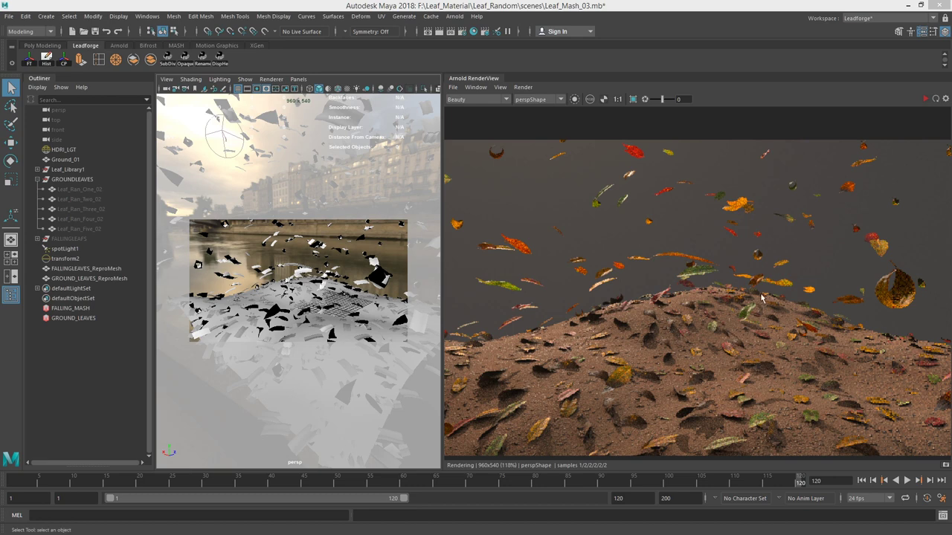
# Render the scene in the Arnold RenderView and examine the falling and ground leaves from several angles
pyautogui.keyDown('alt'); pyautogui.moveTo(377, 284); pyautogui.dragTo(327, 306); pyautogui.keyUp('alt')
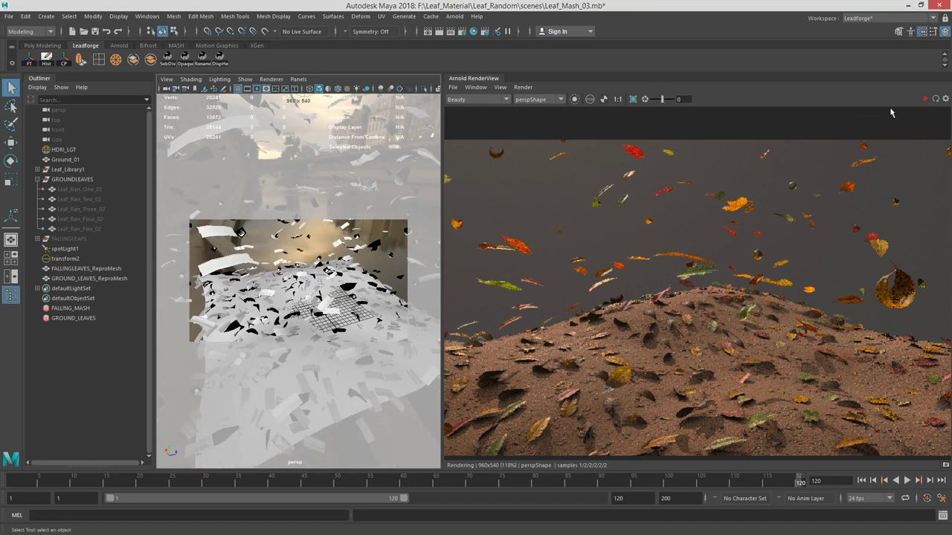
pyautogui.click(921, 99)
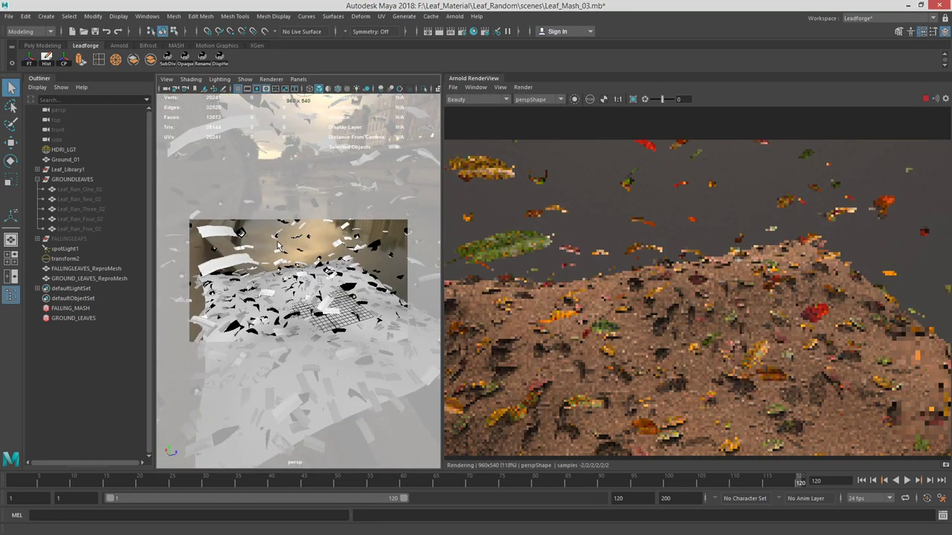
pyautogui.keyDown('alt'); pyautogui.moveTo(294, 235); pyautogui.dragTo(272, 300); pyautogui.keyUp('alt')
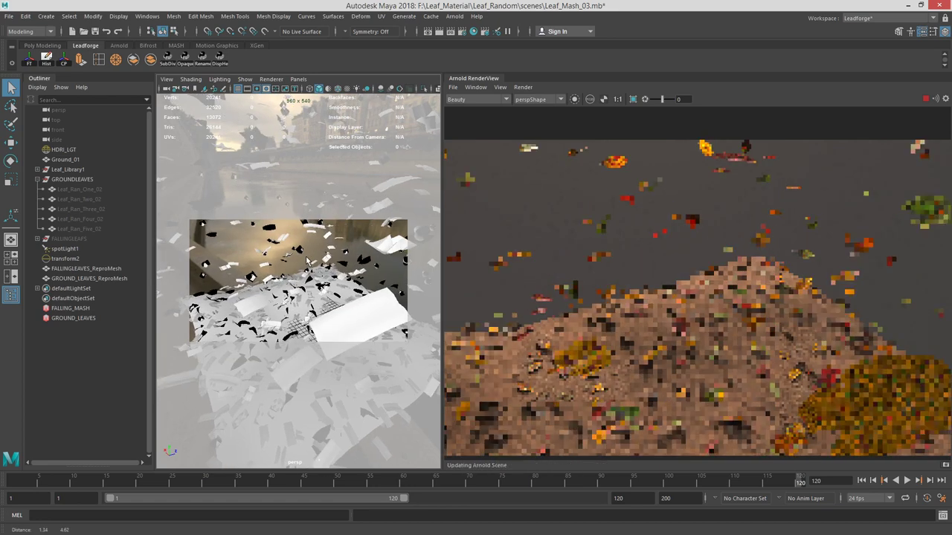
pyautogui.keyDown('alt'); pyautogui.moveTo(284, 108); pyautogui.dragTo(256, 128); pyautogui.keyUp('alt')
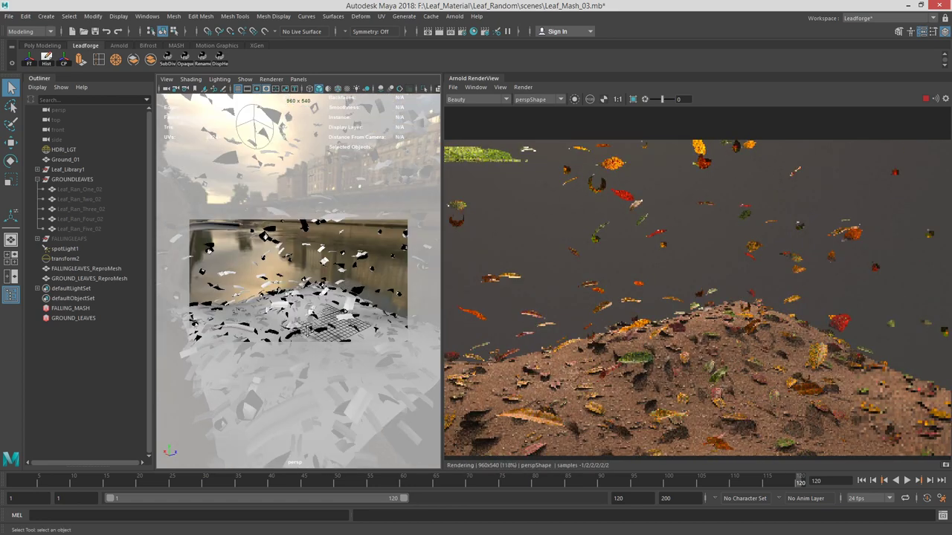
pyautogui.keyDown('alt'); pyautogui.moveTo(290, 271); pyautogui.dragTo(323, 266, button='right'); pyautogui.keyUp('alt')
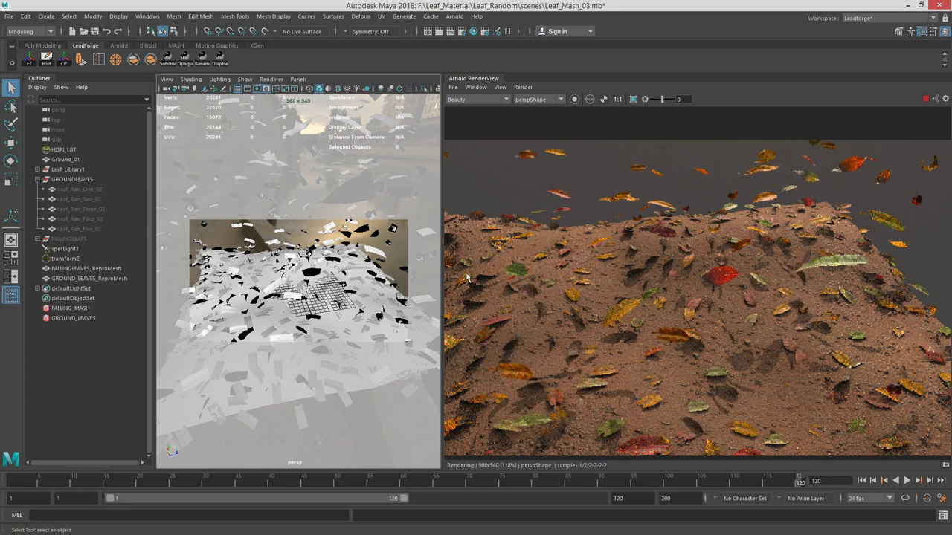
pyautogui.keyDown('alt'); pyautogui.moveTo(333, 223); pyautogui.dragTo(338, 187); pyautogui.keyUp('alt')
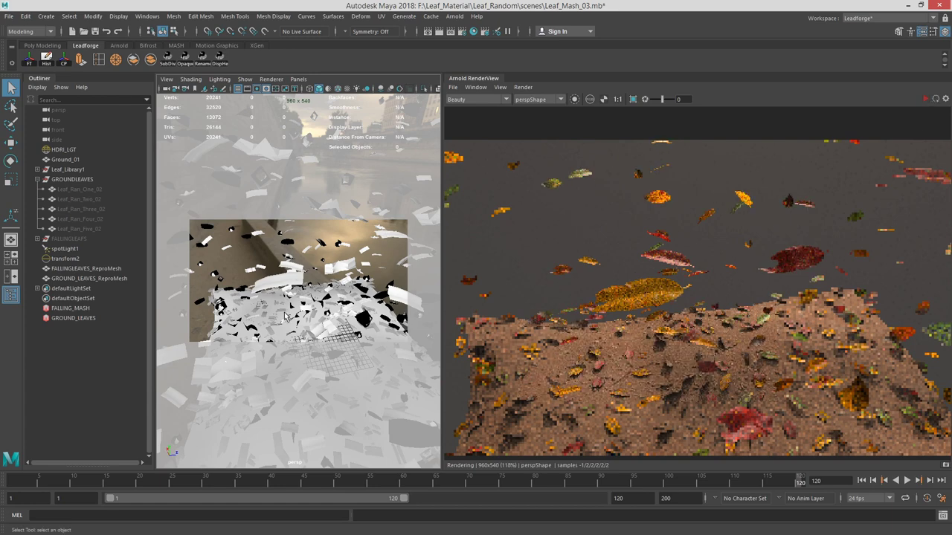
pyautogui.keyDown('alt'); pyautogui.moveTo(286, 316); pyautogui.dragTo(406, 277); pyautogui.keyUp('alt')
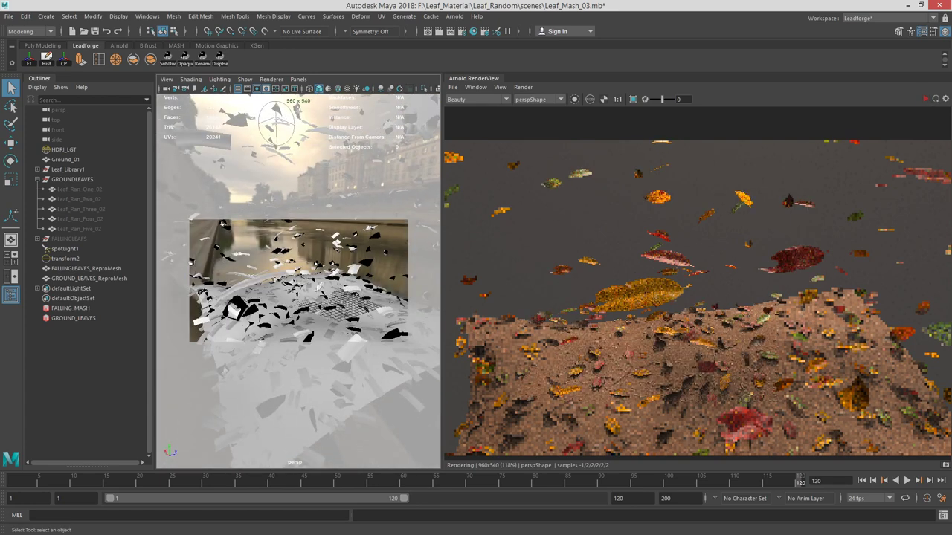
# Switch to the textures.com page in the browser and review the maps of the 3D Scanned Dry Willow Tree Leaves Atlas
pyautogui.hotkey('alt', 'Tab')
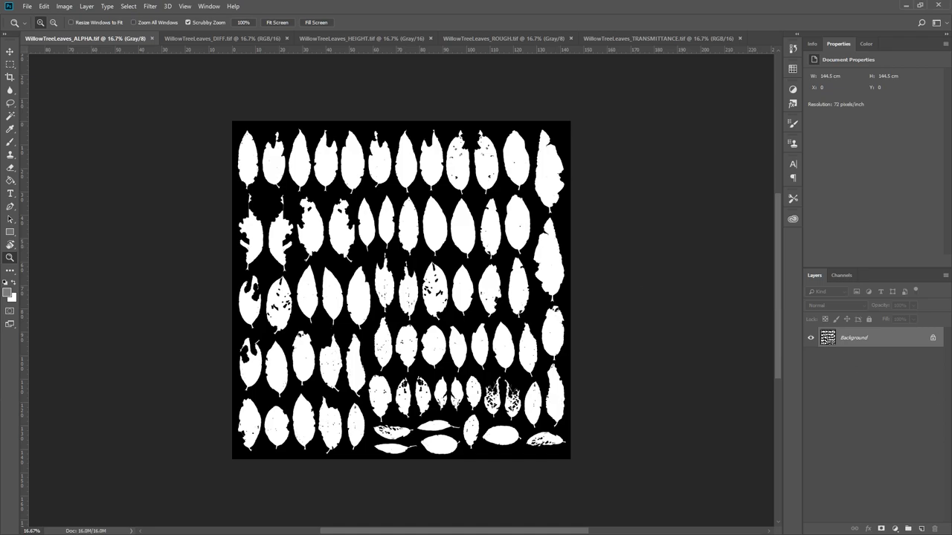
pyautogui.hotkey('alt', 'Tab')
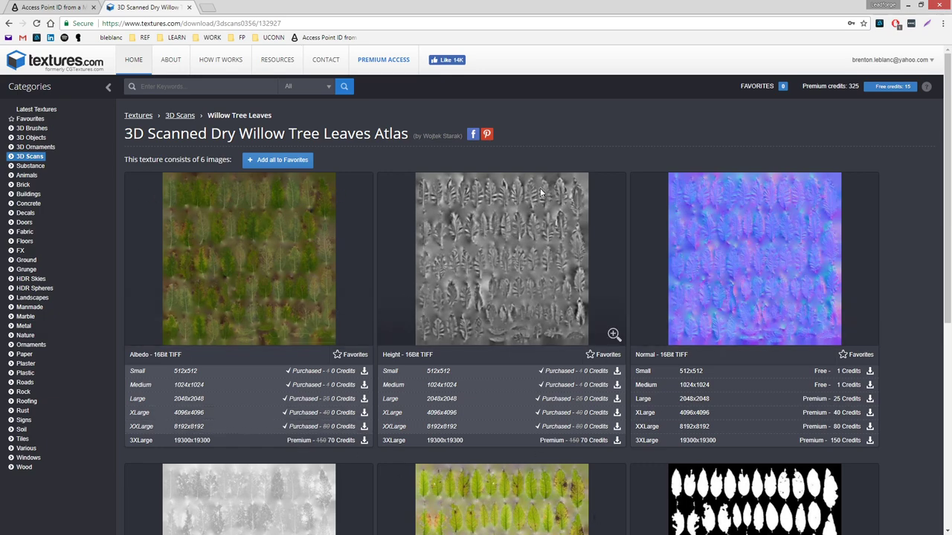
pyautogui.scroll(-4, 615, 286)
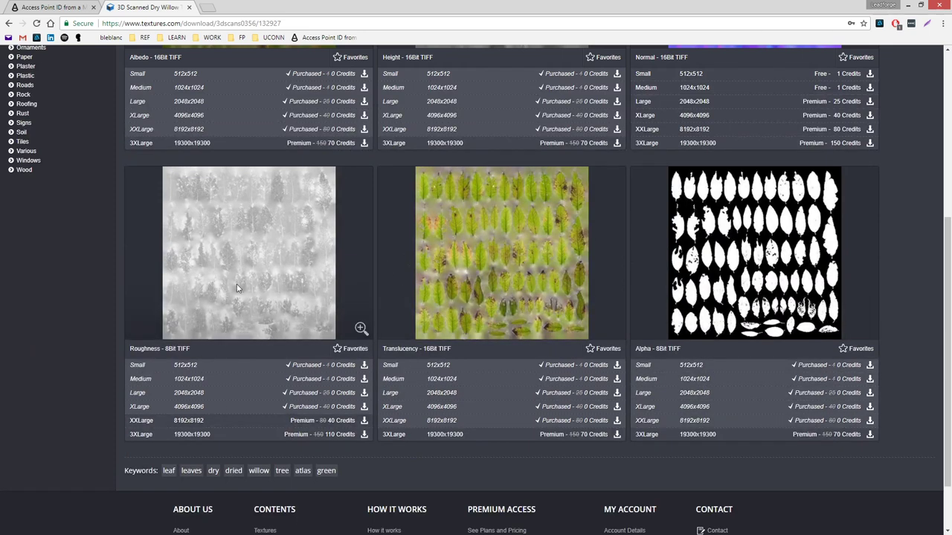
pyautogui.click(907, 8)
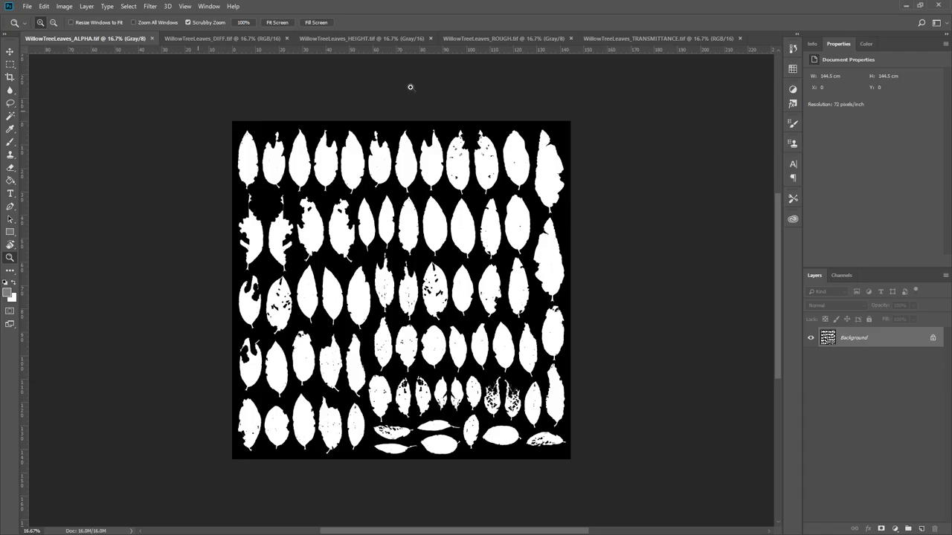
# Review the diffuse, height, roughness and transmittance maps of the willow leaves in Photoshop, and return to the alpha map
pyautogui.click(261, 40)
pyautogui.click(358, 40)
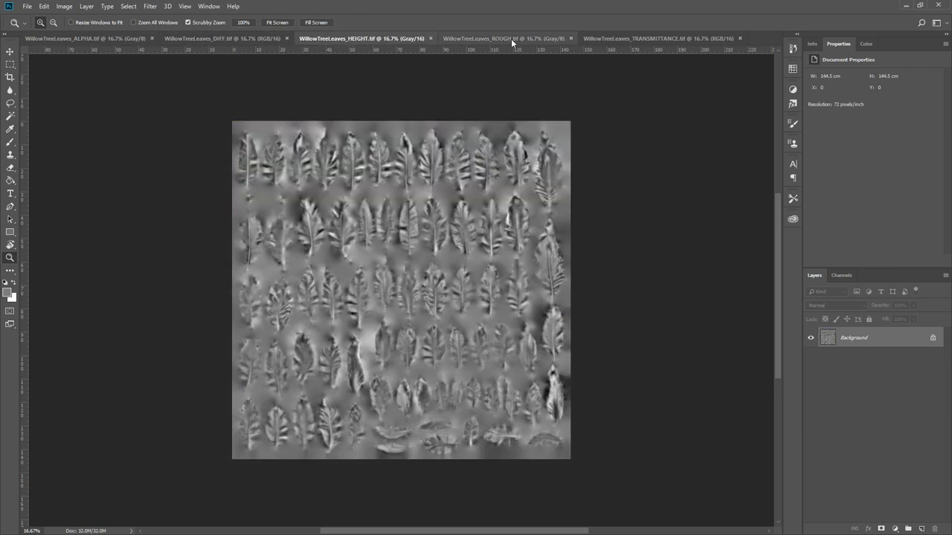
pyautogui.click(511, 41)
pyautogui.click(653, 41)
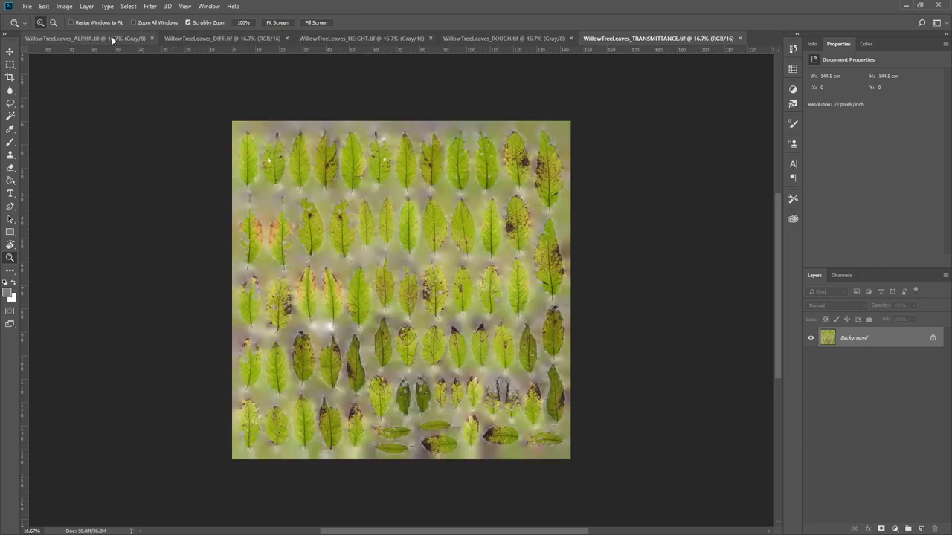
pyautogui.click(104, 38)
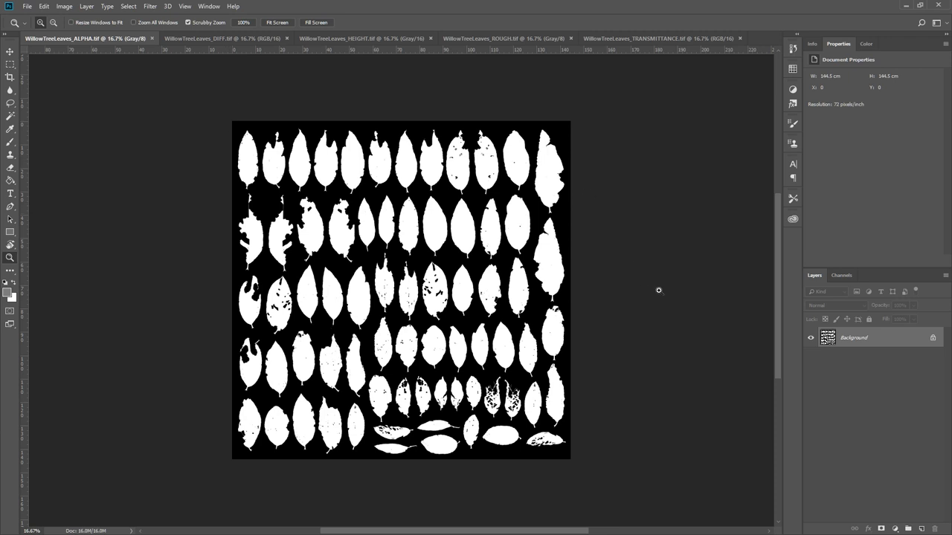
# Switch back to Maya, hide the ground and scattered leaves, and display only the leaf library planes
pyautogui.click(905, 9)
pyautogui.keyDown('alt'); pyautogui.moveTo(320, 253); pyautogui.dragTo(343, 276); pyautogui.keyUp('alt')
pyautogui.keyDown('alt'); pyautogui.moveTo(343, 276); pyautogui.dragTo(318, 246, button='right'); pyautogui.keyUp('alt')
pyautogui.keyDown('alt'); pyautogui.moveTo(318, 246); pyautogui.dragTo(368, 251); pyautogui.keyUp('alt')
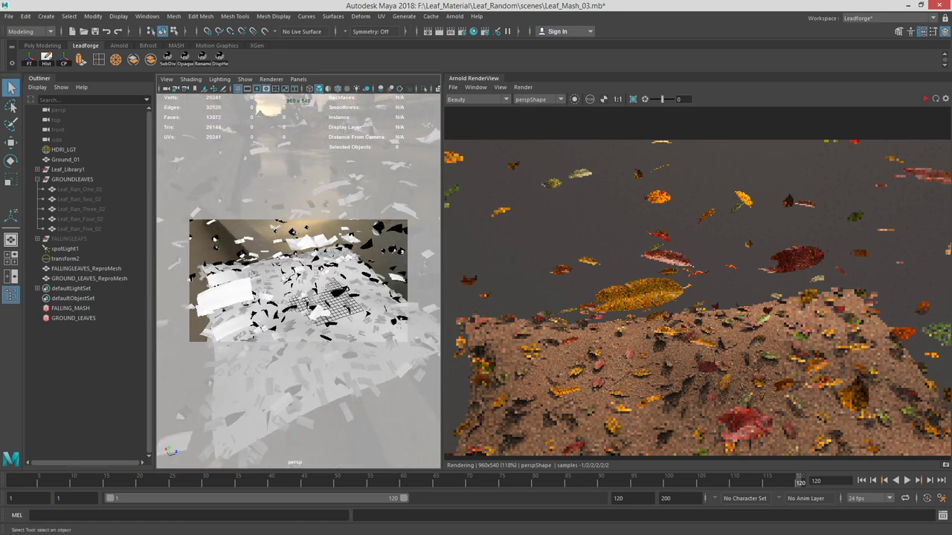
pyautogui.click(273, 229)
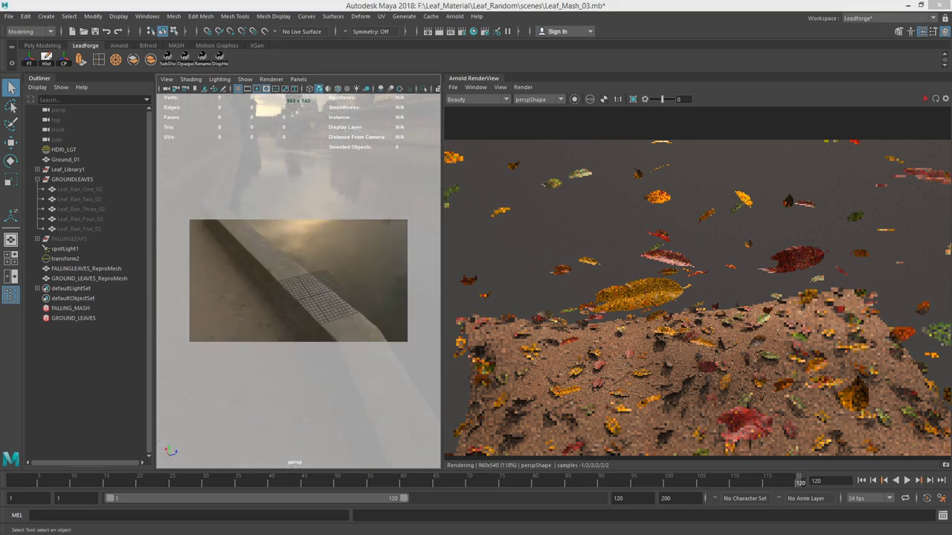
pyautogui.click(330, 298)
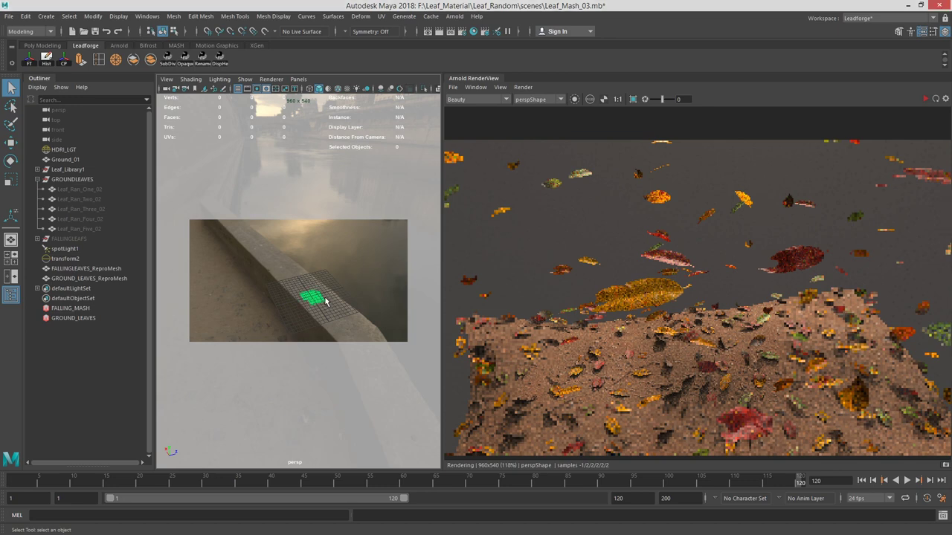
pyautogui.press('f')
# Assign a new aiStandardSurface material named Demo_LEAF_MTL to all the leaf library planes
pyautogui.keyDown('alt'); pyautogui.moveTo(274, 270); pyautogui.dragTo(278, 276, button='middle'); pyautogui.keyUp('alt')
pyautogui.keyDown('alt'); pyautogui.moveTo(278, 276); pyautogui.dragTo(304, 269, button='right'); pyautogui.keyUp('alt')
pyautogui.moveTo(393, 339); pyautogui.dragTo(405, 341)
pyautogui.keyDown('alt'); pyautogui.moveTo(397, 267); pyautogui.dragTo(311, 242); pyautogui.keyUp('alt')
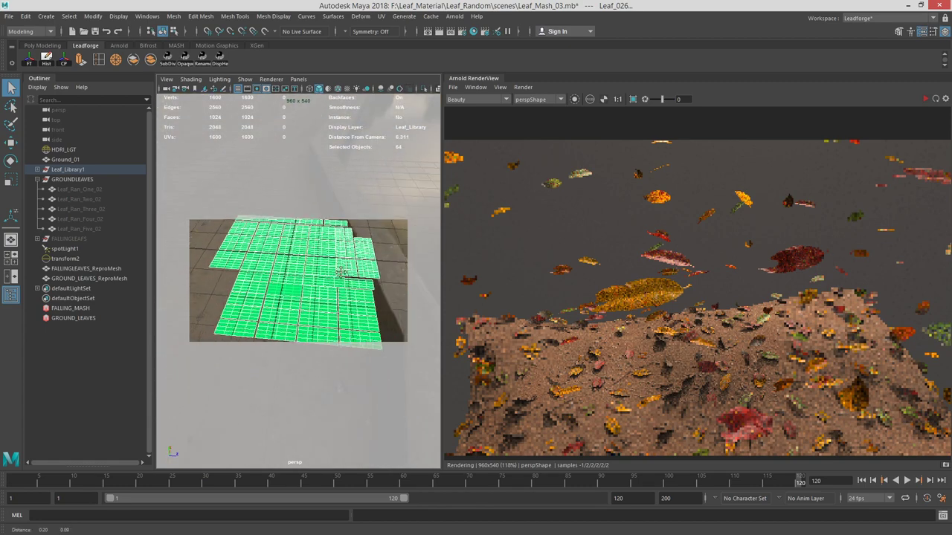
pyautogui.rightClick(311, 240)
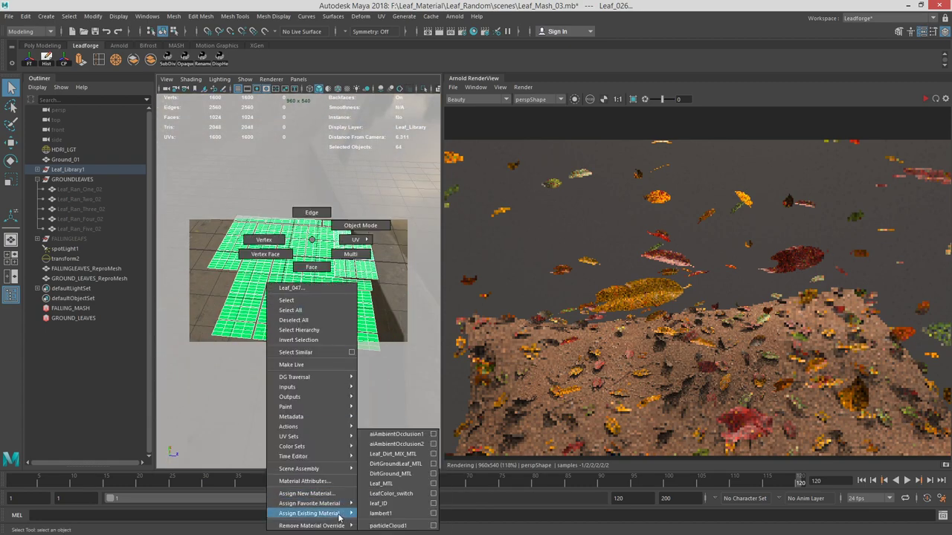
pyautogui.click(320, 493)
pyautogui.doubleClick(594, 193)
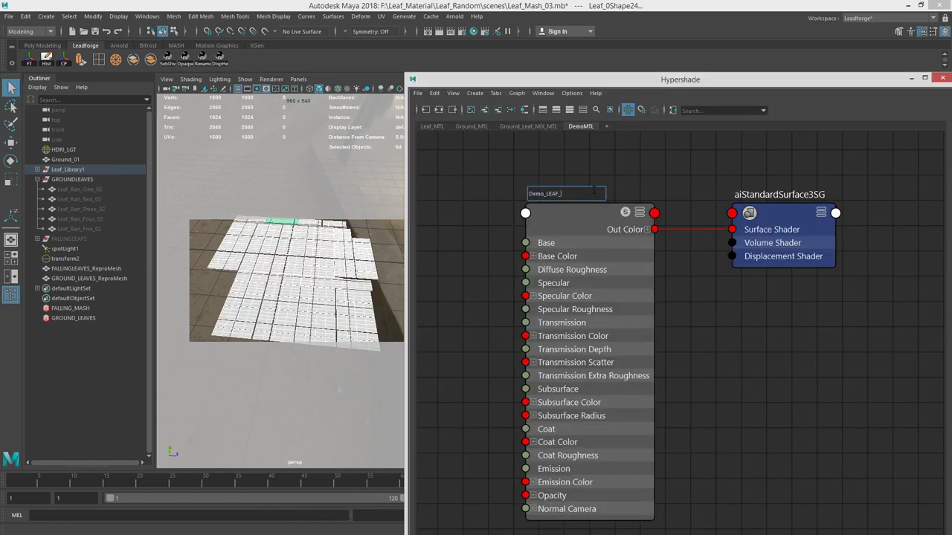
# Add a file texture node in the Hypershade graph, placed before the Demo_LEAF_MTL shader
pyautogui.keyDown('alt'); pyautogui.moveTo(777, 155); pyautogui.dragTo(684, 208, button='right'); pyautogui.keyUp('alt')
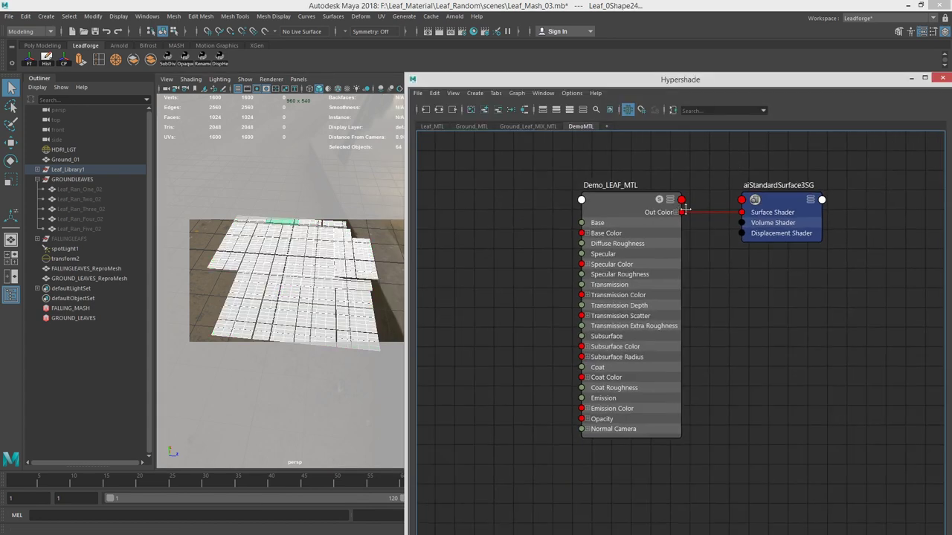
pyautogui.keyDown('alt'); pyautogui.moveTo(625, 198); pyautogui.dragTo(666, 229, button='middle'); pyautogui.keyUp('alt')
pyautogui.keyDown('alt'); pyautogui.moveTo(569, 227); pyautogui.dragTo(700, 239, button='middle'); pyautogui.keyUp('alt')
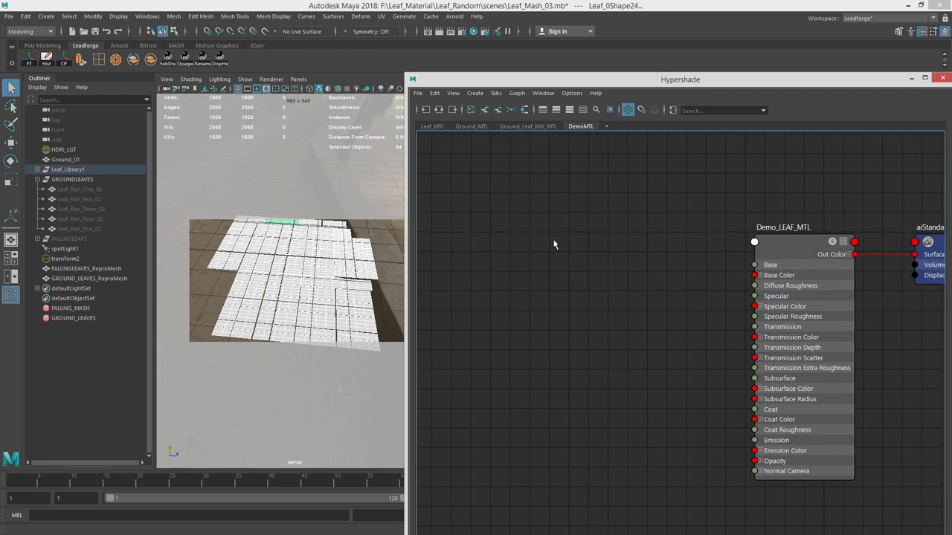
pyautogui.press('Tab')
pyautogui.write('file')
pyautogui.press('Return')
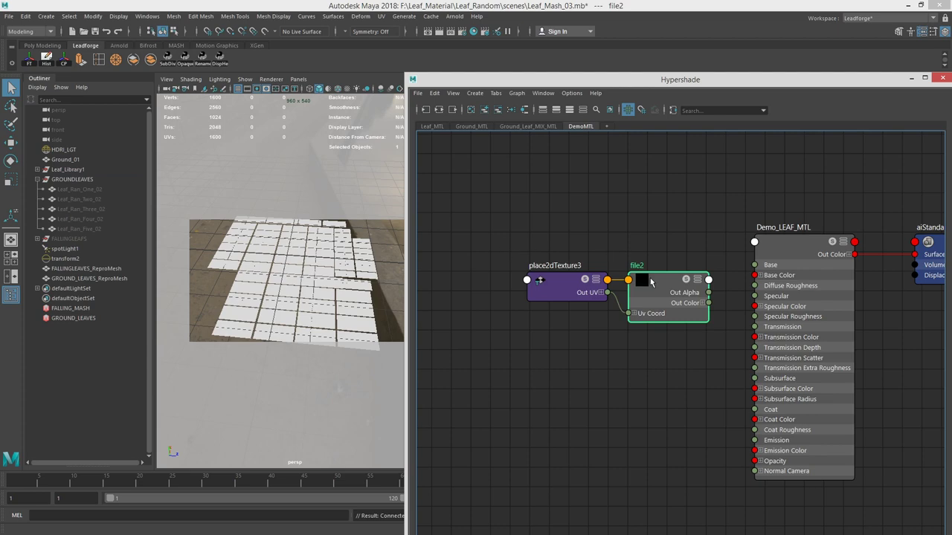
pyautogui.moveTo(592, 289); pyautogui.dragTo(525, 267)
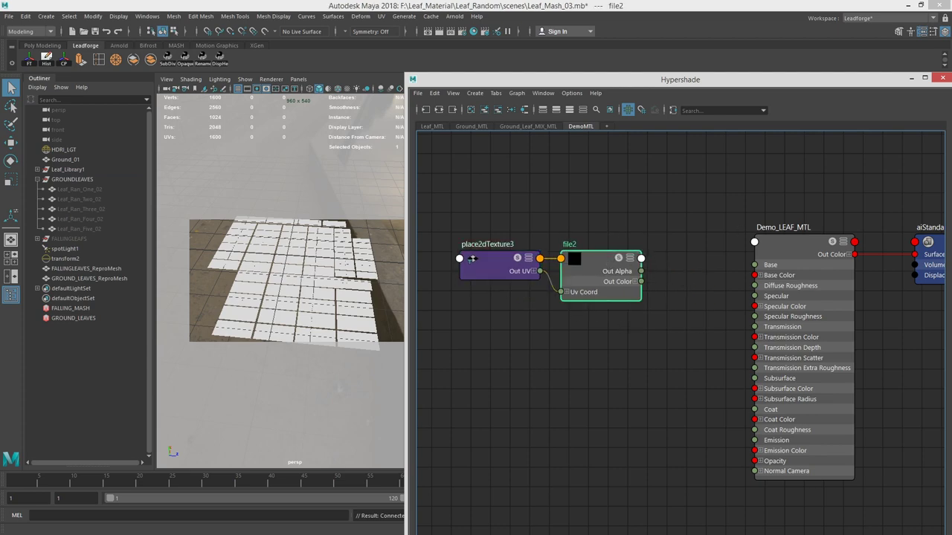
# Load WillowTreeLeaves_ALPHA.tif from the sourceimages folder into the new file texture node
pyautogui.hotkey('ctrl', 'a')
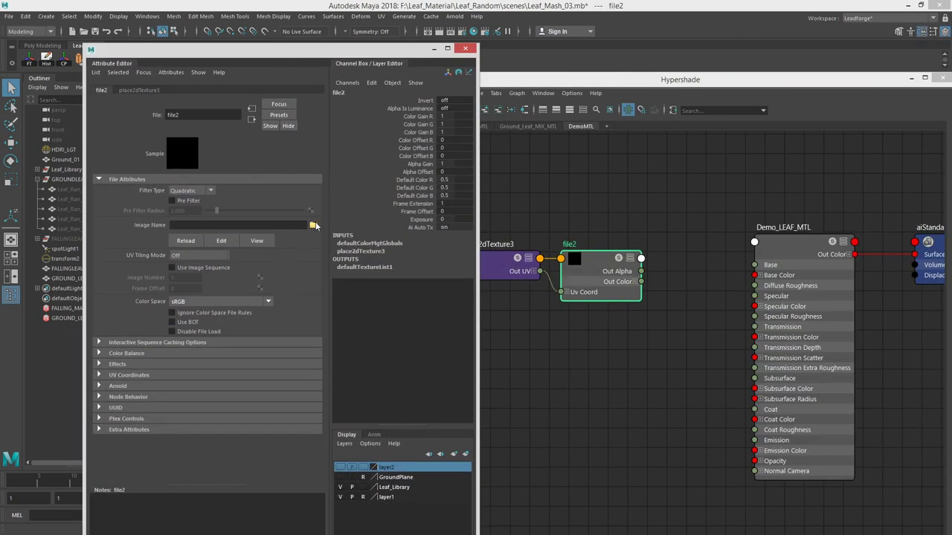
pyautogui.click(313, 225)
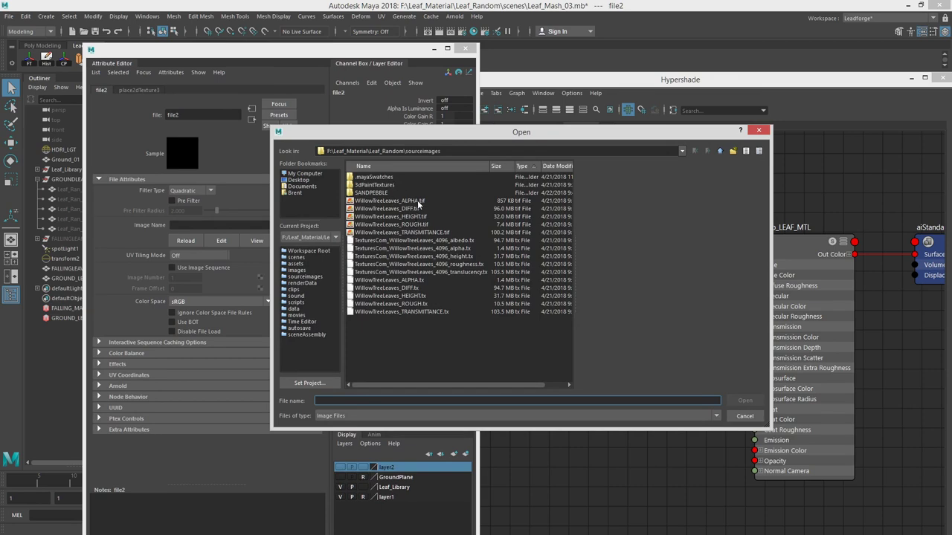
pyautogui.click(417, 201)
pyautogui.click(744, 401)
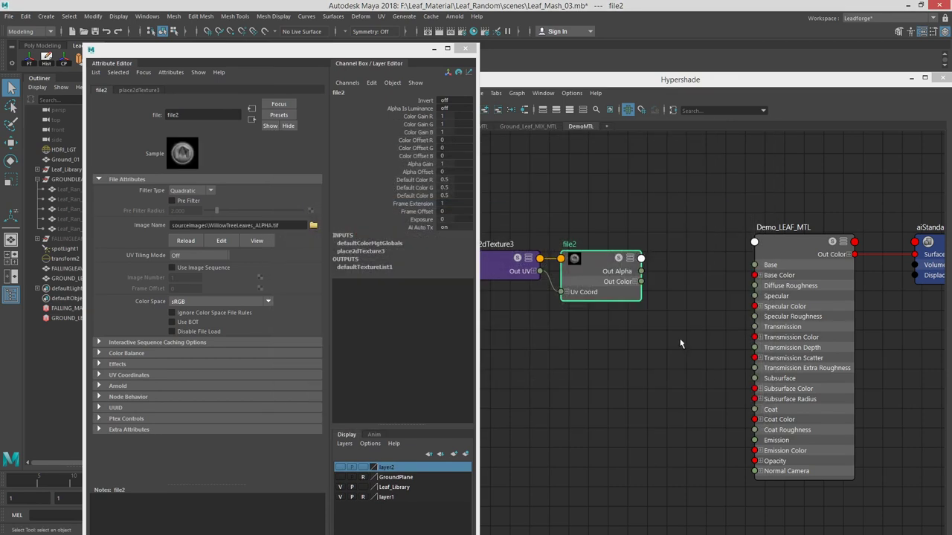
# Connect the alpha texture's Out Color to the Base Color of Demo_LEAF_MTL and minimize the Attribute Editor and Hypershade windows
pyautogui.moveTo(641, 281); pyautogui.dragTo(788, 291)
pyautogui.click(434, 49)
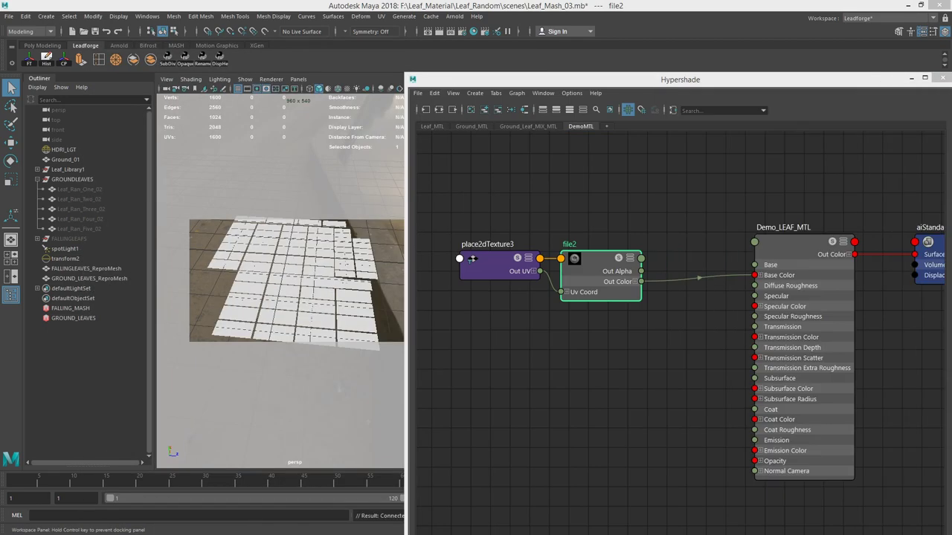
pyautogui.click(912, 79)
# Render the leaf library planes in Arnold and examine closely how the alpha map falls on individual planes
pyautogui.keyDown('alt'); pyautogui.moveTo(301, 306); pyautogui.dragTo(311, 315, button='right'); pyautogui.keyUp('alt')
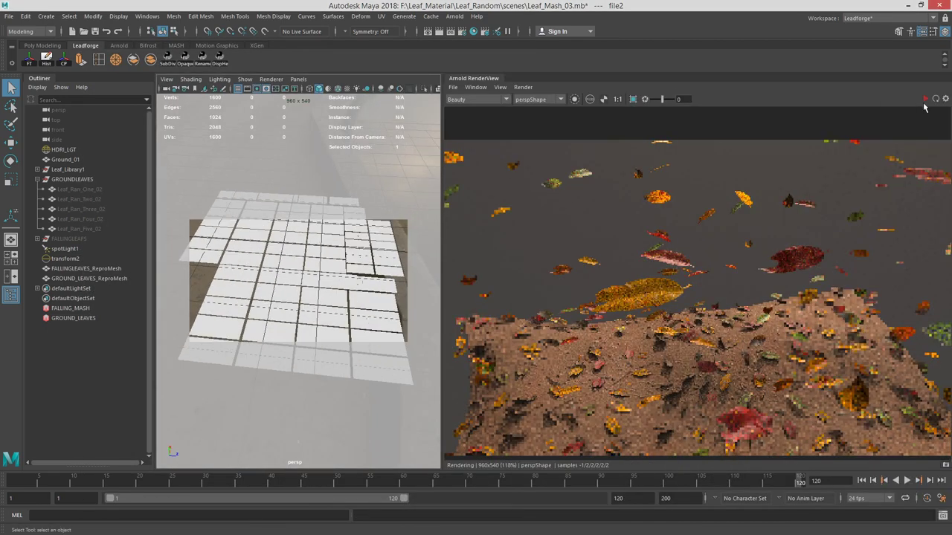
pyautogui.click(925, 101)
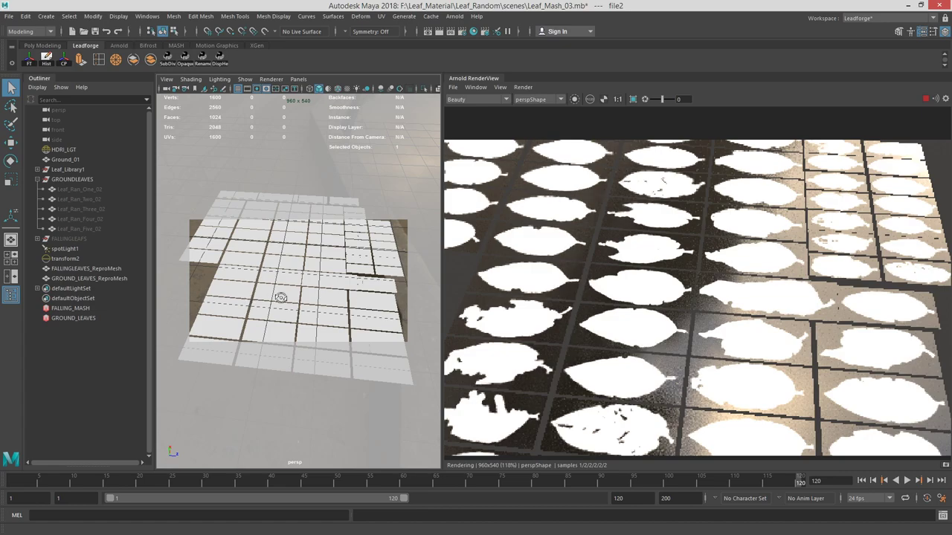
pyautogui.keyDown('alt'); pyautogui.moveTo(275, 294); pyautogui.dragTo(333, 264); pyautogui.keyUp('alt')
pyautogui.keyDown('alt'); pyautogui.moveTo(333, 263); pyautogui.dragTo(329, 318, button='middle'); pyautogui.keyUp('alt')
pyautogui.click(274, 241)
pyautogui.press('f')
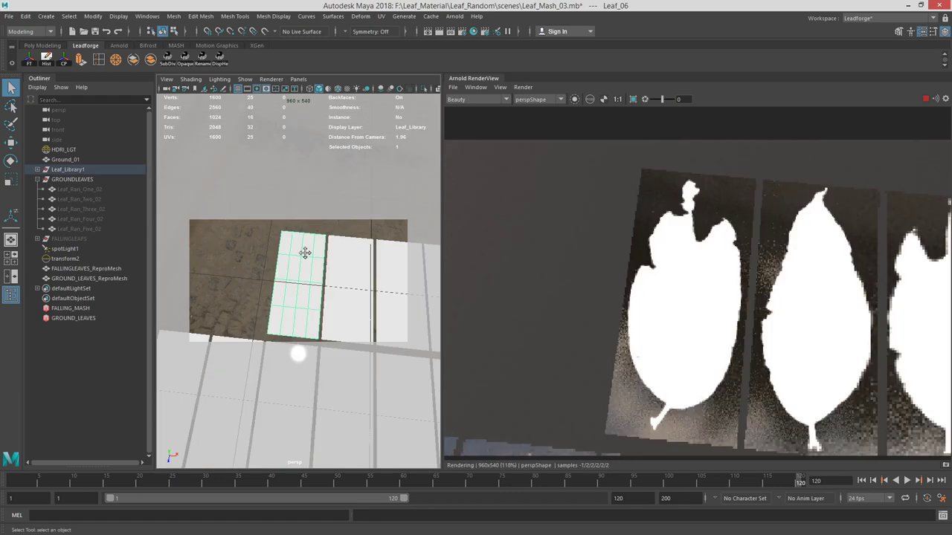
# Create a polygon plane beside the last row of leaf planes, with 4 subdivisions in width and height
pyautogui.keyDown('alt'); pyautogui.moveTo(304, 252); pyautogui.dragTo(292, 248, button='middle'); pyautogui.keyUp('alt')
pyautogui.click(235, 257)
pyautogui.click(278, 287)
pyautogui.keyDown('alt'); pyautogui.moveTo(278, 287); pyautogui.dragTo(313, 222); pyautogui.keyUp('alt')
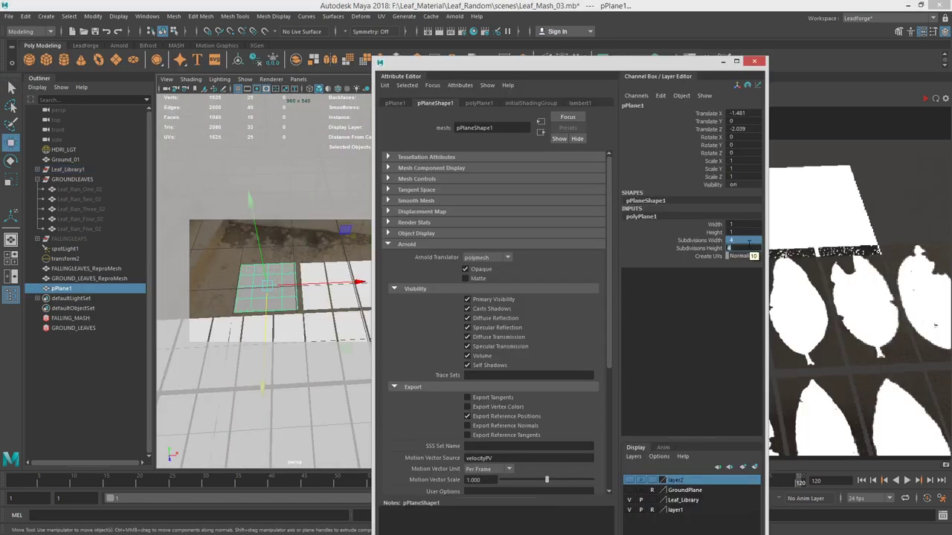
pyautogui.click(723, 61)
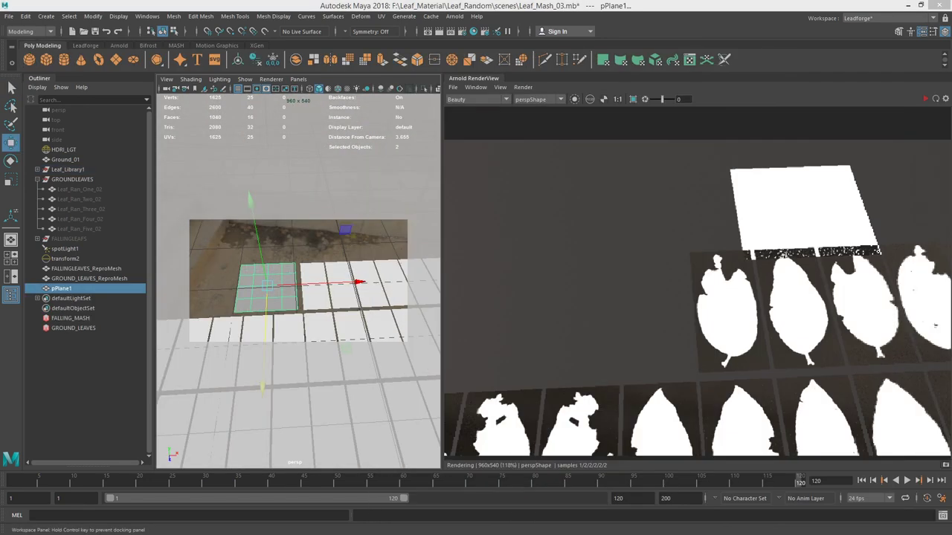
# Apply a planar UV projection from the Y axis to the new plane, fitted to its bounding box
pyautogui.click(303, 266)
pyautogui.click(295, 270)
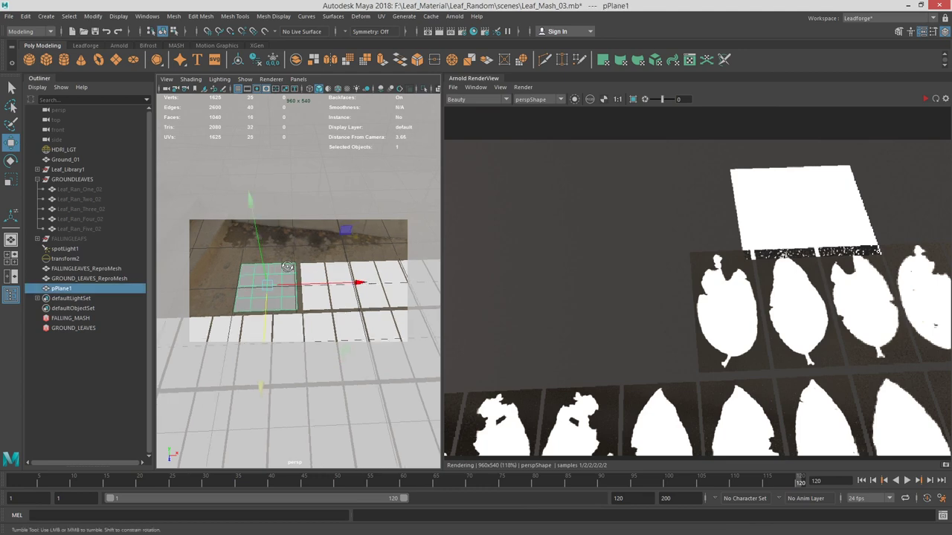
pyautogui.keyDown('alt'); pyautogui.moveTo(296, 262); pyautogui.dragTo(289, 267); pyautogui.keyUp('alt')
pyautogui.click(381, 15)
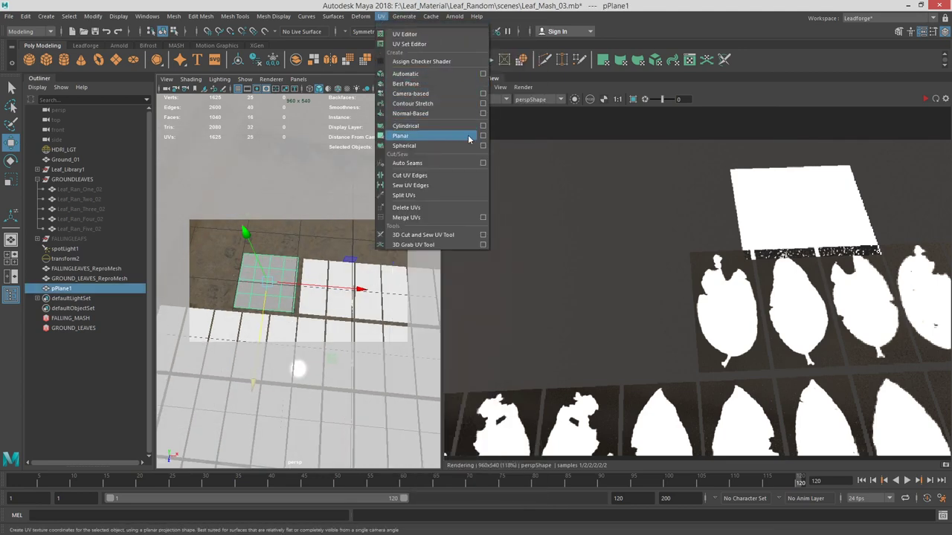
pyautogui.click(483, 136)
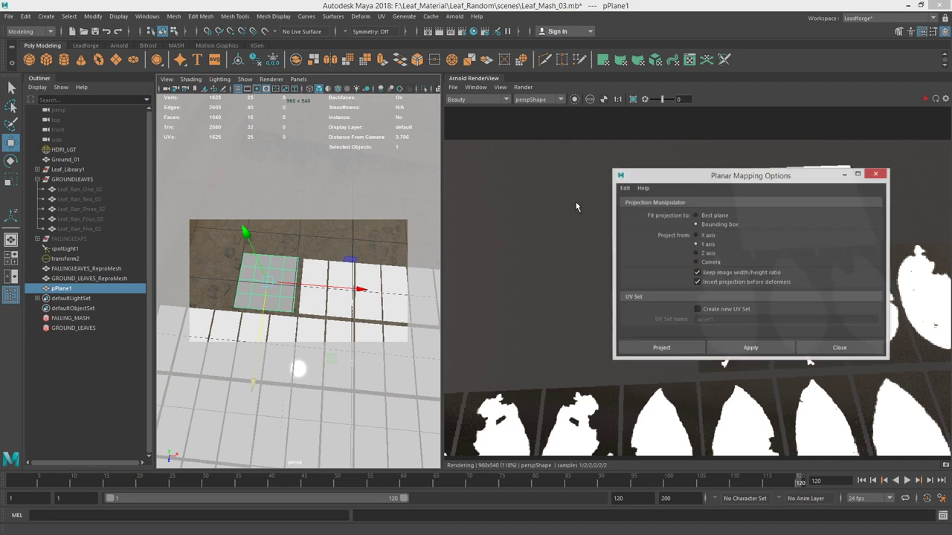
pyautogui.click(676, 348)
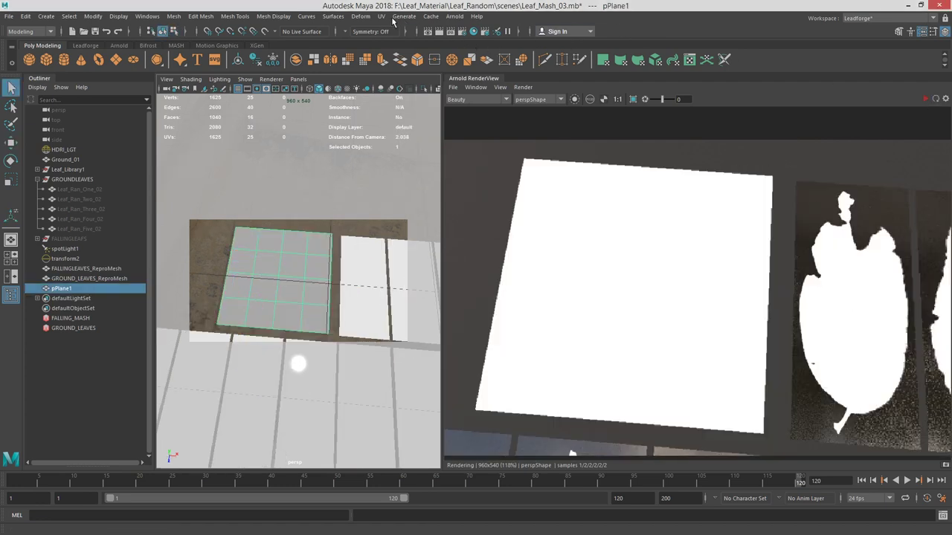
# Open the UV Editor for the new plane and assign the existing Demo_LEAF_MTL material to it
pyautogui.click(383, 18)
pyautogui.click(409, 35)
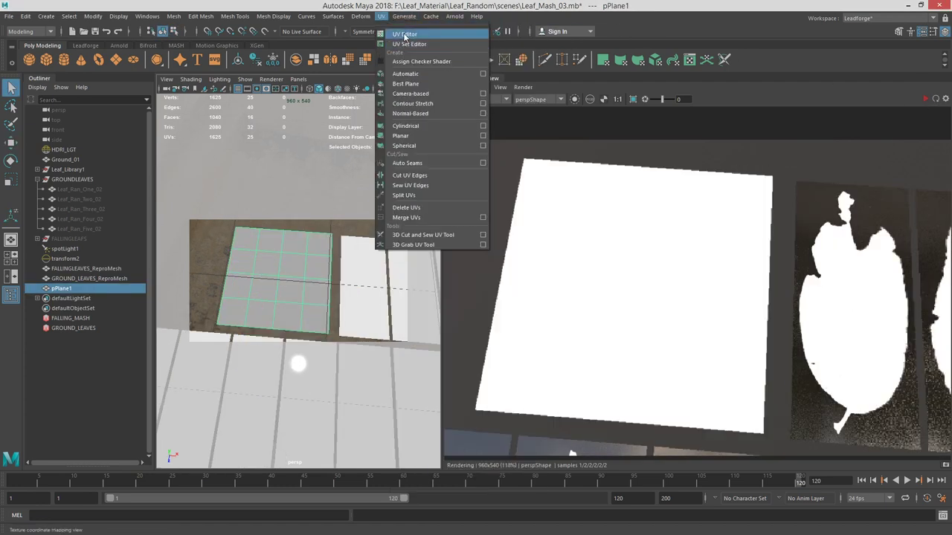
pyautogui.moveTo(298, 239); pyautogui.dragTo(298, 269, button='right')
pyautogui.moveTo(323, 514)
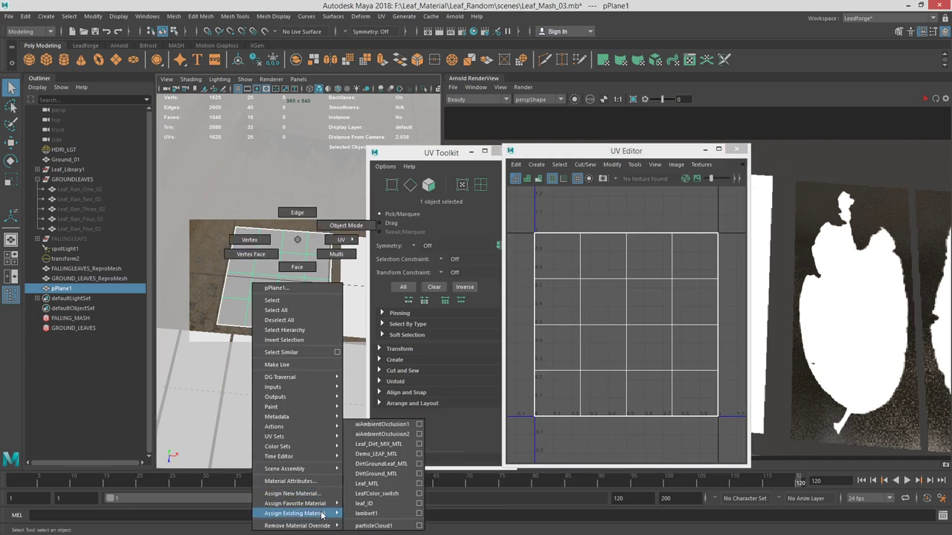
pyautogui.click(396, 453)
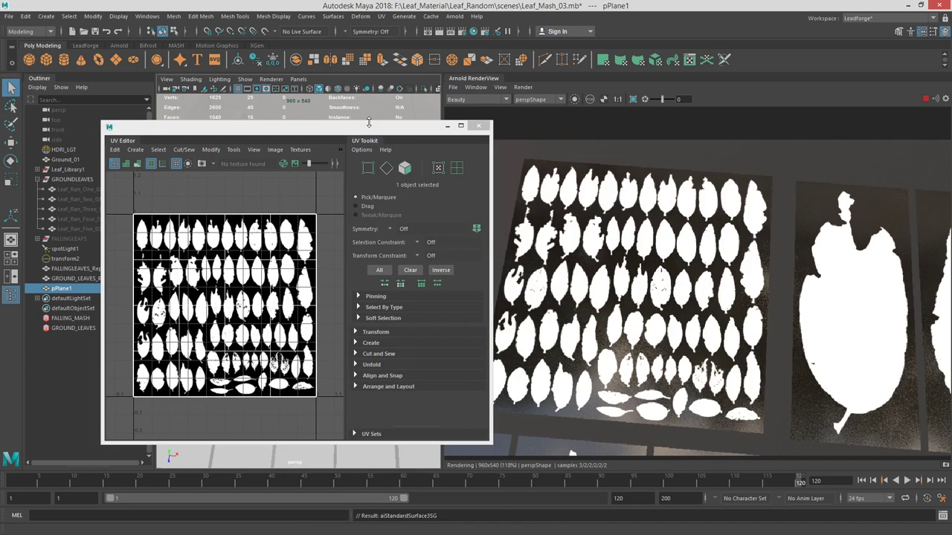
pyautogui.moveTo(369, 122); pyautogui.dragTo(430, 142)
pyautogui.keyDown('alt'); pyautogui.moveTo(733, 291); pyautogui.dragTo(572, 452, button='right'); pyautogui.keyUp('alt')
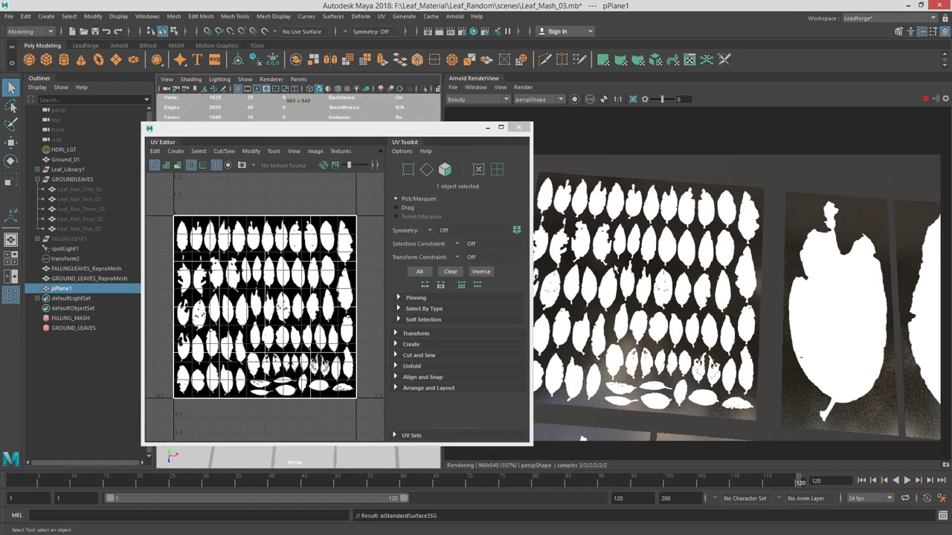
pyautogui.click(476, 88)
pyautogui.click(509, 163)
pyautogui.keyDown('alt'); pyautogui.moveTo(809, 288); pyautogui.dragTo(788, 266, button='middle'); pyautogui.keyUp('alt')
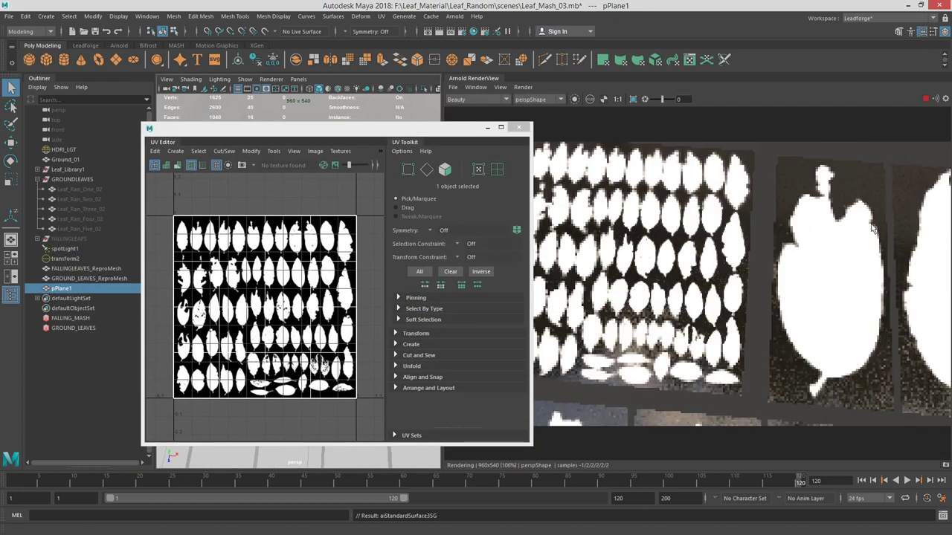
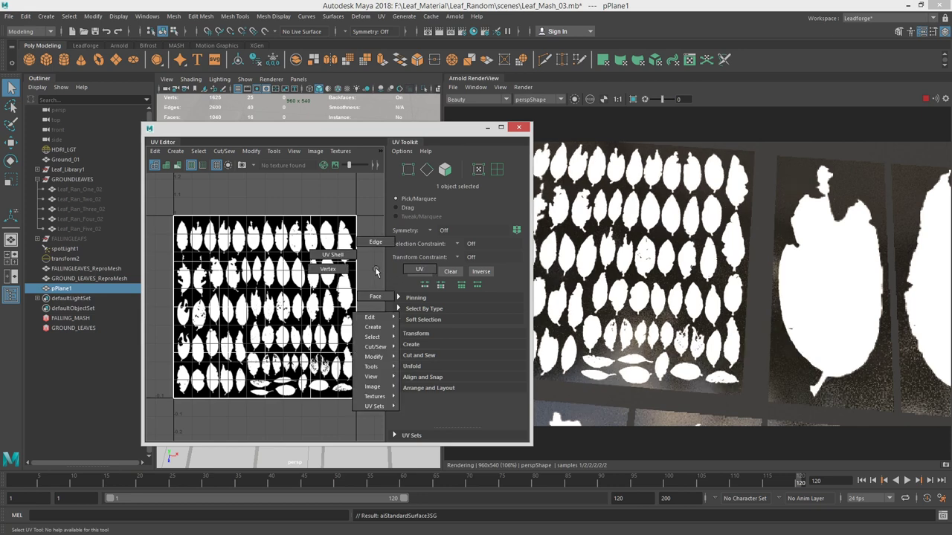
# Select all of the plane's UVs, scale them down and place them over the upper-left corner of the leaf atlas
pyautogui.scroll(-2, 342, 252)
pyautogui.moveTo(190, 203); pyautogui.dragTo(377, 422)
pyautogui.scroll(2, 313, 317)
pyautogui.keyDown('alt'); pyautogui.moveTo(287, 294); pyautogui.dragTo(288, 309, button='middle'); pyautogui.keyUp('alt')
pyautogui.press('r')
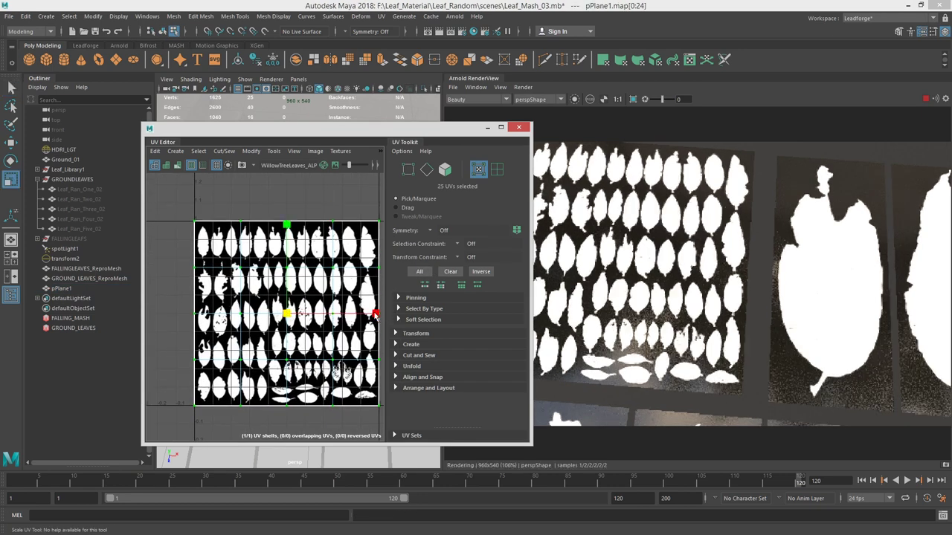
pyautogui.moveTo(335, 317); pyautogui.dragTo(336, 316)
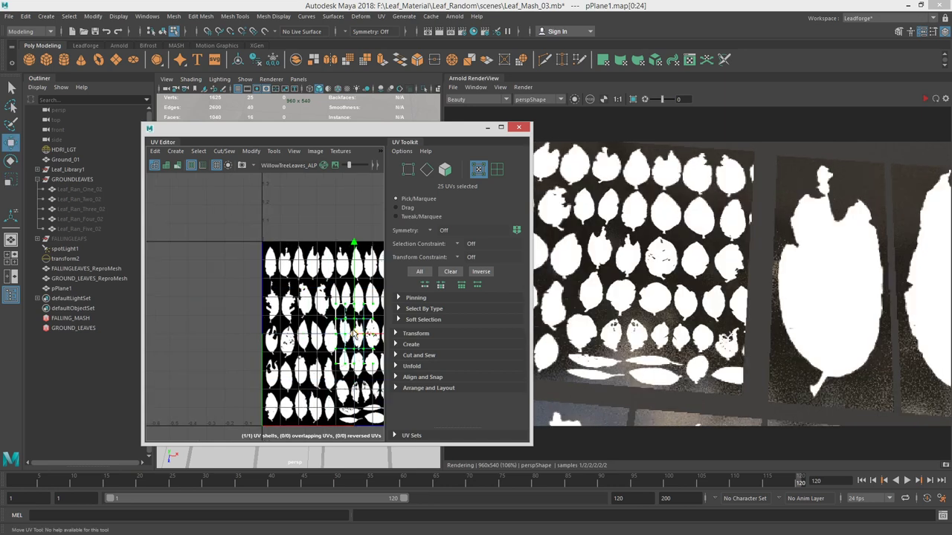
pyautogui.moveTo(354, 334); pyautogui.dragTo(280, 275)
# Narrow and reposition the UV shell so that it tightly frames the first leaf in the atlas's top row
pyautogui.keyDown('alt'); pyautogui.moveTo(236, 278); pyautogui.dragTo(416, 308, button='right'); pyautogui.keyUp('alt')
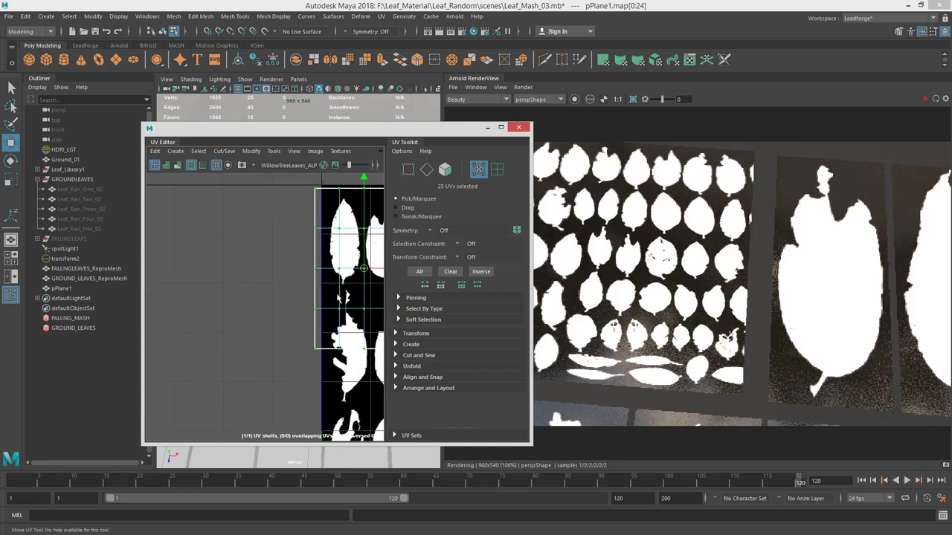
pyautogui.keyDown('alt'); pyautogui.moveTo(341, 296); pyautogui.dragTo(248, 306, button='middle'); pyautogui.keyUp('alt')
pyautogui.keyDown('alt'); pyautogui.moveTo(249, 306); pyautogui.dragTo(272, 259, button='right'); pyautogui.keyUp('alt')
pyautogui.keyDown('alt'); pyautogui.moveTo(273, 258); pyautogui.dragTo(283, 323, button='middle'); pyautogui.keyUp('alt')
pyautogui.press('r')
pyautogui.moveTo(281, 322); pyautogui.dragTo(257, 290)
pyautogui.press('w')
pyautogui.moveTo(351, 167); pyautogui.dragTo(356, 166)
pyautogui.moveTo(251, 321); pyautogui.dragTo(246, 273)
pyautogui.press('r')
pyautogui.moveTo(250, 187); pyautogui.dragTo(251, 163)
pyautogui.press('w')
# Return the plane to object mode and scale it to 0.468 in X to match the framed leaf's proportions
pyautogui.moveTo(351, 135); pyautogui.dragTo(711, 157)
pyautogui.moveTo(270, 273); pyautogui.dragTo(315, 261, button='right')
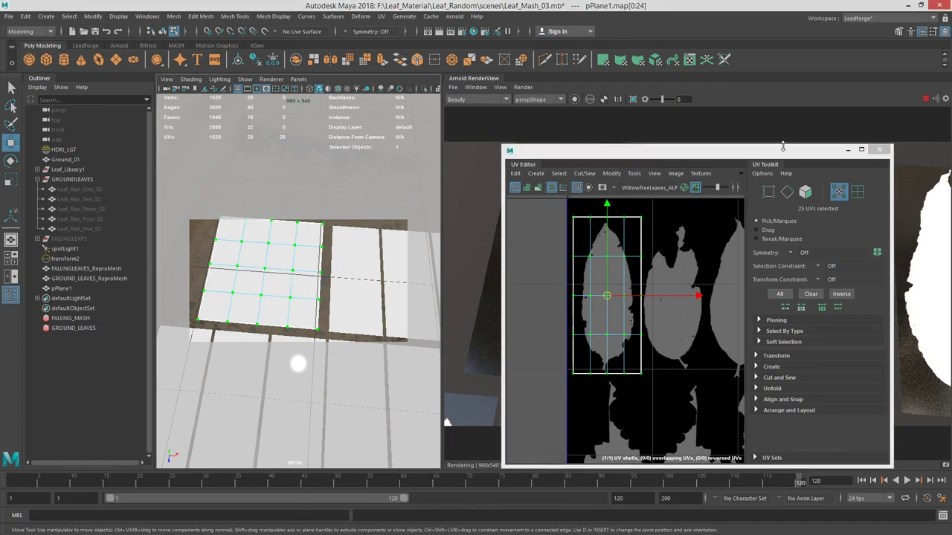
pyautogui.moveTo(783, 149); pyautogui.dragTo(783, 187)
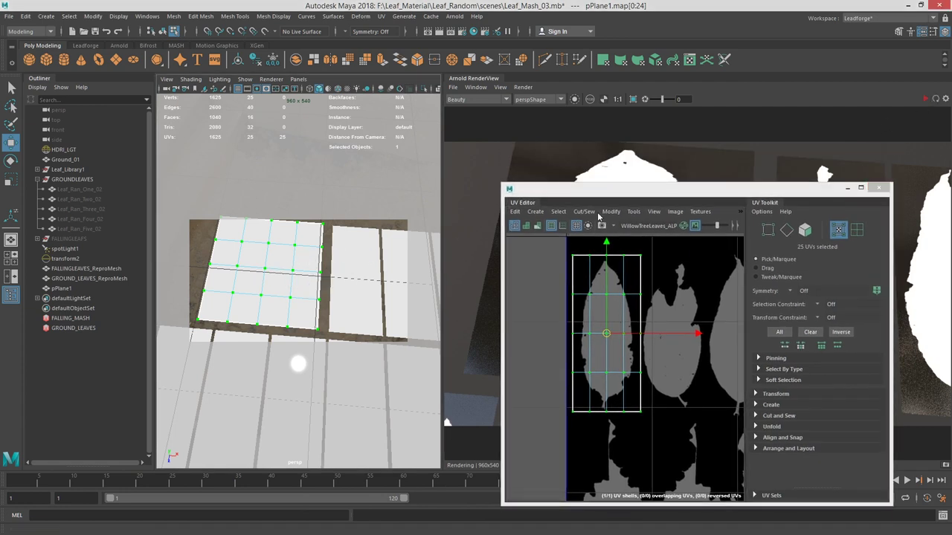
pyautogui.moveTo(310, 252); pyautogui.dragTo(314, 274, button='right')
pyautogui.press('r')
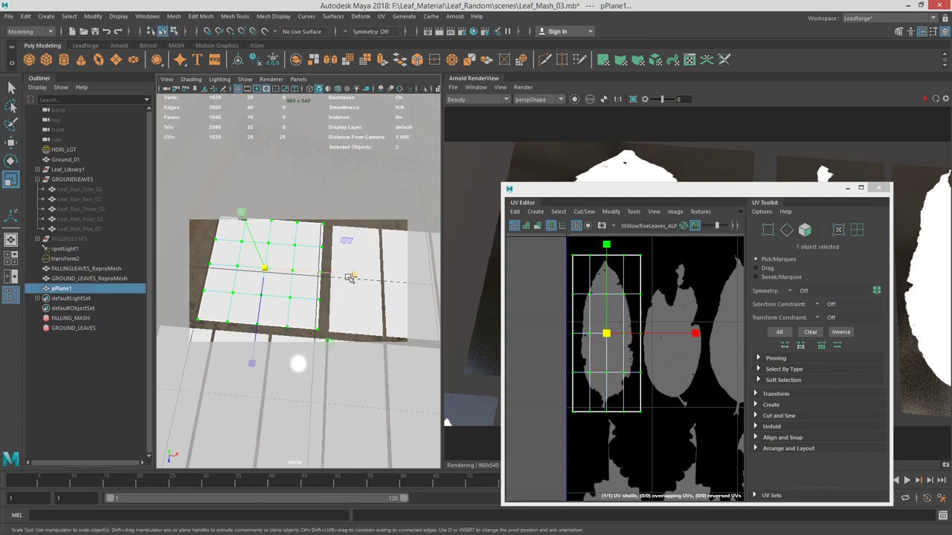
pyautogui.moveTo(354, 275)
pyautogui.mouseDown()
pyautogui.moveTo(311, 273)
pyautogui.moveTo(357, 277)
pyautogui.mouseUp()
pyautogui.press('w')
pyautogui.press('r')
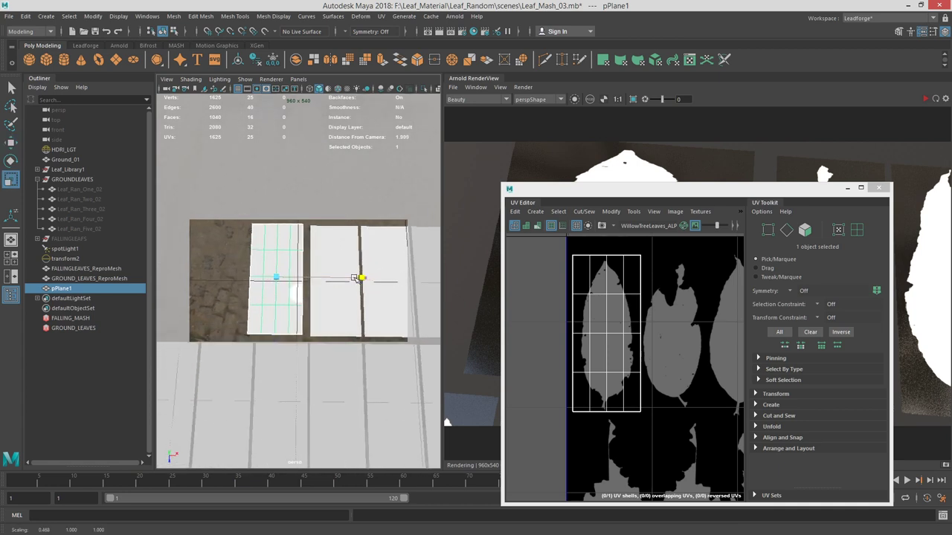
pyautogui.moveTo(693, 197); pyautogui.dragTo(951, 191)
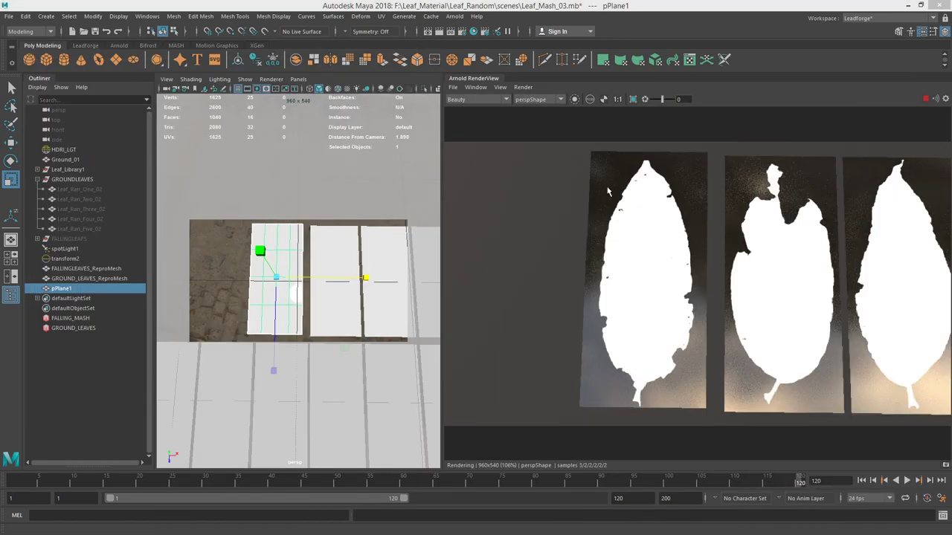
# Create a second file texture node in the DemoMTL graph and remove both place2dTexture nodes from the graph
pyautogui.keyDown('alt'); pyautogui.moveTo(315, 236); pyautogui.dragTo(298, 235, button='middle'); pyautogui.keyUp('alt')
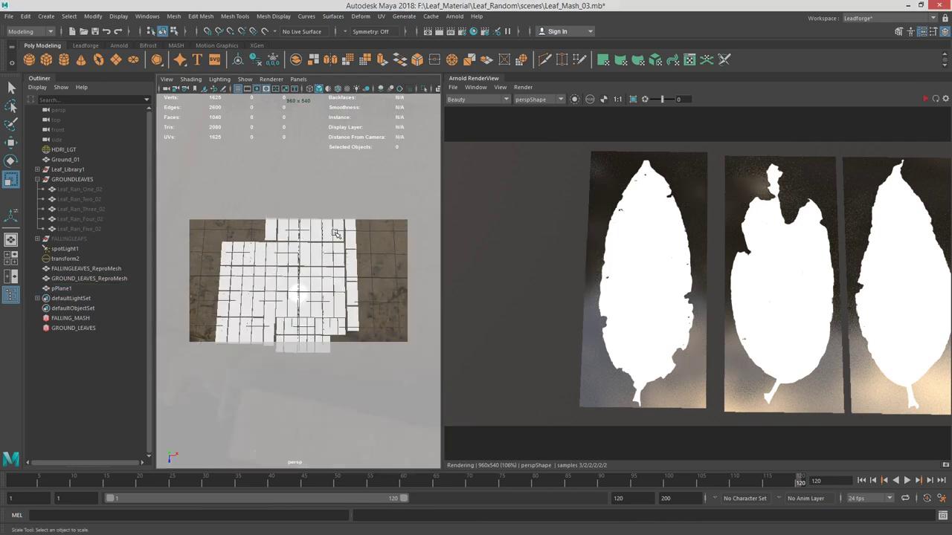
pyautogui.moveTo(334, 234)
pyautogui.keyDown('alt'); pyautogui.mouseDown(button='right')
pyautogui.moveTo(283, 229)
pyautogui.moveTo(347, 231)
pyautogui.mouseUp(button='right'); pyautogui.keyUp('alt')
pyautogui.click(926, 99)
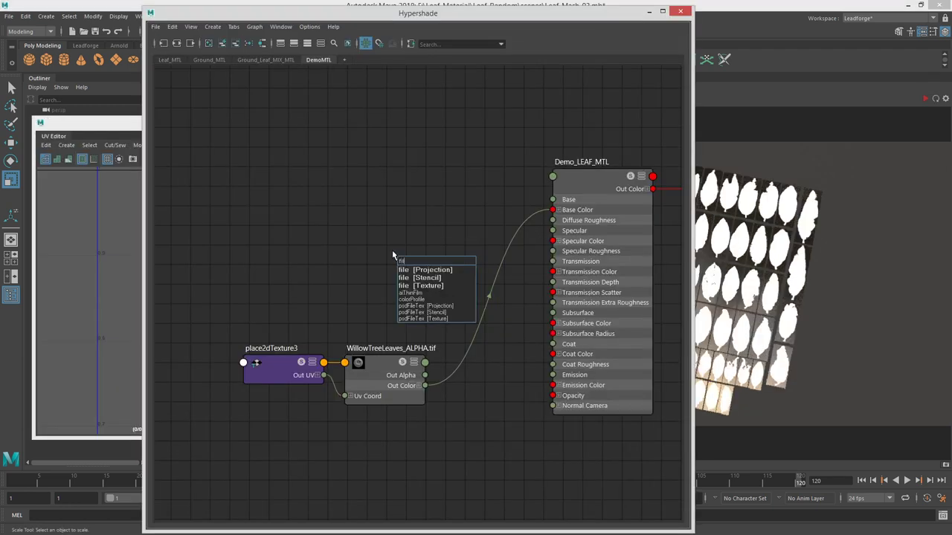
pyautogui.press('Down')
pyautogui.press('Down')
pyautogui.press('Return')
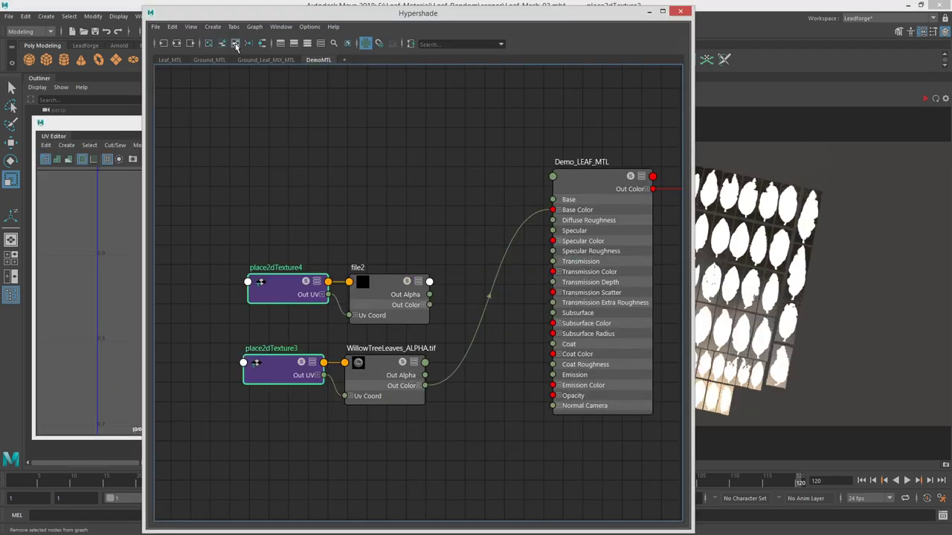
pyautogui.click(235, 46)
pyautogui.moveTo(347, 218); pyautogui.dragTo(434, 360)
pyautogui.moveTo(373, 276); pyautogui.dragTo(316, 277)
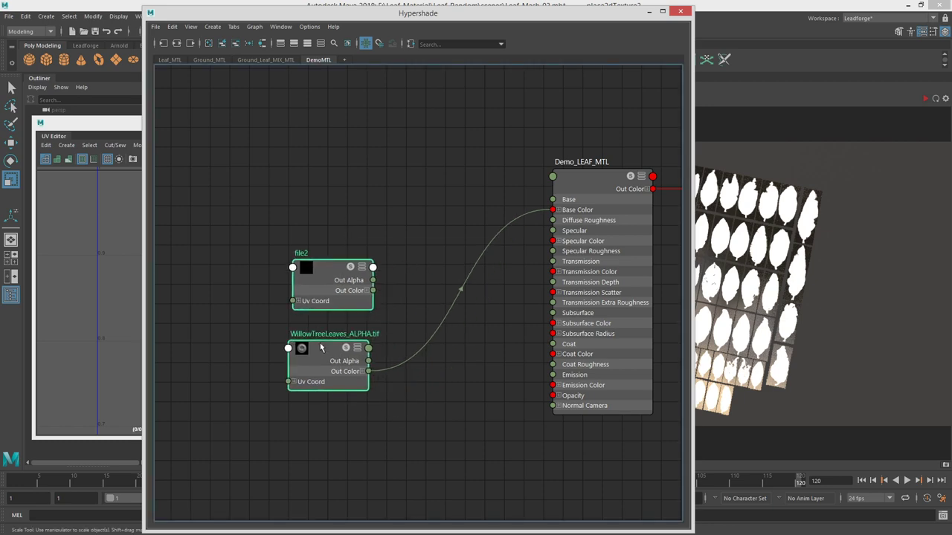
# Load WillowTreeLeaves_DIFF.tif from the sourceimages folder into the new file texture node
pyautogui.doubleClick(316, 276)
pyautogui.click(702, 217)
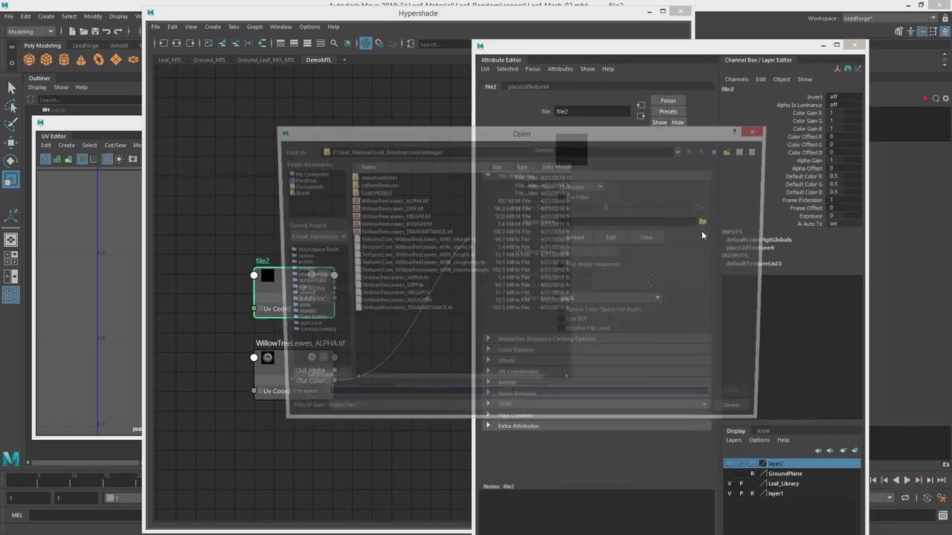
pyautogui.click(390, 208)
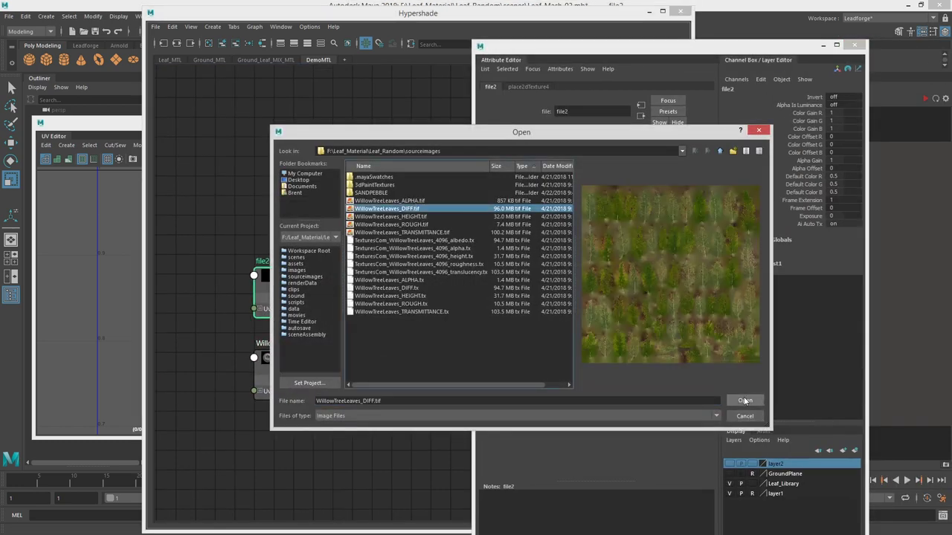
pyautogui.click(744, 400)
# Connect the diffuse texture's Out Color to the Base Color of Demo_LEAF_MTL, replacing the alpha map
pyautogui.keyDown('alt'); pyautogui.moveTo(446, 264); pyautogui.dragTo(399, 284, button='middle'); pyautogui.keyUp('alt')
pyautogui.keyDown('alt'); pyautogui.moveTo(400, 284); pyautogui.dragTo(309, 296, button='right'); pyautogui.keyUp('alt')
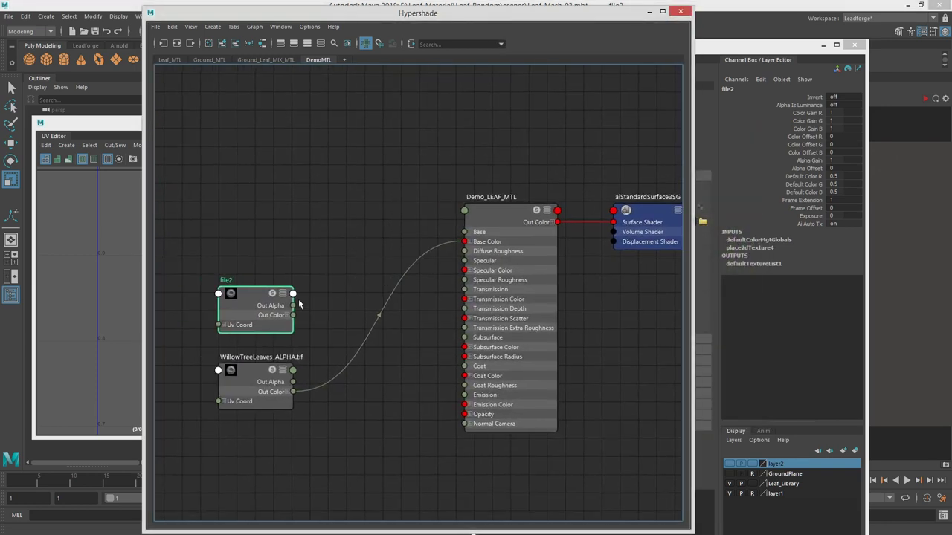
pyautogui.moveTo(400, 275); pyautogui.dragTo(465, 242)
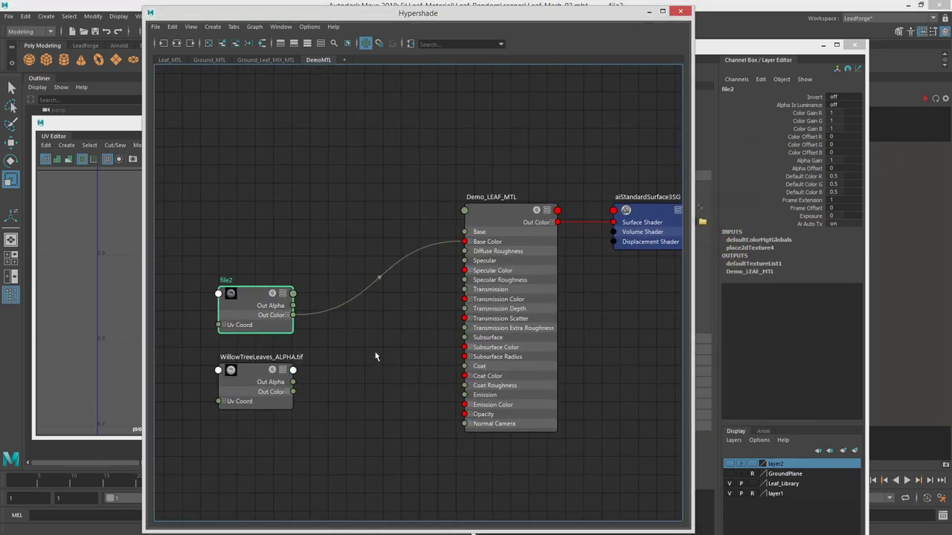
pyautogui.keyDown('alt'); pyautogui.moveTo(354, 351); pyautogui.dragTo(407, 349, button='middle'); pyautogui.keyUp('alt')
pyautogui.moveTo(435, 9); pyautogui.dragTo(435, 22)
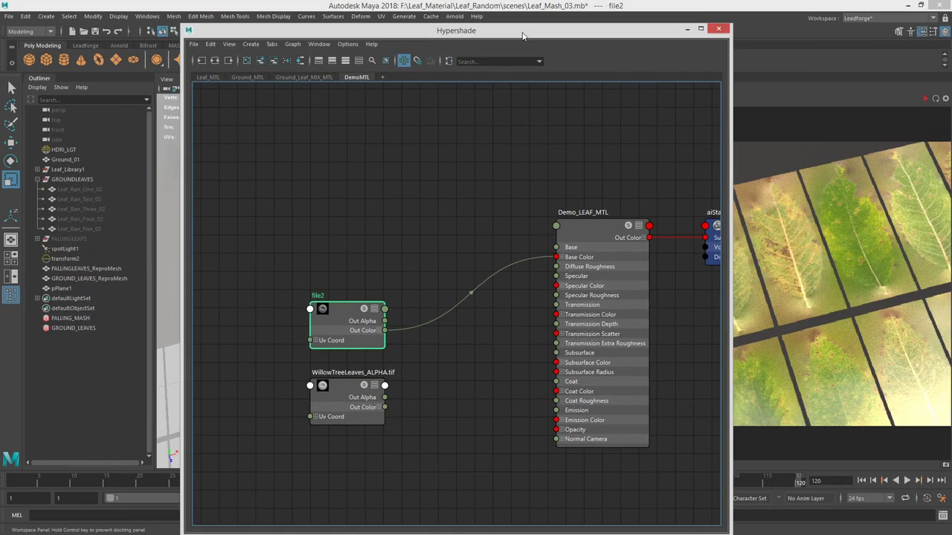
# Connect the WillowTreeLeaves_ALPHA.tif node's Out Color to the Opacity of Demo_LEAF_MTL
pyautogui.scroll(-2, 446, 327)
pyautogui.click(334, 376)
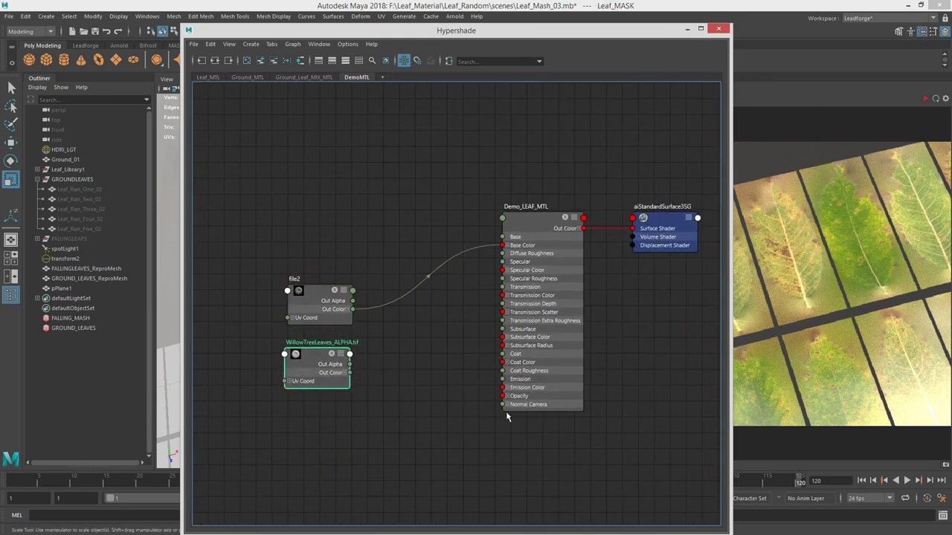
pyautogui.moveTo(352, 377); pyautogui.dragTo(502, 395)
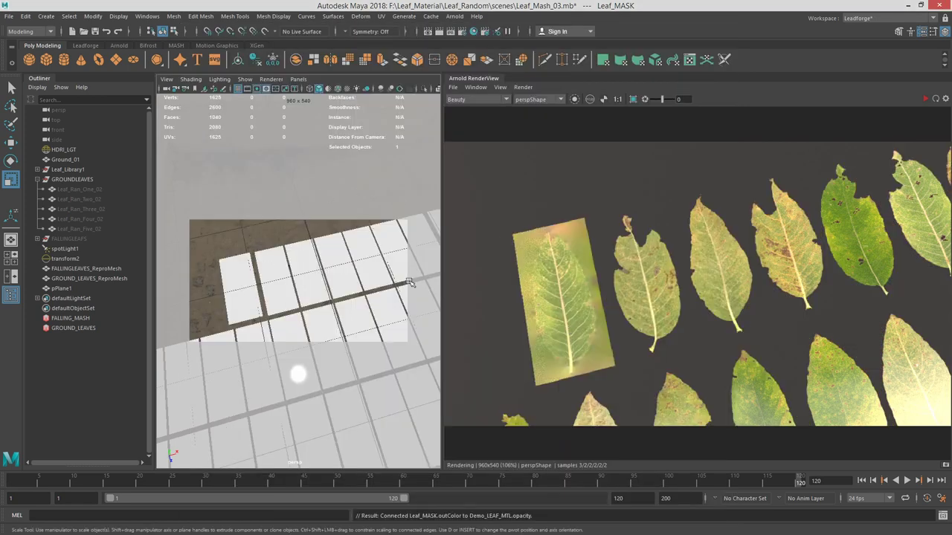
# Select the new plane and rename its transform node as NewLeaf in the Attribute Editor
pyautogui.click(245, 301)
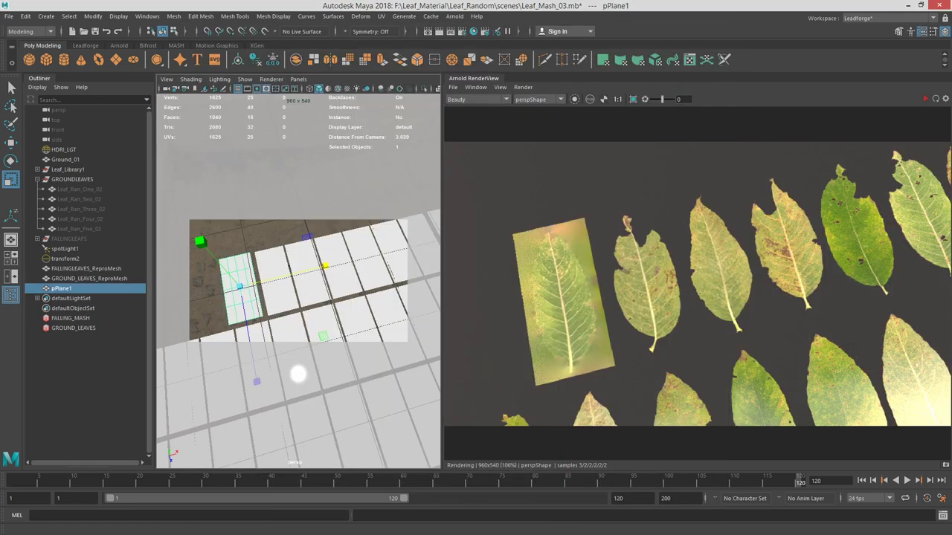
pyautogui.hotkey('ctrl', 'a')
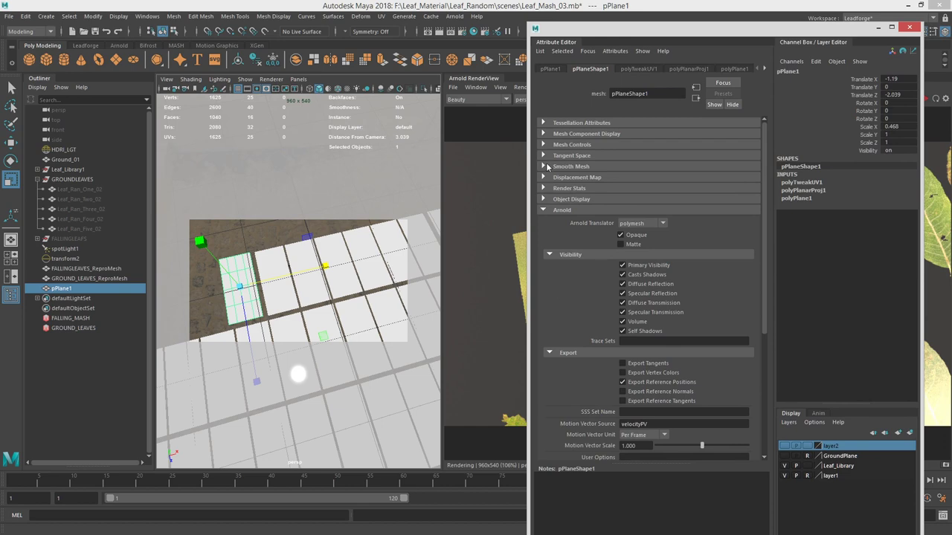
pyautogui.click(245, 232)
pyautogui.click(235, 276)
pyautogui.press('q')
pyautogui.hotkey('ctrl', 'z')
pyautogui.hotkey('ctrl', 'z')
pyautogui.click(551, 68)
pyautogui.doubleClick(628, 93)
pyautogui.write('NewLEaf')
pyautogui.press('Return')
pyautogui.click(632, 94)
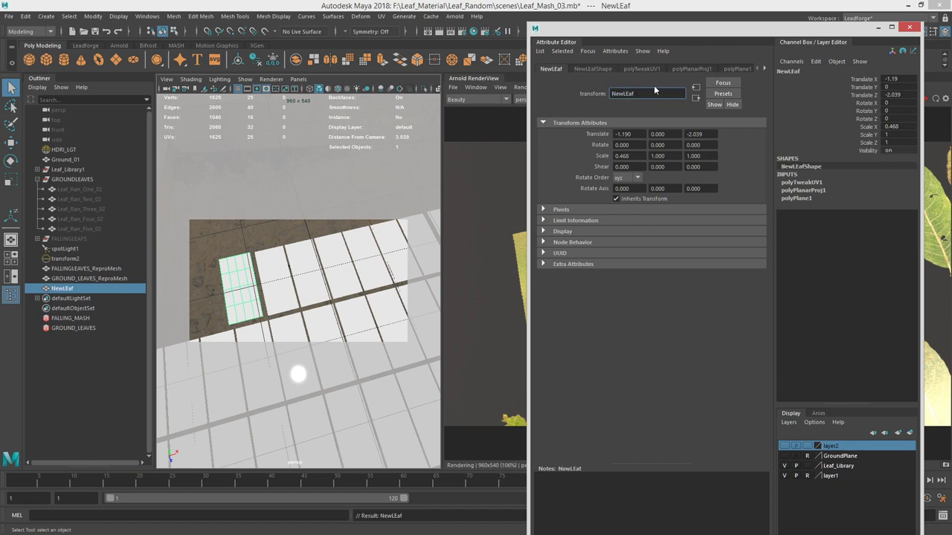
# Freeze the transformations of NewLeaf and delete its construction history
pyautogui.click(588, 68)
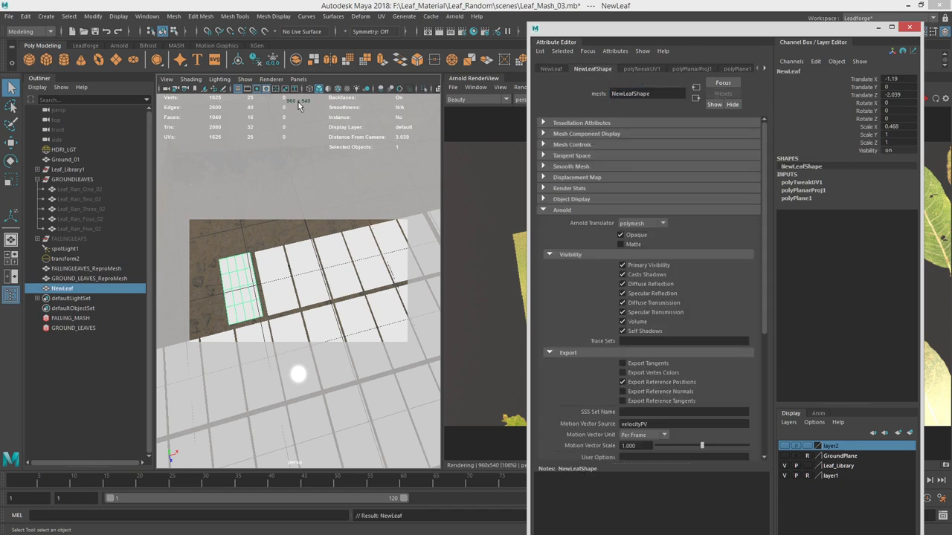
pyautogui.click(96, 47)
pyautogui.click(37, 60)
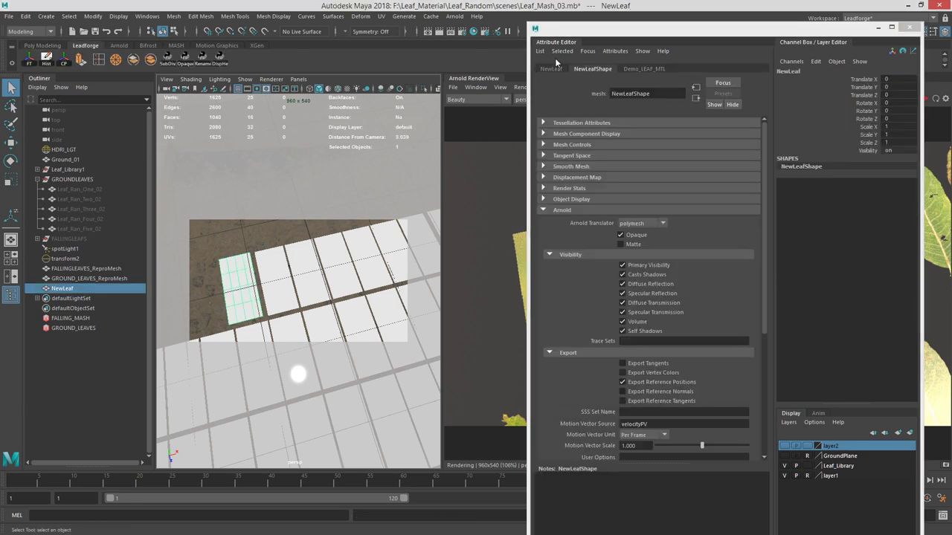
pyautogui.click(552, 68)
pyautogui.click(590, 68)
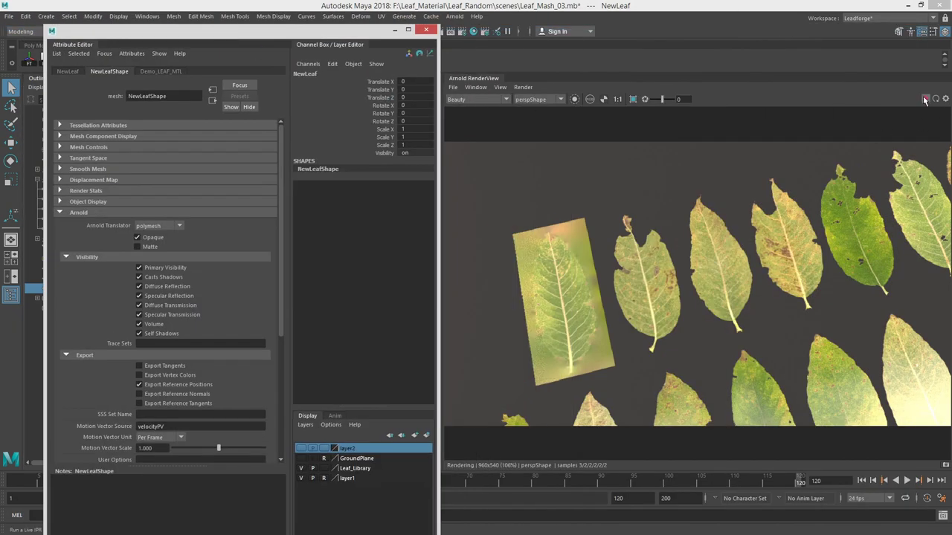
# Turn off the Arnold Opaque option on NewLeafShape
pyautogui.click(137, 238)
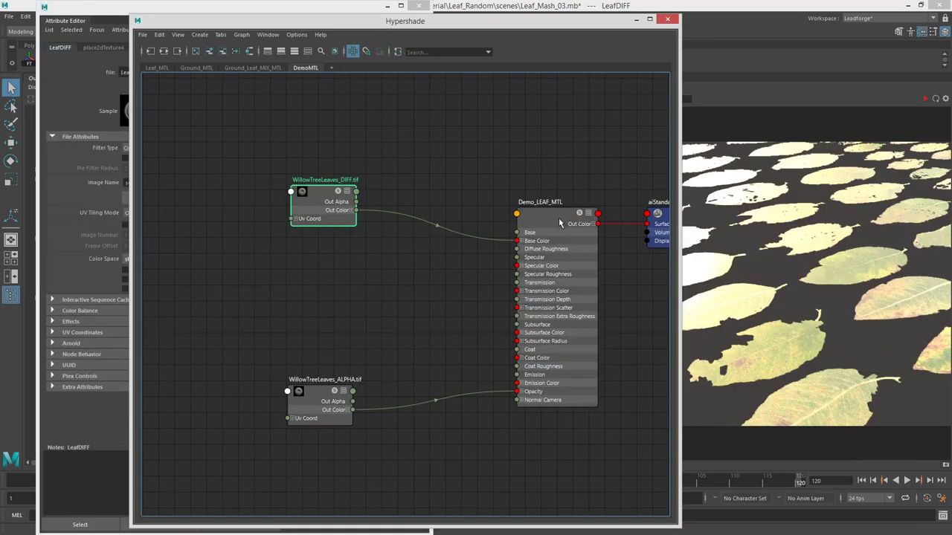
# Add a file texture node to the leaf material graph and load WillowTreeLeaves_ROUGH.tif into it
pyautogui.moveTo(559, 223)
pyautogui.mouseDown()
pyautogui.moveTo(557, 205)
pyautogui.moveTo(558, 216)
pyautogui.mouseUp()
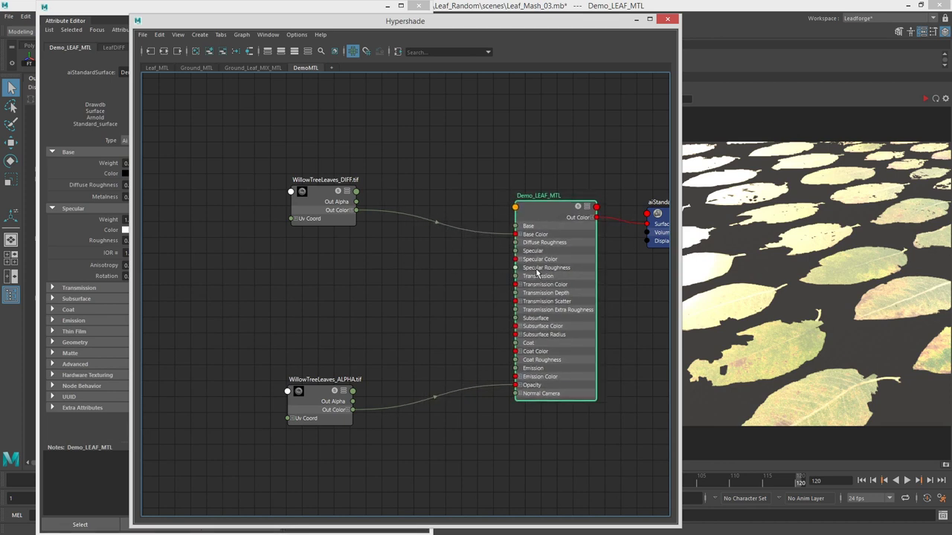
pyautogui.click(318, 274)
pyautogui.press('Tab')
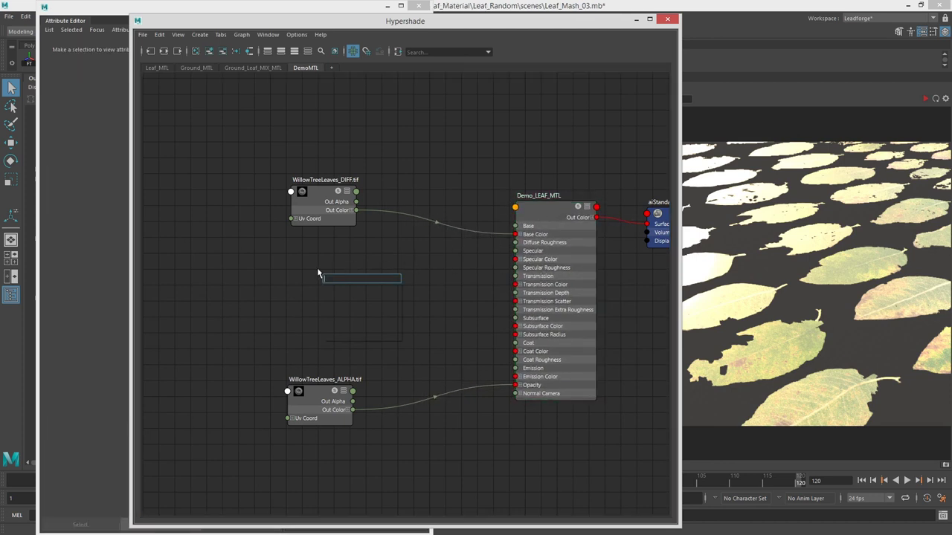
pyautogui.write('file')
pyautogui.press('Return')
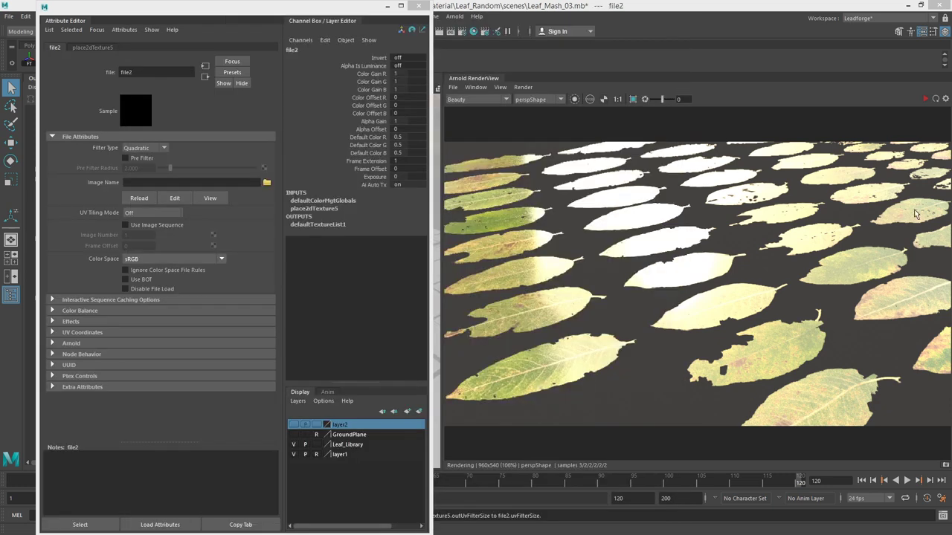
pyautogui.click(266, 182)
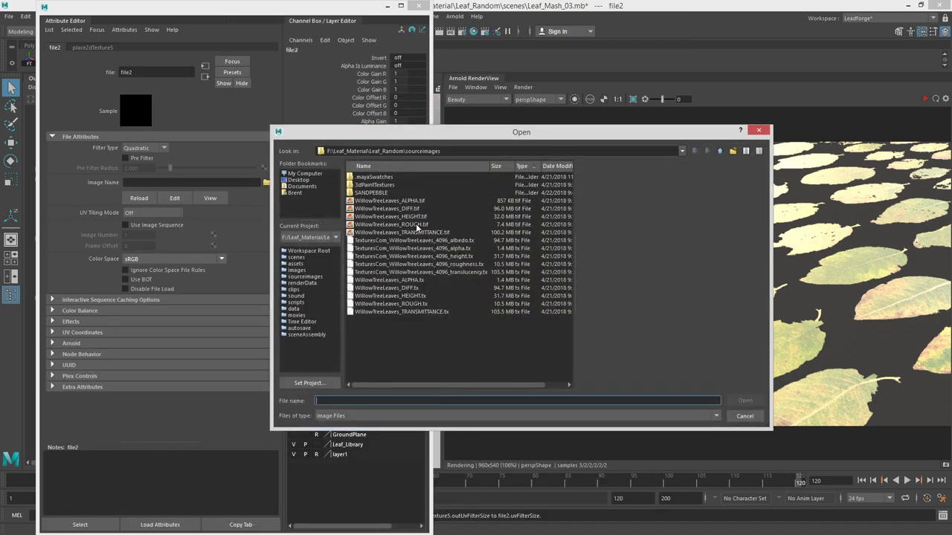
pyautogui.click(418, 225)
pyautogui.click(744, 400)
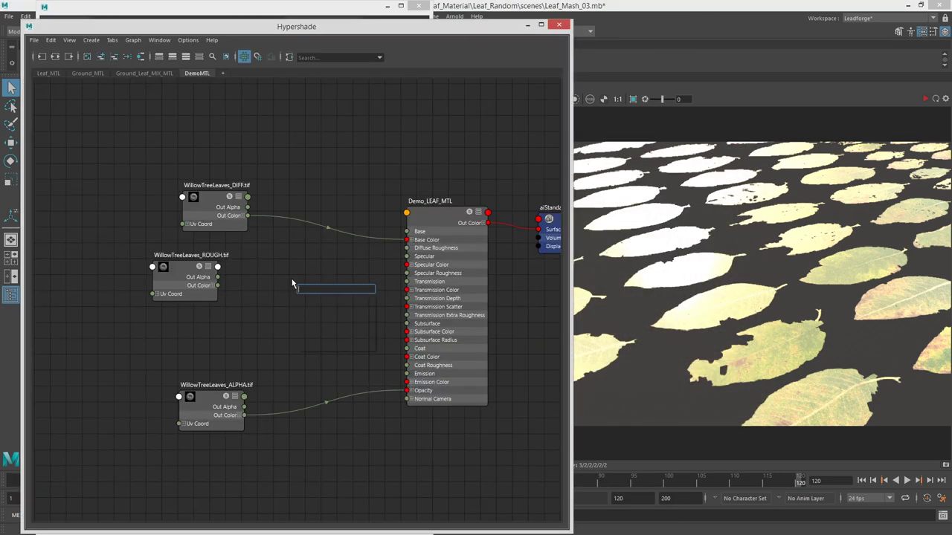
# Create an aiRange node beside the WillowTreeLeaves_ROUGH.tif texture and rename it as Rough_RANGE
pyautogui.press('Tab')
pyautogui.write('aiRa')
pyautogui.press('Down')
pyautogui.press('Return')
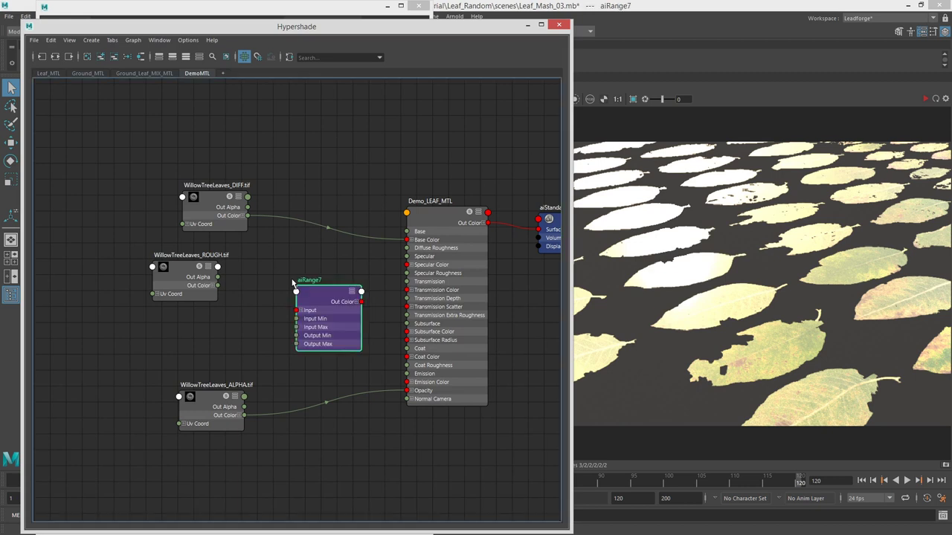
pyautogui.moveTo(294, 310); pyautogui.dragTo(255, 292)
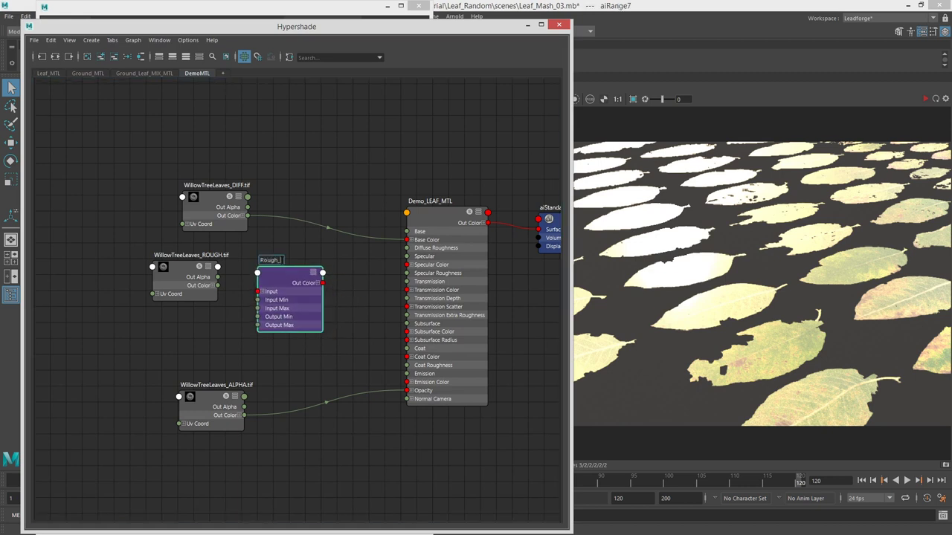
pyautogui.press('Return')
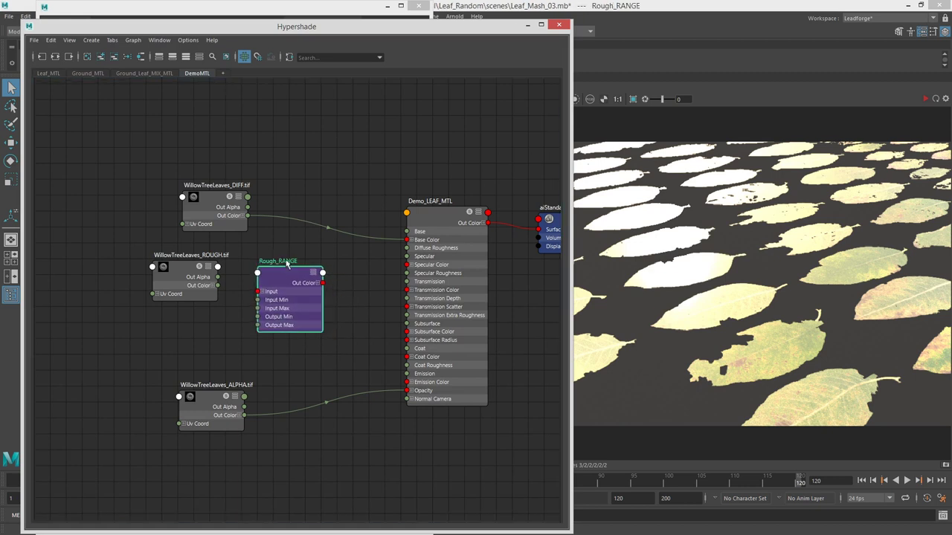
# Route the ROUGH texture's Out Color through Rough_RANGE, connect its Out Color R to Specular Roughness of Demo_LEAF_MTL, and collapse the range node
pyautogui.moveTo(217, 285); pyautogui.dragTo(409, 275)
pyautogui.click(297, 273)
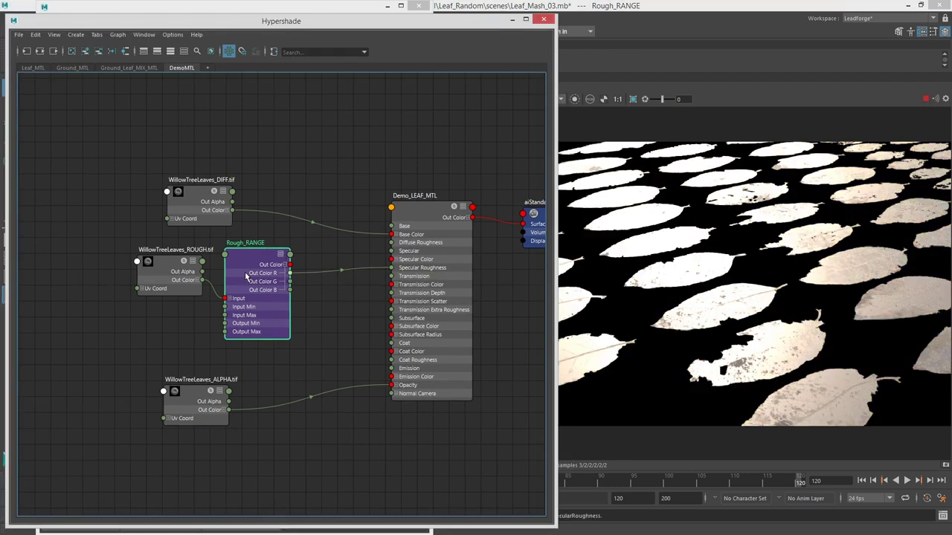
pyautogui.keyDown('alt'); pyautogui.moveTo(250, 277); pyautogui.dragTo(288, 264, button='middle'); pyautogui.keyUp('alt')
pyautogui.moveTo(214, 264); pyautogui.dragTo(159, 277)
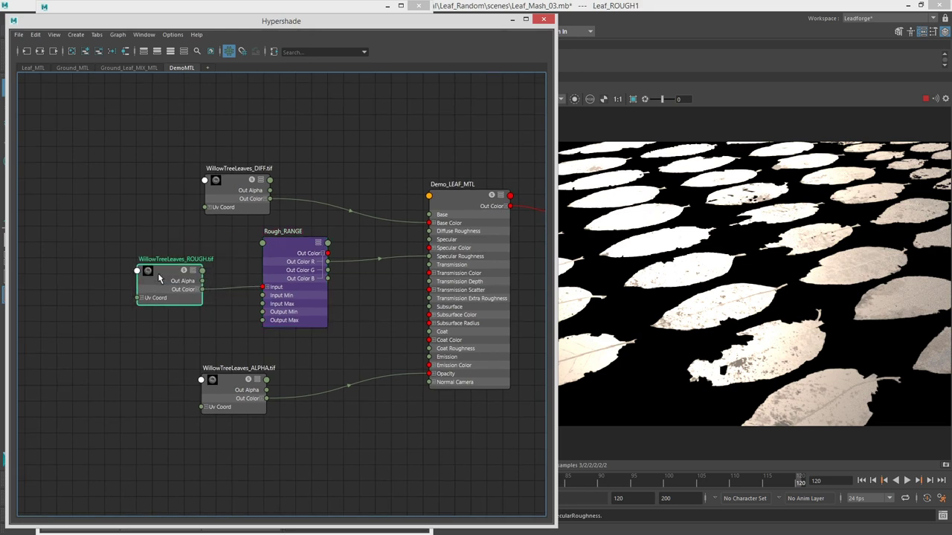
pyautogui.moveTo(275, 248); pyautogui.dragTo(263, 239)
pyautogui.press('1')
# Create a second aiRange node, feed the ROUGH texture's Out Color into its Input, and rename it as Spec_RANGE
pyautogui.click(269, 284)
pyautogui.press('Tab')
pyautogui.write('aiRange')
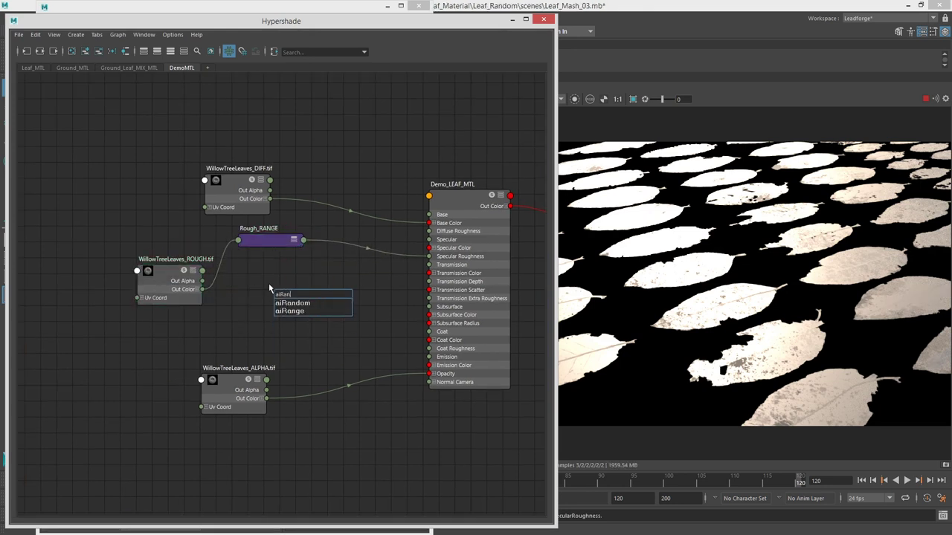
pyautogui.press('Return')
pyautogui.moveTo(304, 309); pyautogui.dragTo(249, 307)
pyautogui.moveTo(275, 291); pyautogui.dragTo(269, 289)
pyautogui.doubleClick(259, 273)
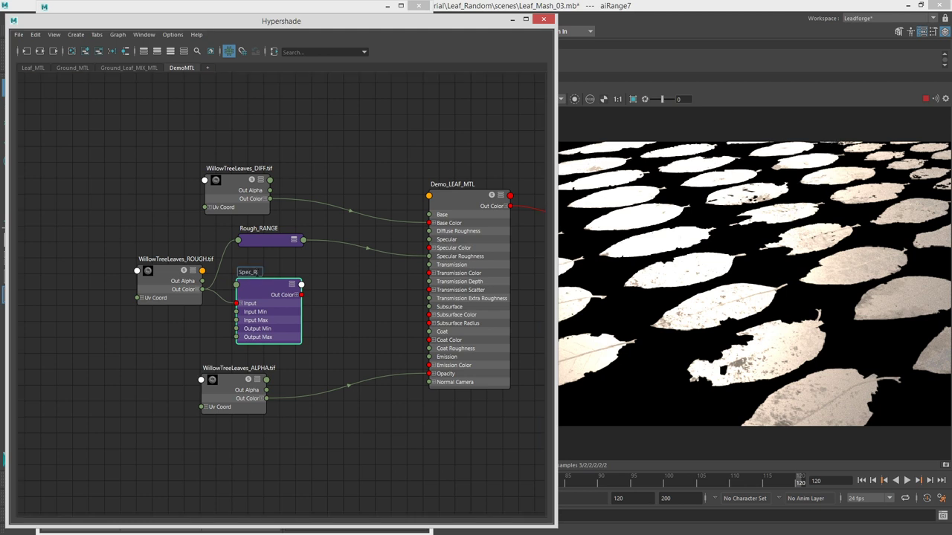
pyautogui.press('Return')
# Connect Spec_RANGE's Out Color R to the Specular weight of Demo_LEAF_MTL and collapse the range node
pyautogui.click(297, 295)
pyautogui.moveTo(301, 303); pyautogui.dragTo(431, 240)
pyautogui.click(291, 284)
pyautogui.doubleClick(283, 288)
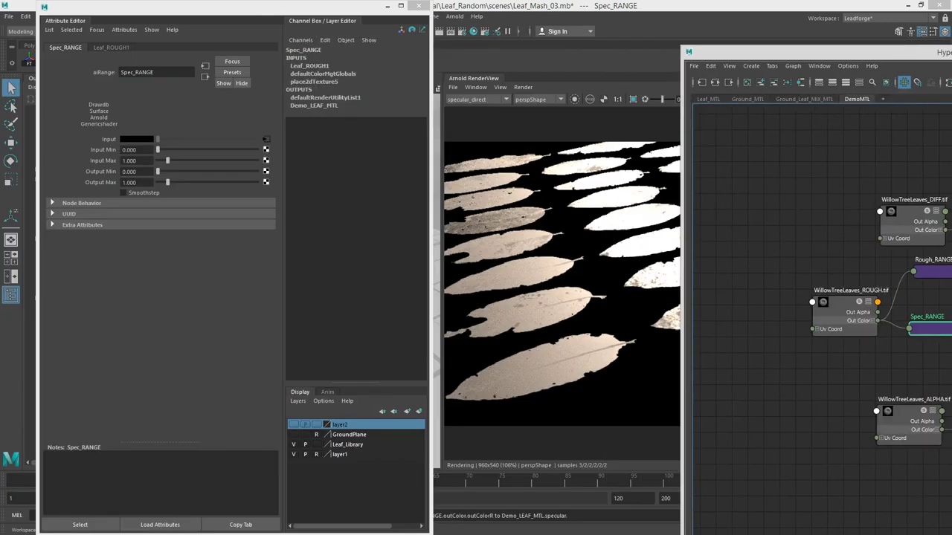
# Invert Spec_RANGE with Output Min 1 and Output Max 0, and switch the render view to the Beauty pass
pyautogui.hotkey('shift', 'Tab')
pyautogui.write('1')
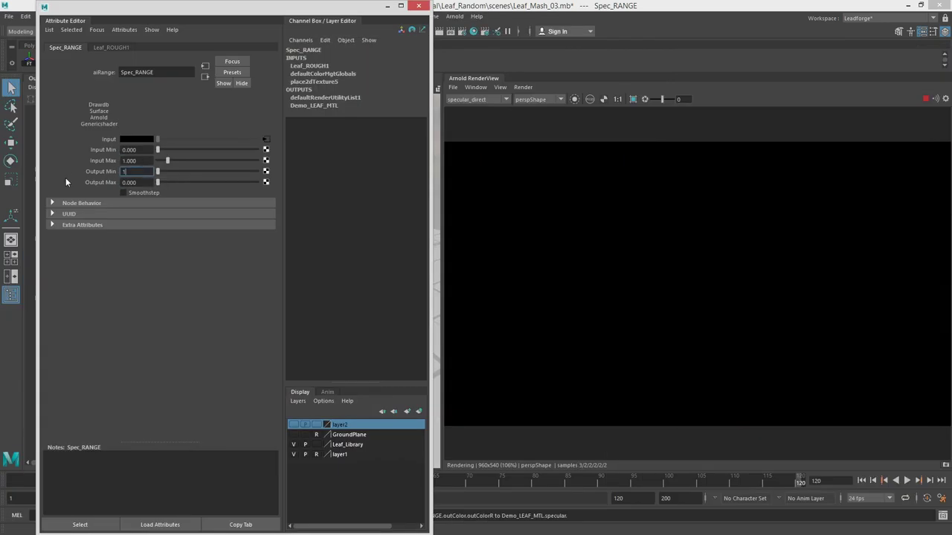
pyautogui.press('Return')
pyautogui.click(488, 101)
pyautogui.click(488, 107)
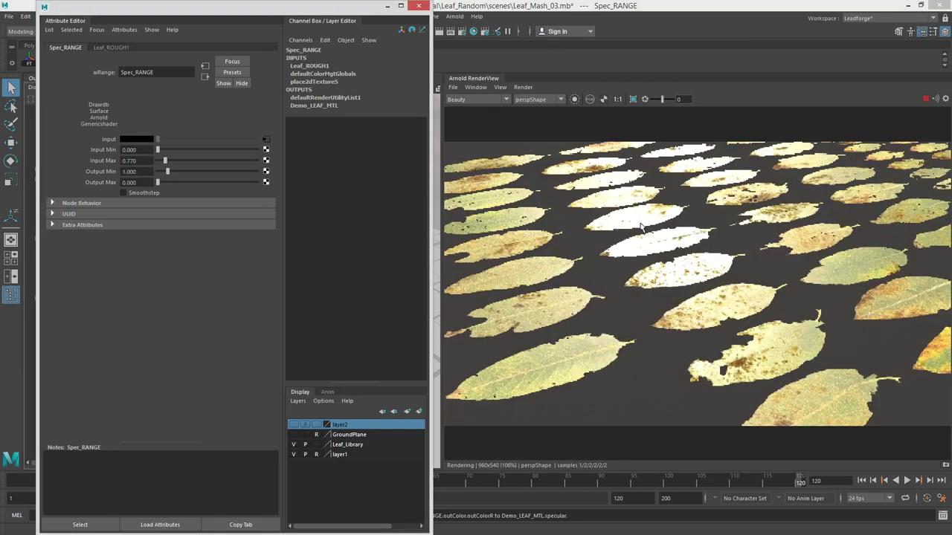
# View the leaves from a lower angle and set Spec_RANGE's Output Min to 0.52
pyautogui.keyDown('alt'); pyautogui.moveTo(543, 132); pyautogui.dragTo(810, 244); pyautogui.keyUp('alt')
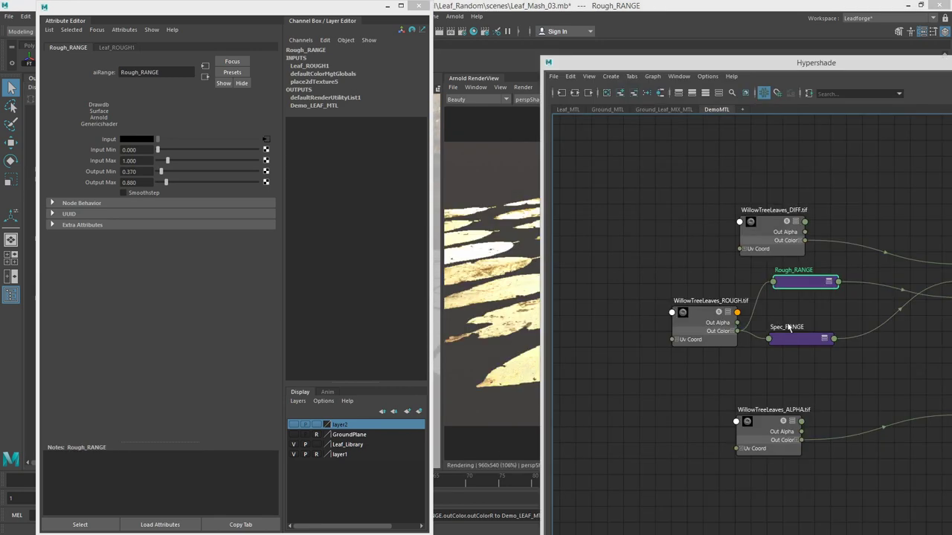
pyautogui.click(790, 336)
pyautogui.moveTo(752, 67); pyautogui.dragTo(951, 69)
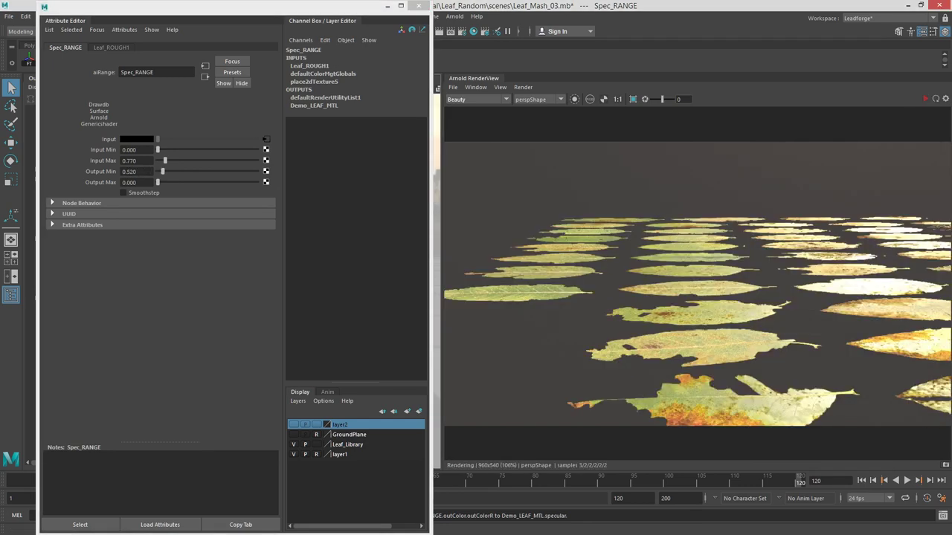
# Rename the shading group of Demo_LEAF_MTL as DemoLeaf_SG and reposition it in the graph
pyautogui.moveTo(950, 70); pyautogui.dragTo(344, 30)
pyautogui.doubleClick(403, 28)
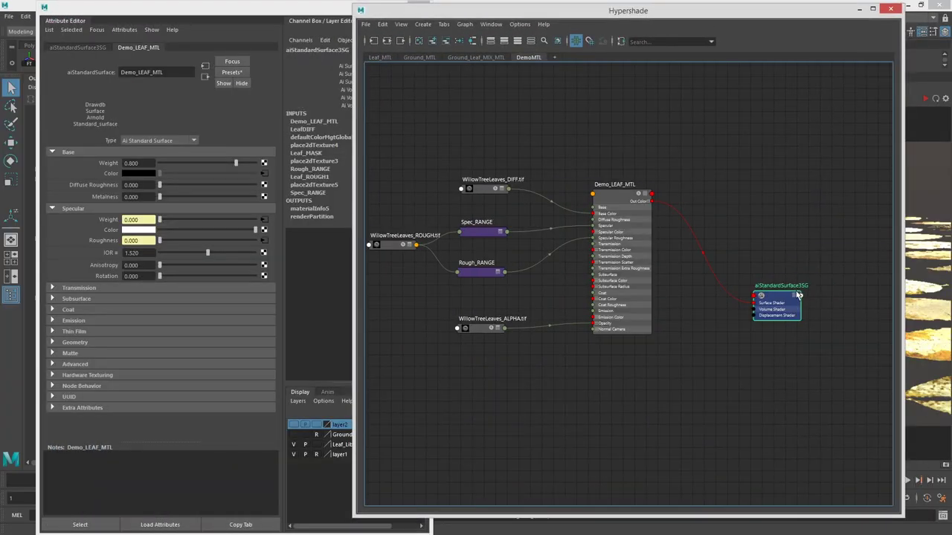
pyautogui.doubleClick(794, 286)
pyautogui.write('Demo')
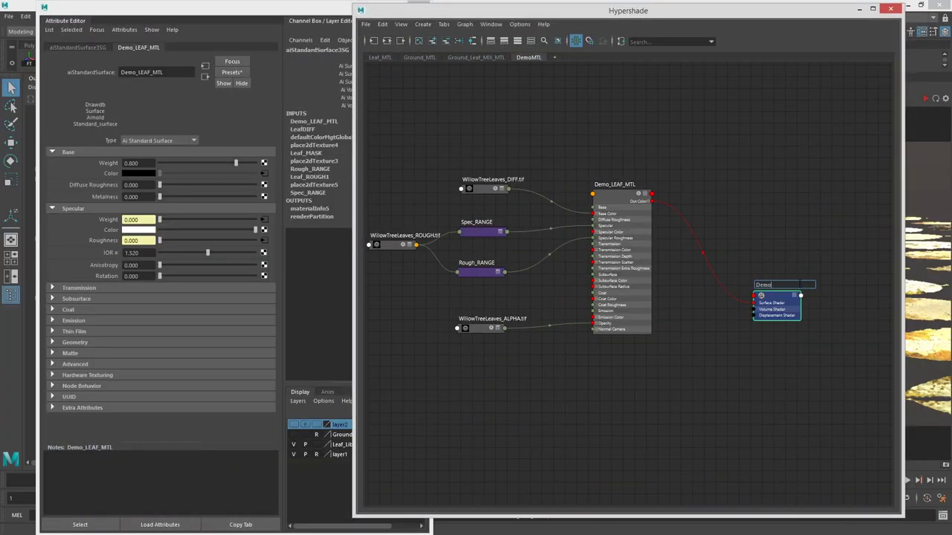
pyautogui.write('Leaf_SG')
pyautogui.press('Return')
pyautogui.keyDown('alt'); pyautogui.moveTo(788, 292); pyautogui.dragTo(799, 216, button='middle'); pyautogui.keyUp('alt')
pyautogui.moveTo(793, 223); pyautogui.dragTo(818, 253)
# Add a file texture node below the alpha map, load WillowTreeLeaves_HEIGHT.tif, and rename the node as DispMID
pyautogui.click(578, 336)
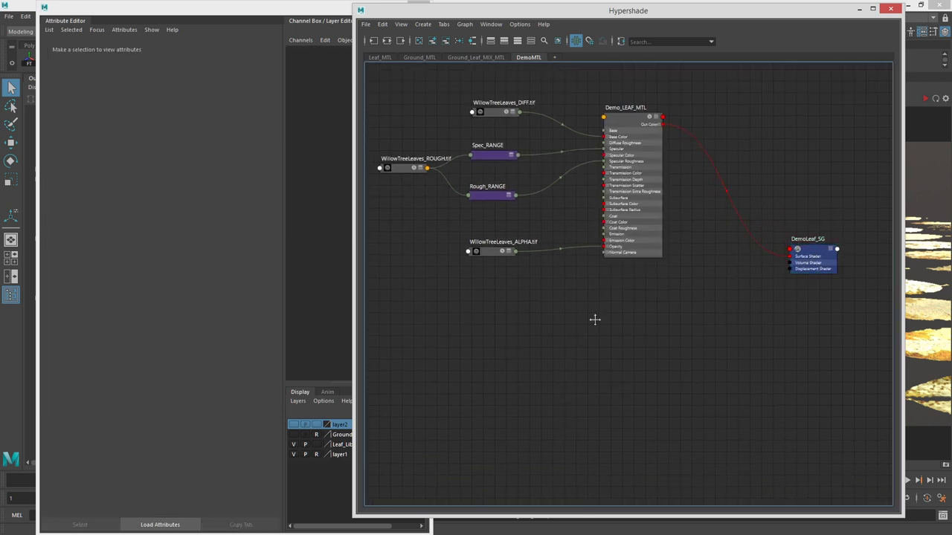
pyautogui.keyDown('alt'); pyautogui.moveTo(525, 336); pyautogui.dragTo(577, 312, button='middle'); pyautogui.keyUp('alt')
pyautogui.press('Tab')
pyautogui.write('file')
pyautogui.press('Down')
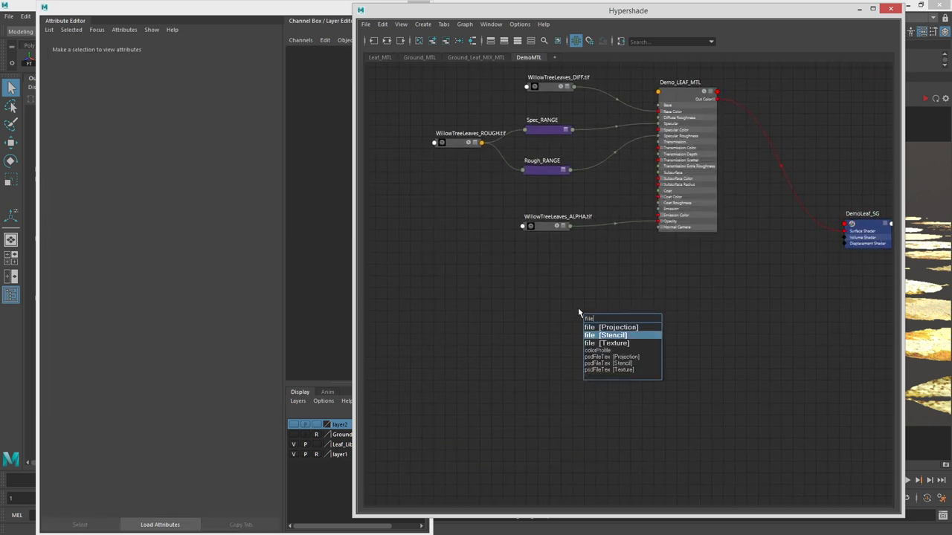
pyautogui.press('Return')
pyautogui.click(267, 183)
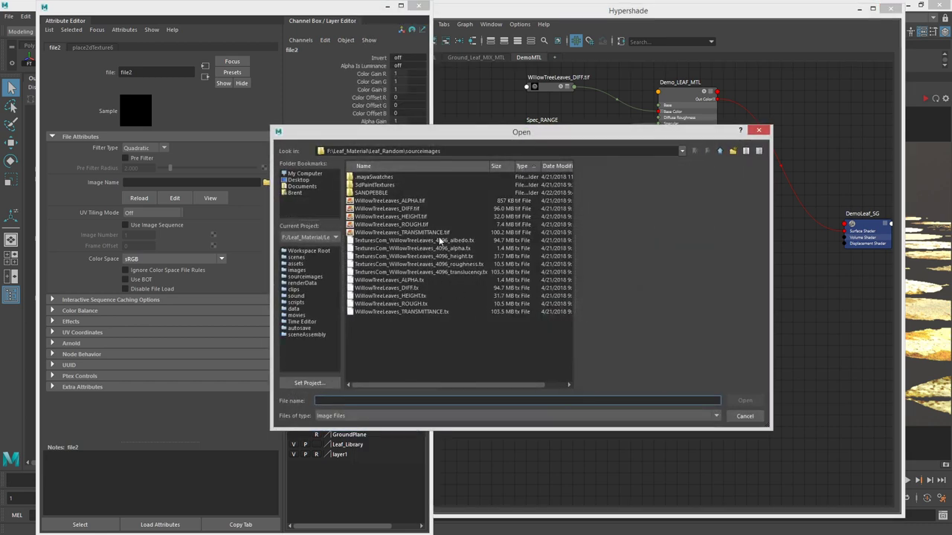
pyautogui.doubleClick(406, 217)
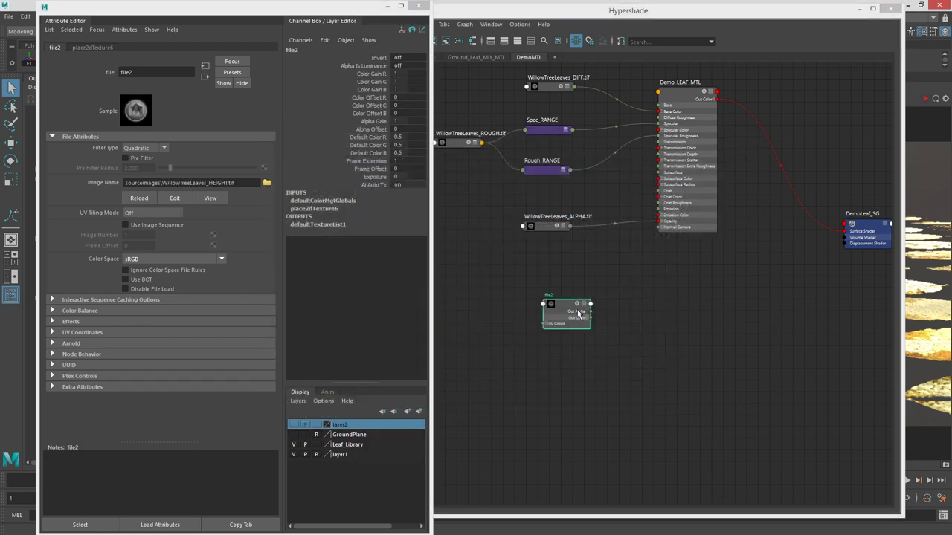
pyautogui.doubleClick(134, 72)
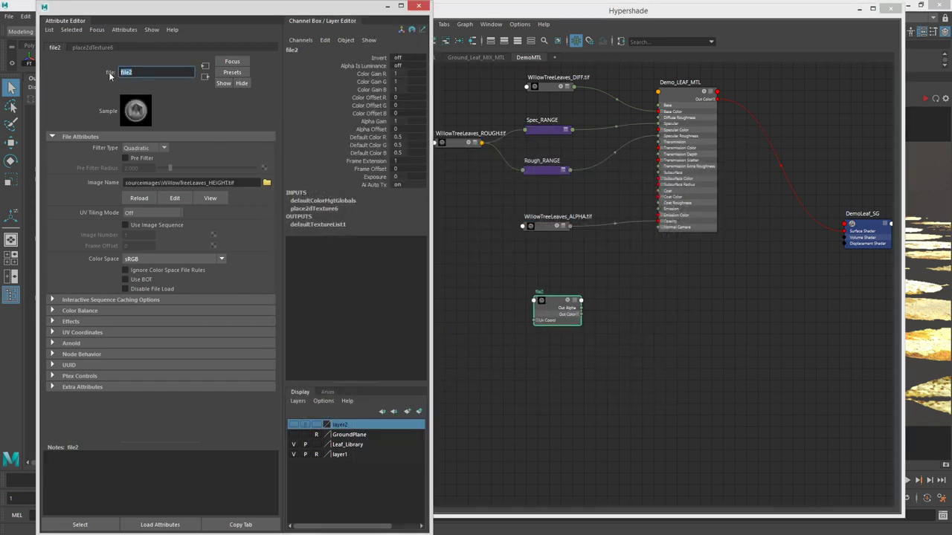
pyautogui.press('Return')
# Create a displacement shader and connect its Displacement to the Displacement Shader input of DemoLeaf_SG
pyautogui.click(606, 327)
pyautogui.press('Tab')
pyautogui.write('disp')
pyautogui.press('Return')
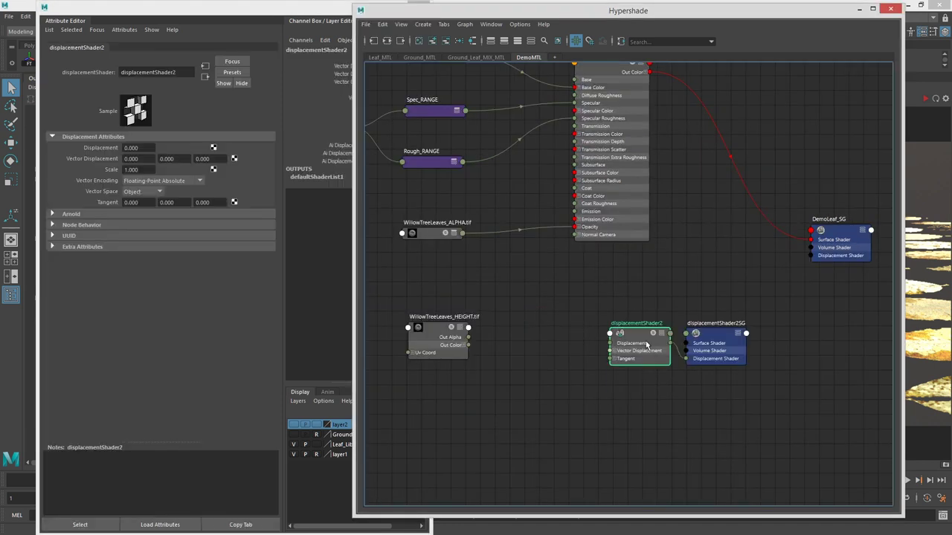
pyautogui.moveTo(756, 308); pyautogui.dragTo(812, 256)
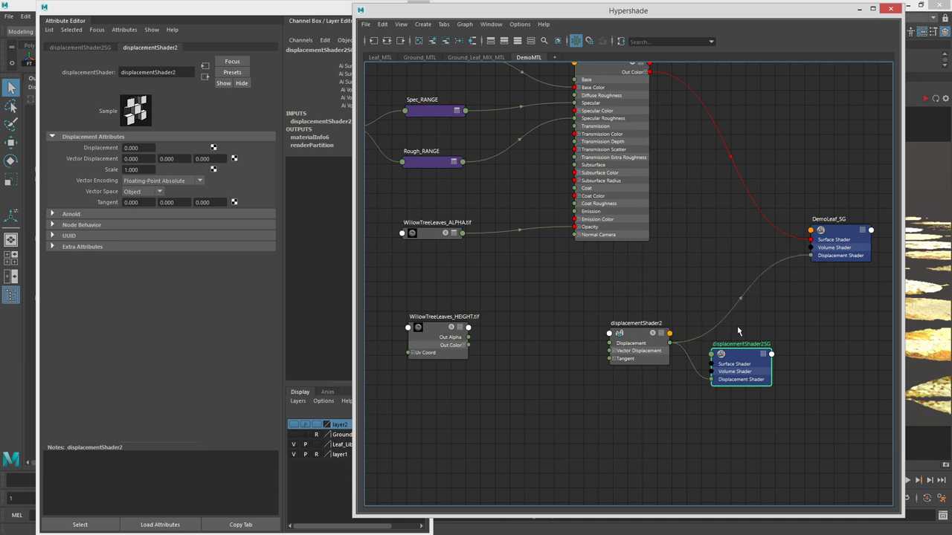
# Delete the extra shading group created with the displacement shader and rename the shader as DEMO_Leaf_DispShader
pyautogui.moveTo(735, 356); pyautogui.dragTo(739, 356)
pyautogui.press('Delete')
pyautogui.click(629, 350)
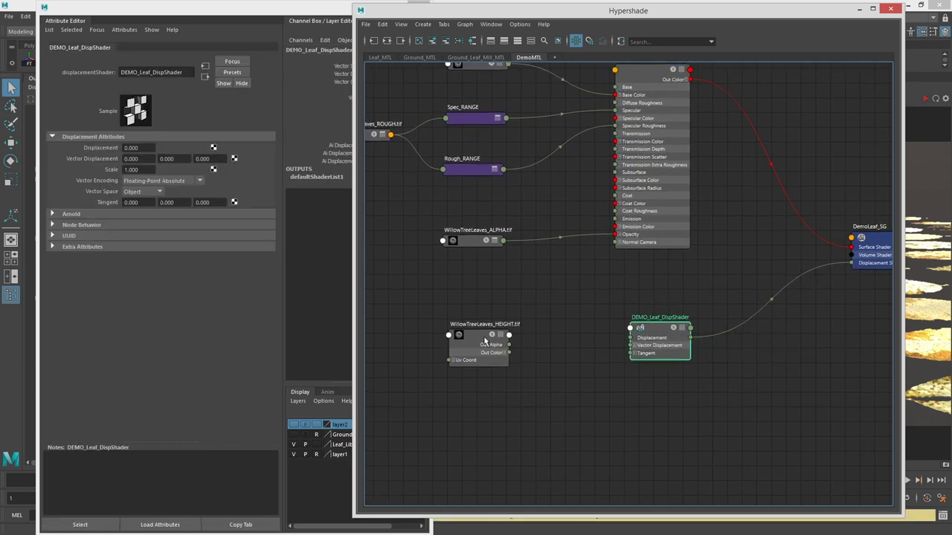
# Add an aiRange node after the WillowTreeLeaves_HEIGHT.tif texture and connect the texture's Out Color to its Input
pyautogui.keyDown('alt'); pyautogui.moveTo(486, 327); pyautogui.dragTo(577, 340, button='middle'); pyautogui.keyUp('alt')
pyautogui.moveTo(567, 353); pyautogui.dragTo(520, 348)
pyautogui.click(612, 347)
pyautogui.press('Tab')
pyautogui.write('aiRan')
pyautogui.moveTo(614, 351); pyautogui.dragTo(596, 335)
pyautogui.moveTo(566, 364); pyautogui.dragTo(600, 362)
# Connect the new range node's Out Color R to the Displacement of DEMO_Leaf_DispShader and rename the node as dispMid_RANGE
pyautogui.keyDown('alt'); pyautogui.moveTo(661, 359); pyautogui.dragTo(624, 362, button='middle'); pyautogui.keyUp('alt')
pyautogui.moveTo(621, 356); pyautogui.dragTo(682, 354)
pyautogui.click(616, 356)
pyautogui.moveTo(589, 357); pyautogui.dragTo(591, 351)
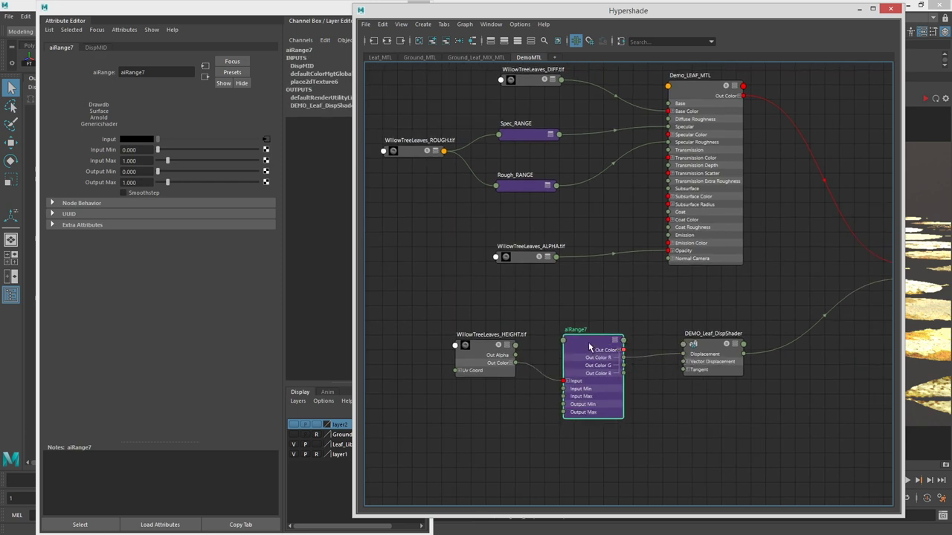
pyautogui.doubleClick(578, 329)
pyautogui.write('dispMid_RANGE')
pyautogui.press('Return')
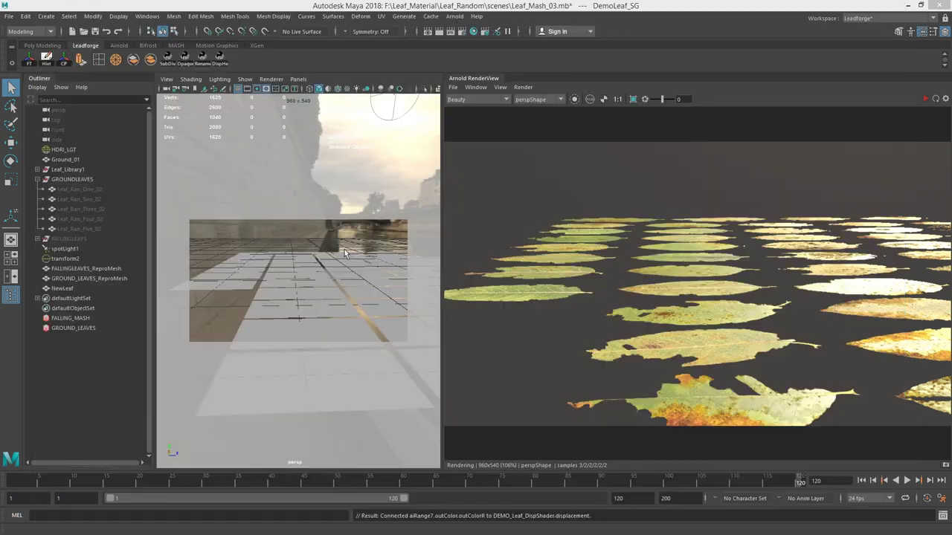
# Select the leaf plane at the near corner of the grid and examine its Arnold subdivision and displacement attributes
pyautogui.keyDown('alt'); pyautogui.moveTo(298, 240); pyautogui.dragTo(312, 264); pyautogui.keyUp('alt')
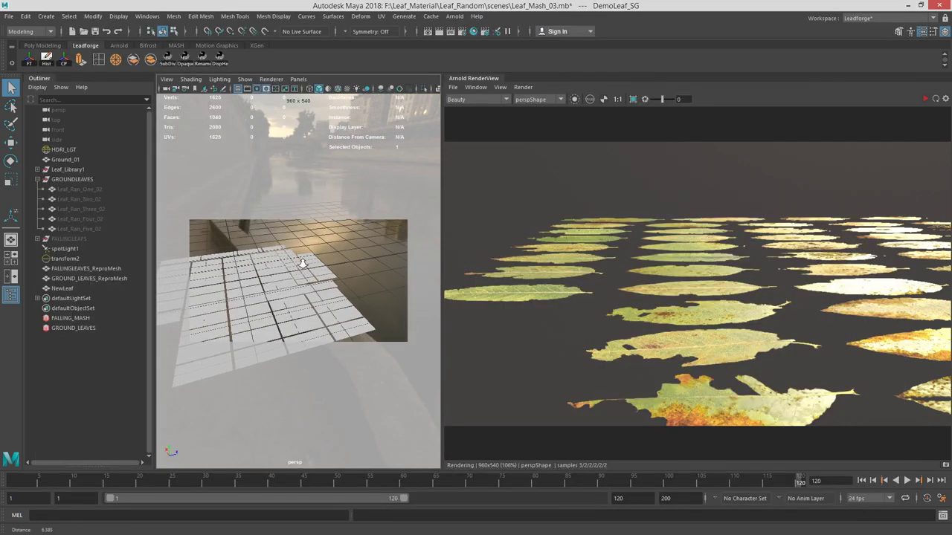
pyautogui.keyDown('alt'); pyautogui.moveTo(312, 264); pyautogui.dragTo(261, 264, button='right'); pyautogui.keyUp('alt')
pyautogui.keyDown('alt'); pyautogui.moveTo(262, 264); pyautogui.dragTo(303, 263, button='middle'); pyautogui.keyUp('alt')
pyautogui.moveTo(218, 230); pyautogui.dragTo(391, 360)
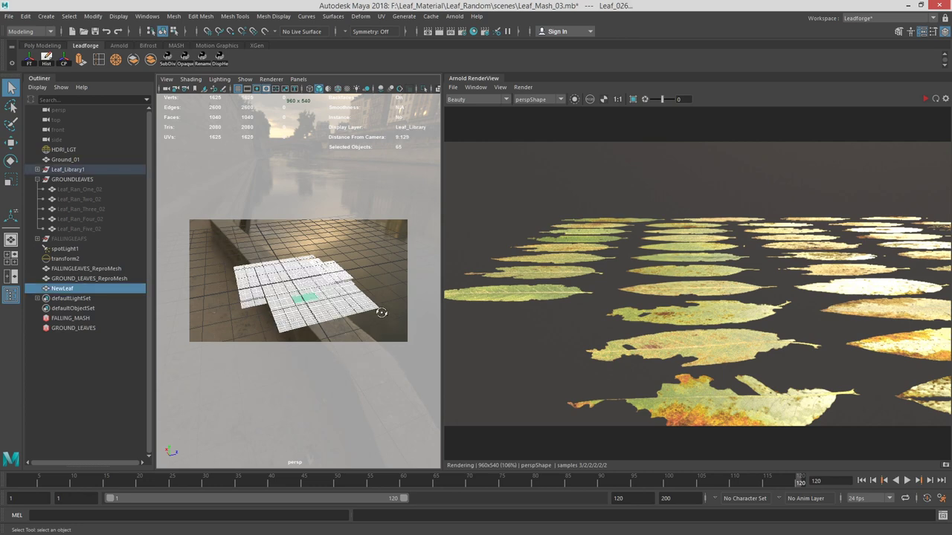
pyautogui.click(383, 322)
pyautogui.scroll(4, 286, 302)
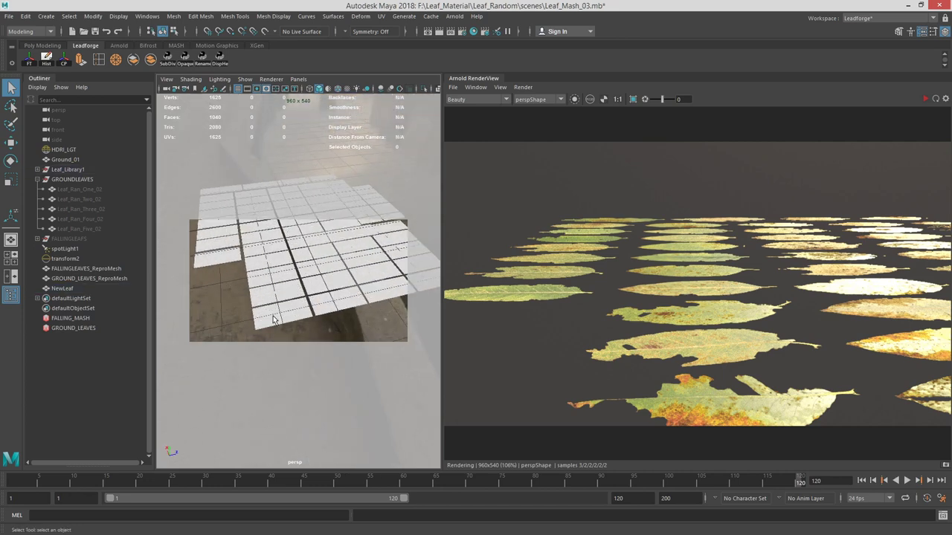
pyautogui.click(274, 319)
pyautogui.hotkey('ctrl', 'a')
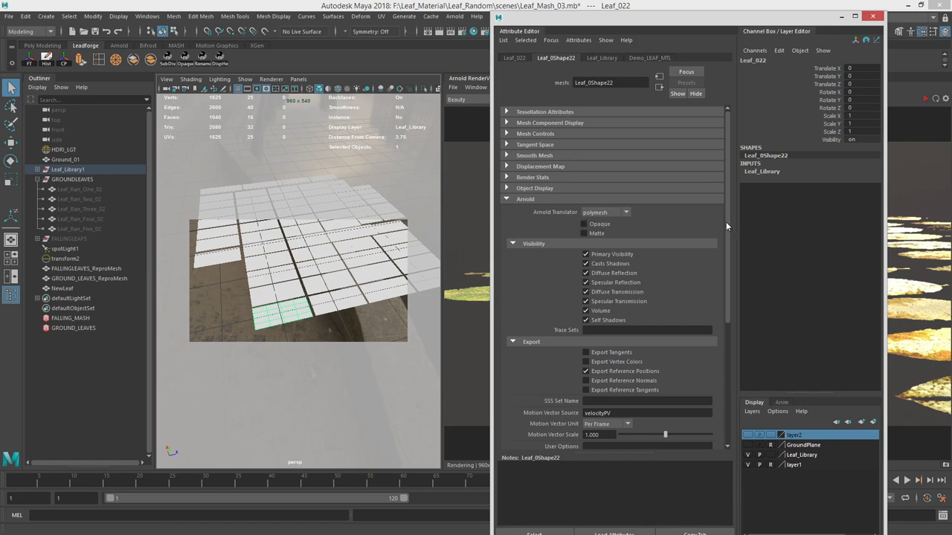
pyautogui.moveTo(726, 222); pyautogui.dragTo(712, 353)
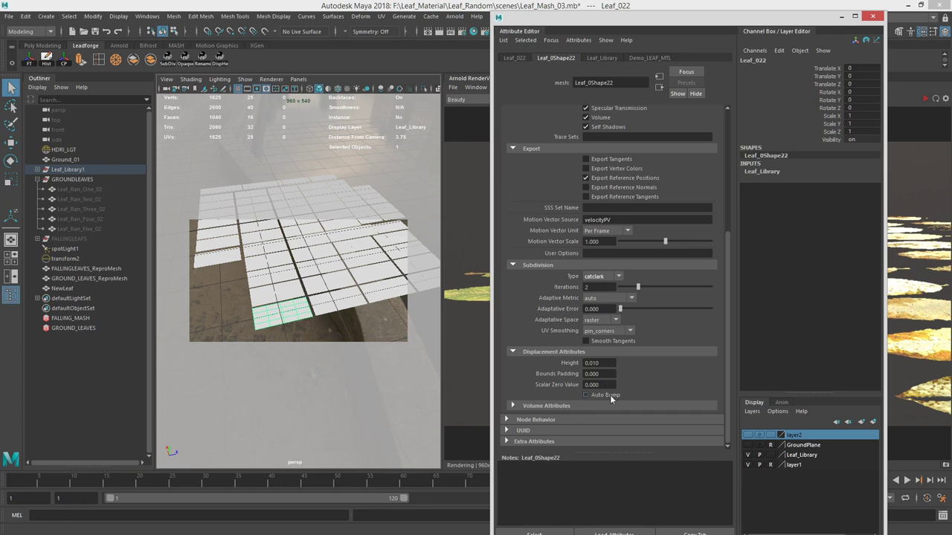
# Open the subdivision shelf script for editing and examine its maya.cmds import, selection list and for loop
pyautogui.moveTo(585, 21); pyautogui.dragTo(951, 78)
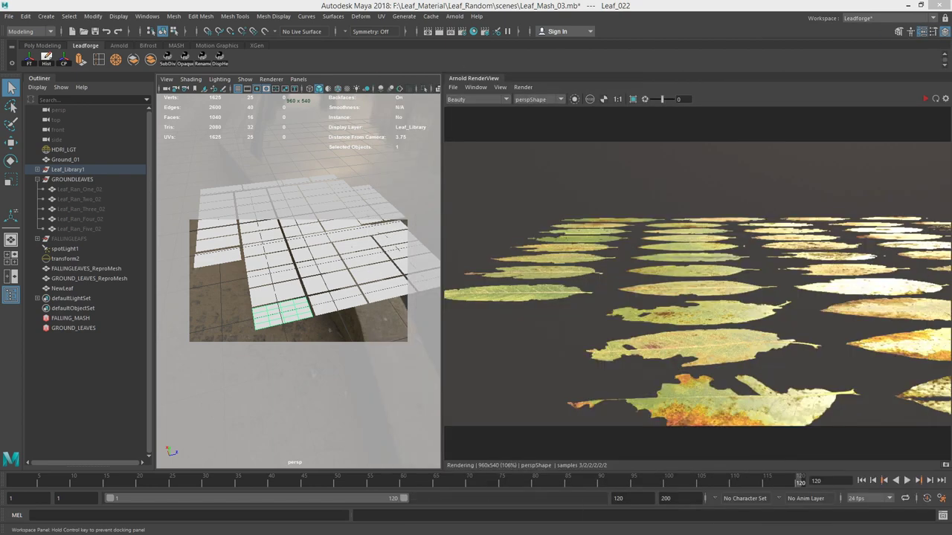
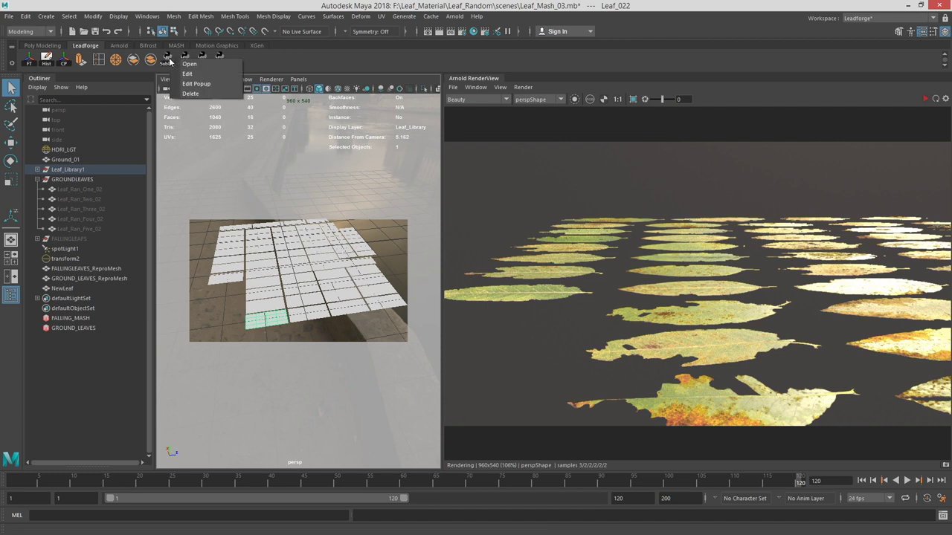
pyautogui.click(202, 74)
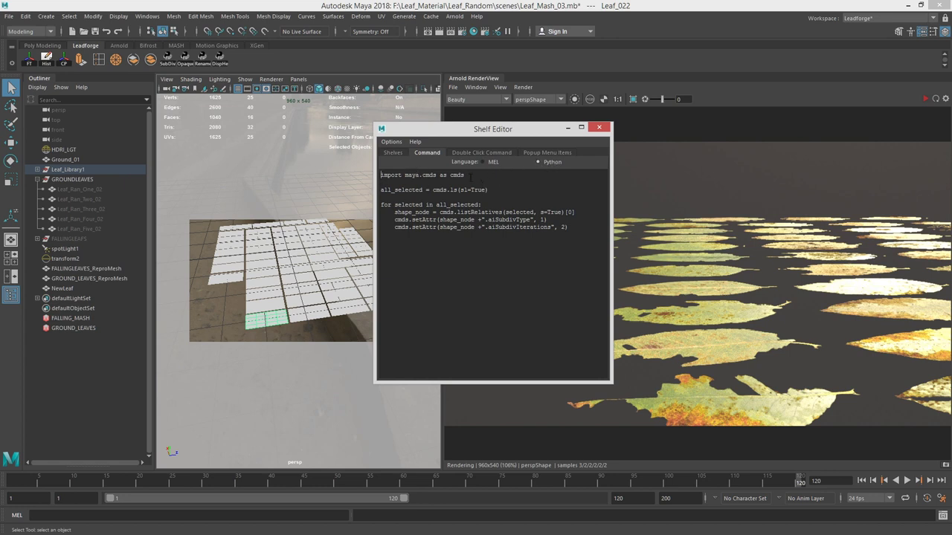
pyautogui.moveTo(475, 176); pyautogui.dragTo(381, 175)
pyautogui.click(497, 190)
pyautogui.moveTo(472, 176); pyautogui.dragTo(343, 172)
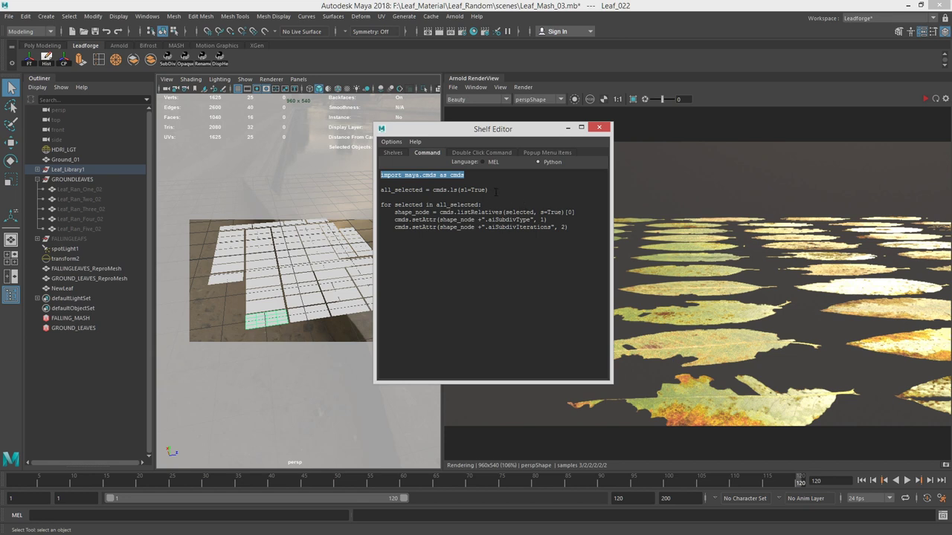
pyautogui.moveTo(496, 192); pyautogui.dragTo(467, 205)
pyautogui.click(571, 228)
pyautogui.click(505, 209)
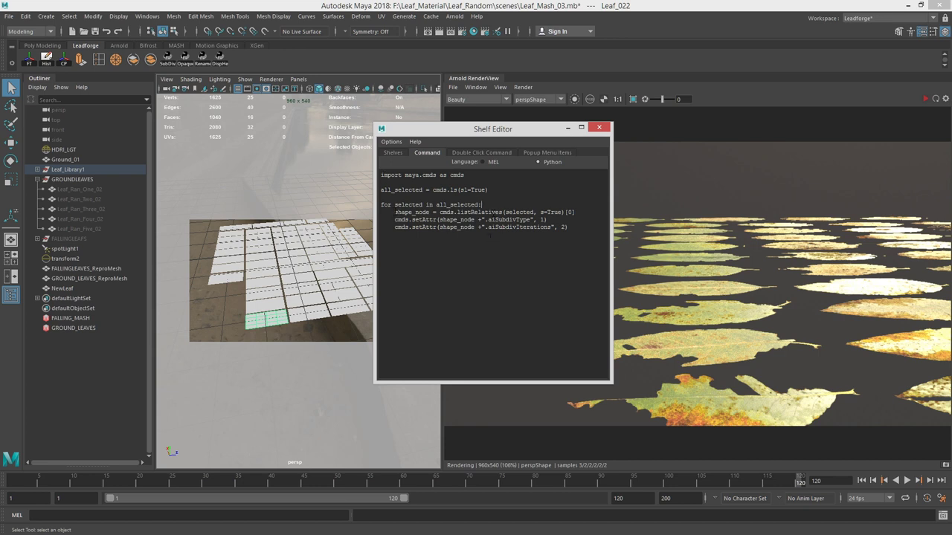
# Examine the script's shape_node lookup and its setAttr lines for aiSubdivType and aiSubdivIterations
pyautogui.moveTo(394, 212); pyautogui.dragTo(430, 213)
pyautogui.click(568, 212)
pyautogui.moveTo(412, 219); pyautogui.dragTo(437, 220)
pyautogui.click(481, 227)
pyautogui.moveTo(488, 219); pyautogui.dragTo(531, 220)
pyautogui.click(569, 228)
pyautogui.tripleClick(544, 220)
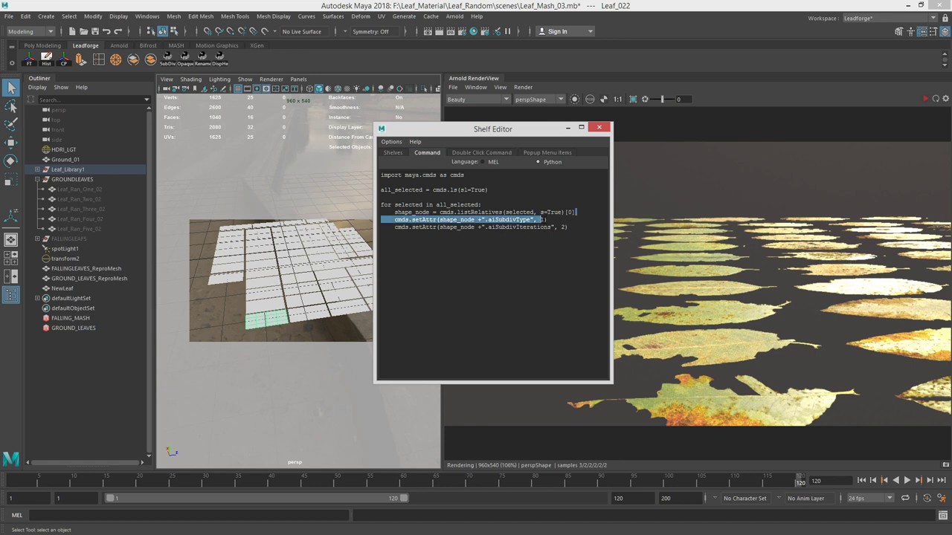
pyautogui.click(597, 259)
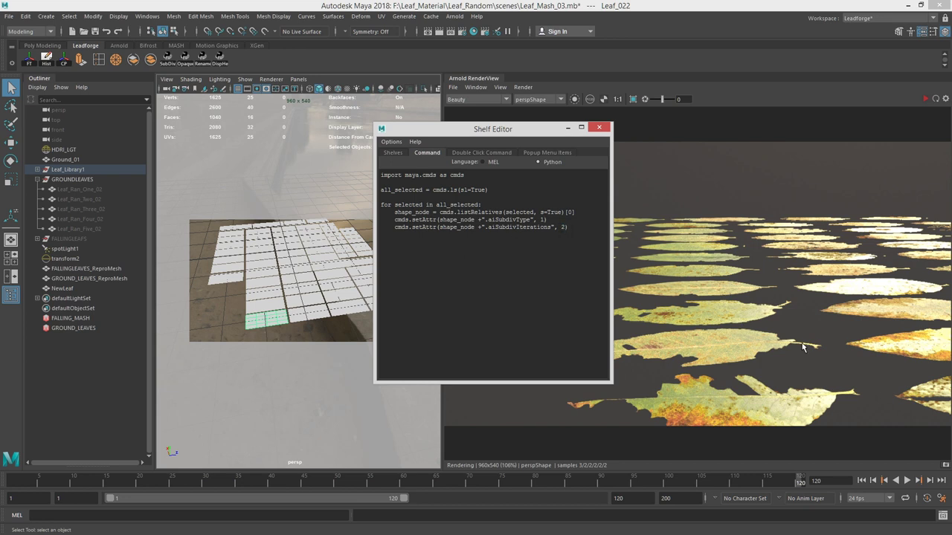
# Open the Script Editor, enlarge it and place it so the leaf planes and shelf stay accessible
pyautogui.click(942, 515)
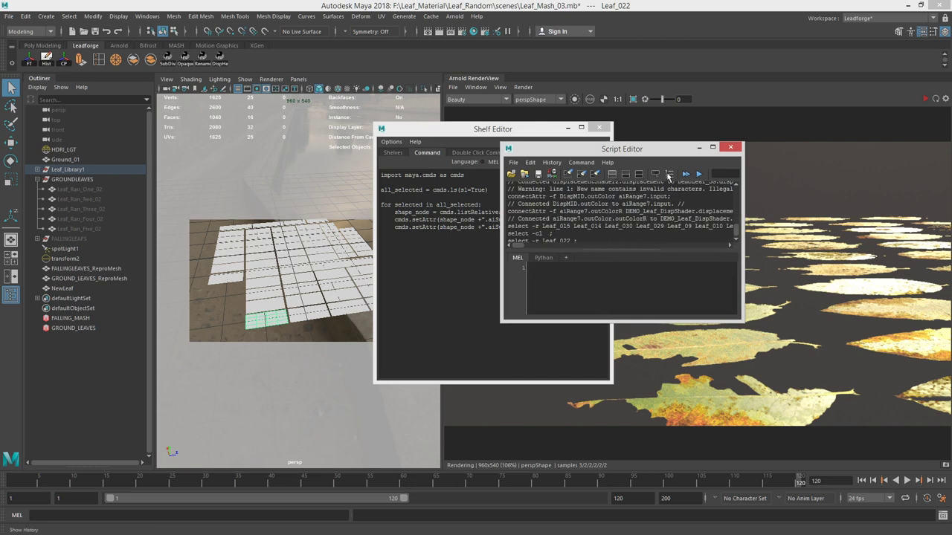
pyautogui.moveTo(742, 321); pyautogui.dragTo(911, 494)
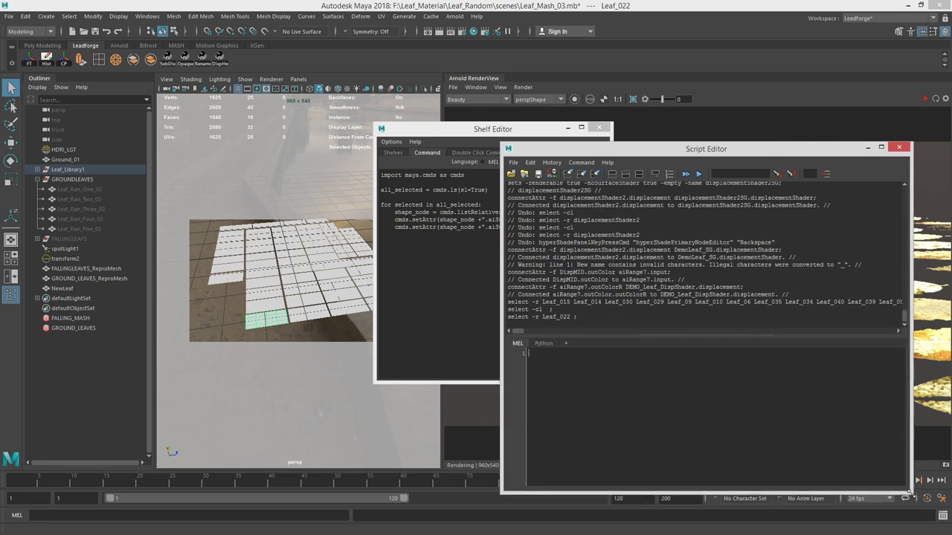
pyautogui.moveTo(701, 150); pyautogui.dragTo(588, 128)
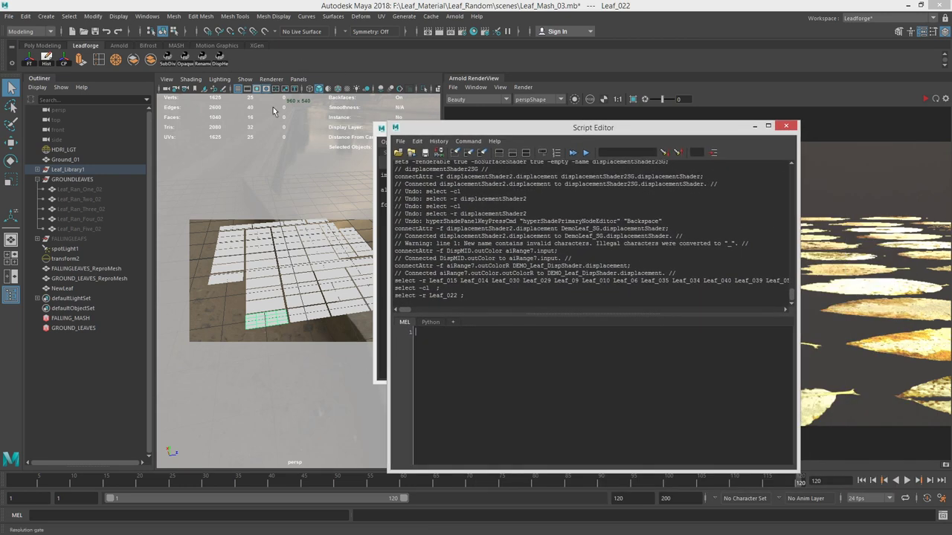
pyautogui.moveTo(510, 127); pyautogui.dragTo(358, 102)
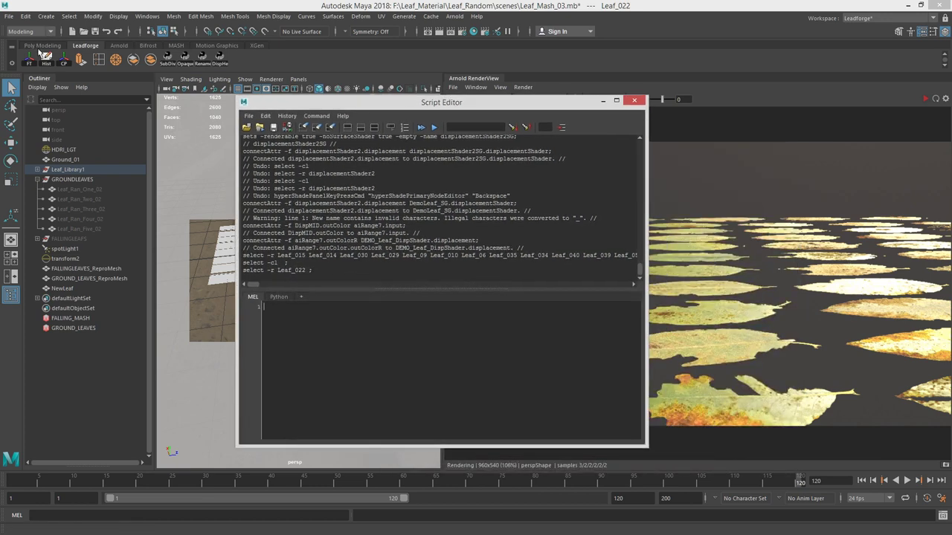
pyautogui.moveTo(438, 105); pyautogui.dragTo(504, 118)
# Reselect the leaf plane at the near corner of the grid and freeze its transformations
pyautogui.click(265, 319)
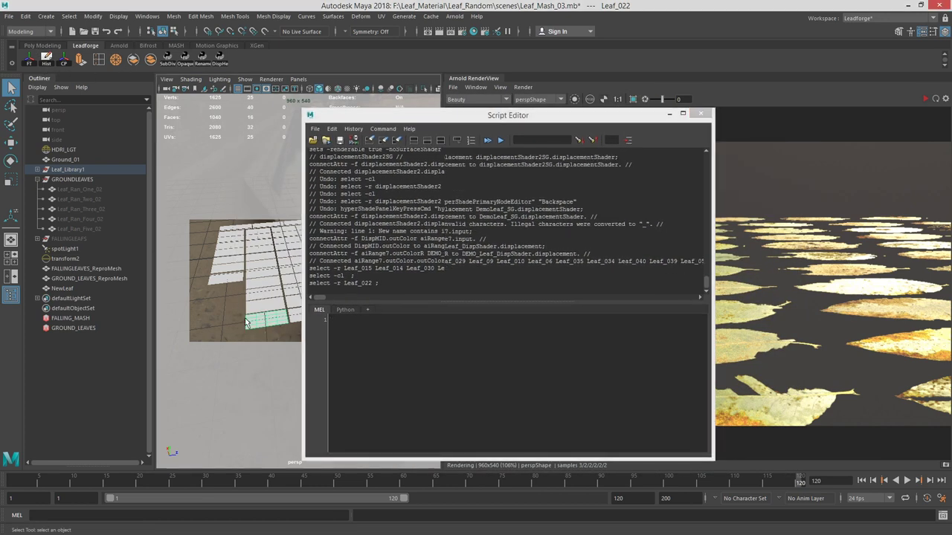
pyautogui.click(266, 335)
pyautogui.click(284, 321)
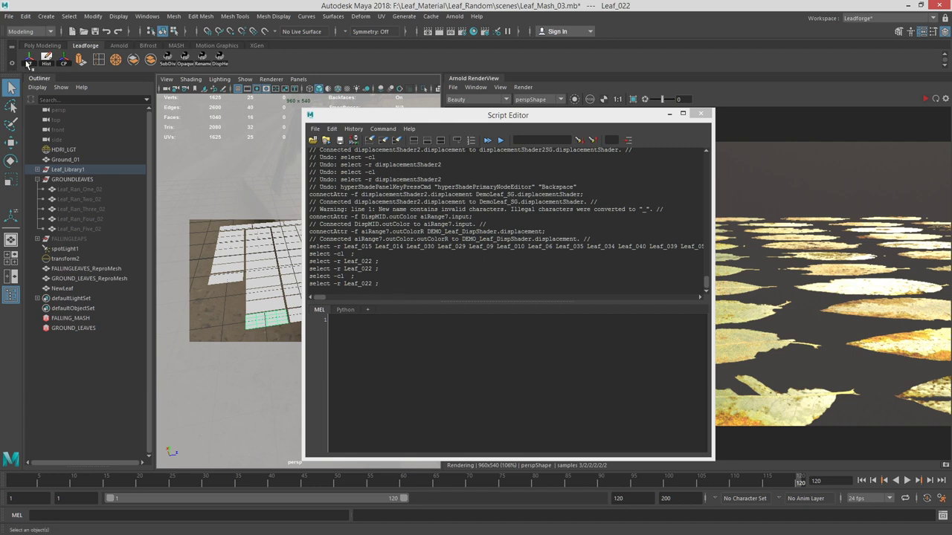
pyautogui.click(29, 61)
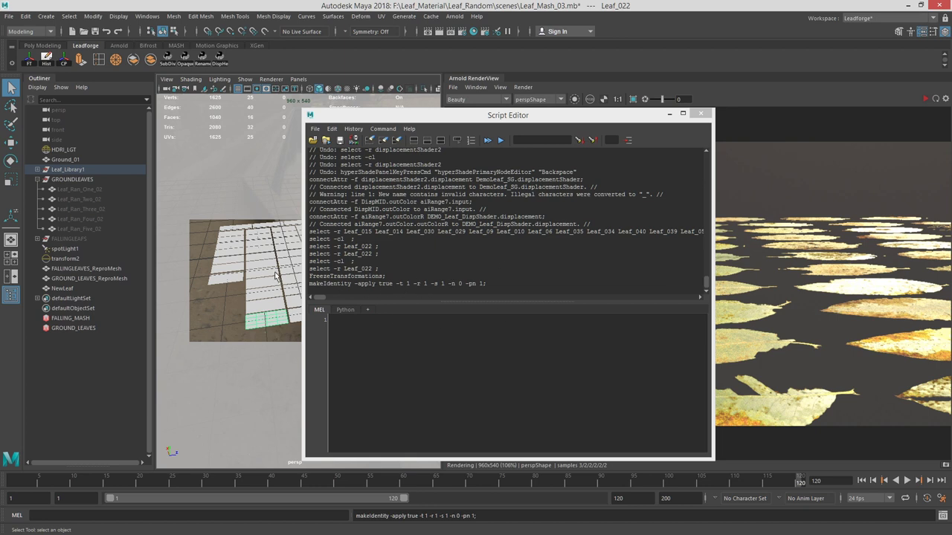
# Examine the Python script that sets aiDispHeight to .1 on the selected shapes in the Script Editor
pyautogui.click(345, 309)
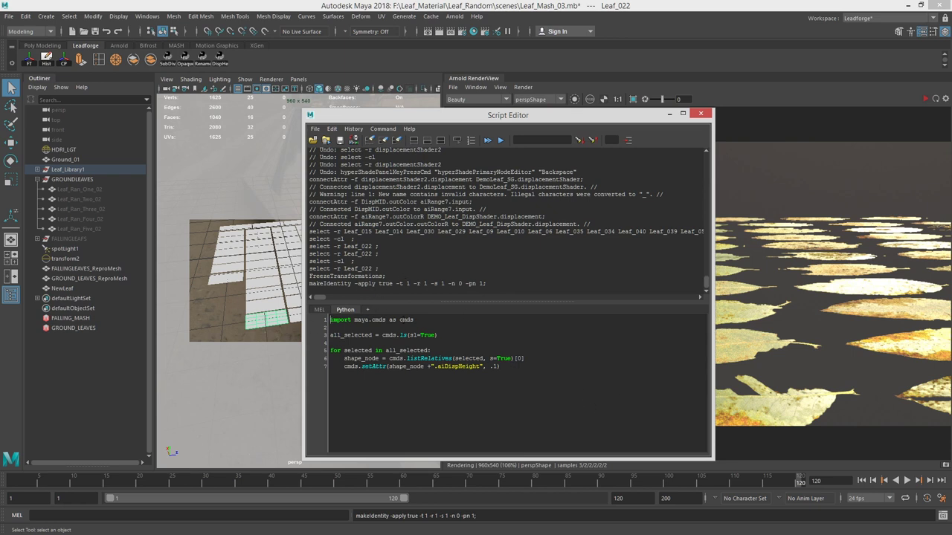
pyautogui.moveTo(523, 369); pyautogui.dragTo(330, 319)
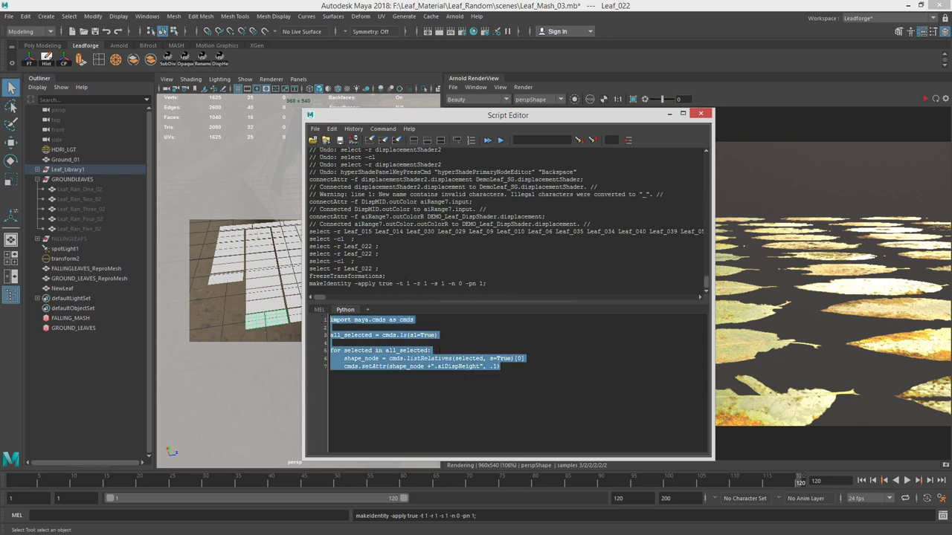
pyautogui.click(415, 382)
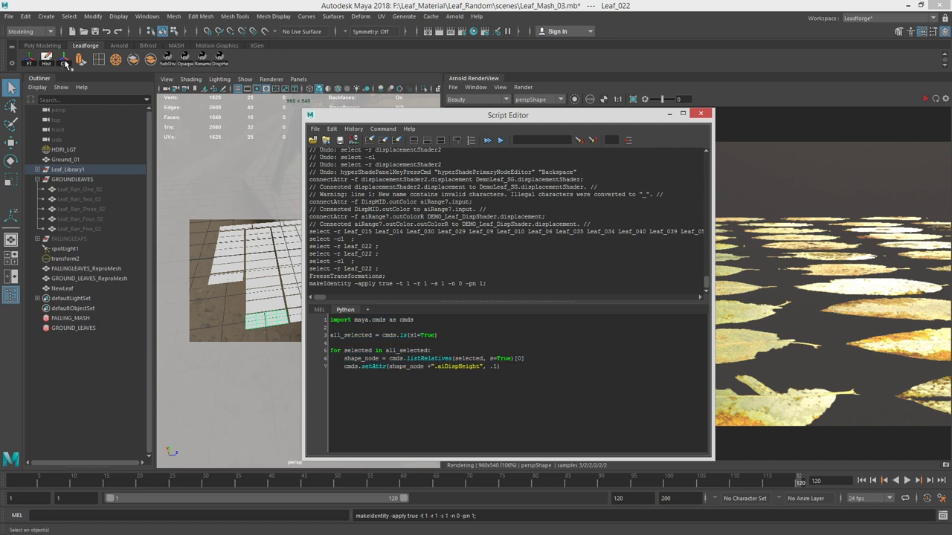
# Reselect the near-corner leaf plane, centre its pivot, highlight the logged CenterPivot command and close the Script Editor
pyautogui.click(182, 292)
pyautogui.click(262, 321)
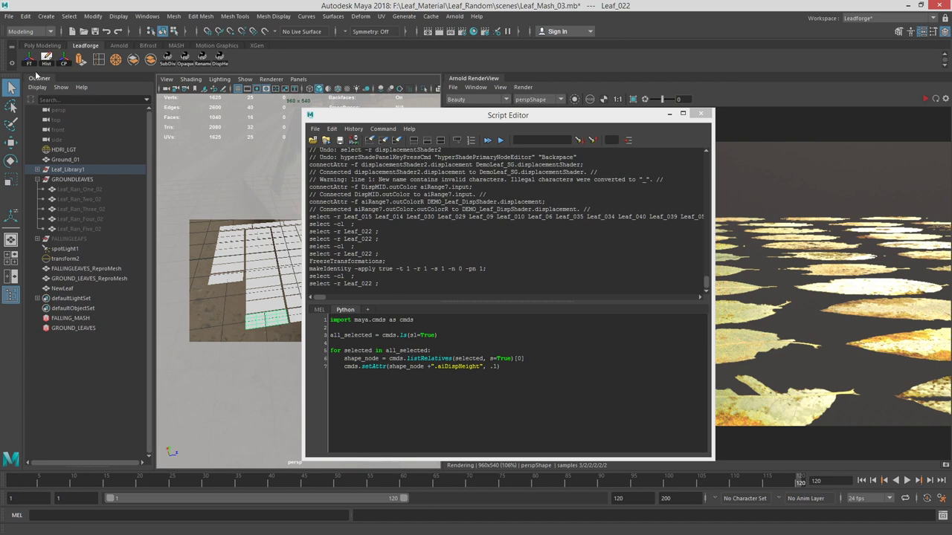
pyautogui.click(64, 61)
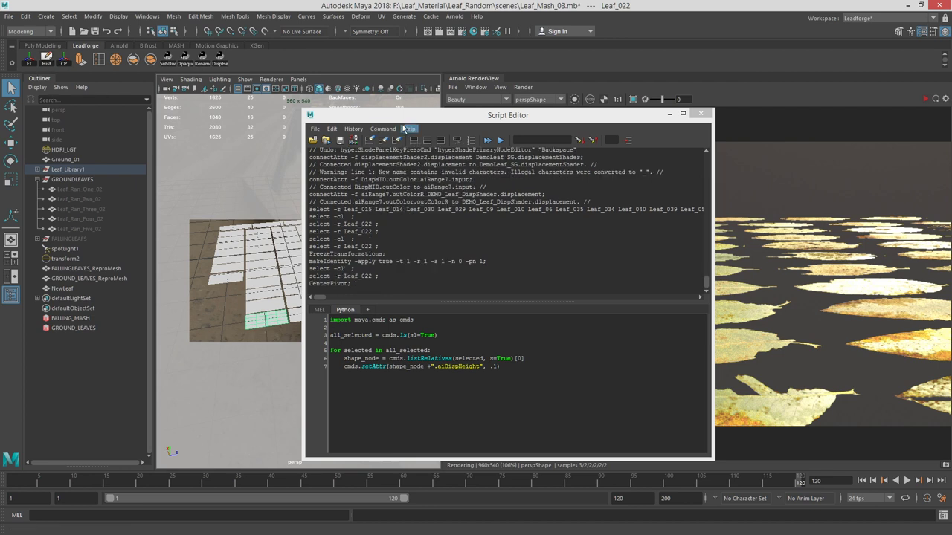
pyautogui.moveTo(352, 284); pyautogui.dragTo(309, 284)
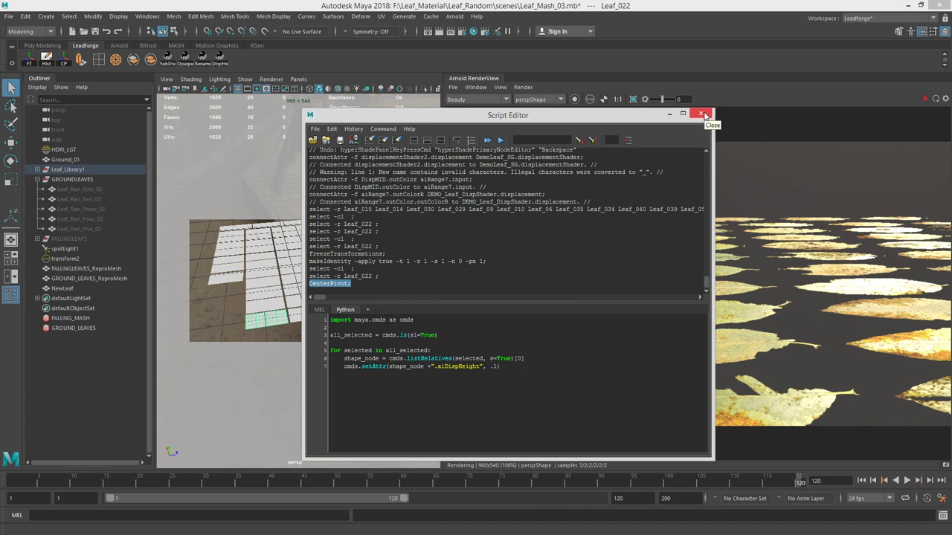
pyautogui.click(703, 115)
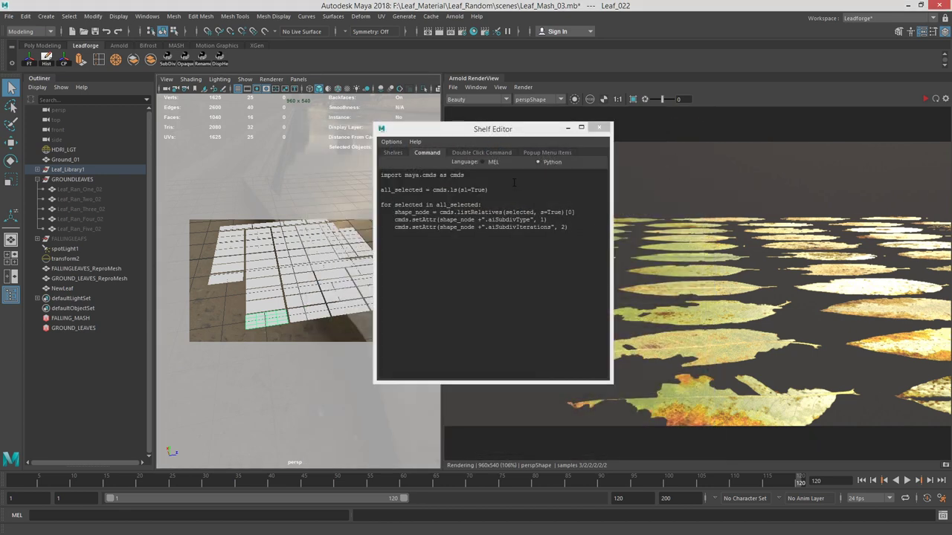
# Review the aiSubdivType and aiSubdivIterations lines of the subdivision script and close the Shelf Editor
pyautogui.moveTo(478, 131); pyautogui.dragTo(461, 143)
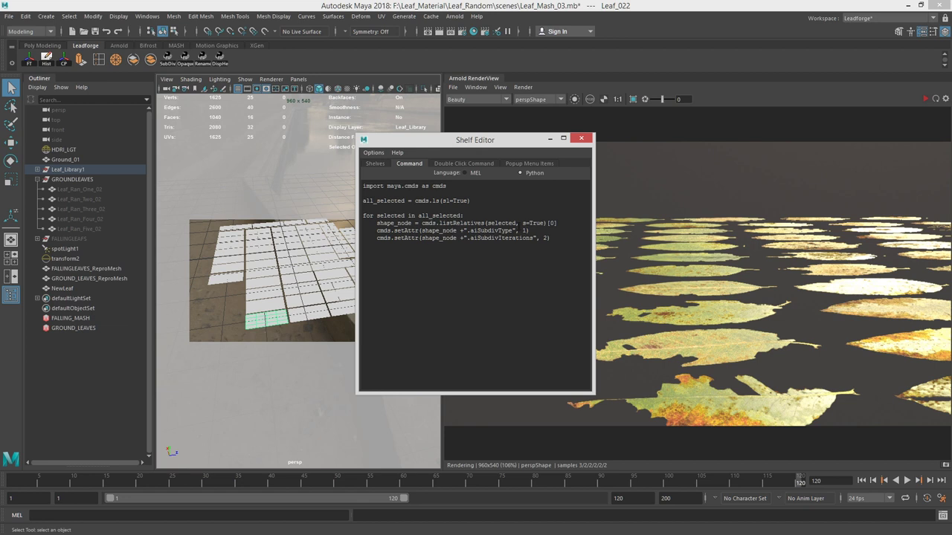
pyautogui.moveTo(530, 232); pyautogui.dragTo(377, 231)
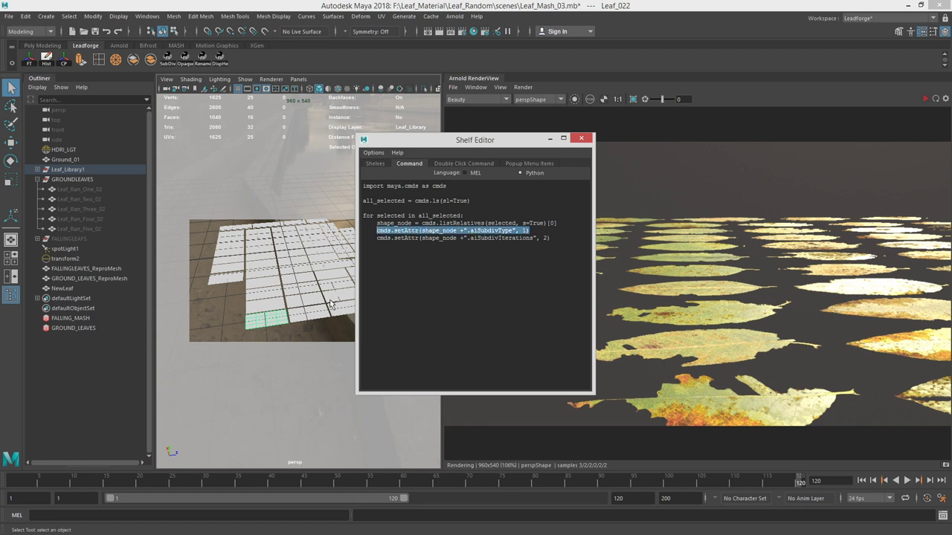
pyautogui.moveTo(552, 238); pyautogui.dragTo(377, 238)
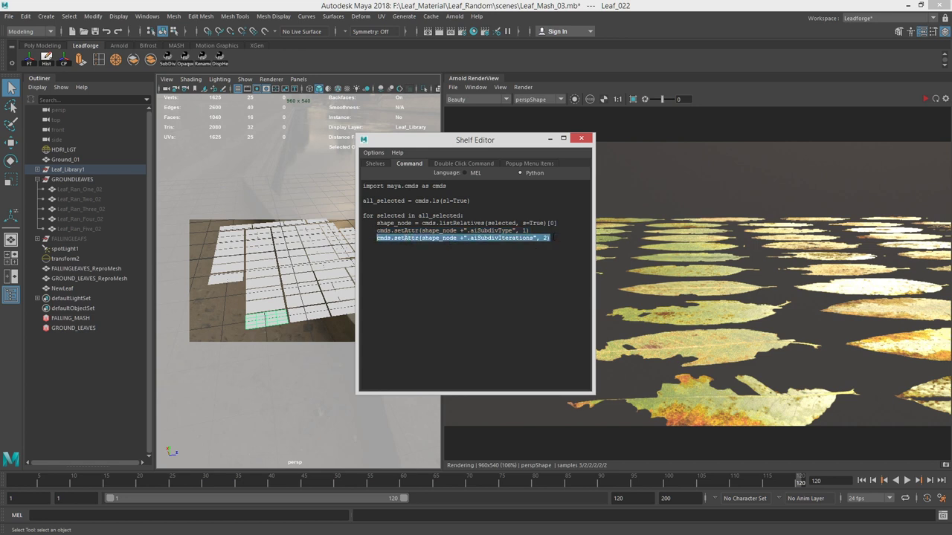
pyautogui.click(546, 238)
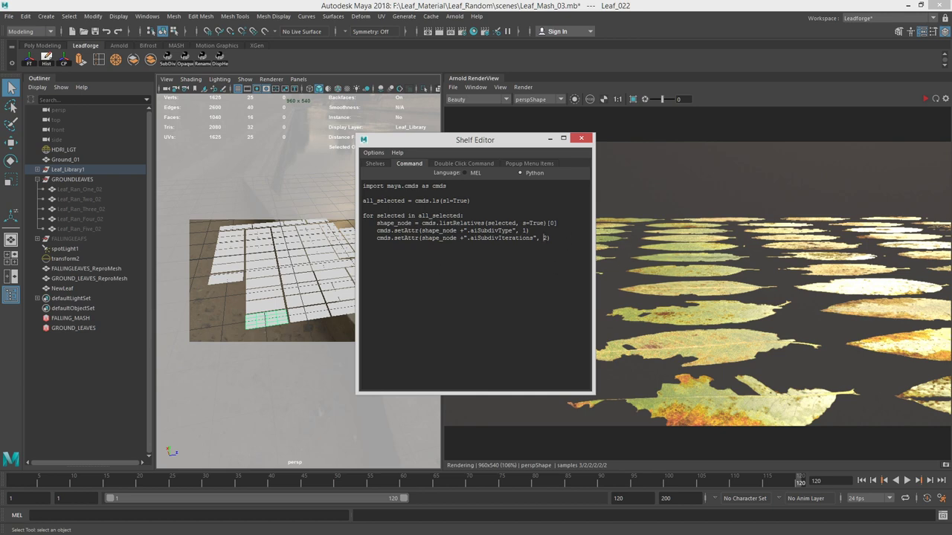
pyautogui.click(579, 138)
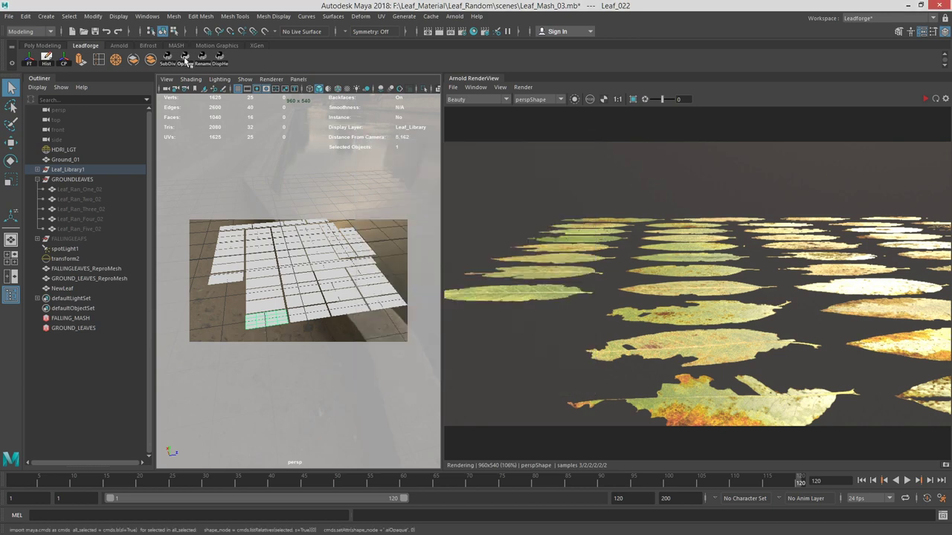
# Open the Opaque shelf script for editing, examine its aiOpaque command and close the Shelf Editor
pyautogui.rightClick(189, 60)
pyautogui.click(209, 76)
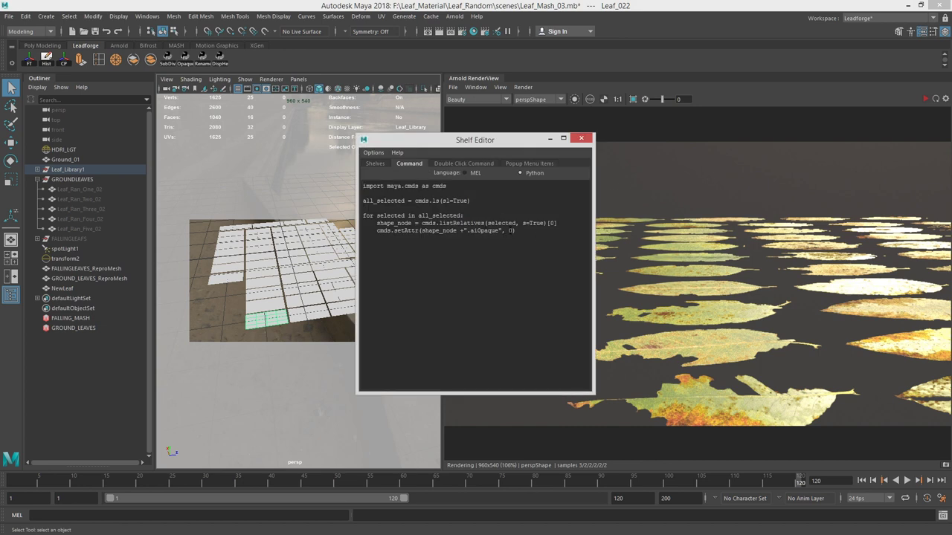
pyautogui.click(580, 138)
# Open the Rename shelf script for editing, examine the name string in its cmds.rename line and close the Shelf Editor
pyautogui.rightClick(218, 57)
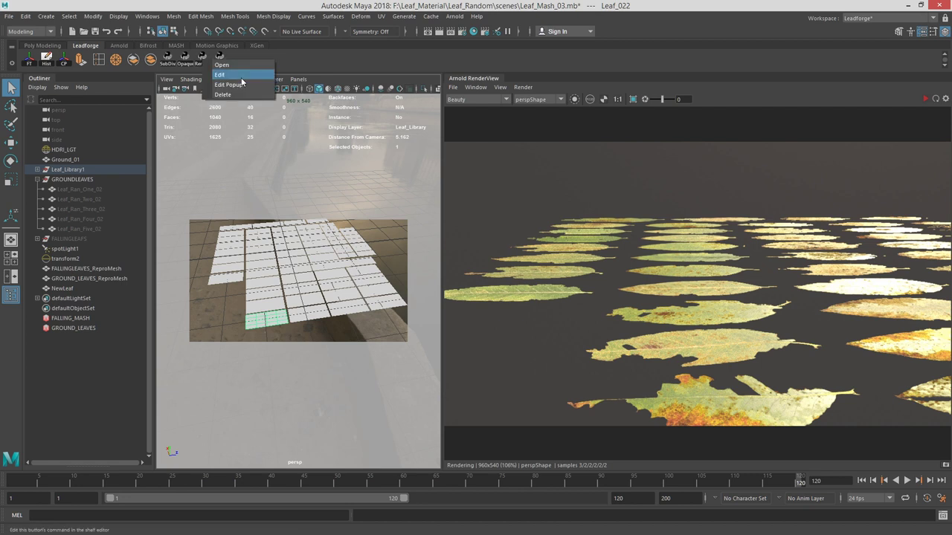
pyautogui.click(225, 75)
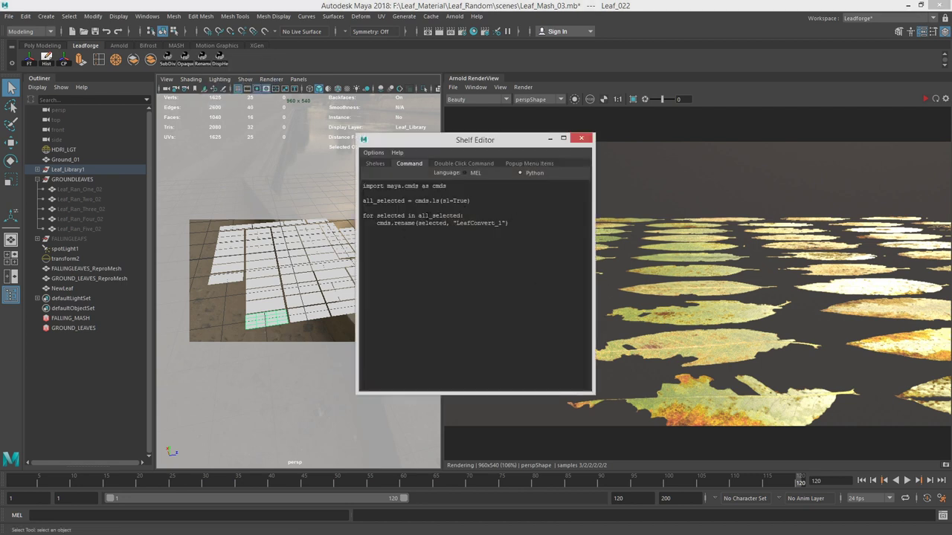
pyautogui.moveTo(503, 223); pyautogui.dragTo(457, 223)
pyautogui.click(489, 221)
pyautogui.moveTo(457, 223); pyautogui.dragTo(495, 222)
pyautogui.click(583, 140)
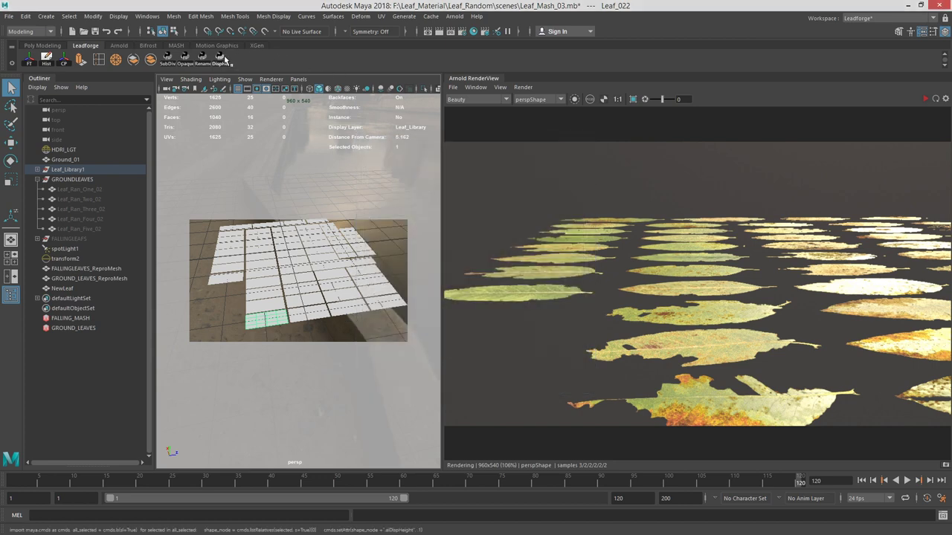
# Open the displacement height shelf script, examine its aiDispHeight and aiDispAutobump lines and close the Shelf Editor
pyautogui.rightClick(233, 59)
pyautogui.click(243, 72)
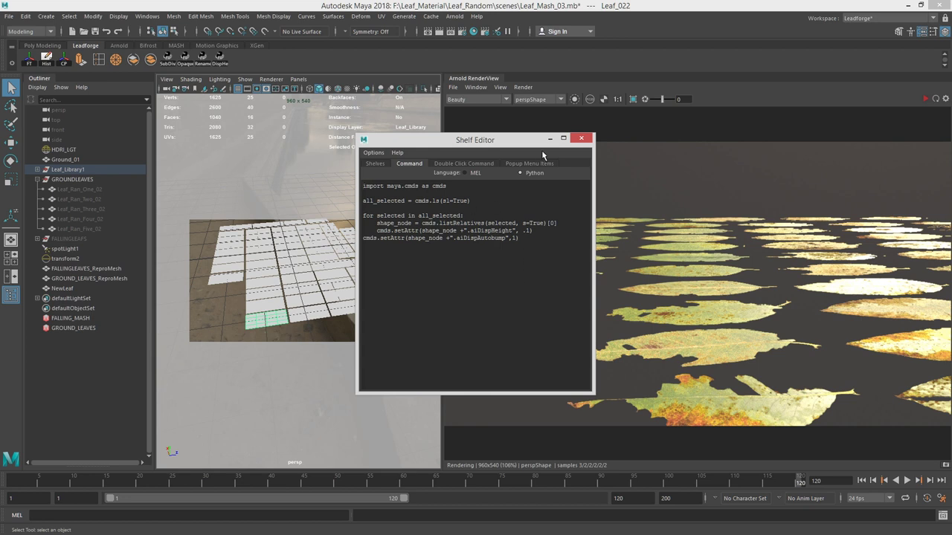
pyautogui.click(582, 139)
# Select all leaf planes in the grid and run the displacement shelf script to set their Height to 0.1 with Auto Bump on
pyautogui.scroll(-1, 371, 217)
pyautogui.moveTo(186, 193); pyautogui.dragTo(407, 351)
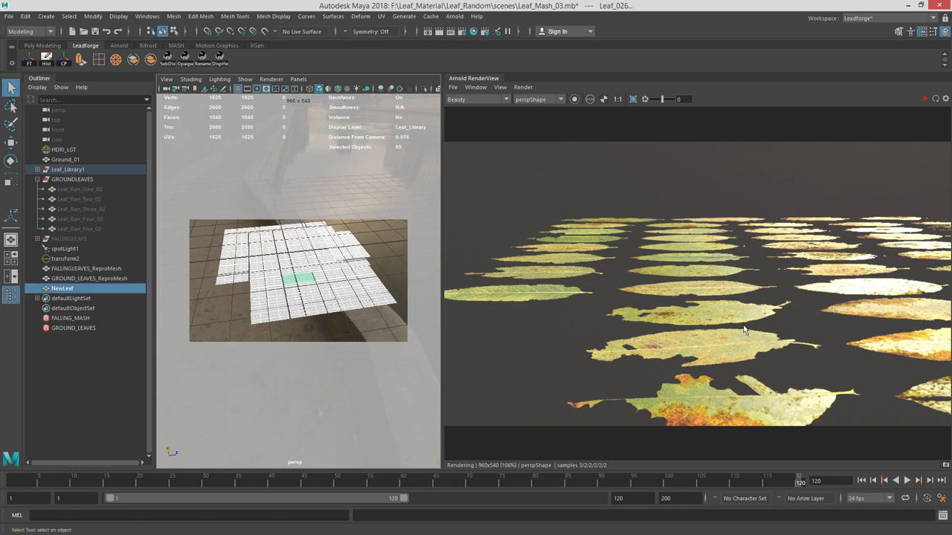
pyautogui.moveTo(951, 16); pyautogui.dragTo(618, 16)
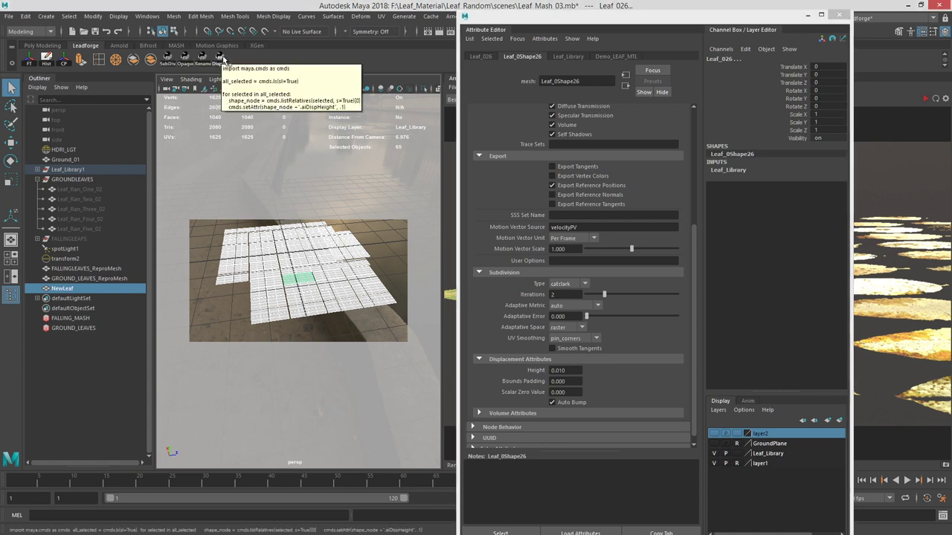
pyautogui.click(222, 60)
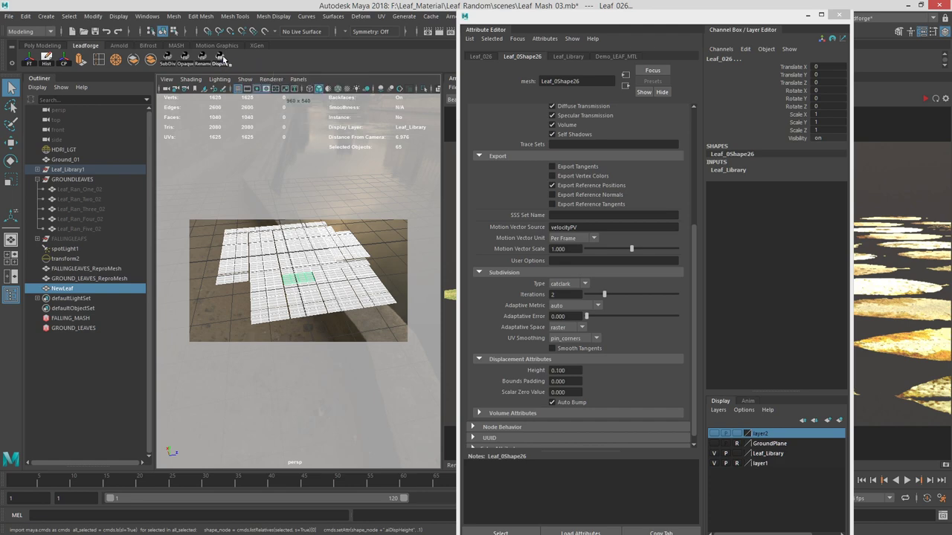
# Set aiSubdivType to 0 and aiSubdivIterations to 5 in the subdivision shelf script and run it on the selected leaf planes
pyautogui.rightClick(184, 59)
pyautogui.click(205, 77)
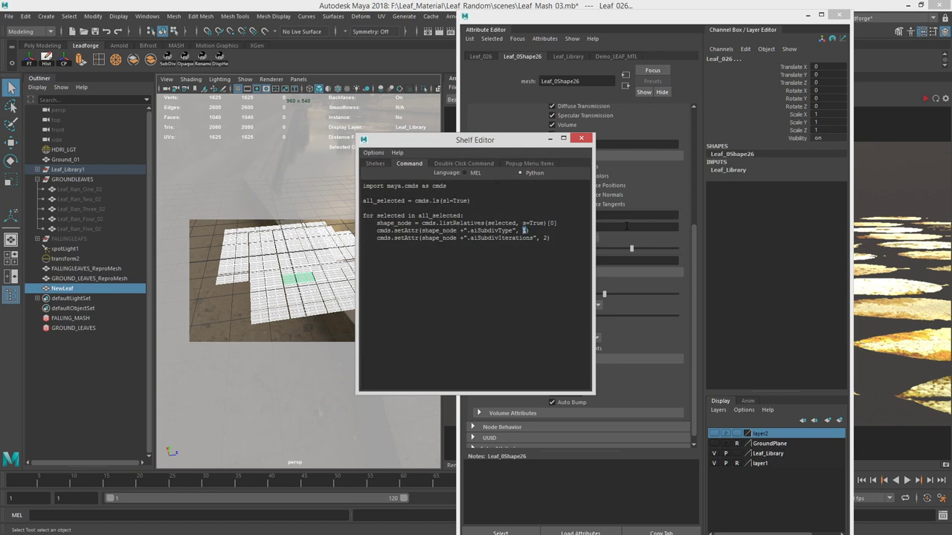
pyautogui.write('0')
pyautogui.doubleClick(544, 238)
pyautogui.write('5')
pyautogui.moveTo(500, 143); pyautogui.dragTo(317, 161)
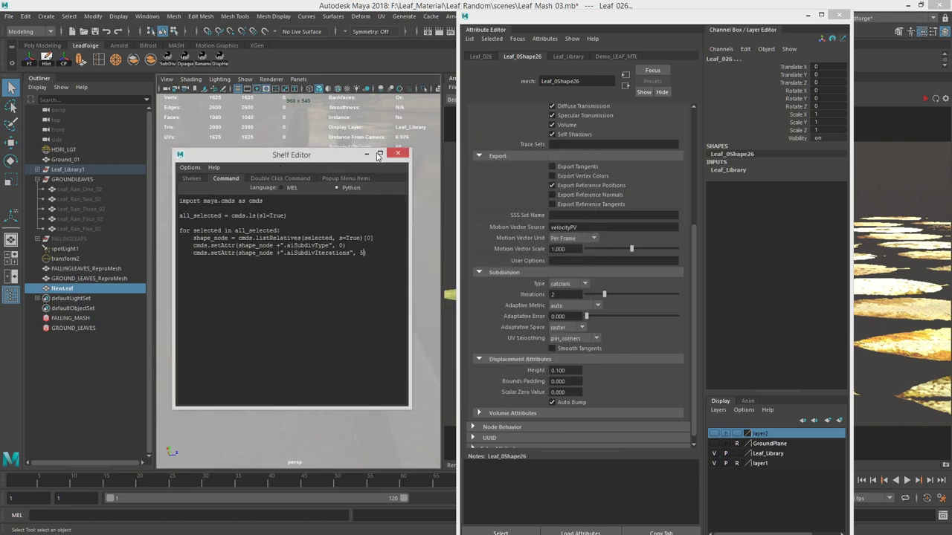
pyautogui.click(393, 158)
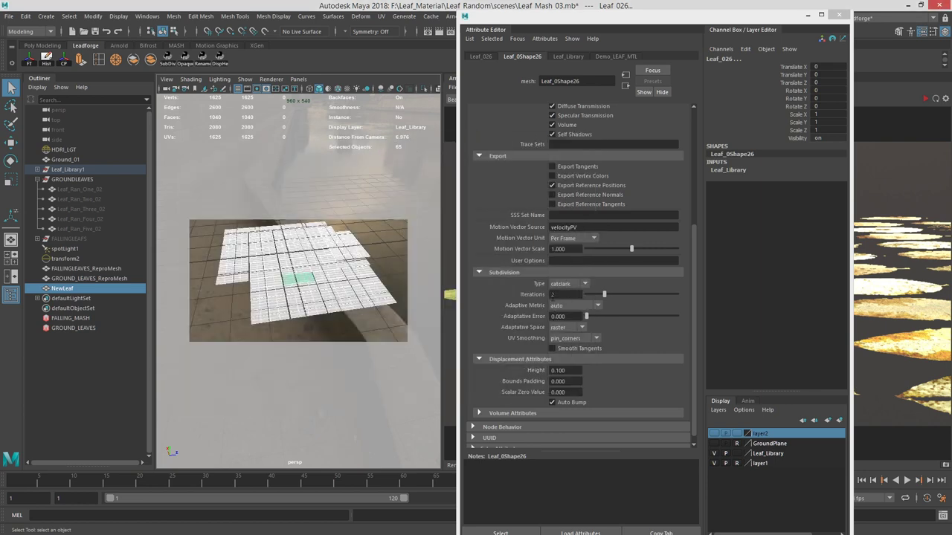
pyautogui.click(167, 60)
# Set the leaf shape's Iterations to 2, and restore aiSubdivType to 1 and aiSubdivIterations to 2 in the subdivision shelf script
pyautogui.rightClick(167, 61)
pyautogui.click(196, 79)
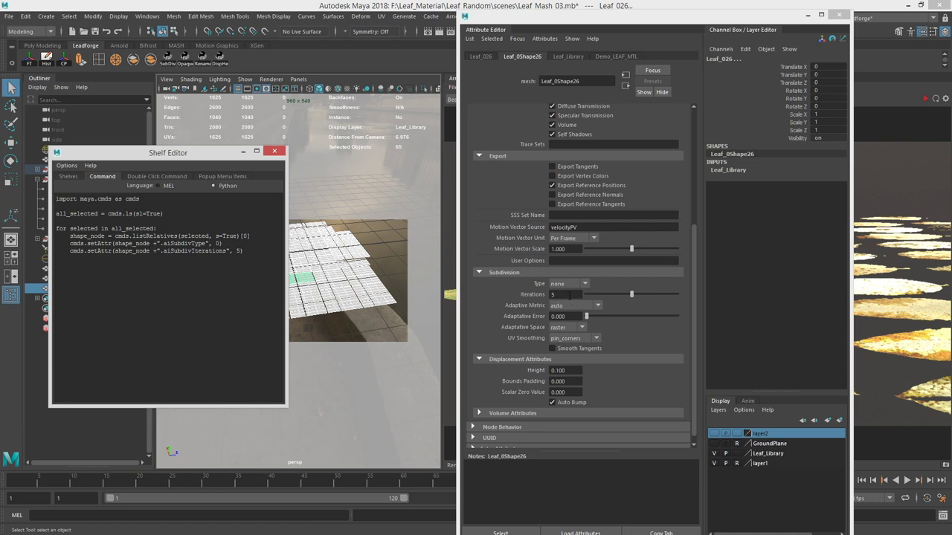
pyautogui.click(566, 294)
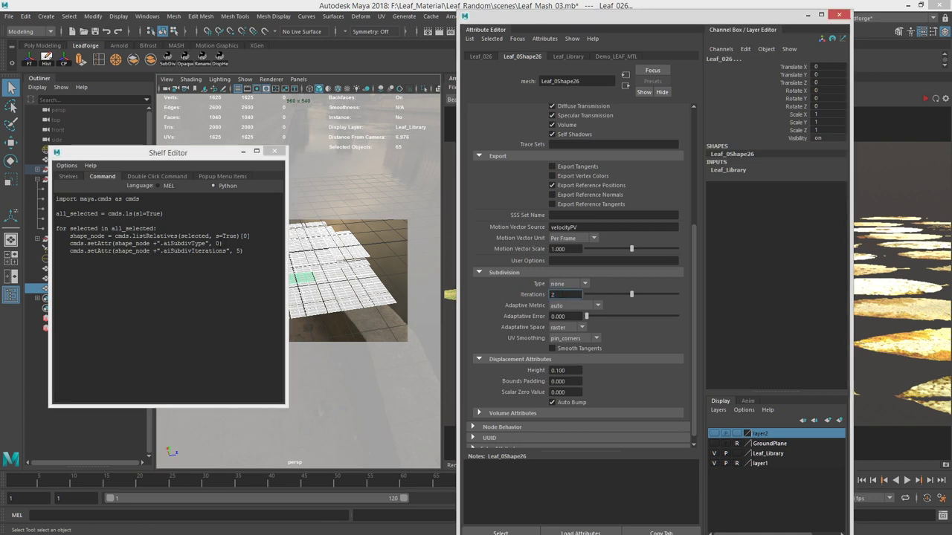
pyautogui.write('2')
pyautogui.click(218, 243)
pyautogui.write('1')
pyautogui.click(559, 284)
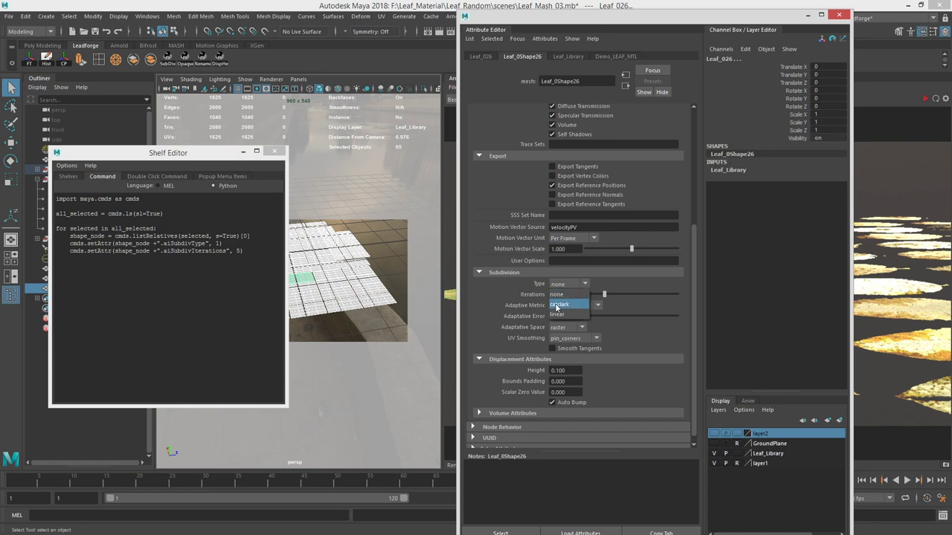
pyautogui.click(261, 280)
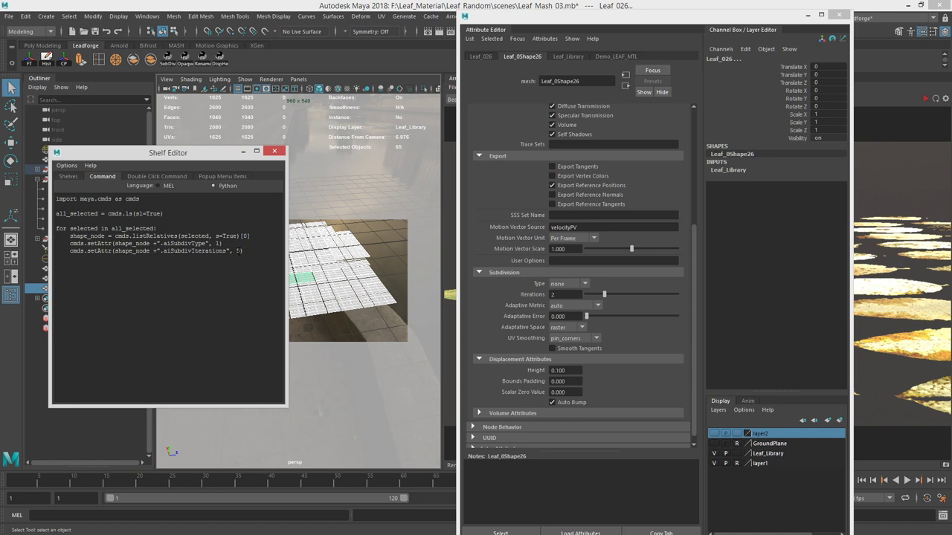
pyautogui.write('2')
pyautogui.click(269, 152)
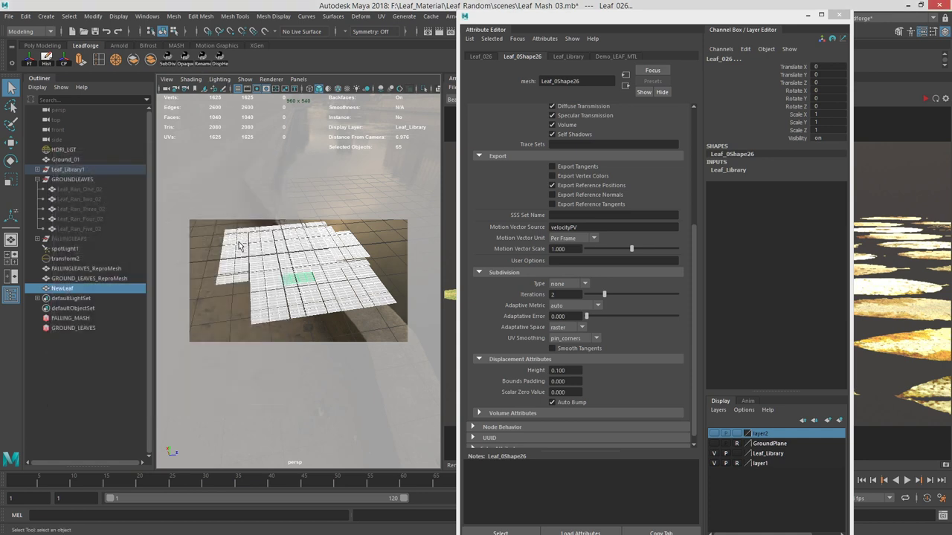
# Run the subdivision shelf script on all leaf planes and check the subdivision attributes of individual planes
pyautogui.moveTo(208, 216); pyautogui.dragTo(400, 332)
pyautogui.click(167, 60)
pyautogui.click(319, 245)
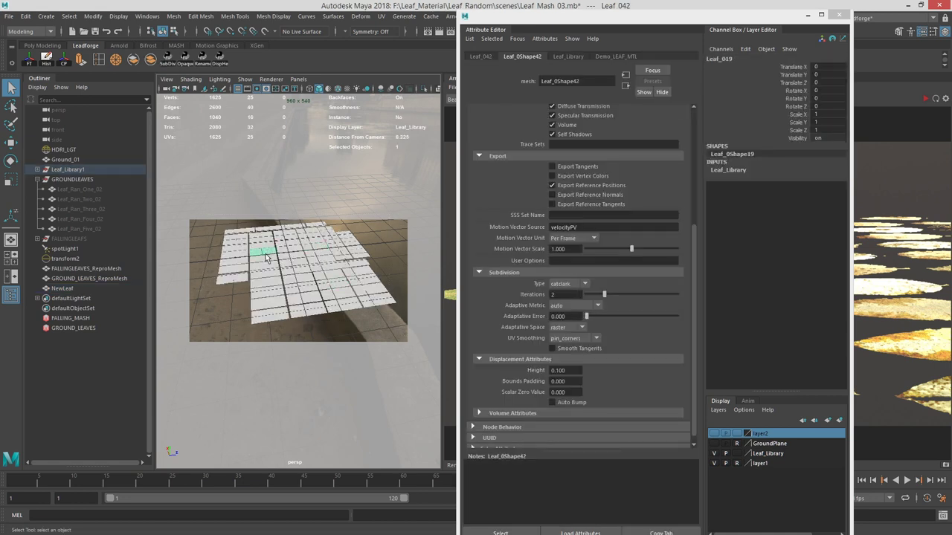
pyautogui.click(243, 268)
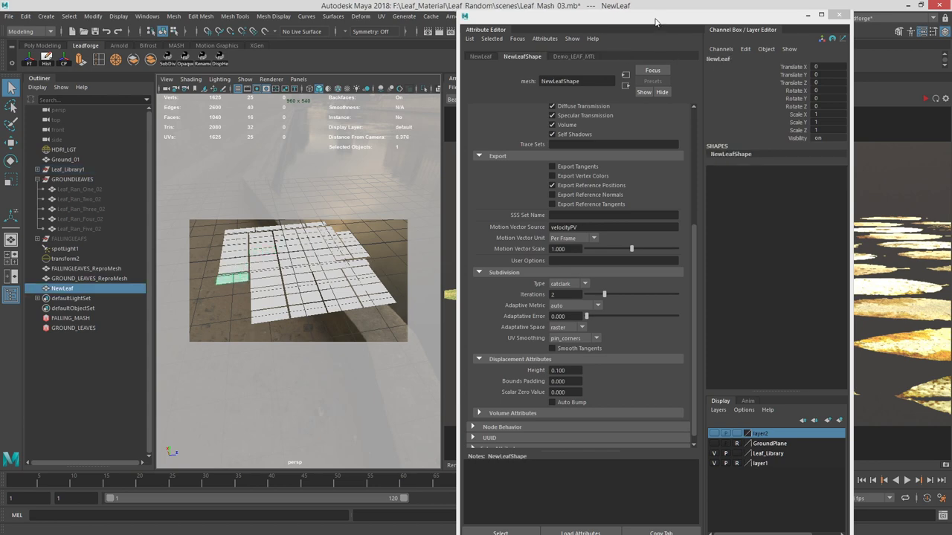
pyautogui.moveTo(618, 20); pyautogui.dragTo(951, 37)
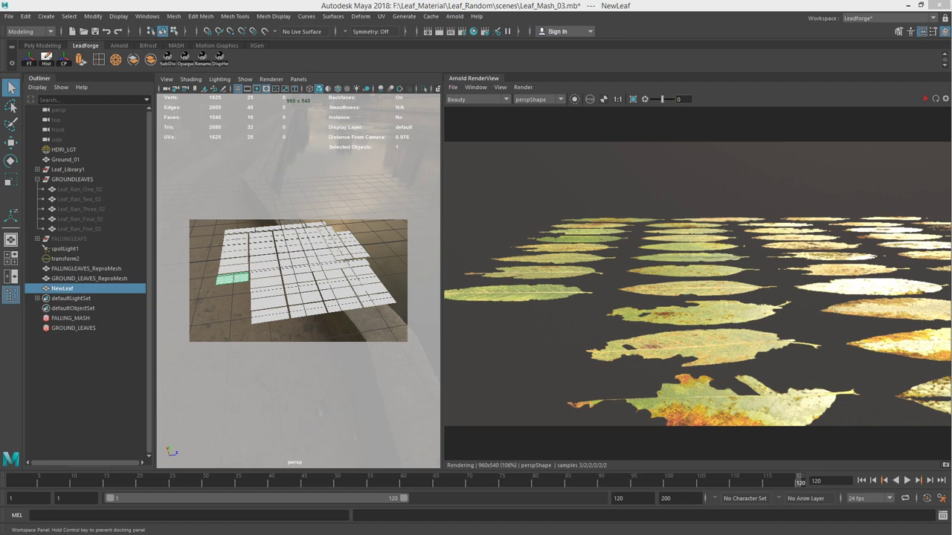
# Start an IPR render of the whole leaf grid from the perspective camera
pyautogui.click(522, 87)
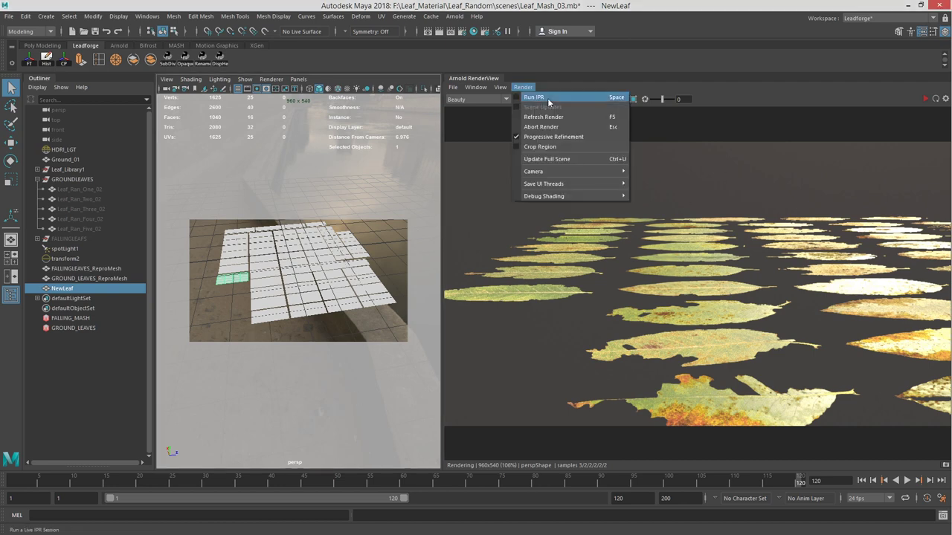
pyautogui.click(546, 98)
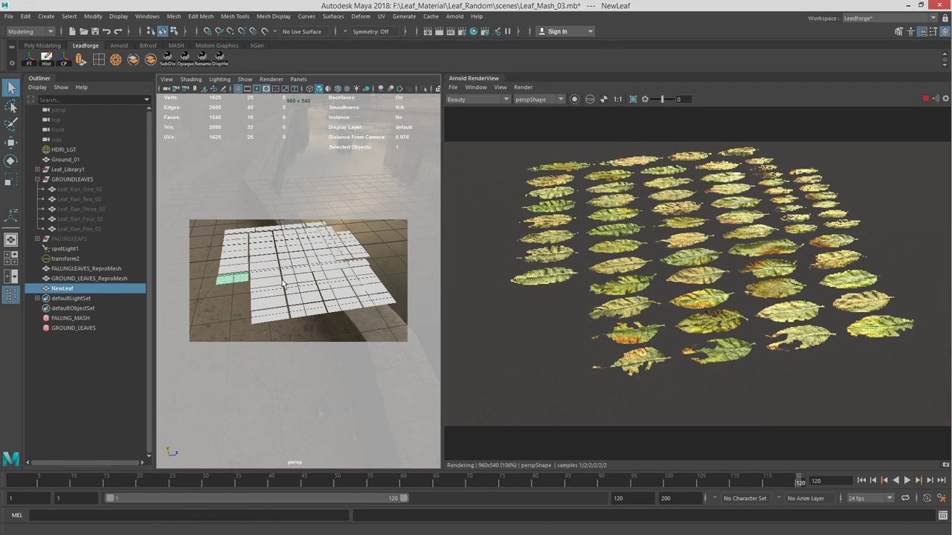
pyautogui.keyDown('alt'); pyautogui.moveTo(625, 269); pyautogui.dragTo(708, 217); pyautogui.keyUp('alt')
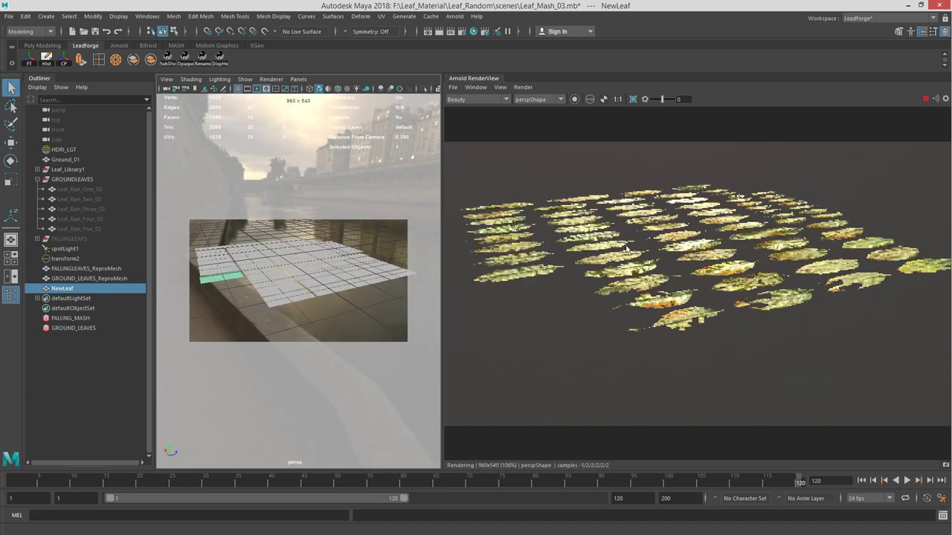
# Examine the leaves in the specular_direct and Beauty passes and from a low angle, ending with the IPR render stopped
pyautogui.click(483, 99)
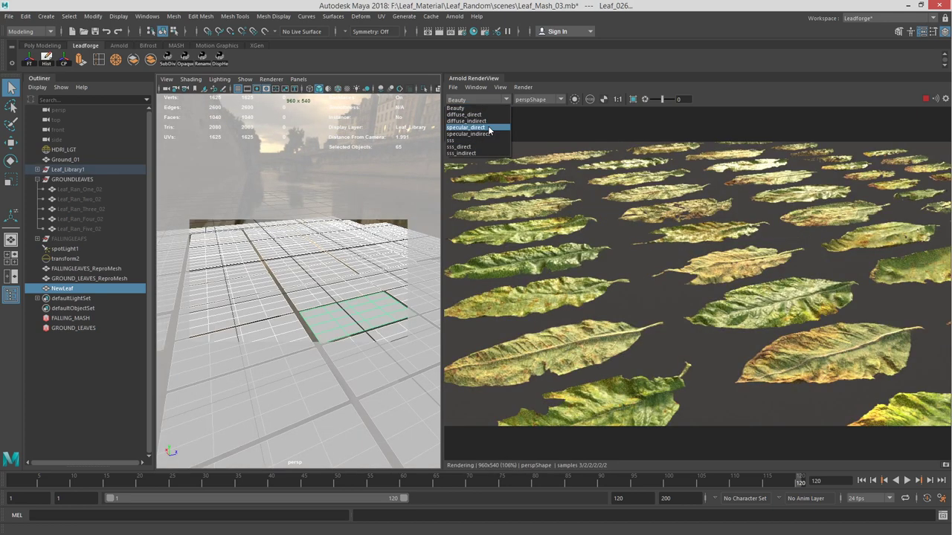
pyautogui.click(488, 128)
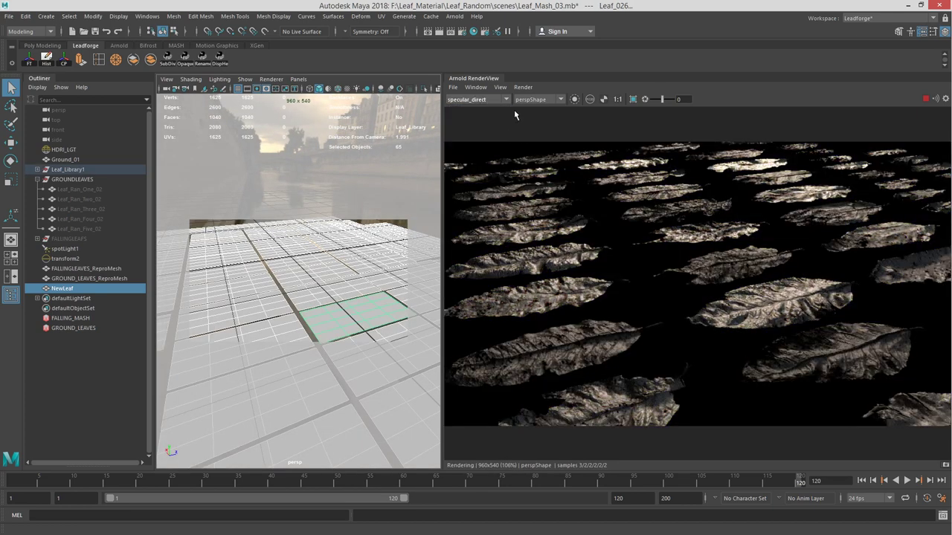
pyautogui.click(482, 108)
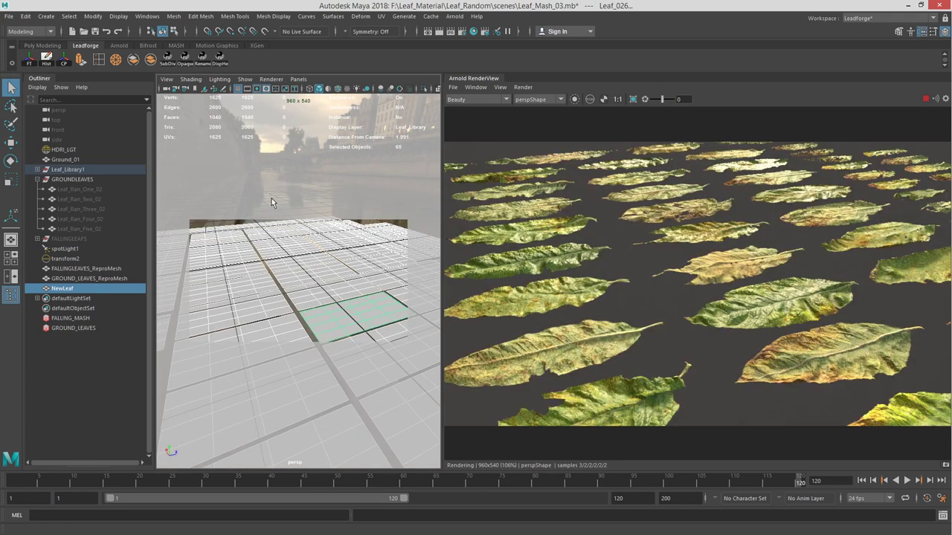
pyautogui.keyDown('alt'); pyautogui.moveTo(272, 199); pyautogui.dragTo(313, 203); pyautogui.keyUp('alt')
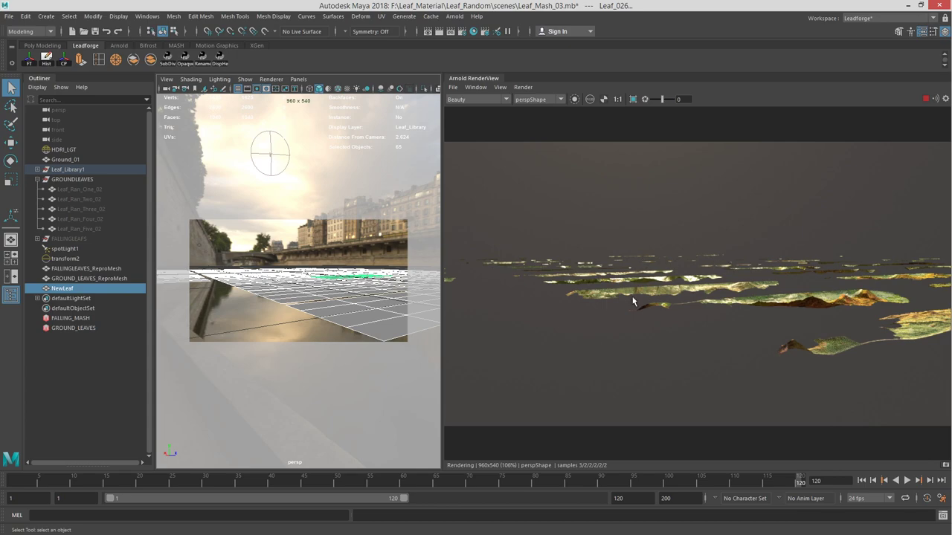
pyautogui.keyDown('alt'); pyautogui.moveTo(344, 231); pyautogui.dragTo(303, 255); pyautogui.keyUp('alt')
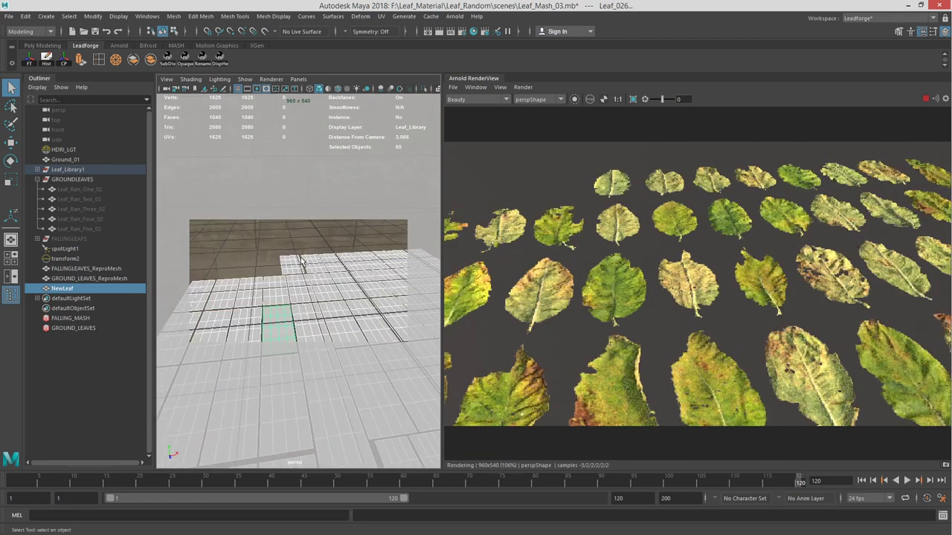
pyautogui.click(925, 99)
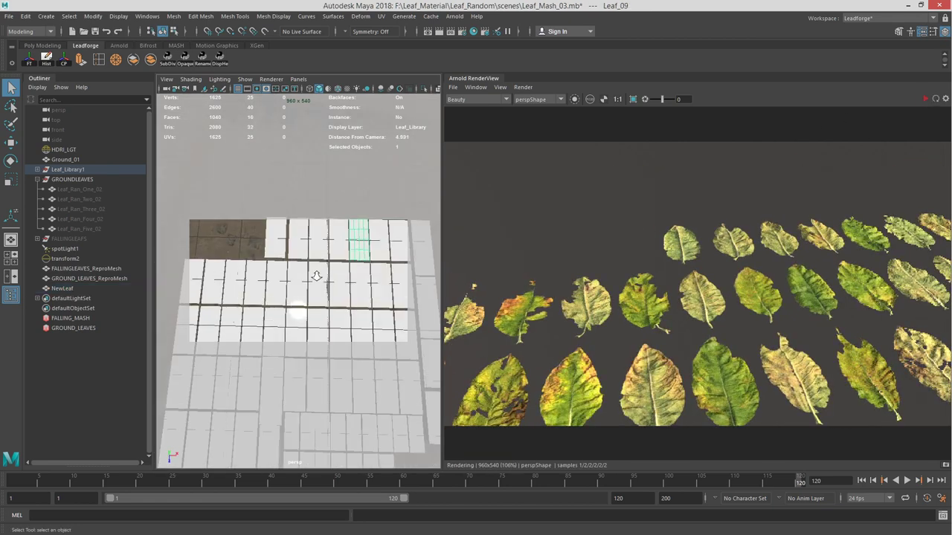
# Select four leaf planes from the grid, isolate them in the viewport and frame them
pyautogui.keyDown('alt'); pyautogui.moveTo(316, 276); pyautogui.dragTo(288, 306); pyautogui.keyUp('alt')
pyautogui.keyDown('shift'); pyautogui.click(288, 305); pyautogui.keyUp('shift')
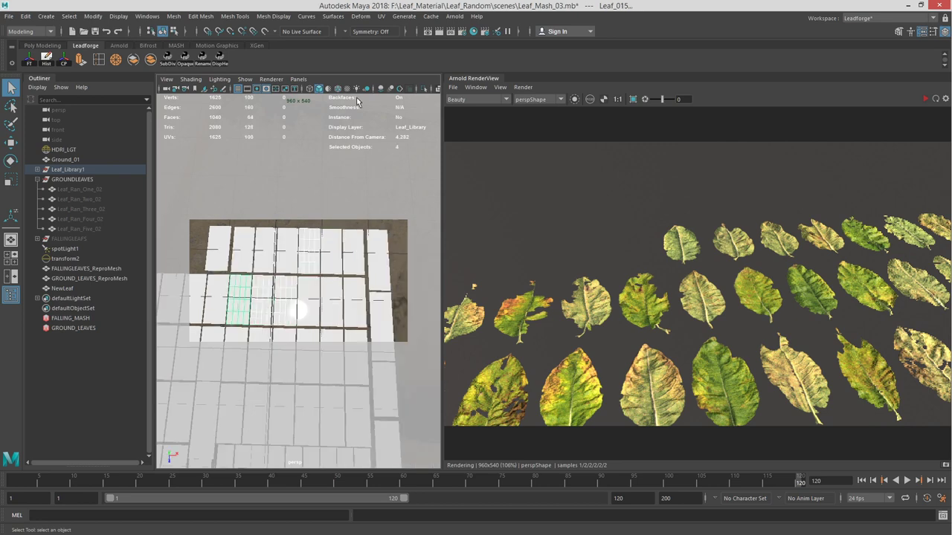
pyautogui.click(424, 88)
pyautogui.press('f')
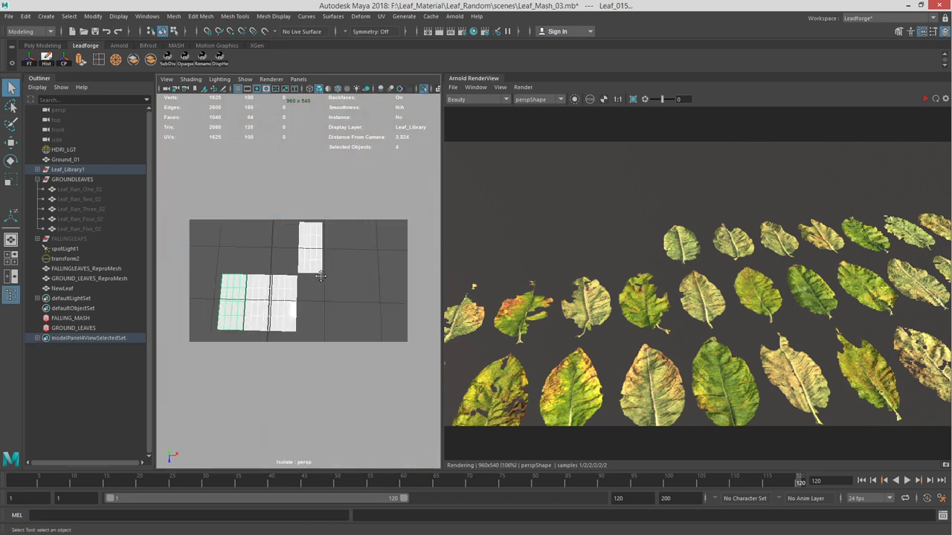
pyautogui.click(924, 100)
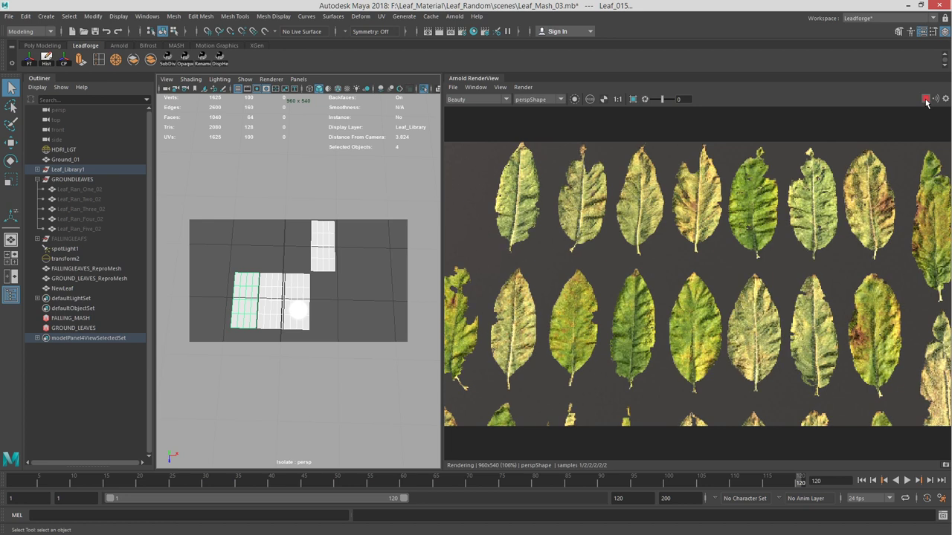
pyautogui.keyDown('alt'); pyautogui.moveTo(356, 297); pyautogui.dragTo(361, 300, button='middle'); pyautogui.keyUp('alt')
pyautogui.keyDown('alt'); pyautogui.moveTo(361, 299); pyautogui.dragTo(366, 270); pyautogui.keyUp('alt')
pyautogui.click(352, 299)
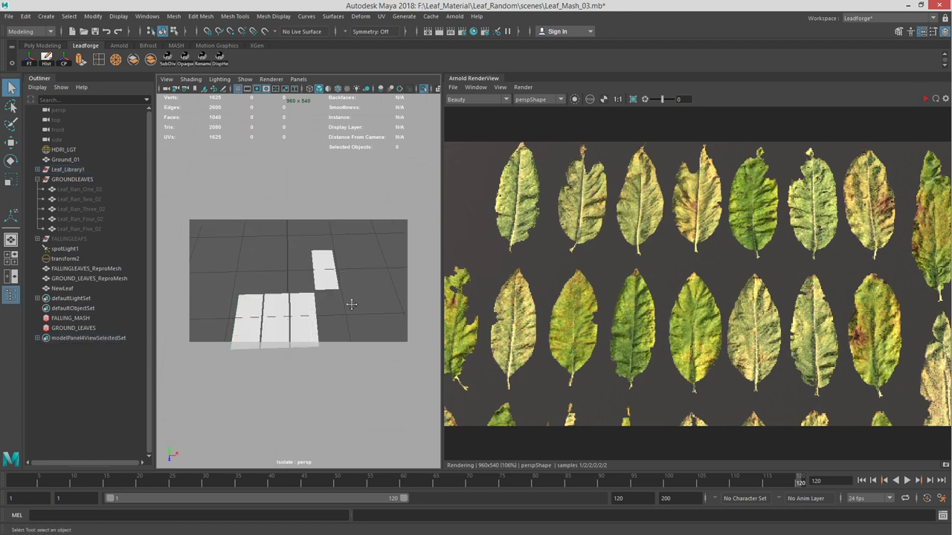
# Move the separate leaf plane beside the other three to form a row, and select all four
pyautogui.keyDown('alt'); pyautogui.moveTo(350, 302); pyautogui.dragTo(358, 285, button='middle'); pyautogui.keyUp('alt')
pyautogui.keyDown('alt'); pyautogui.moveTo(358, 285); pyautogui.dragTo(340, 331); pyautogui.keyUp('alt')
pyautogui.click(336, 263)
pyautogui.press('w')
pyautogui.moveTo(227, 296); pyautogui.dragTo(413, 311)
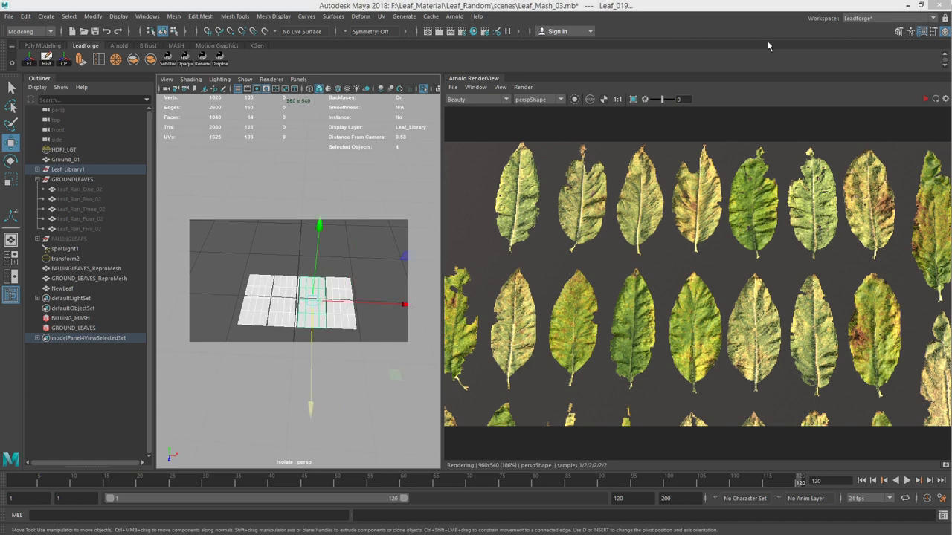
# Put the four planes on a DEMO_LEAVES display layer with Leaf_Library hidden, and frame them for rendering
pyautogui.moveTo(951, 6); pyautogui.dragTo(667, 11)
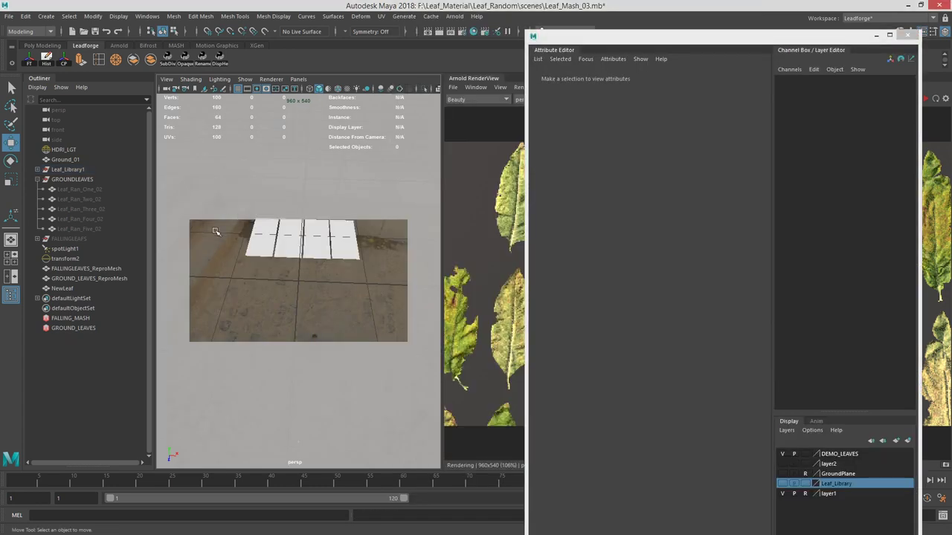
pyautogui.moveTo(215, 232); pyautogui.dragTo(394, 264)
pyautogui.press('f')
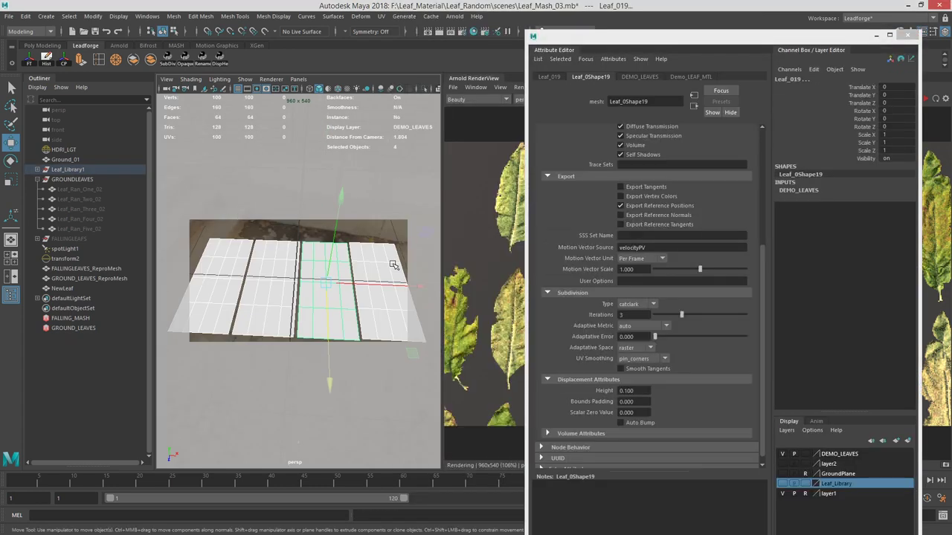
pyautogui.scroll(-3, 386, 261)
pyautogui.hotkey('ctrl', 'a')
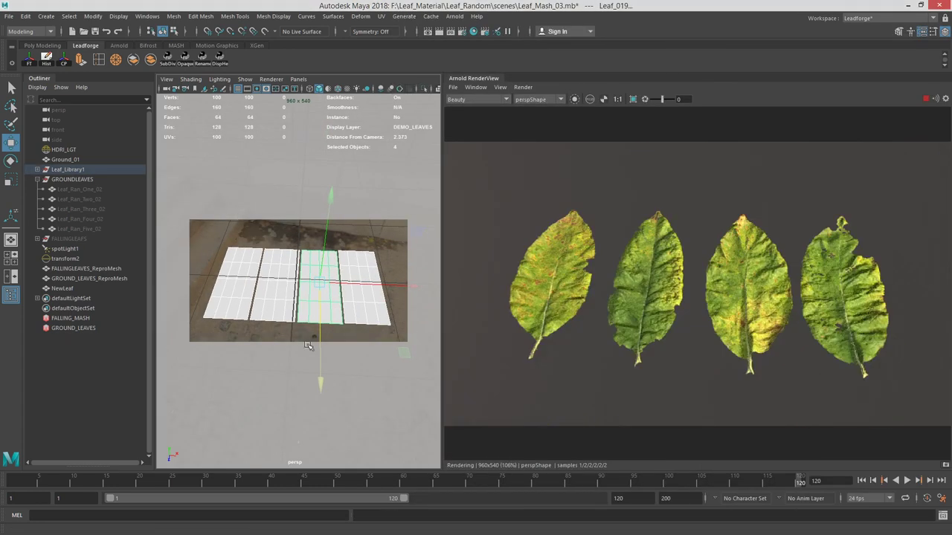
# Examine the displacement of the four demo leaves at progressively lower angles in the IPR render
pyautogui.keyDown('alt'); pyautogui.moveTo(359, 286); pyautogui.dragTo(392, 316); pyautogui.keyUp('alt')
pyautogui.click(357, 300)
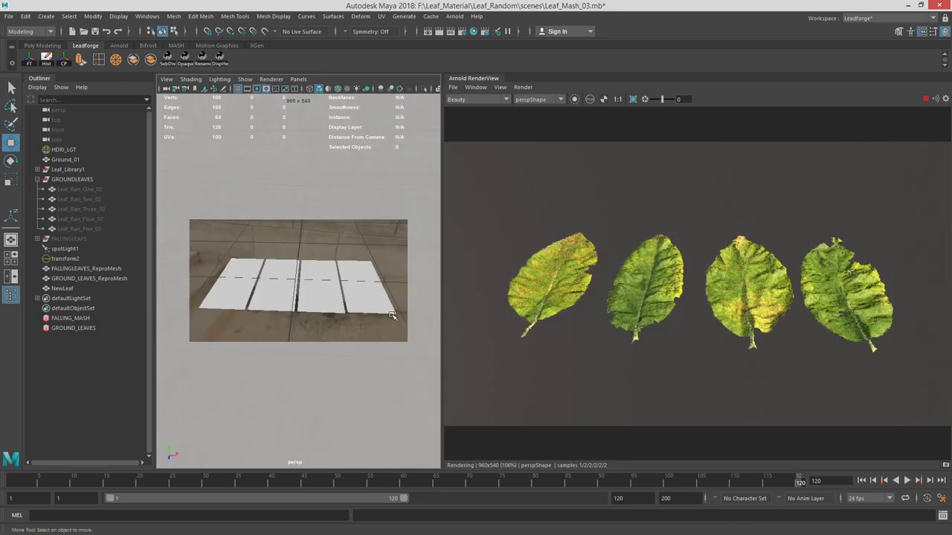
pyautogui.keyDown('alt'); pyautogui.moveTo(303, 277); pyautogui.dragTo(334, 245); pyautogui.keyUp('alt')
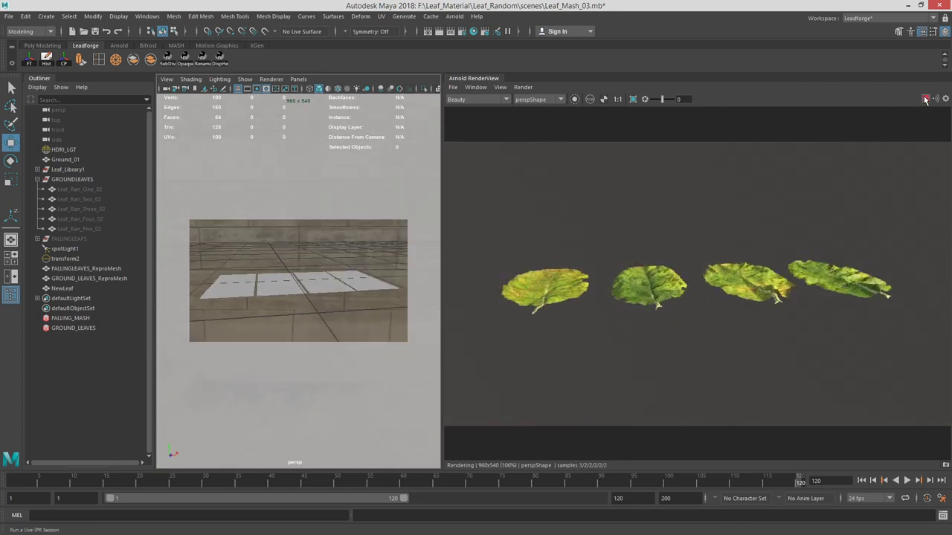
# Add a nonlinear Bend deformer to the first leaf plane in the row of four
pyautogui.keyDown('alt'); pyautogui.moveTo(415, 243); pyautogui.dragTo(357, 270); pyautogui.keyUp('alt')
pyautogui.click(257, 281)
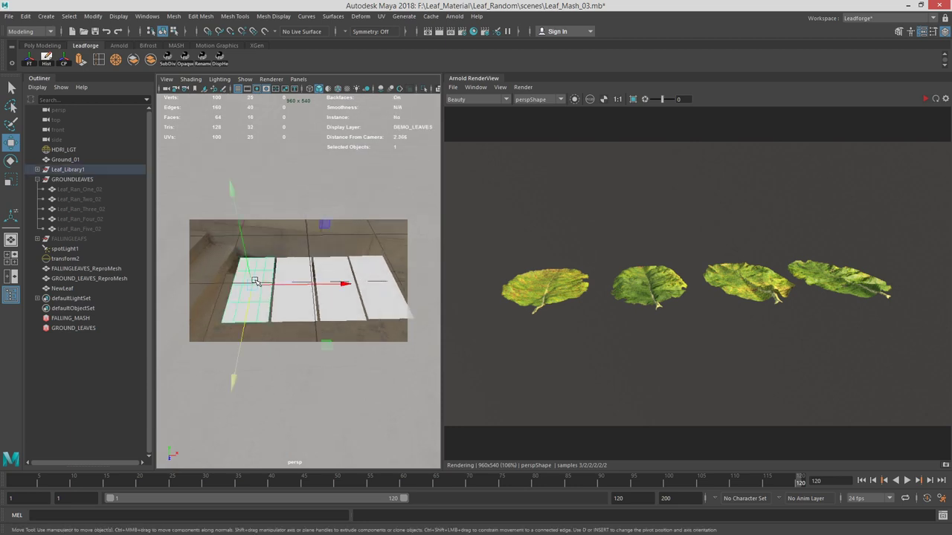
pyautogui.click(361, 16)
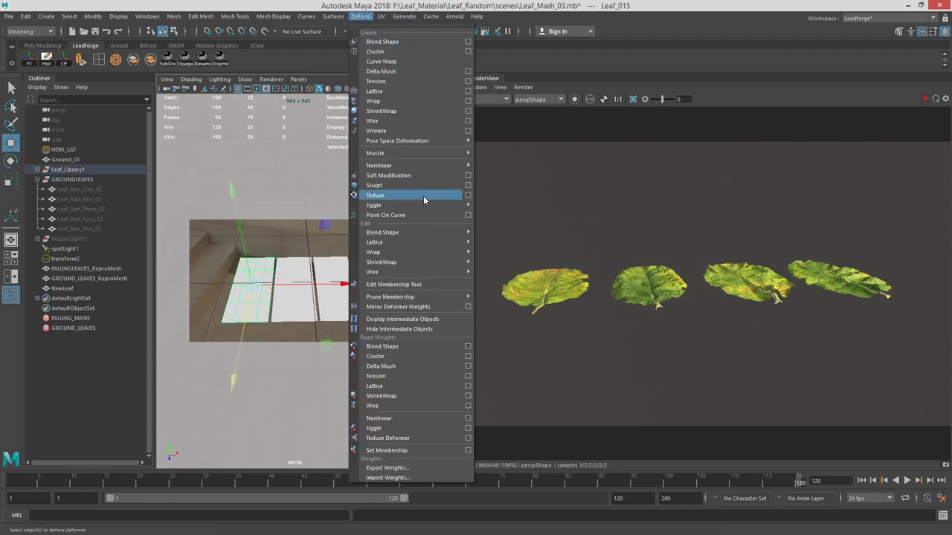
pyautogui.moveTo(439, 167)
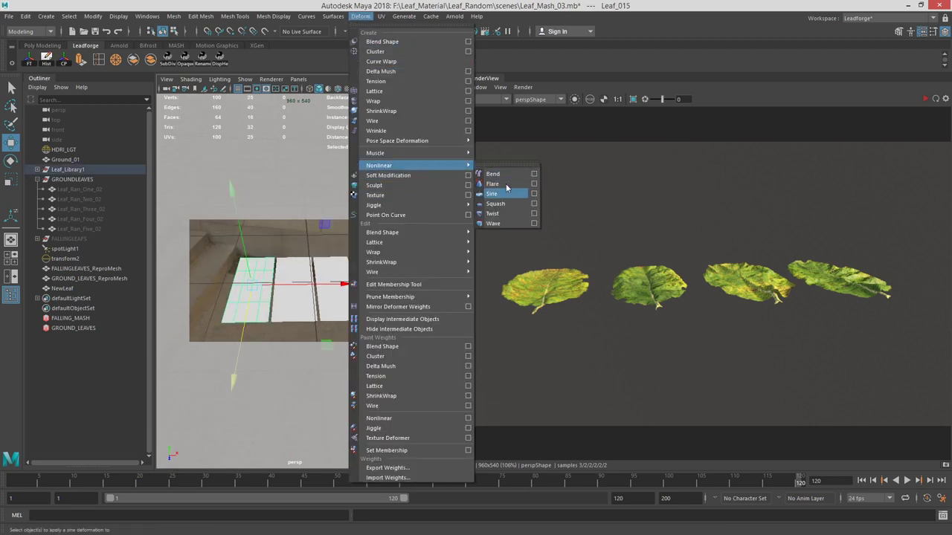
pyautogui.click(508, 175)
# Open the Bend deformer's attributes and set its Curvature to about 84.66
pyautogui.keyDown('alt'); pyautogui.moveTo(328, 256); pyautogui.dragTo(342, 223); pyautogui.keyUp('alt')
pyautogui.hotkey('ctrl', 'a')
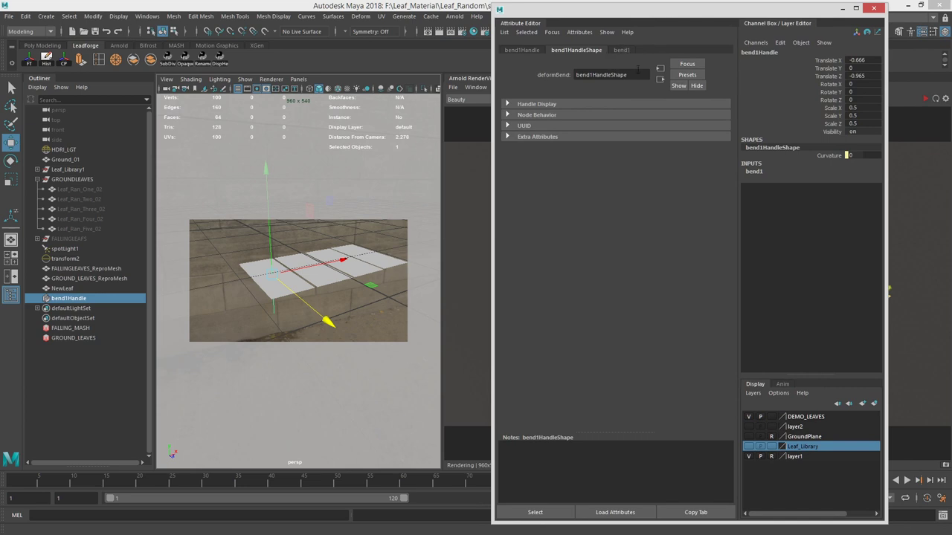
pyautogui.click(621, 50)
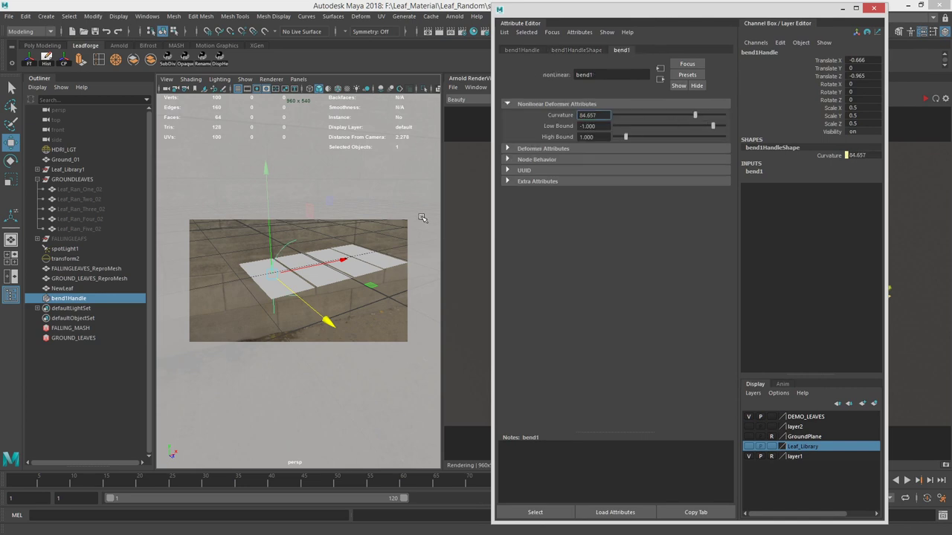
# Rotate the first leaf's bend handle to about -90.8 in X and 86.7 in Z, and set Curvature to about 41.9
pyautogui.keyDown('alt'); pyautogui.moveTo(421, 218); pyautogui.dragTo(299, 196); pyautogui.keyUp('alt')
pyautogui.press('e')
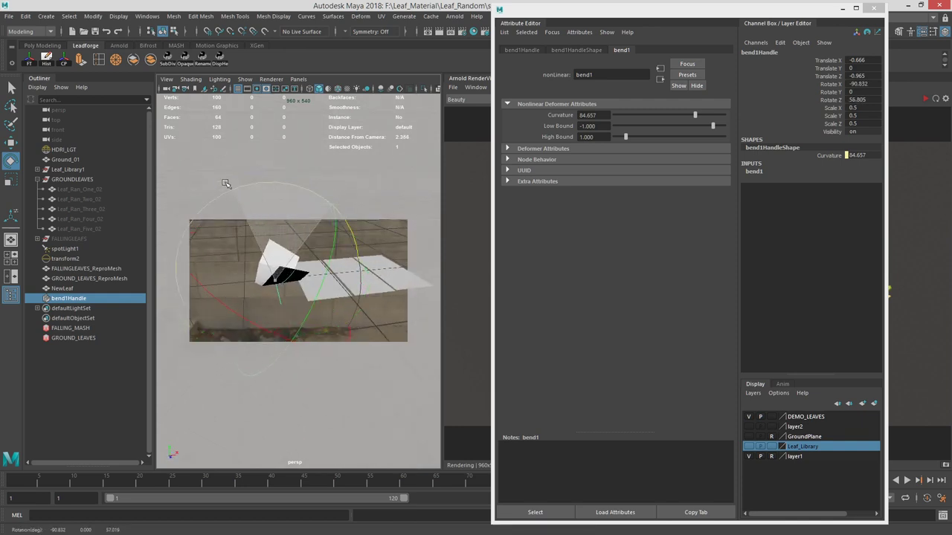
pyautogui.moveTo(226, 183); pyautogui.dragTo(288, 229)
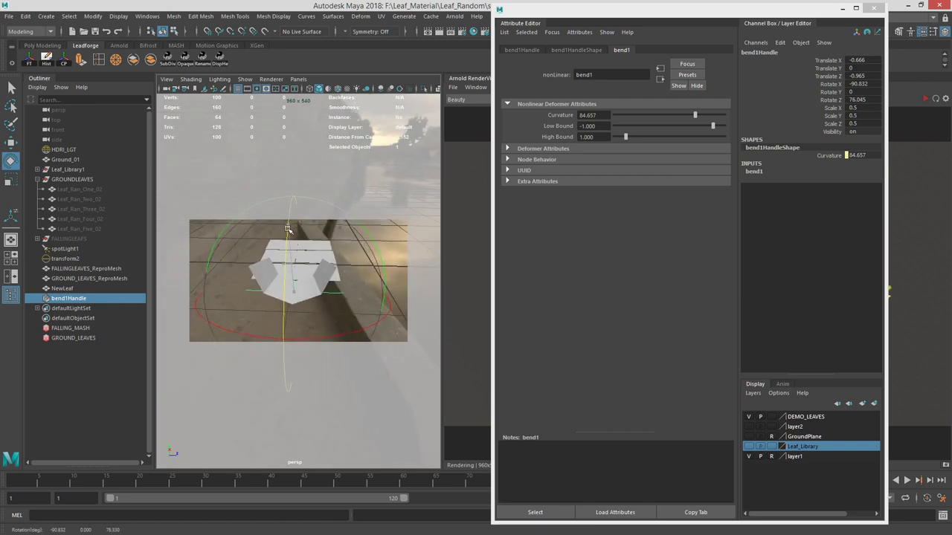
pyautogui.moveTo(702, 113); pyautogui.dragTo(686, 120)
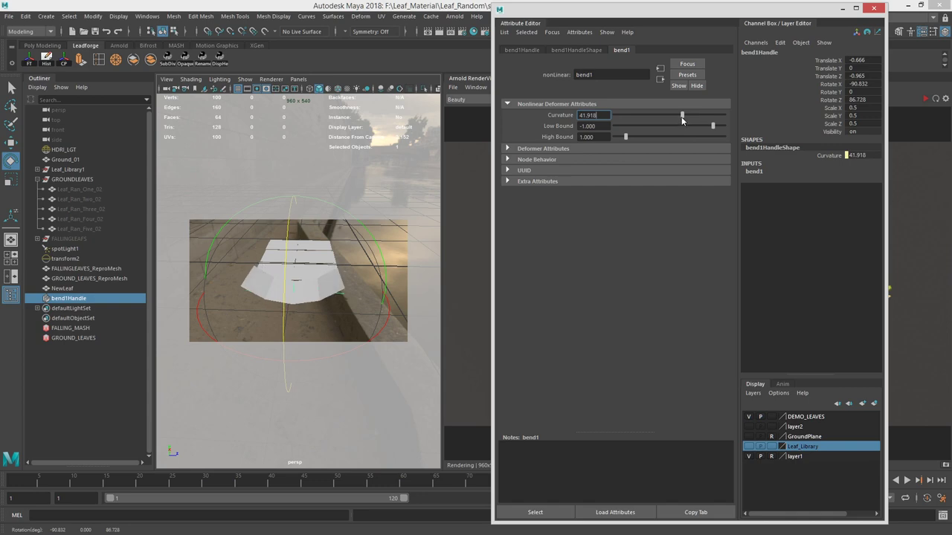
pyautogui.moveTo(645, 19); pyautogui.dragTo(950, 20)
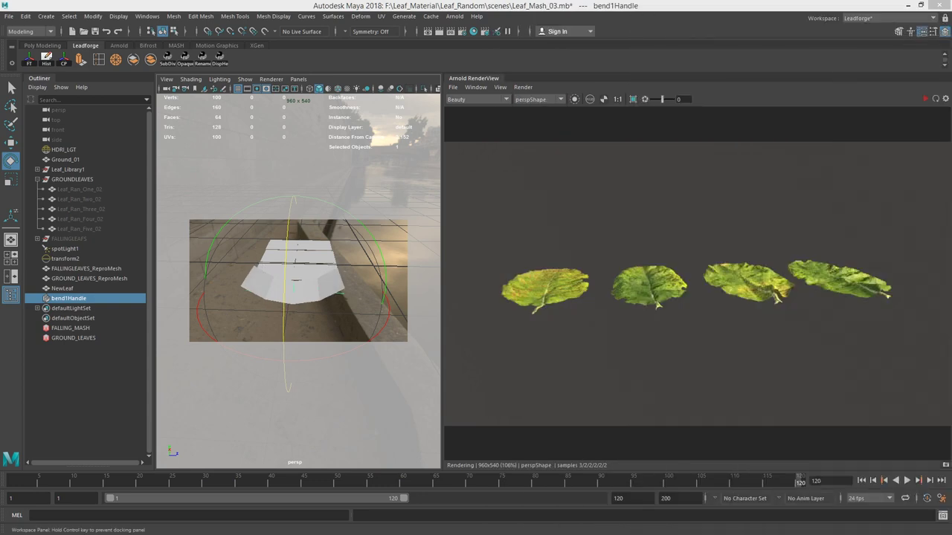
# Examine the bent first leaf beside the flat leaves from several angles in the IPR render
pyautogui.click(925, 99)
pyautogui.keyDown('alt'); pyautogui.moveTo(375, 239); pyautogui.dragTo(329, 262); pyautogui.keyUp('alt')
pyautogui.click(415, 199)
pyautogui.keyDown('alt'); pyautogui.moveTo(389, 237); pyautogui.dragTo(260, 256); pyautogui.keyUp('alt')
pyautogui.keyDown('alt'); pyautogui.moveTo(330, 280); pyautogui.dragTo(327, 304); pyautogui.keyUp('alt')
pyautogui.click(327, 301)
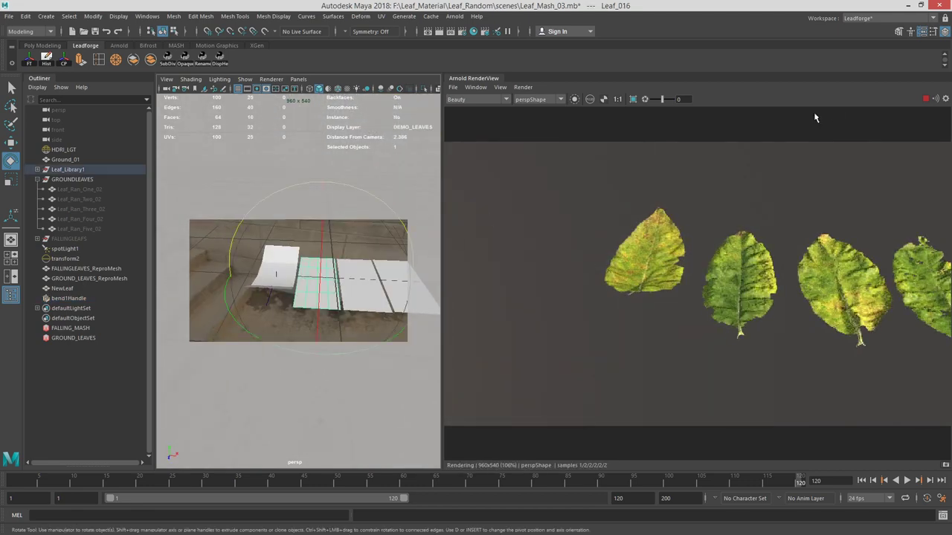
pyautogui.click(922, 99)
# Add a nonlinear Bend deformer to the second leaf plane in the row
pyautogui.keyDown('alt'); pyautogui.moveTo(332, 225); pyautogui.dragTo(399, 221); pyautogui.keyUp('alt')
pyautogui.press('q')
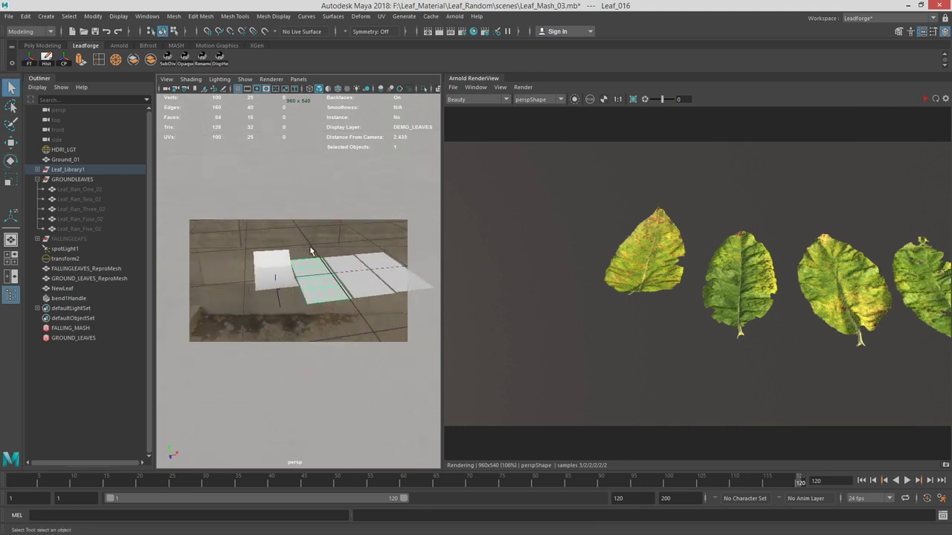
pyautogui.click(309, 245)
pyautogui.click(325, 274)
pyautogui.keyDown('alt'); pyautogui.moveTo(353, 277); pyautogui.dragTo(341, 275); pyautogui.keyUp('alt')
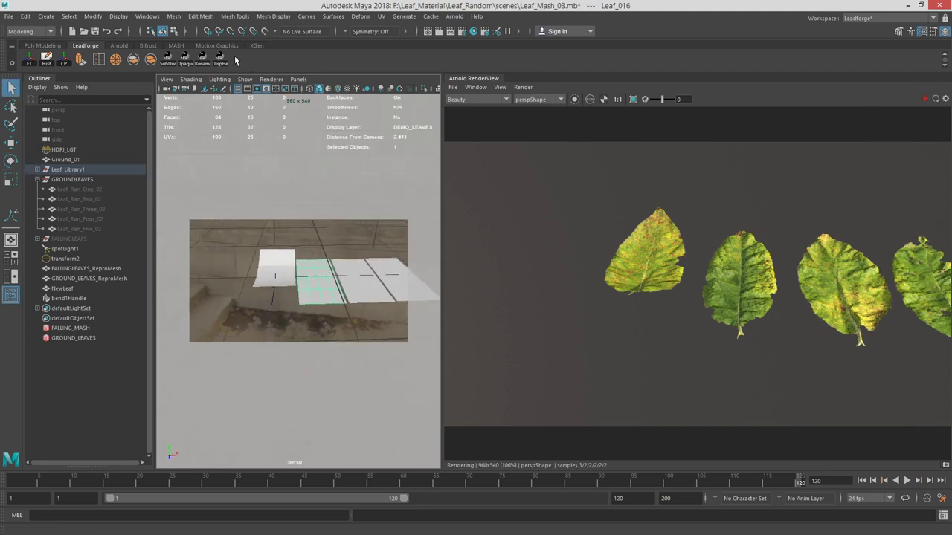
pyautogui.click(361, 16)
pyautogui.moveTo(426, 153)
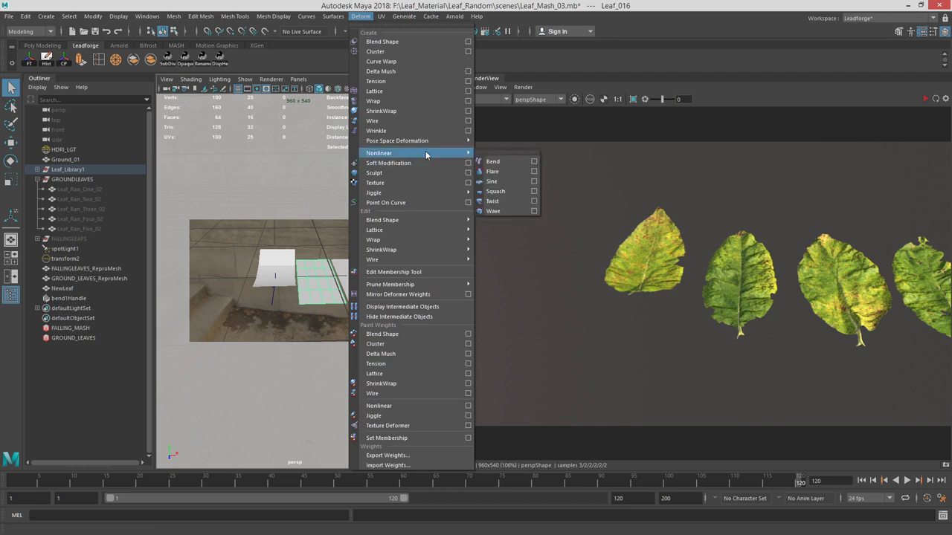
pyautogui.click(511, 163)
# Rotate the second leaf's bend handle to about 91 degrees in Z and set its Curvature to about 150
pyautogui.hotkey('ctrl', 'a')
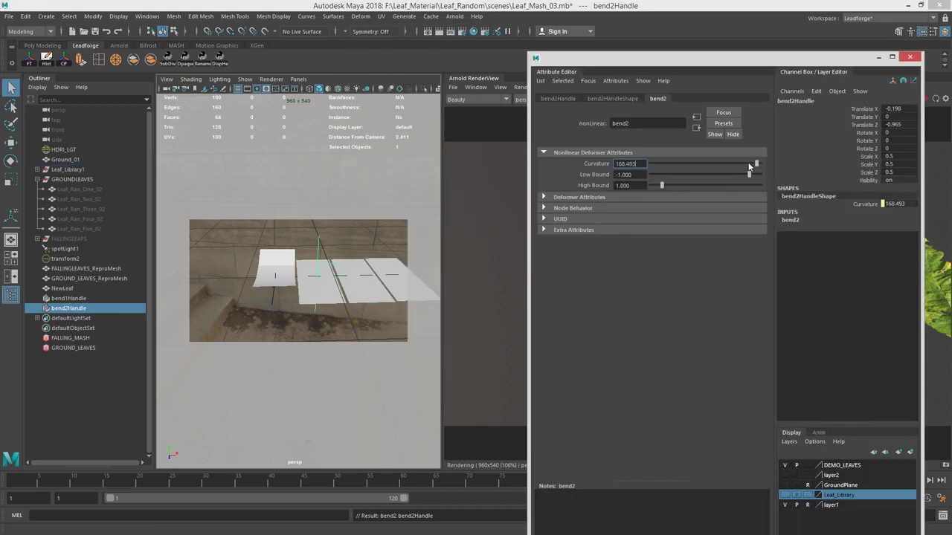
pyautogui.moveTo(372, 193); pyautogui.dragTo(242, 174)
pyautogui.moveTo(73, 214); pyautogui.dragTo(72, 216)
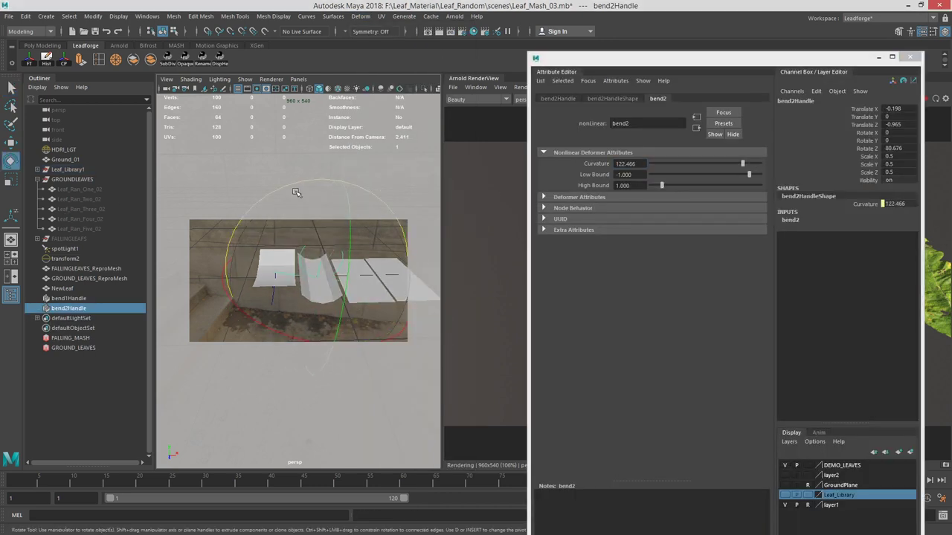
pyautogui.keyDown('alt'); pyautogui.moveTo(296, 194); pyautogui.dragTo(320, 178); pyautogui.keyUp('alt')
pyautogui.moveTo(393, 211); pyautogui.dragTo(432, 208)
pyautogui.moveTo(742, 163); pyautogui.dragTo(728, 164)
pyautogui.moveTo(643, 58); pyautogui.dragTo(212, 76)
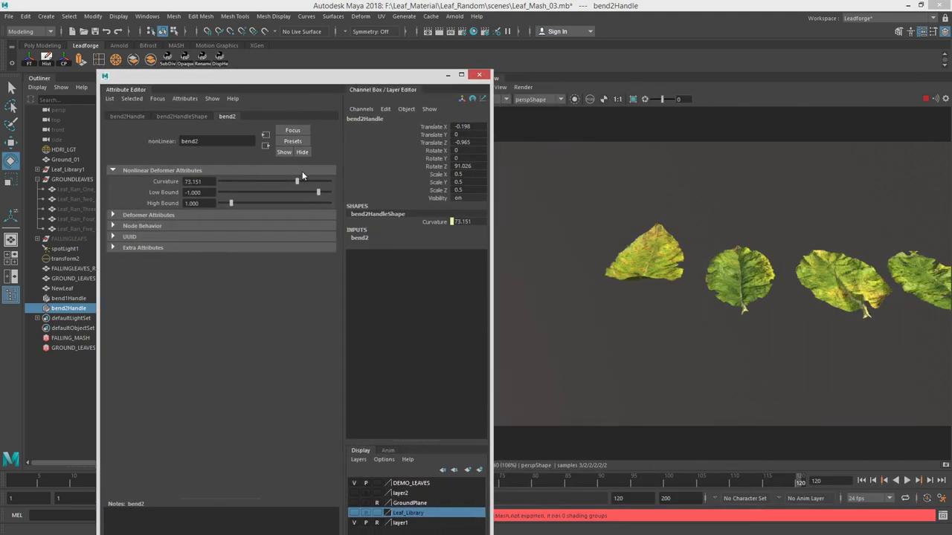
pyautogui.moveTo(303, 185); pyautogui.dragTo(314, 182)
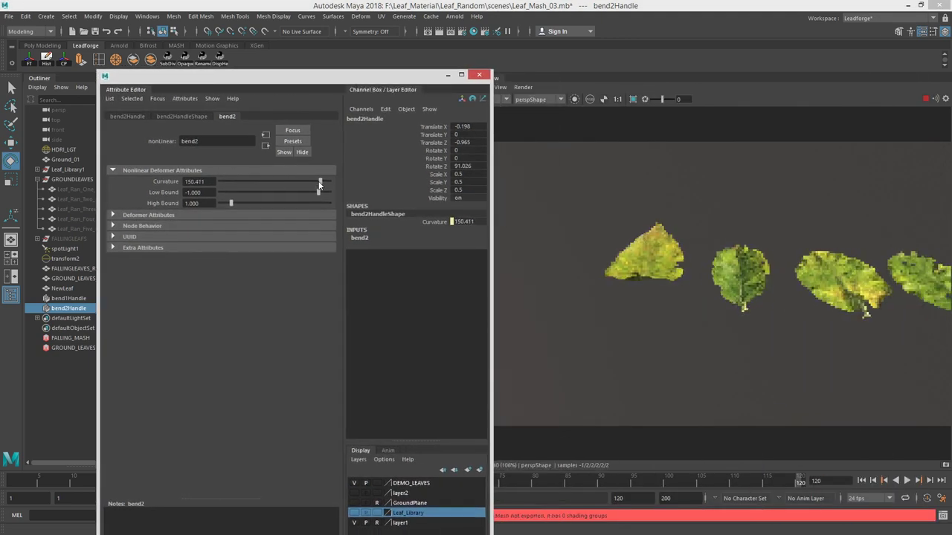
pyautogui.click(479, 74)
# Examine the two bent leaves from low, rear and overhead angles in the IPR render
pyautogui.keyDown('alt'); pyautogui.moveTo(365, 228); pyautogui.dragTo(707, 270); pyautogui.keyUp('alt')
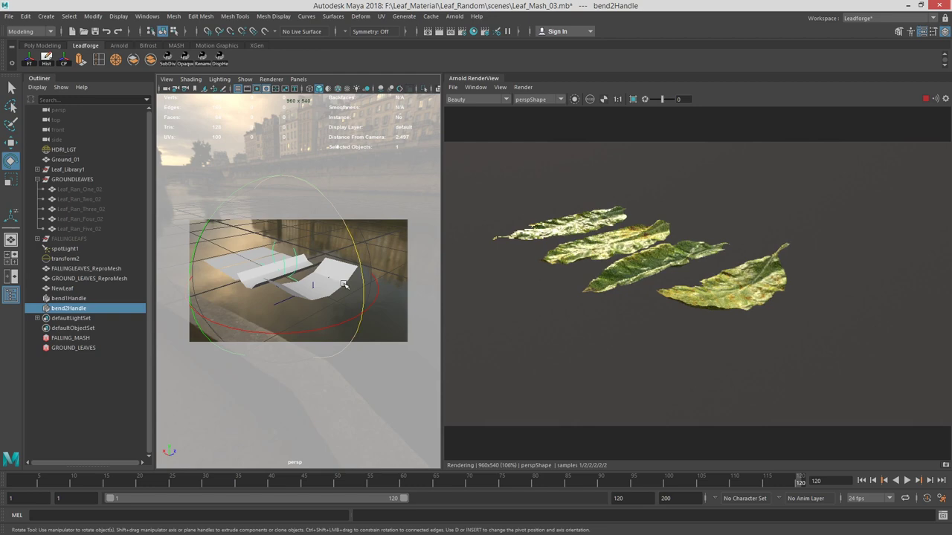
pyautogui.keyDown('alt'); pyautogui.moveTo(343, 284); pyautogui.dragTo(223, 277); pyautogui.keyUp('alt')
pyautogui.press('q')
pyautogui.click(346, 216)
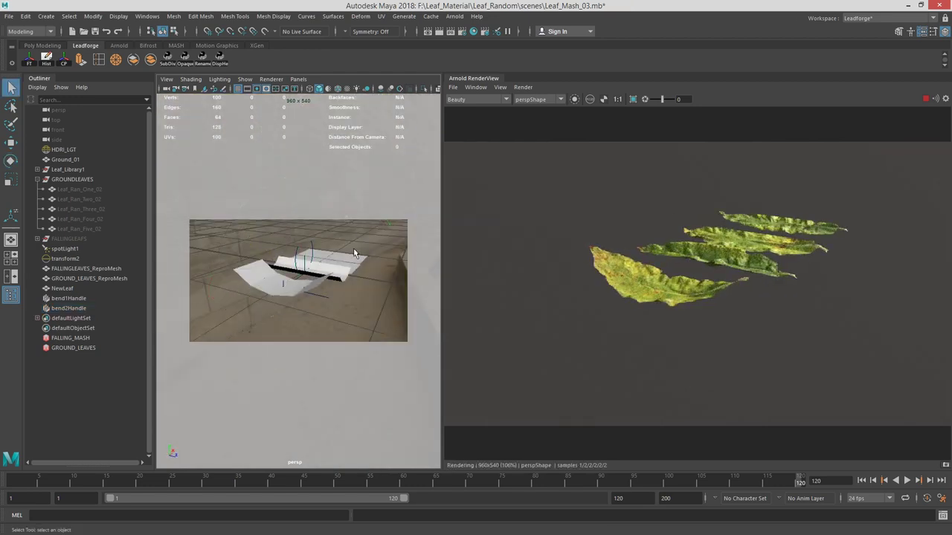
pyautogui.keyDown('alt'); pyautogui.moveTo(354, 253); pyautogui.dragTo(393, 342); pyautogui.keyUp('alt')
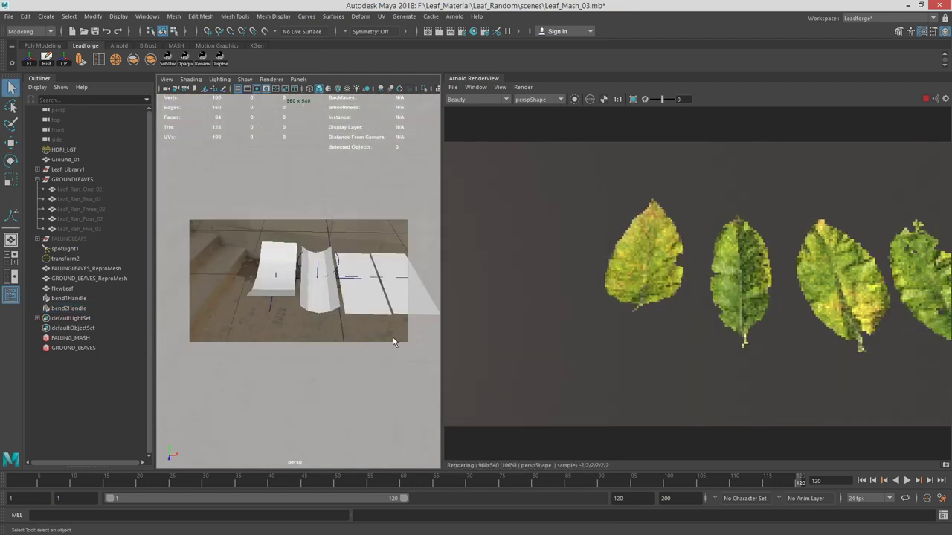
pyautogui.keyDown('alt'); pyautogui.moveTo(370, 287); pyautogui.dragTo(312, 305); pyautogui.keyUp('alt')
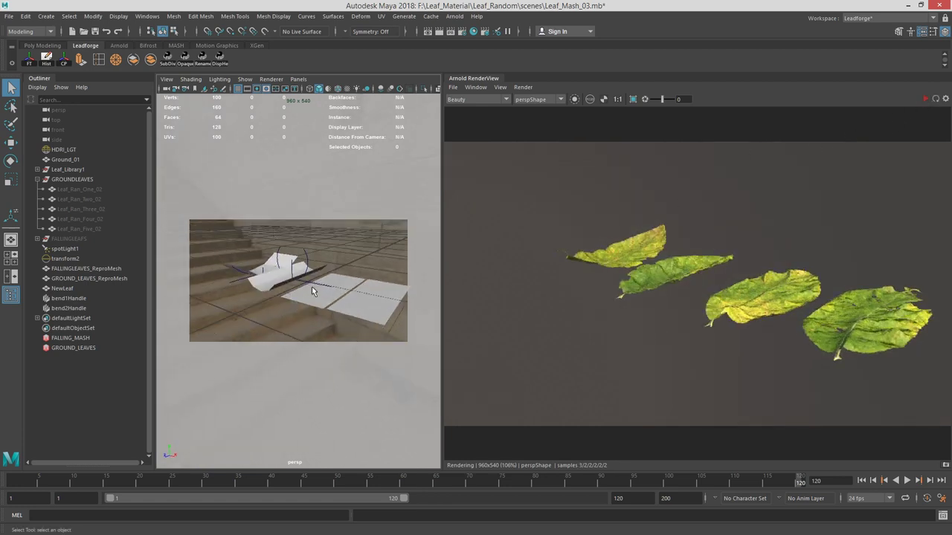
# Add a nonlinear Twist deformer to the third leaf plane in the row
pyautogui.keyDown('alt'); pyautogui.moveTo(313, 291); pyautogui.dragTo(318, 272); pyautogui.keyUp('alt')
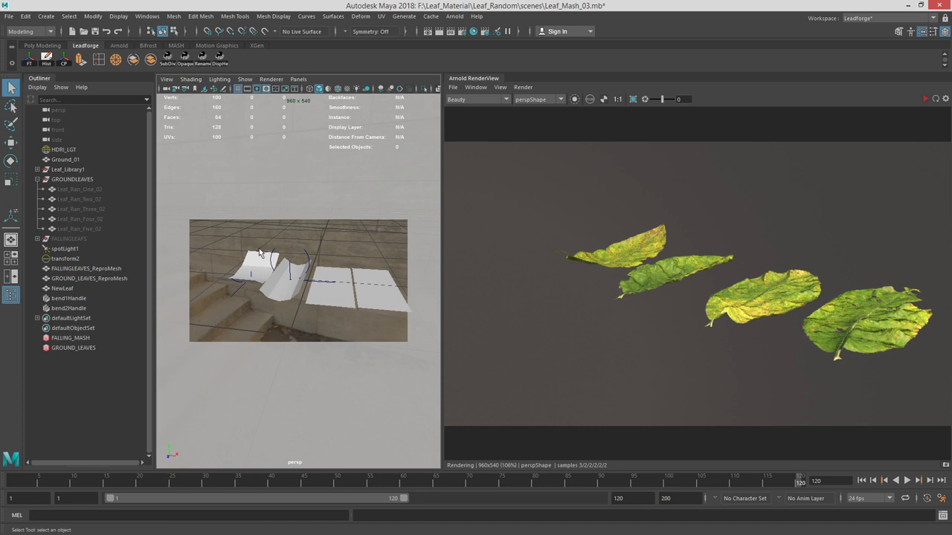
pyautogui.keyDown('alt'); pyautogui.moveTo(364, 309); pyautogui.dragTo(331, 274); pyautogui.keyUp('alt')
pyautogui.click(340, 301)
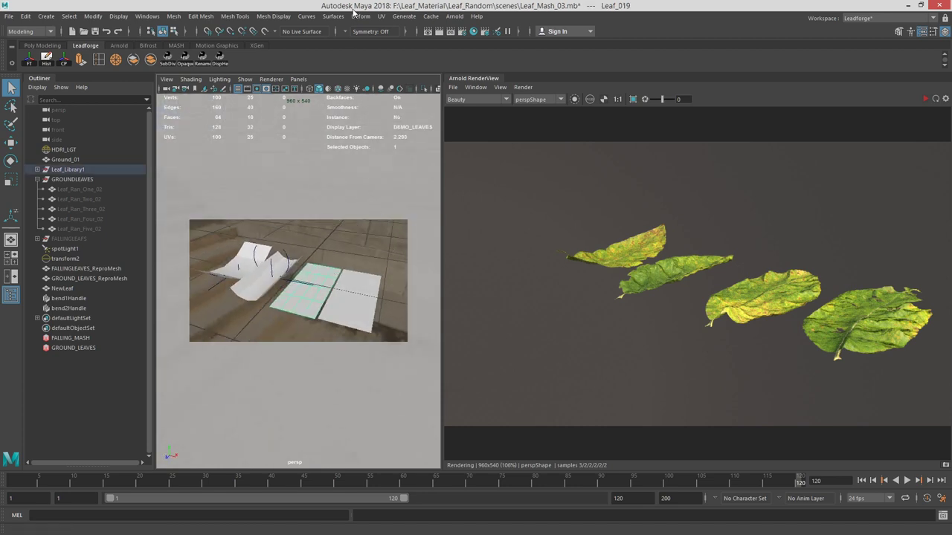
pyautogui.click(359, 17)
pyautogui.moveTo(436, 170)
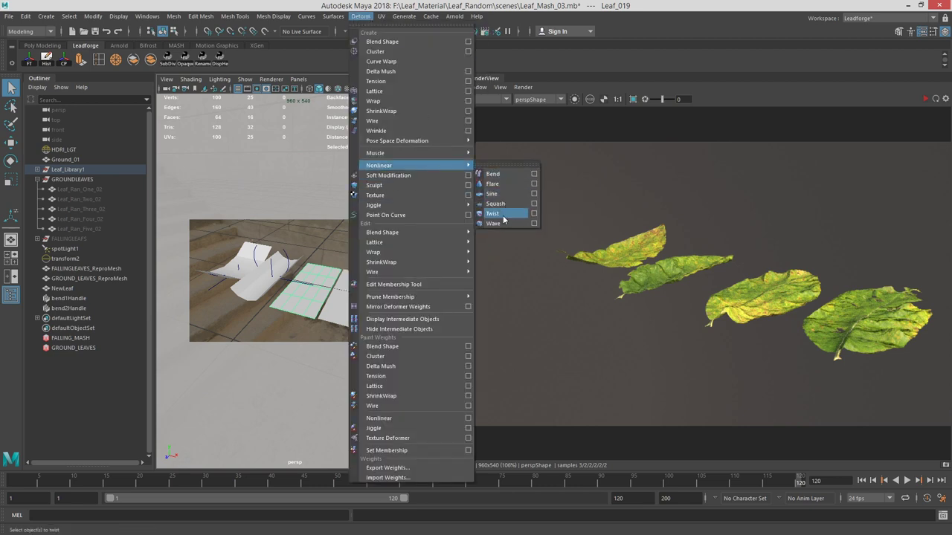
pyautogui.click(494, 213)
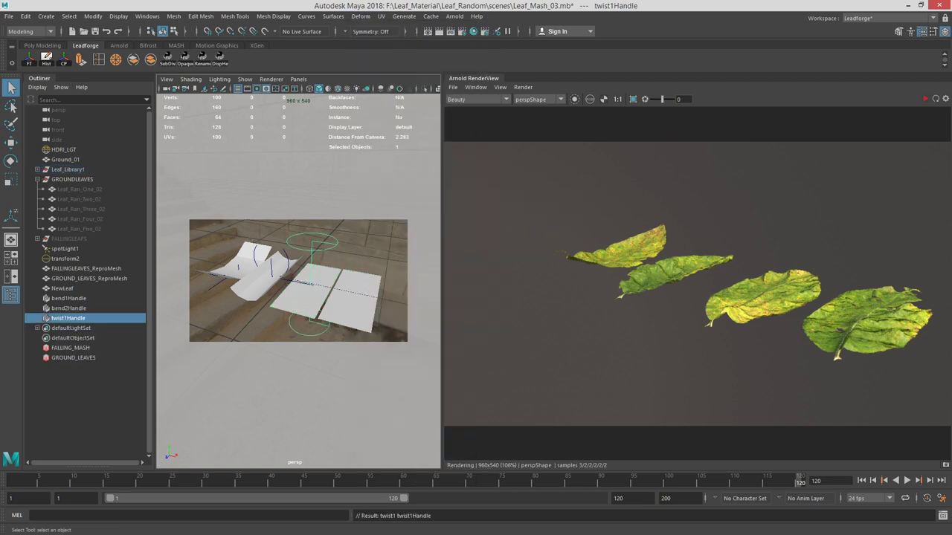
# Tilt the third leaf's twist handle to about -67 degrees in X and adjust its Start Angle, High Bound and Low Bound
pyautogui.moveTo(950, 123); pyautogui.dragTo(555, 83)
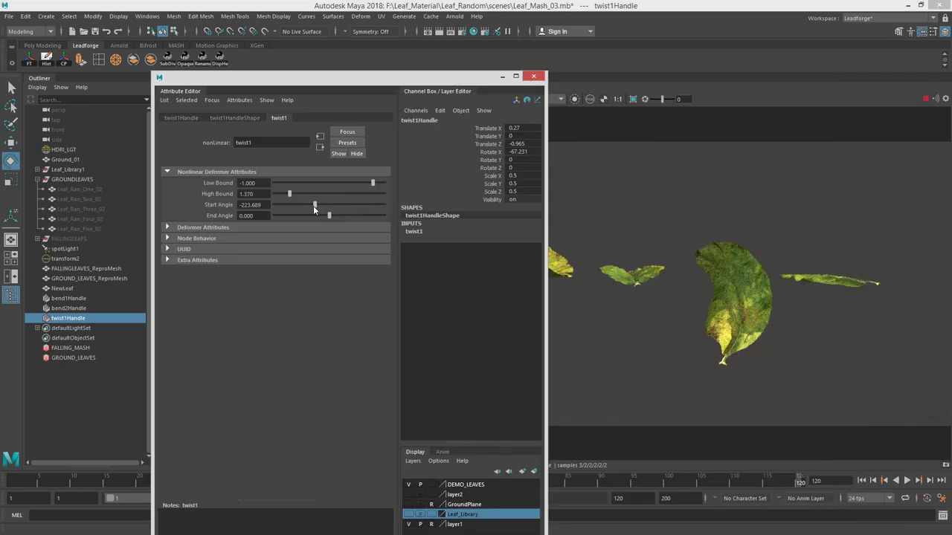
pyautogui.moveTo(313, 206); pyautogui.dragTo(308, 208)
pyautogui.moveTo(289, 193)
pyautogui.mouseDown()
pyautogui.moveTo(321, 193)
pyautogui.moveTo(272, 197)
pyautogui.moveTo(280, 196)
pyautogui.mouseUp()
pyautogui.moveTo(372, 183); pyautogui.dragTo(358, 183)
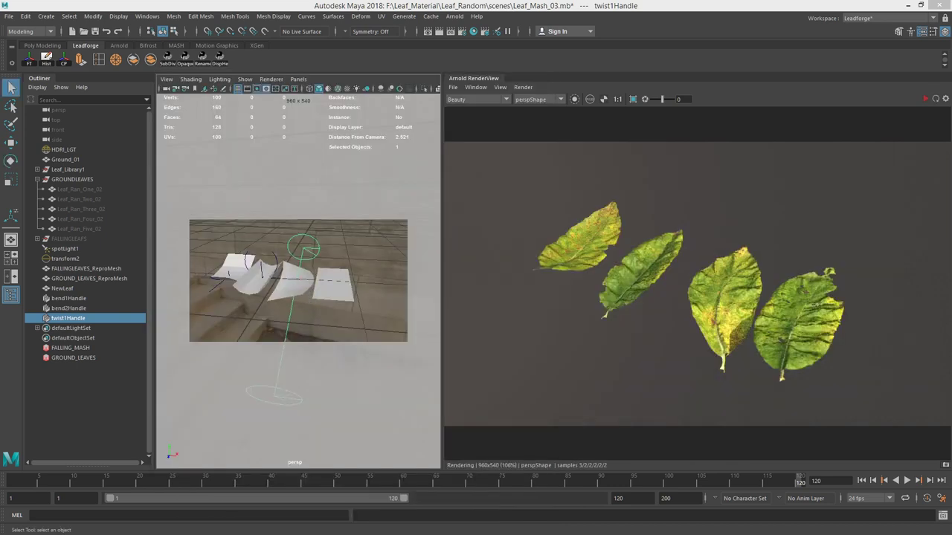
# Check the twisted third leaf from above in the IPR render
pyautogui.click(925, 100)
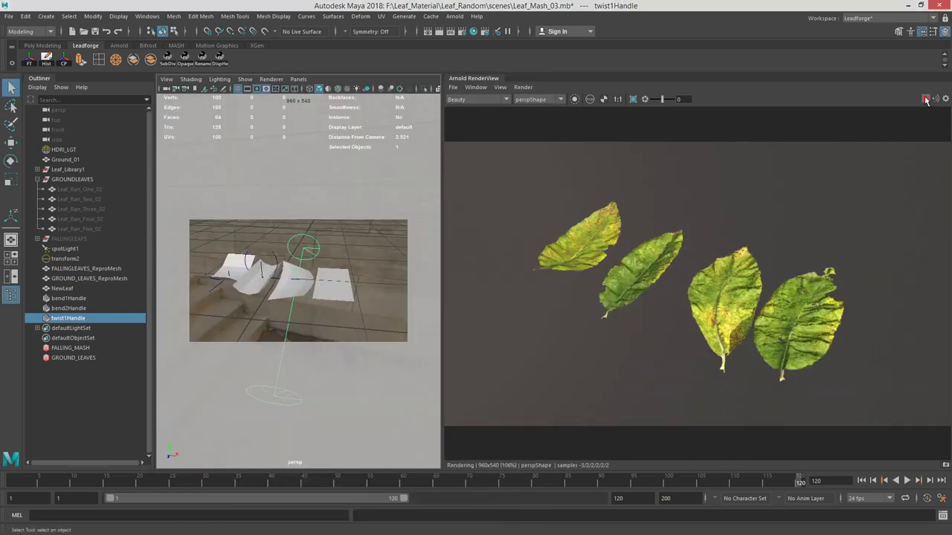
pyautogui.keyDown('alt'); pyautogui.moveTo(375, 241); pyautogui.dragTo(371, 278); pyautogui.keyUp('alt')
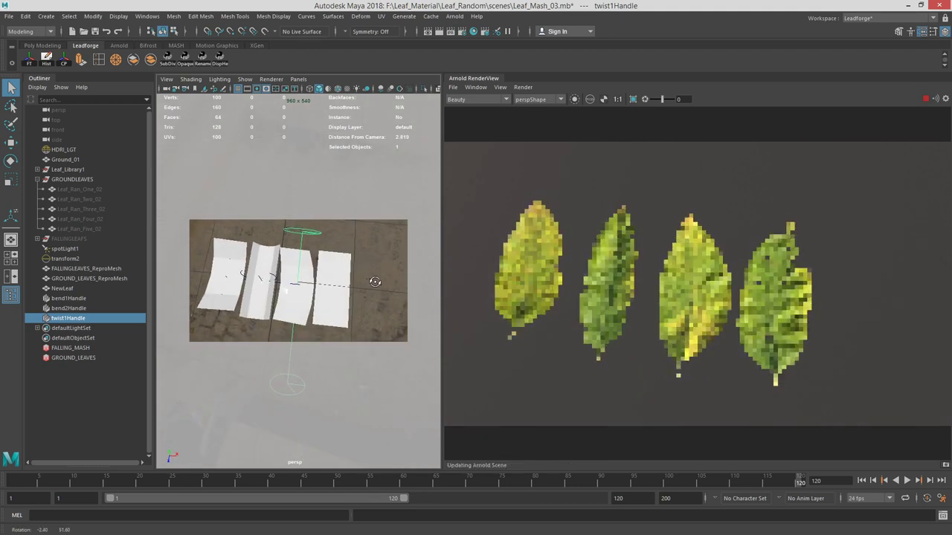
pyautogui.click(347, 280)
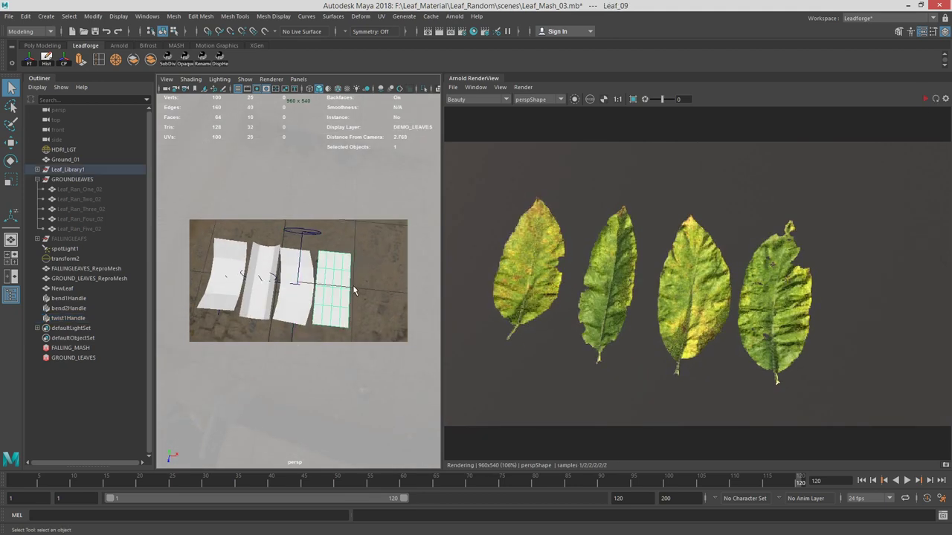
# Delete the construction history of the three deformed leaf planes to bake in their shapes
pyautogui.keyDown('alt'); pyautogui.moveTo(345, 281); pyautogui.dragTo(325, 254); pyautogui.keyUp('alt')
pyautogui.click(307, 272)
pyautogui.keyDown('shift'); pyautogui.click(260, 260); pyautogui.keyUp('shift')
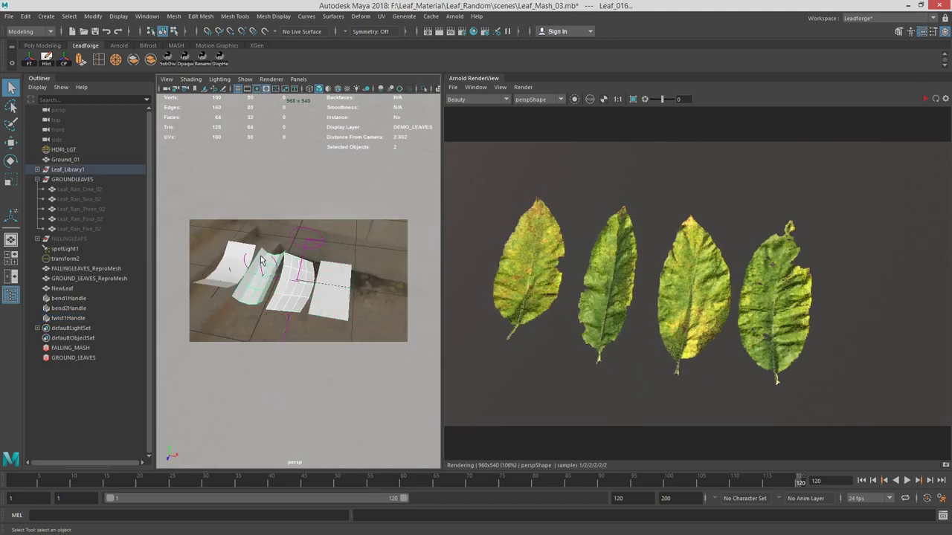
pyautogui.click(47, 62)
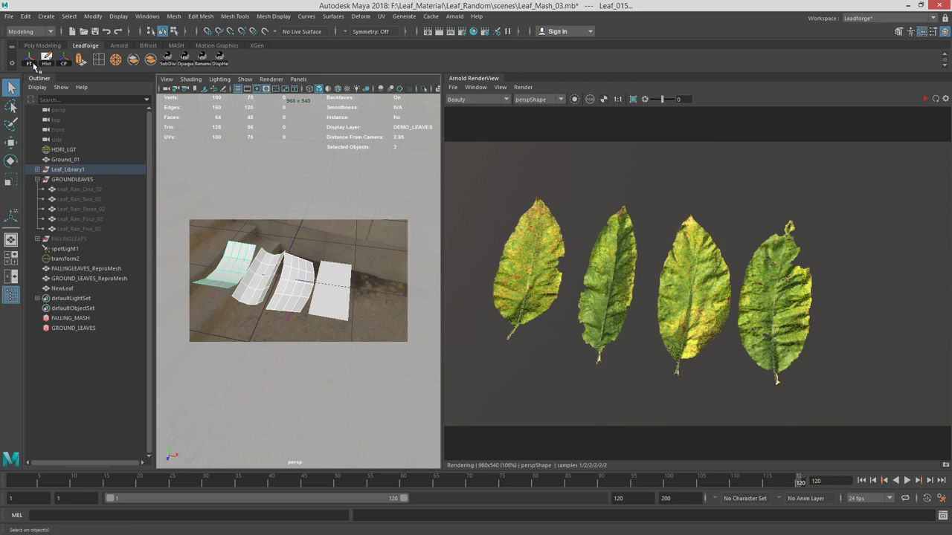
pyautogui.click(387, 264)
# Add a nonlinear Bend deformer to the fourth, still flat leaf plane
pyautogui.keyDown('alt'); pyautogui.moveTo(383, 268); pyautogui.dragTo(333, 286); pyautogui.keyUp('alt')
pyautogui.click(350, 290)
pyautogui.scroll(3, 334, 286)
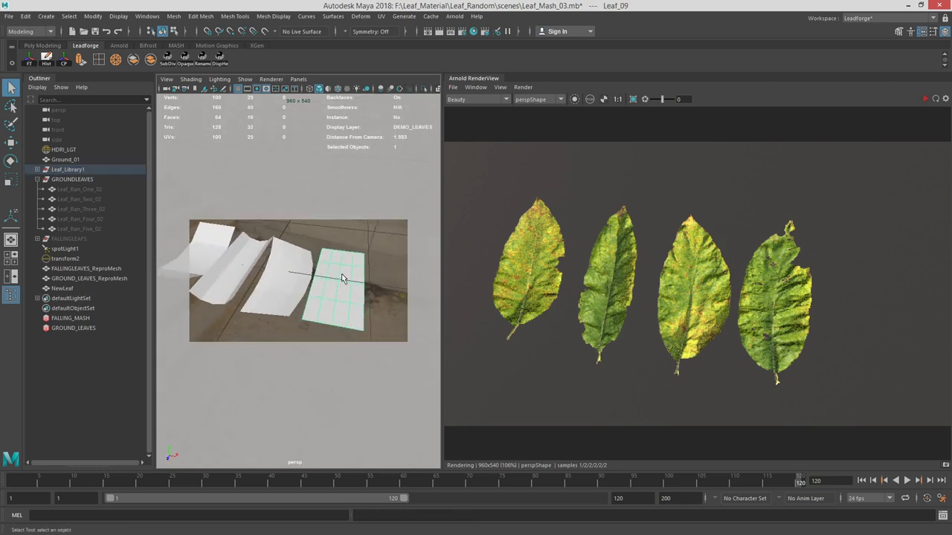
pyautogui.click(361, 16)
pyautogui.moveTo(465, 165)
pyautogui.click(493, 174)
# Rotate the fourth leaf's bend handle so the leaf arches across its width, and delete the leaf's history
pyautogui.press('e')
pyautogui.keyDown('alt'); pyautogui.moveTo(401, 260); pyautogui.dragTo(297, 294); pyautogui.keyUp('alt')
pyautogui.moveTo(372, 227); pyautogui.dragTo(448, 321)
pyautogui.keyDown('alt'); pyautogui.moveTo(379, 297); pyautogui.dragTo(339, 252); pyautogui.keyUp('alt')
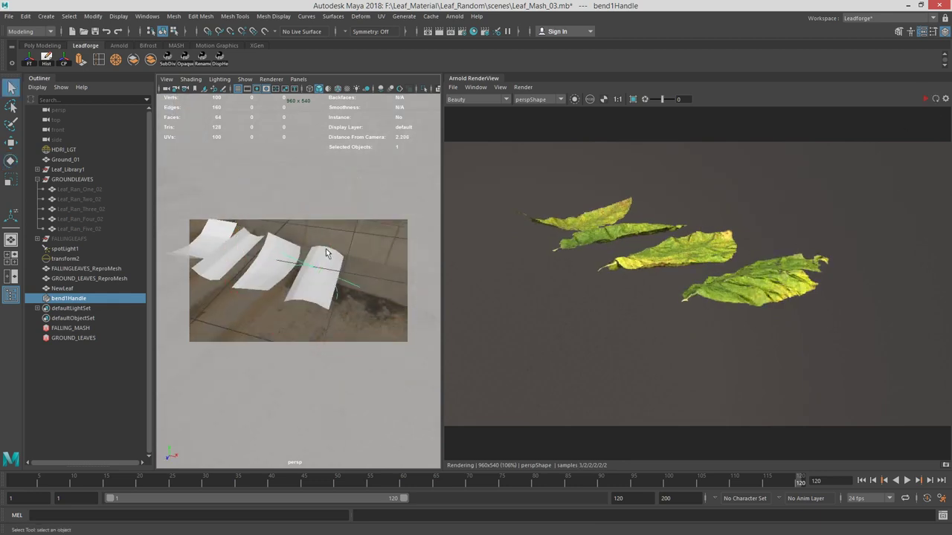
pyautogui.click(328, 253)
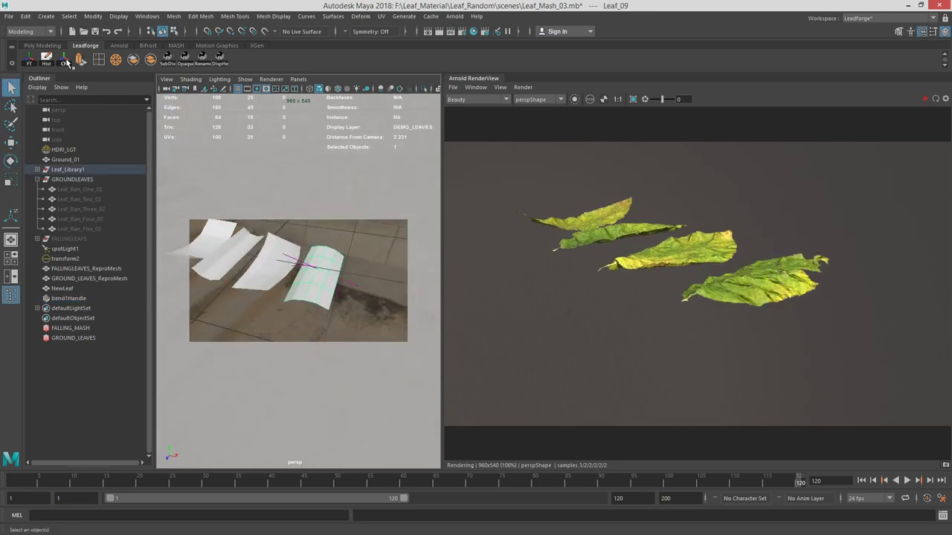
pyautogui.click(331, 225)
# Examine all four shaped leaves from above and from a low backlit angle in the IPR render
pyautogui.keyDown('alt'); pyautogui.moveTo(330, 225); pyautogui.dragTo(374, 251); pyautogui.keyUp('alt')
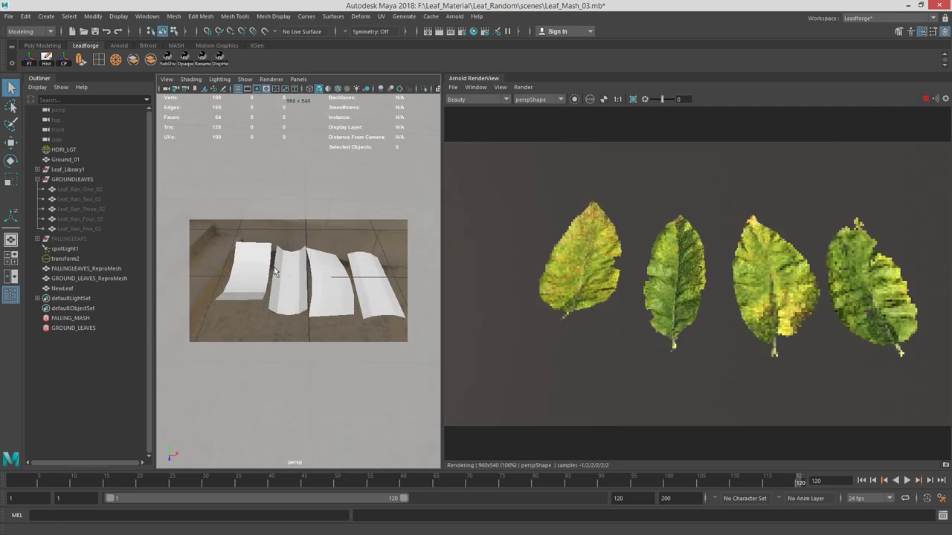
pyautogui.keyDown('alt'); pyautogui.moveTo(286, 276); pyautogui.dragTo(375, 193); pyautogui.keyUp('alt')
pyautogui.keyDown('alt'); pyautogui.moveTo(301, 253); pyautogui.dragTo(293, 269, button='middle'); pyautogui.keyUp('alt')
pyautogui.keyDown('alt'); pyautogui.moveTo(294, 269); pyautogui.dragTo(342, 233); pyautogui.keyUp('alt')
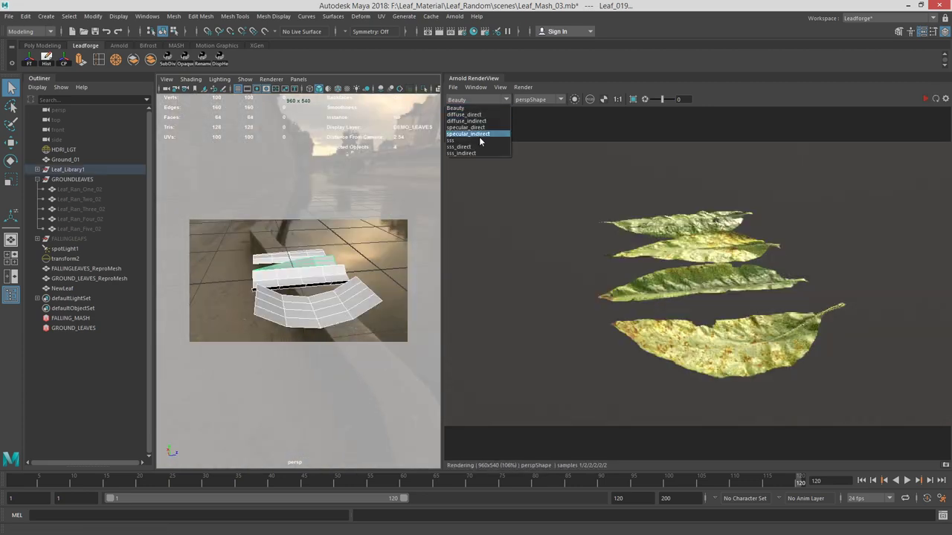
# Compare the sss and diffuse_direct passes of the leaf render, and return to the Beauty pass
pyautogui.click(480, 141)
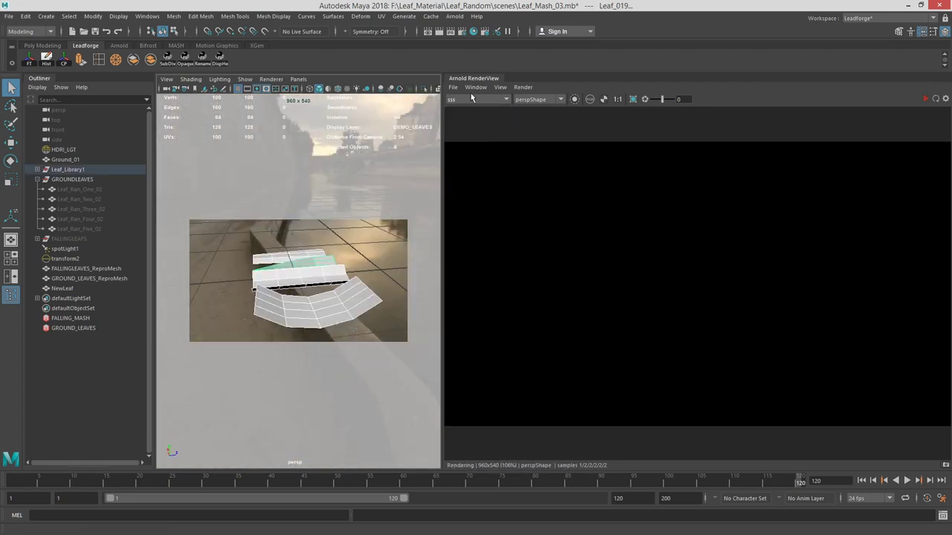
pyautogui.click(474, 115)
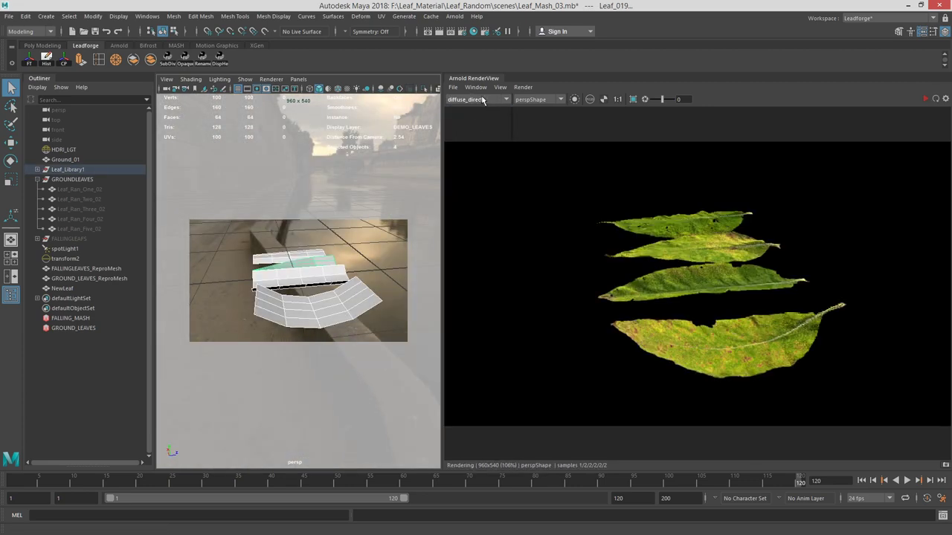
pyautogui.click(482, 100)
pyautogui.click(476, 106)
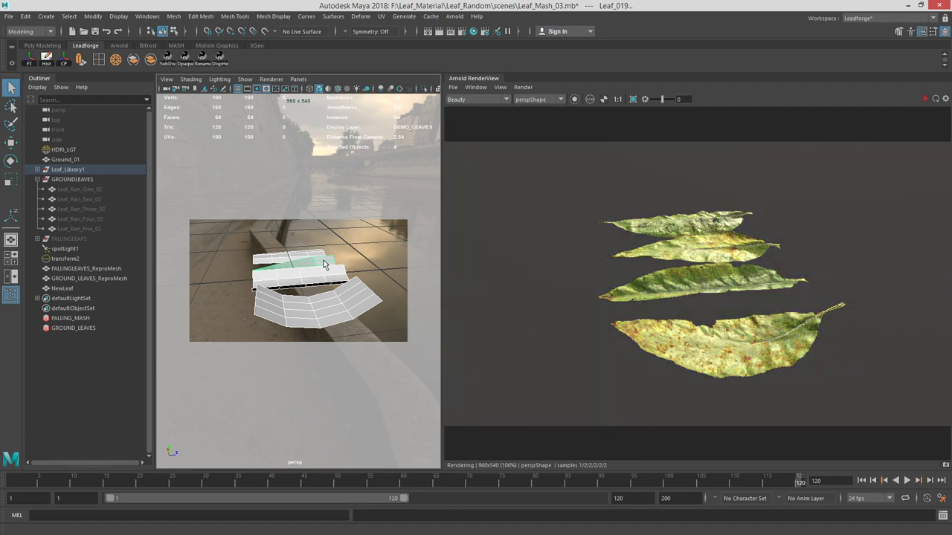
# Examine the four leaves from a low angle against the light in the IPR render
pyautogui.keyDown('alt'); pyautogui.moveTo(323, 264); pyautogui.dragTo(370, 214); pyautogui.keyUp('alt')
pyautogui.click(523, 87)
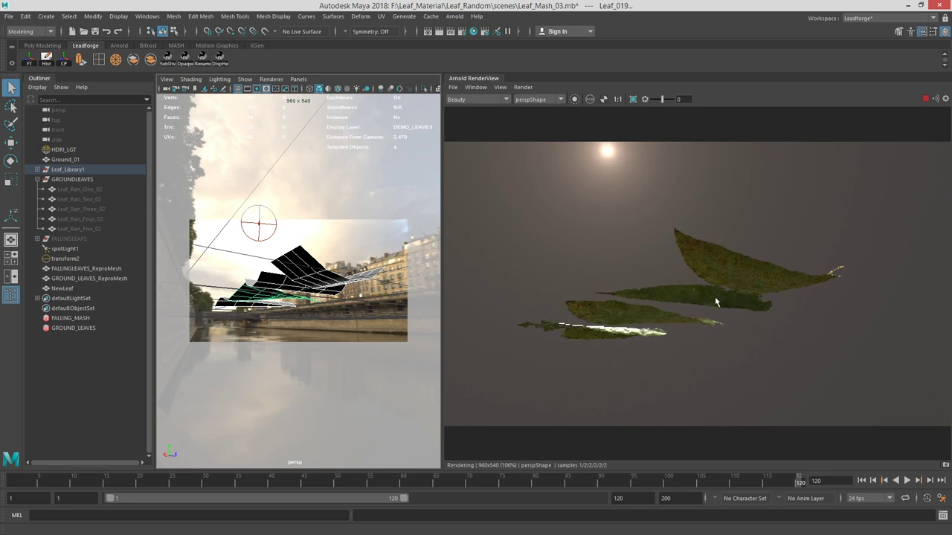
pyautogui.keyDown('alt'); pyautogui.moveTo(327, 290); pyautogui.dragTo(353, 282); pyautogui.keyUp('alt')
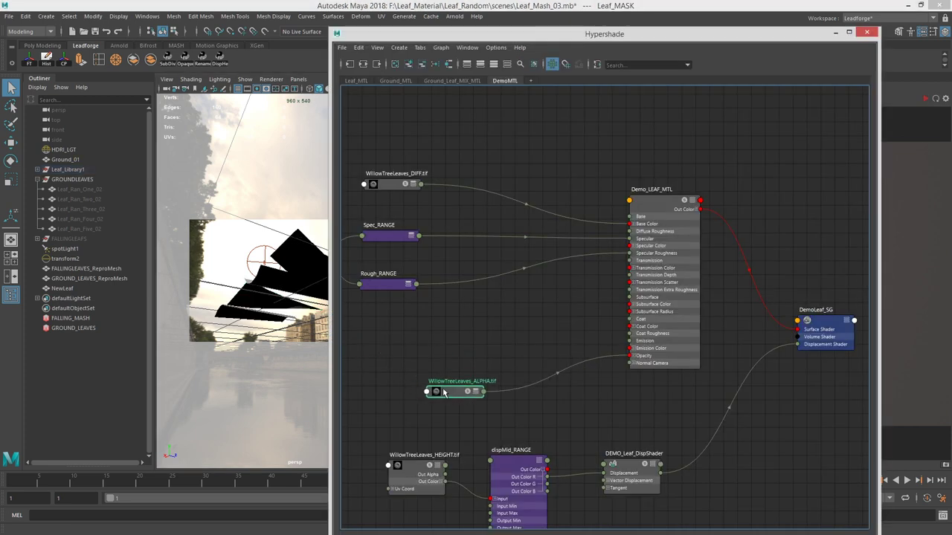
# Add a file texture node above the alpha texture in the DemoMTL graph and remove its place2dTexture node from the graph
pyautogui.moveTo(441, 391); pyautogui.dragTo(406, 412)
pyautogui.click(500, 358)
pyautogui.press('Tab')
pyautogui.write('file')
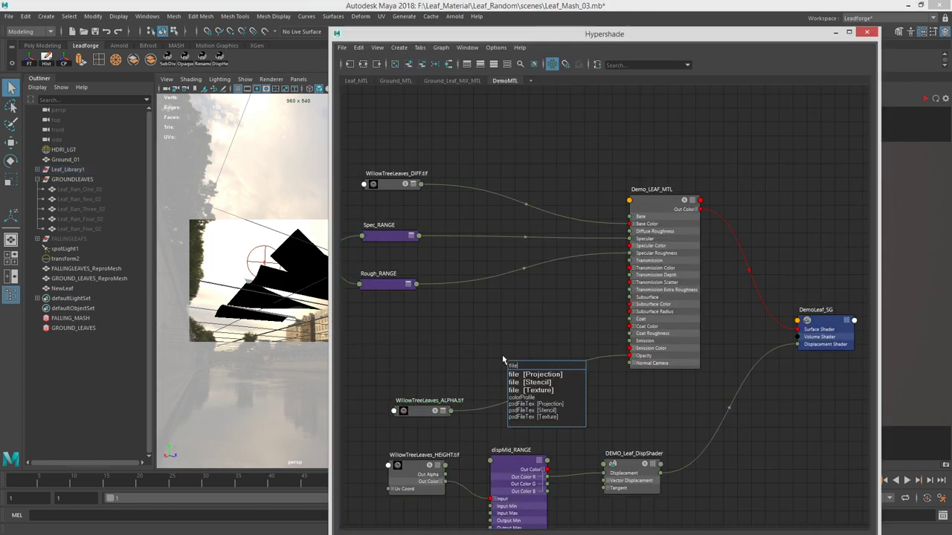
pyautogui.press('Down')
pyautogui.press('Down')
pyautogui.press('Return')
pyautogui.moveTo(504, 362); pyautogui.dragTo(414, 319)
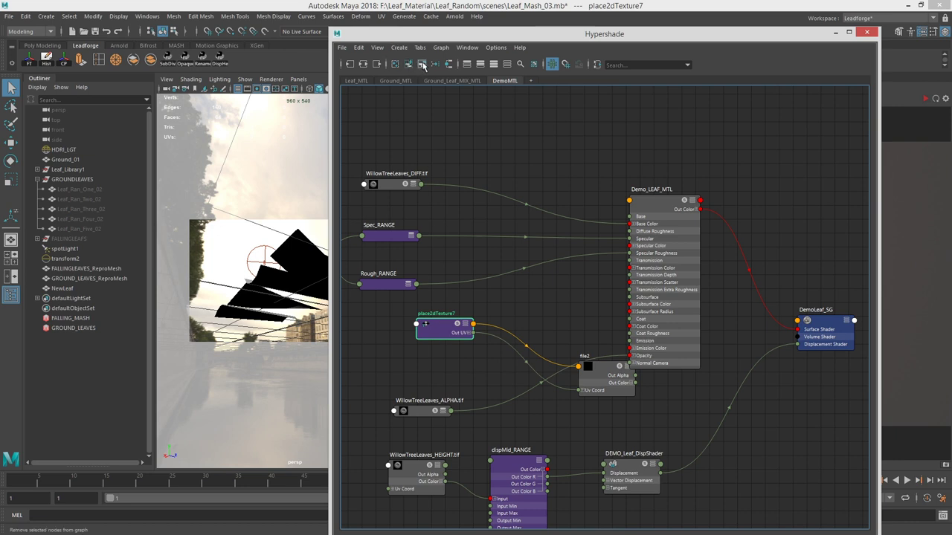
pyautogui.press('Delete')
# Place the new file node above the alpha texture and load WillowTreeLeaves_TRANSMITTANCE.tif into it
pyautogui.moveTo(595, 372); pyautogui.dragTo(422, 338)
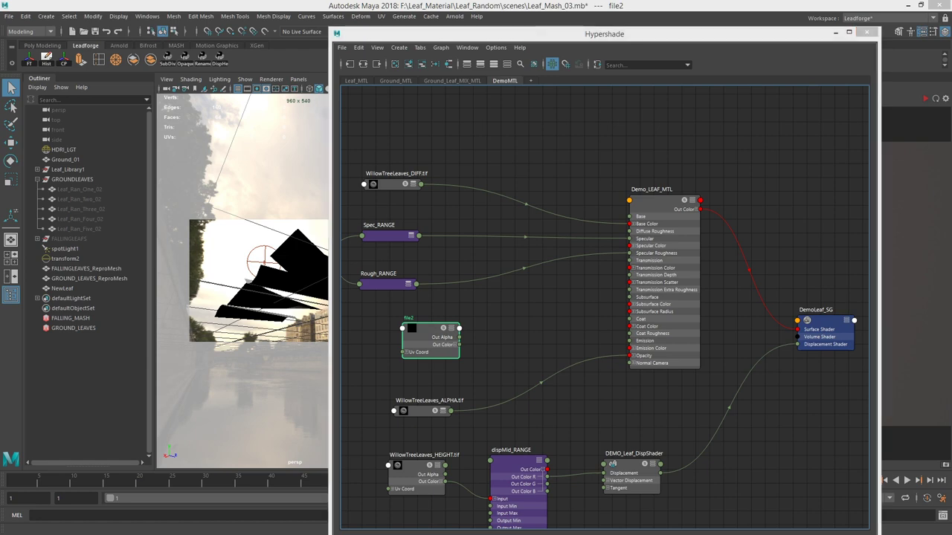
pyautogui.moveTo(951, 45); pyautogui.dragTo(733, 44)
pyautogui.click(713, 220)
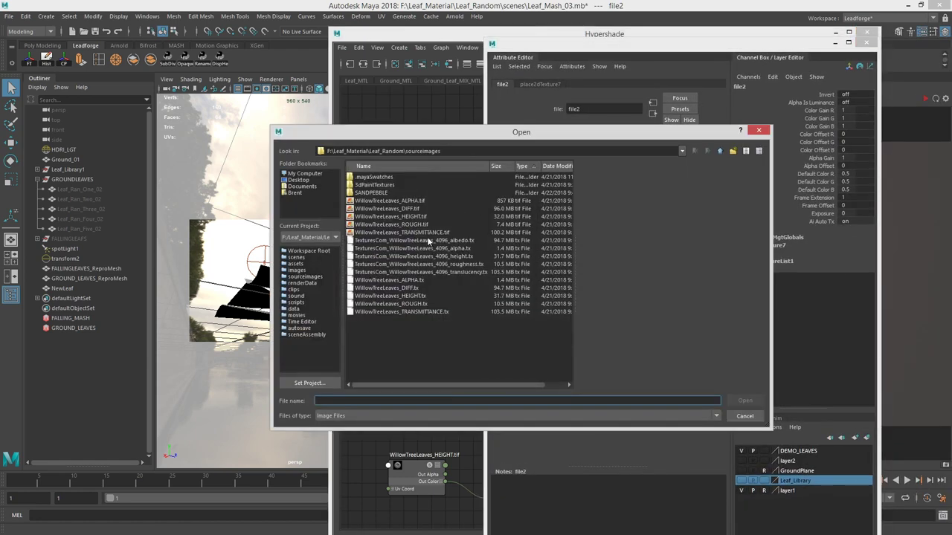
pyautogui.click(433, 232)
pyautogui.click(744, 400)
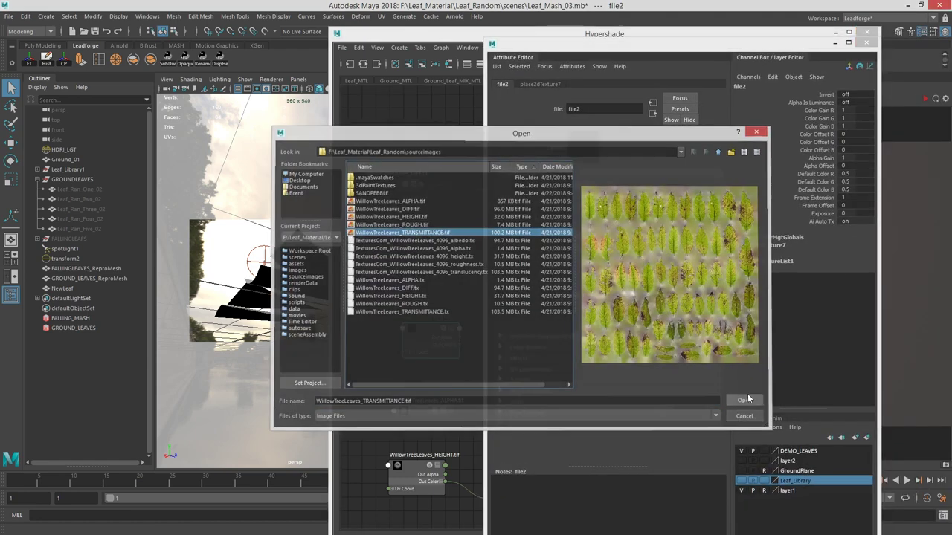
pyautogui.moveTo(599, 45); pyautogui.dragTo(627, 45)
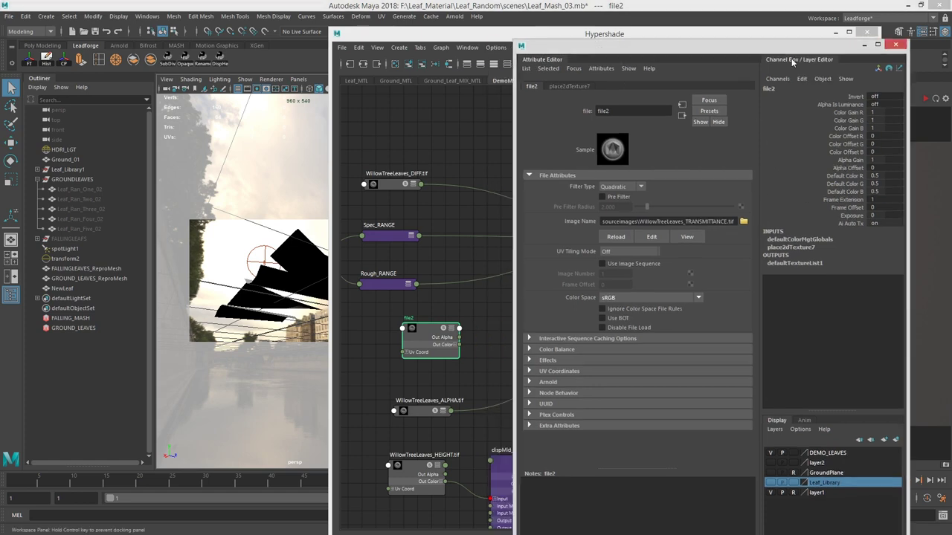
pyautogui.click(895, 43)
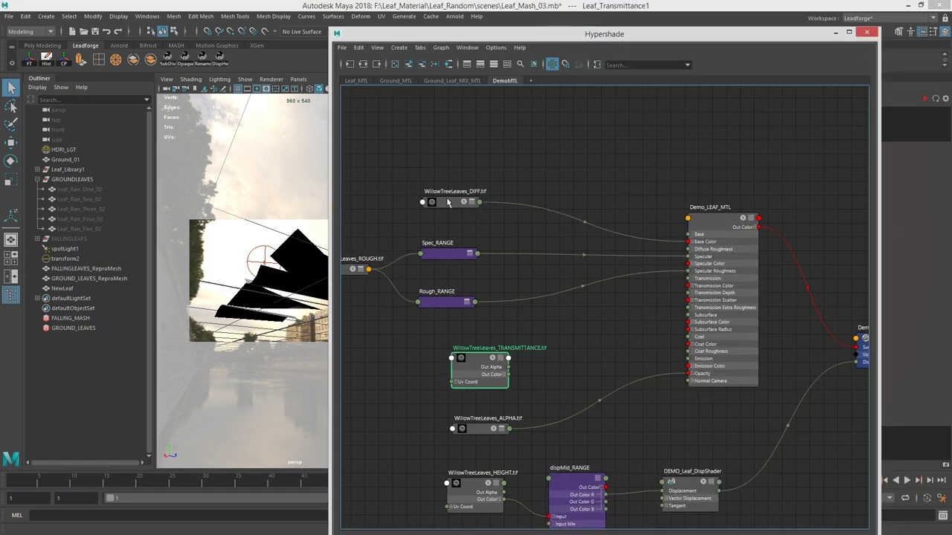
# Connect the diffuse texture's Out Color to Demo_LEAF_MTL's Subsurface Color and the transmittance texture's Out Color to Subsurface Radius
pyautogui.click(463, 202)
pyautogui.press('2')
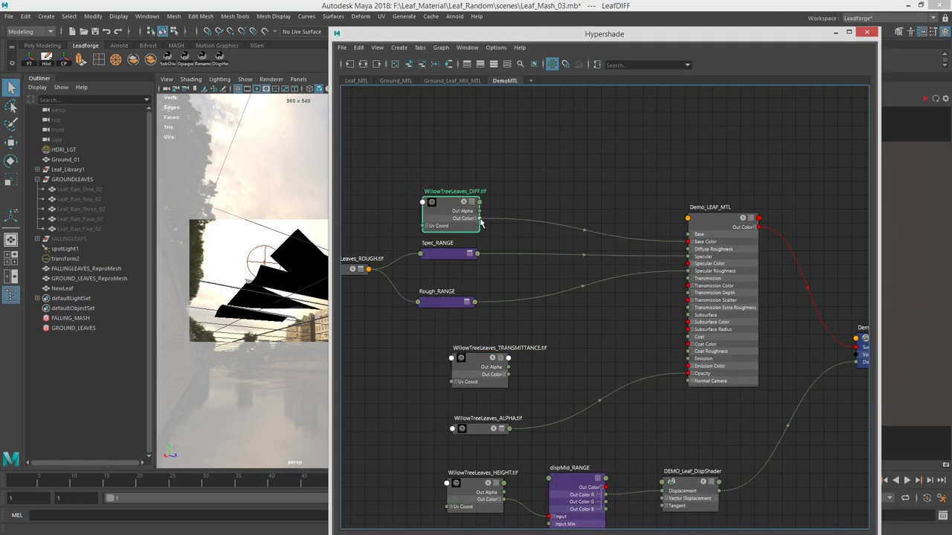
pyautogui.moveTo(480, 219); pyautogui.dragTo(688, 322)
pyautogui.moveTo(508, 374); pyautogui.dragTo(691, 329)
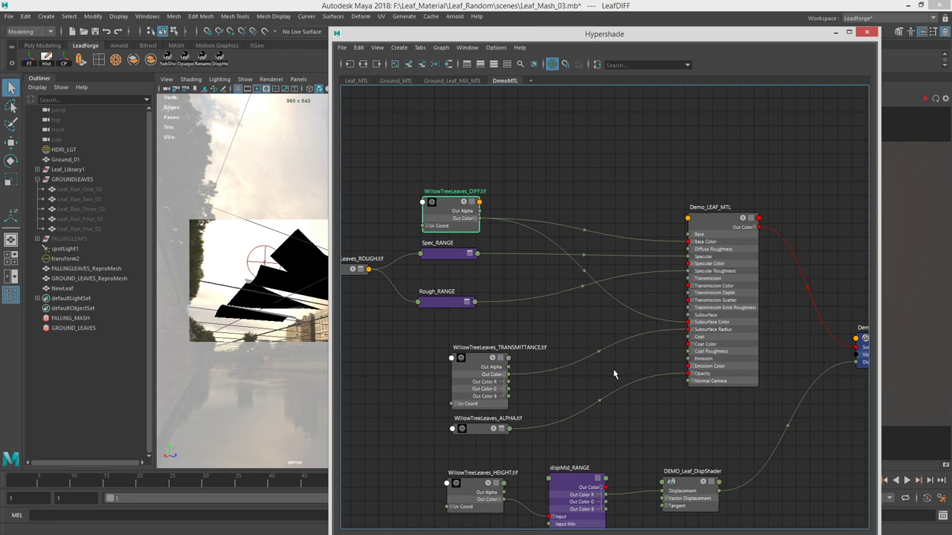
pyautogui.moveTo(471, 362); pyautogui.dragTo(473, 359)
# Try a transmission weight of 1 on Demo_LEAF_MTL and undo it
pyautogui.doubleClick(718, 218)
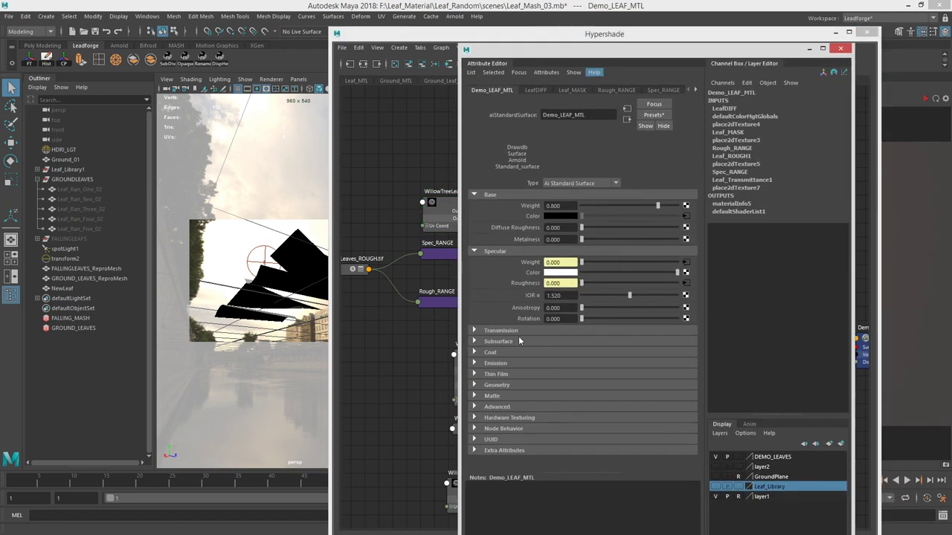
pyautogui.click(485, 331)
pyautogui.moveTo(586, 341); pyautogui.dragTo(791, 344)
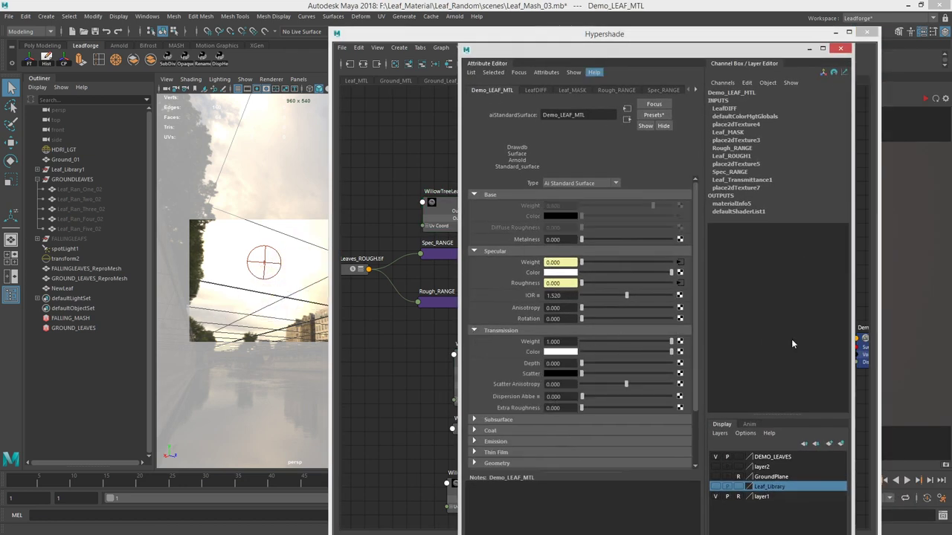
pyautogui.hotkey('ctrl', 'z')
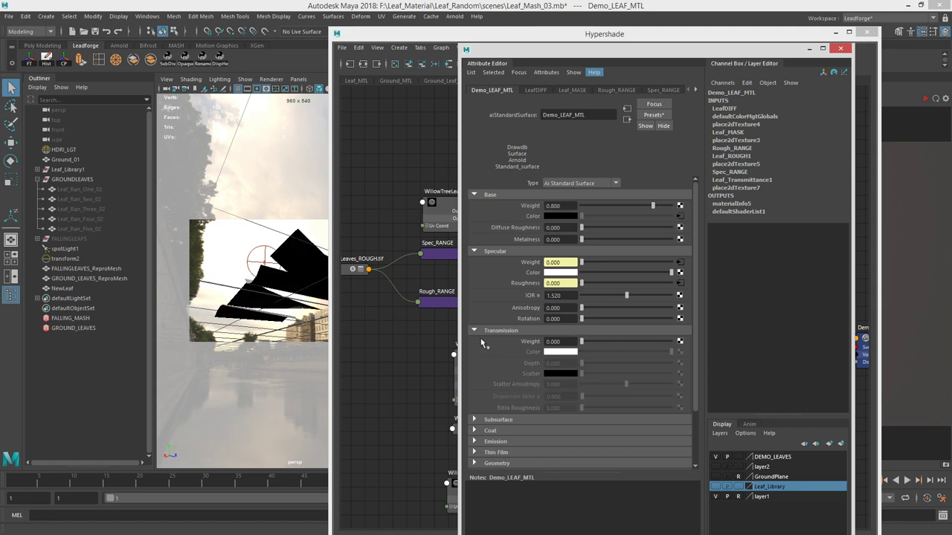
# Raise Demo_LEAF_MTL's subsurface weight to the end of its range
pyautogui.click(481, 332)
pyautogui.click(494, 342)
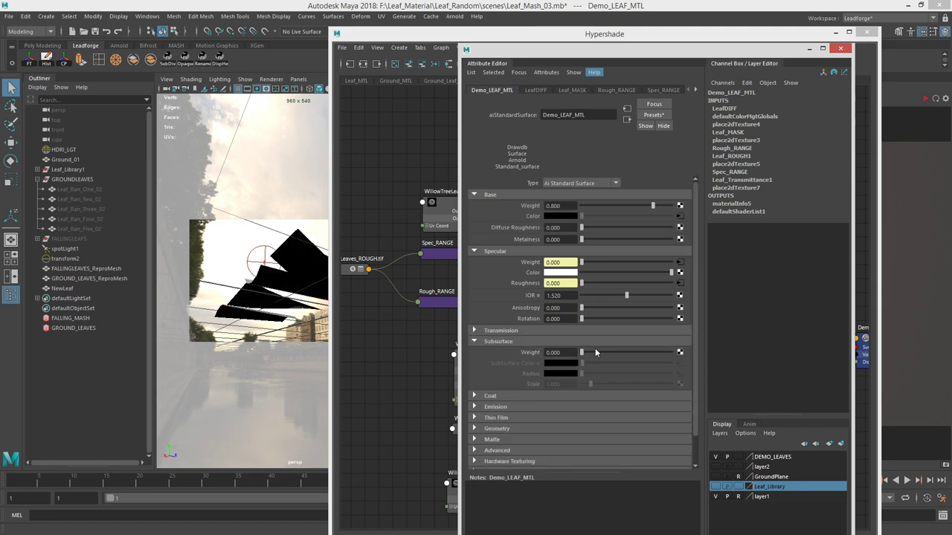
pyautogui.moveTo(595, 352); pyautogui.dragTo(676, 352)
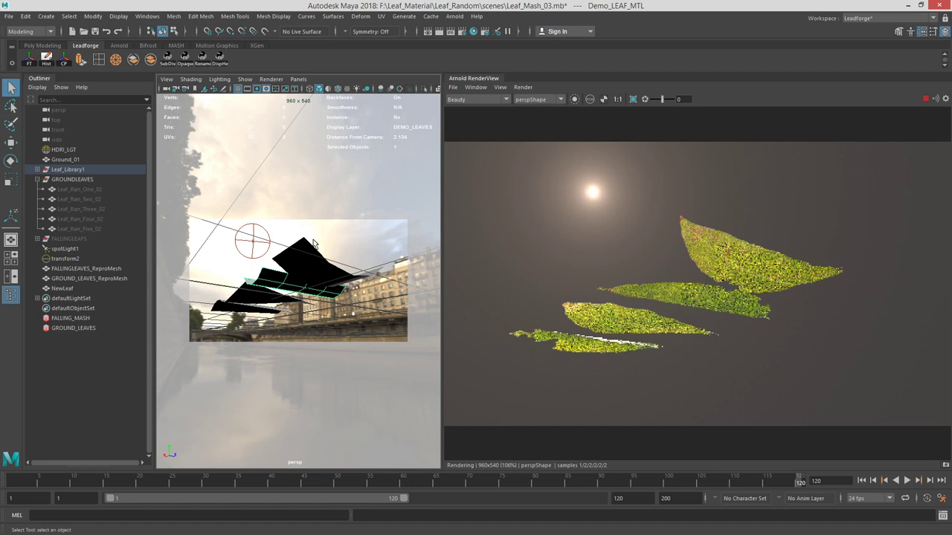
# Move Leaf_016 sideways and upward so it overlaps the large neighbouring leaf in the backlit render
pyautogui.press('w')
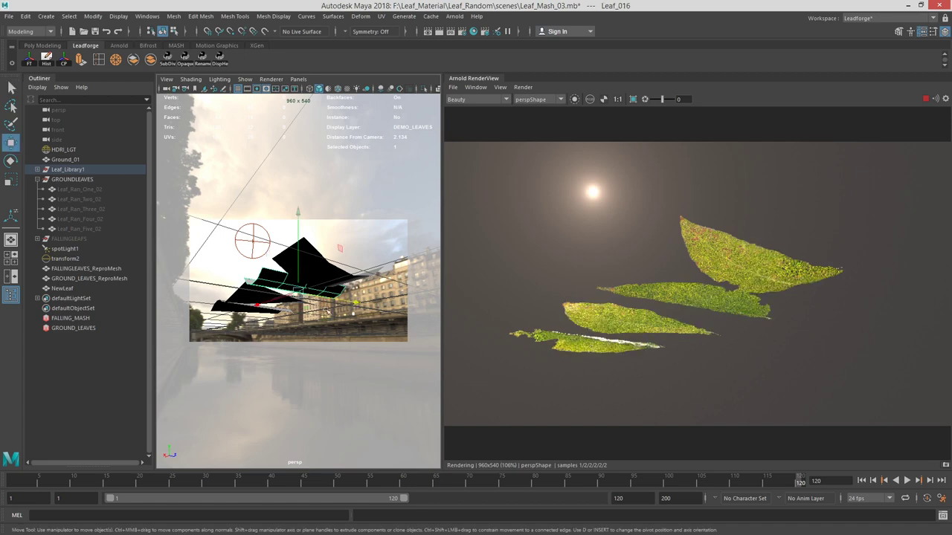
pyautogui.moveTo(258, 301)
pyautogui.mouseDown()
pyautogui.moveTo(286, 291)
pyautogui.moveTo(262, 299)
pyautogui.mouseUp()
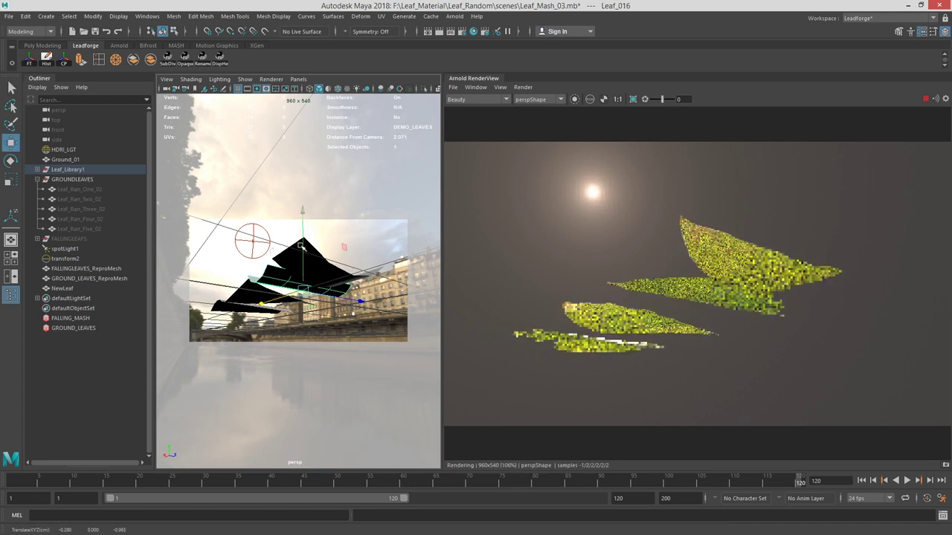
pyautogui.moveTo(303, 242); pyautogui.dragTo(305, 227)
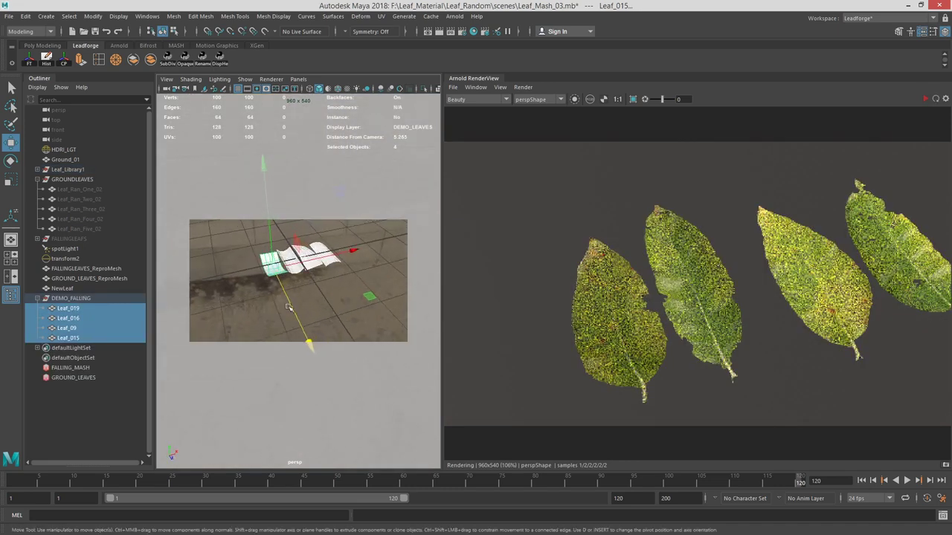
# Snap the four leaves of the DEMO_FALLING group to the grid origin so they are stacked on one another
pyautogui.keyDown('alt'); pyautogui.moveTo(272, 270); pyautogui.dragTo(342, 241); pyautogui.keyUp('alt')
pyautogui.scroll(4, 274, 242)
pyautogui.scroll(-12, 336, 274)
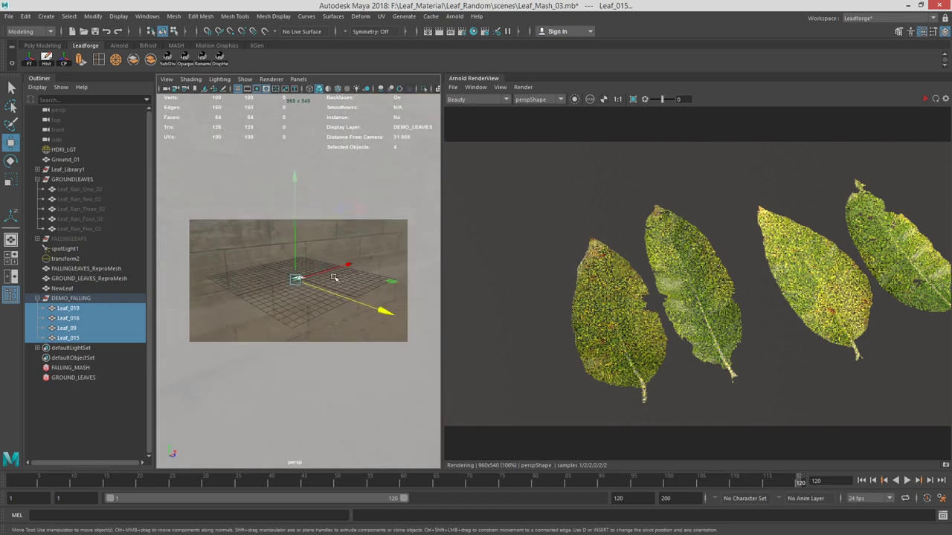
pyautogui.keyDown('alt'); pyautogui.moveTo(334, 276); pyautogui.dragTo(227, 311); pyautogui.keyUp('alt')
pyautogui.scroll(12, 299, 269)
pyautogui.moveTo(300, 270)
pyautogui.keyDown('alt'); pyautogui.mouseDown()
pyautogui.moveTo(321, 249)
pyautogui.moveTo(312, 265)
pyautogui.mouseUp(); pyautogui.keyUp('alt')
pyautogui.scroll(-2, 312, 265)
pyautogui.keyDown('alt'); pyautogui.moveTo(376, 345); pyautogui.dragTo(267, 293); pyautogui.keyUp('alt')
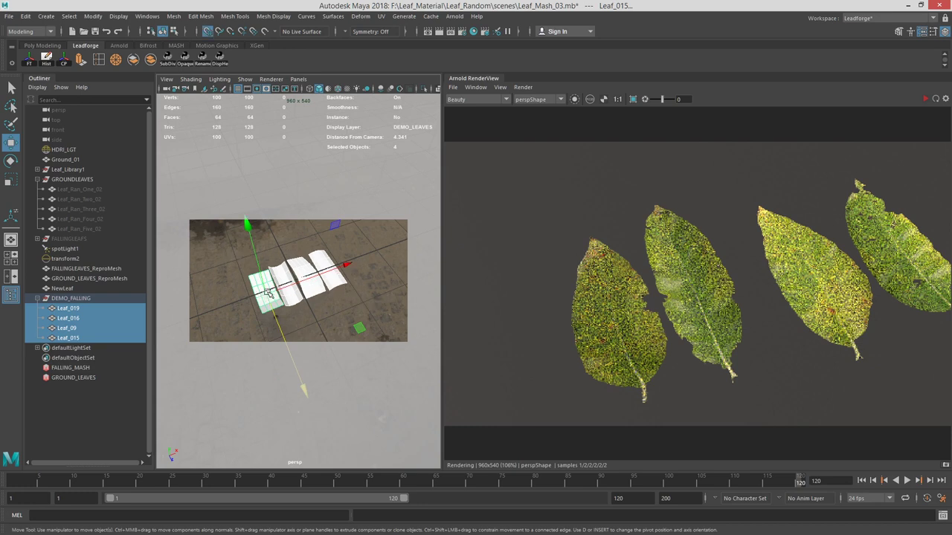
pyautogui.keyDown('alt'); pyautogui.moveTo(268, 292); pyautogui.dragTo(301, 278); pyautogui.keyUp('alt')
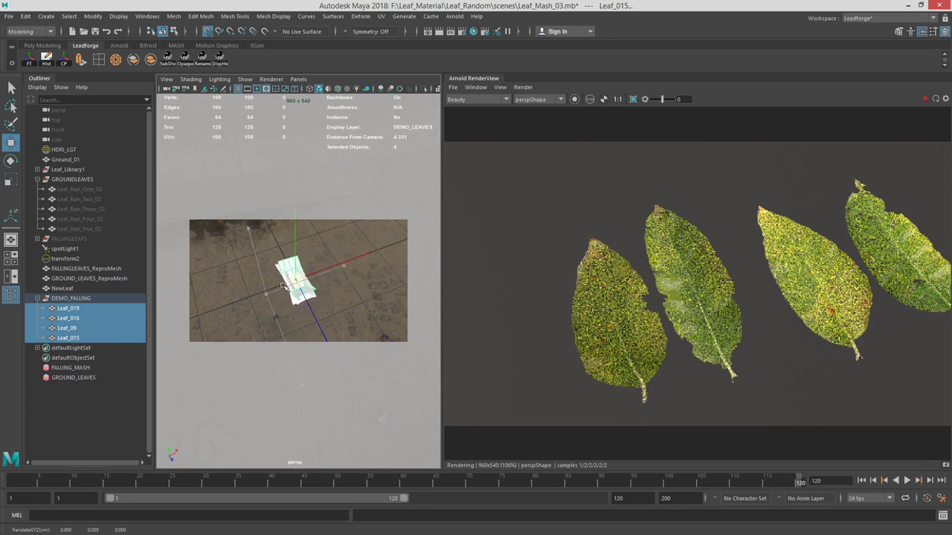
pyautogui.keyDown('alt'); pyautogui.moveTo(296, 278); pyautogui.dragTo(257, 317); pyautogui.keyUp('alt')
# Create a MASH network from the four stacked leaves and name it DEMO_GROUNDLEAVES
pyautogui.click(365, 264)
pyautogui.press('e')
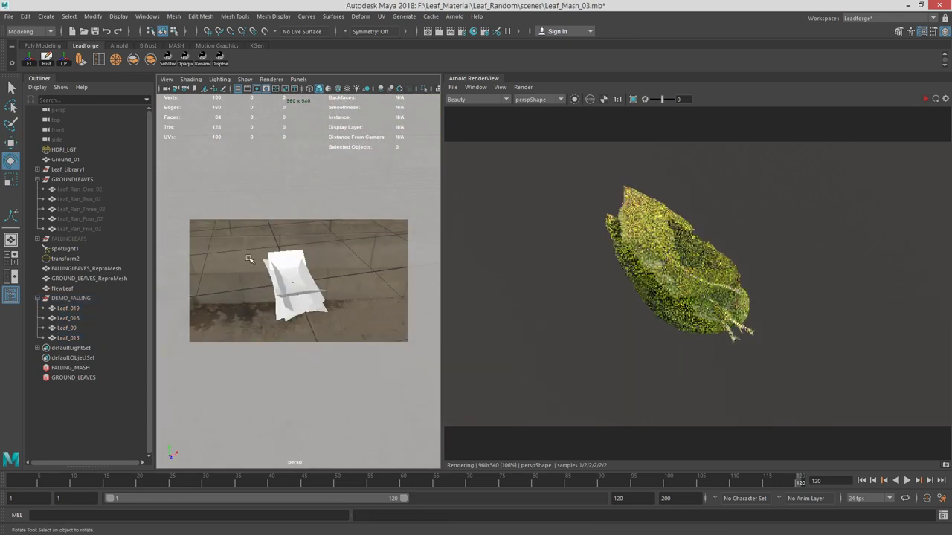
pyautogui.moveTo(230, 234); pyautogui.dragTo(387, 360)
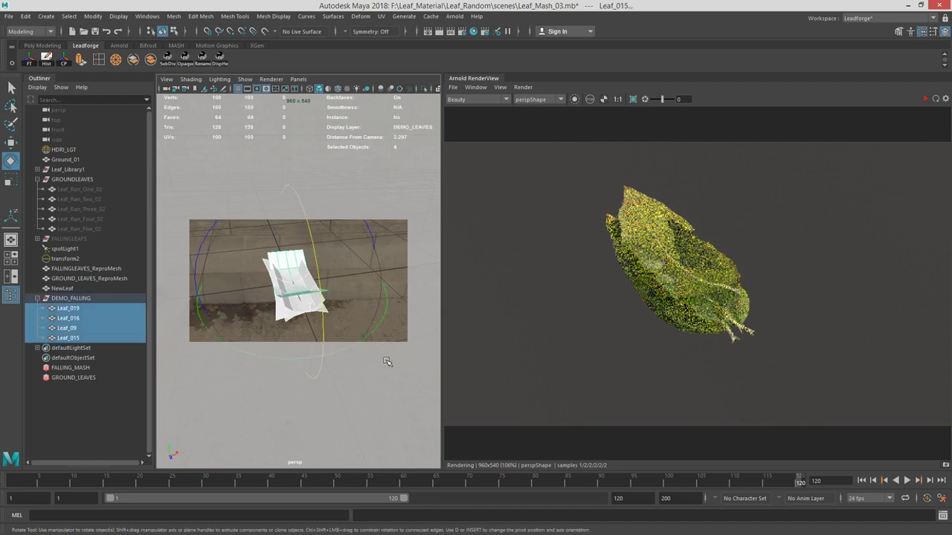
pyautogui.click(176, 45)
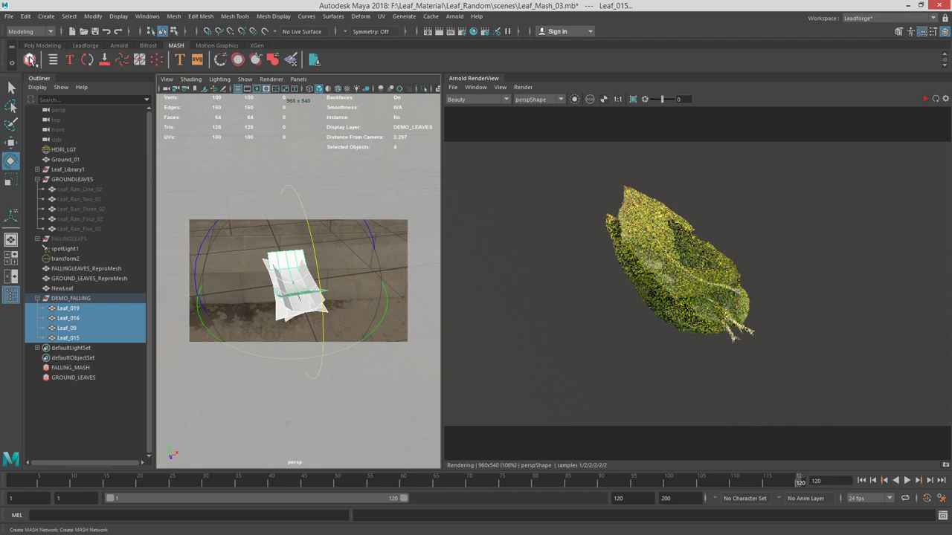
pyautogui.click(29, 61)
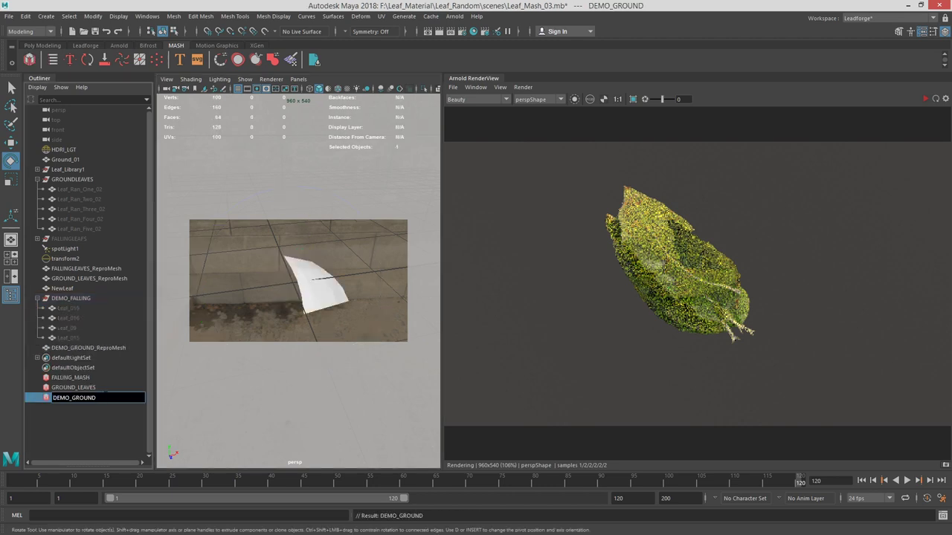
pyautogui.write('S')
pyautogui.press('Return')
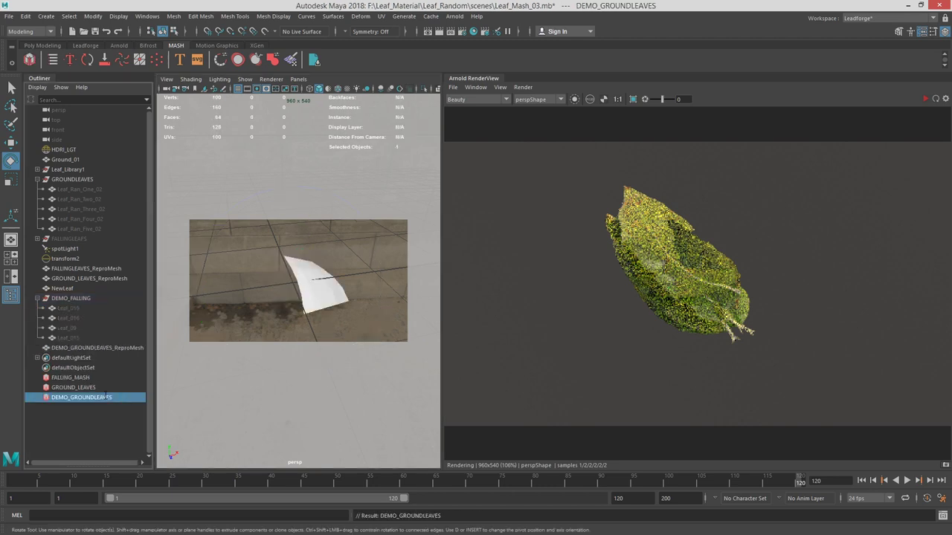
# Make the GroundPlane display layer visible and view the distributed leaves against the terrain
pyautogui.moveTo(951, 26); pyautogui.dragTo(661, 27)
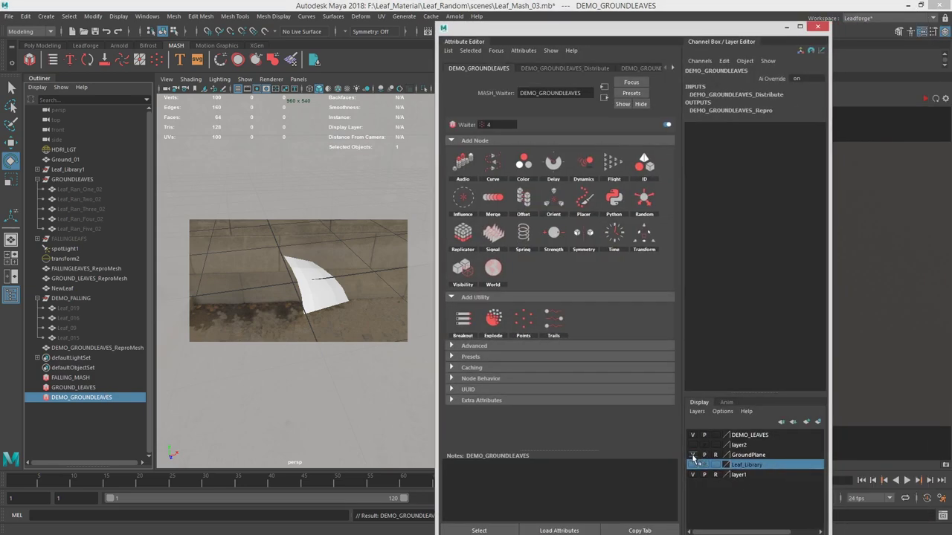
pyautogui.hotkey('ctrl', 'a')
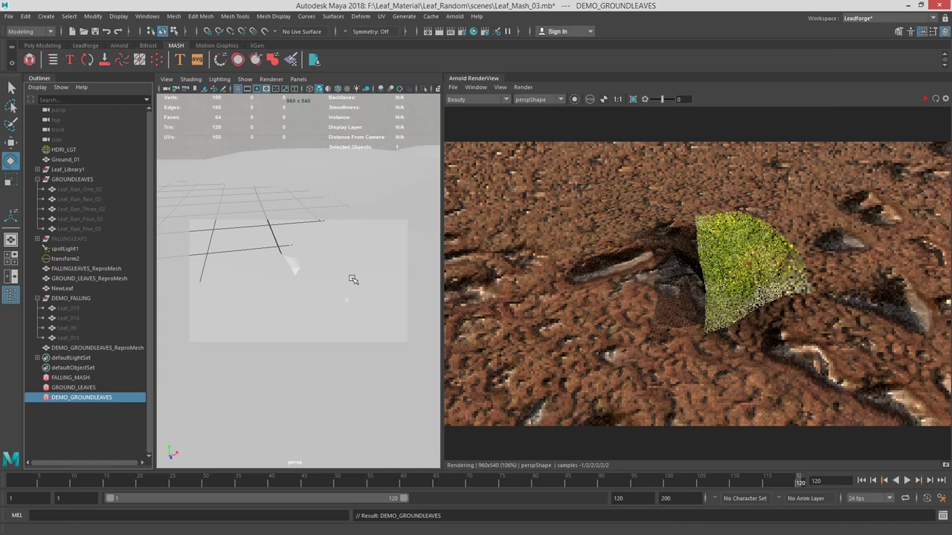
pyautogui.keyDown('alt'); pyautogui.moveTo(193, 242); pyautogui.dragTo(308, 272); pyautogui.keyUp('alt')
pyautogui.keyDown('alt'); pyautogui.moveTo(308, 272); pyautogui.dragTo(299, 287, button='right'); pyautogui.keyUp('alt')
pyautogui.keyDown('alt'); pyautogui.moveTo(300, 287); pyautogui.dragTo(323, 266); pyautogui.keyUp('alt')
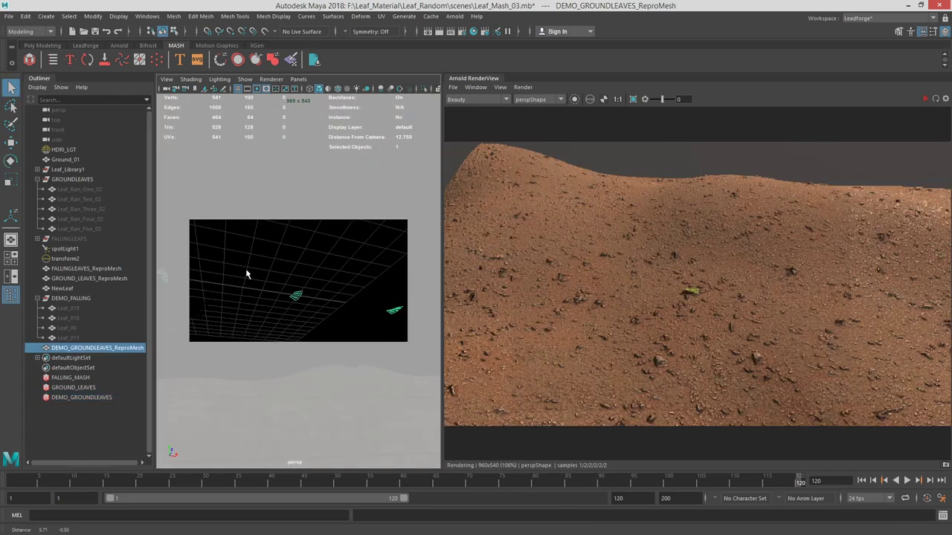
pyautogui.keyDown('alt'); pyautogui.moveTo(246, 272); pyautogui.dragTo(261, 297, button='right'); pyautogui.keyUp('alt')
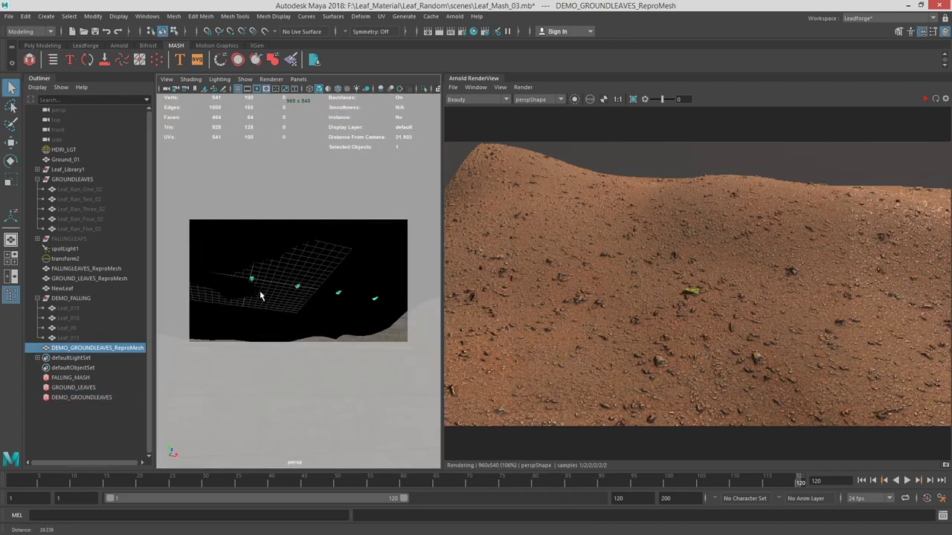
pyautogui.keyDown('alt'); pyautogui.moveTo(261, 297); pyautogui.dragTo(293, 285); pyautogui.keyUp('alt')
# Set the DEMO_GROUNDLEAVES Distribute node to 4 points with a Radial distribution type
pyautogui.moveTo(950, 46); pyautogui.dragTo(566, 14)
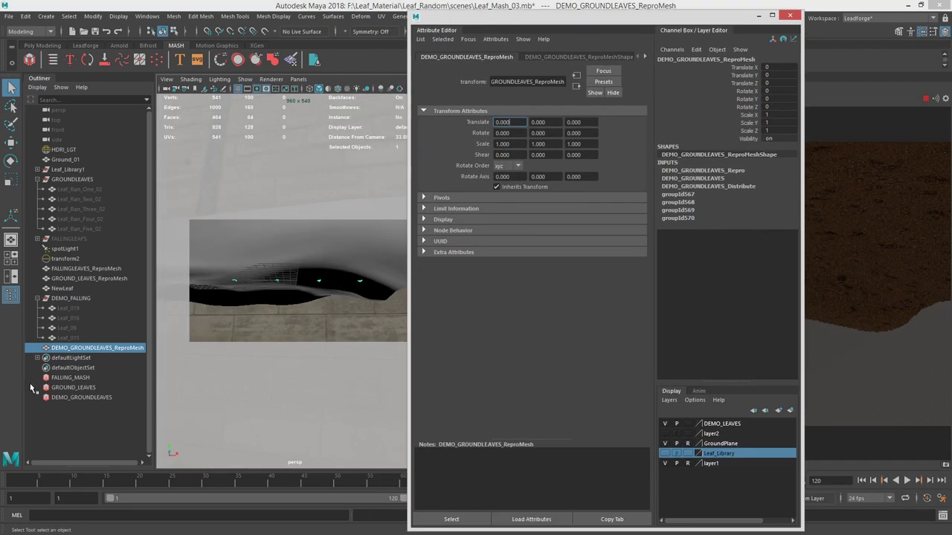
pyautogui.click(68, 397)
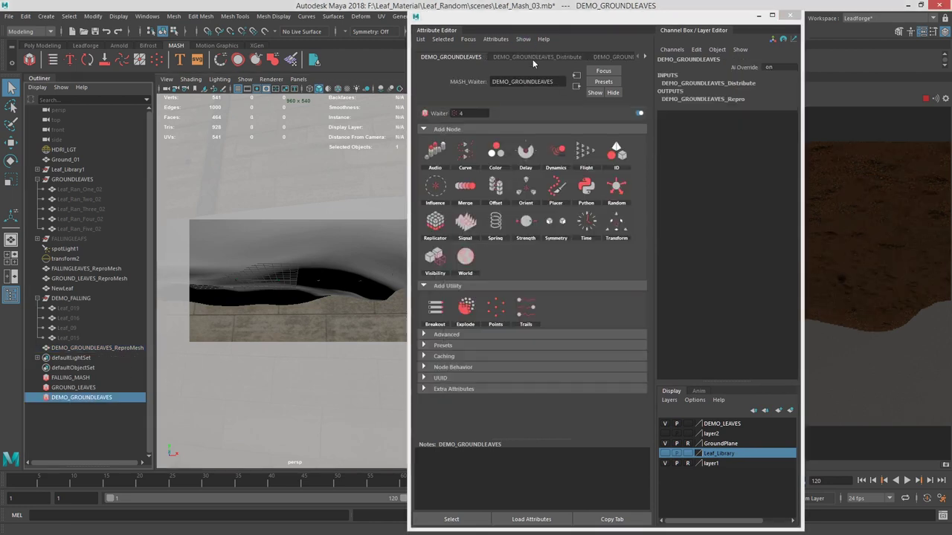
pyautogui.click(557, 55)
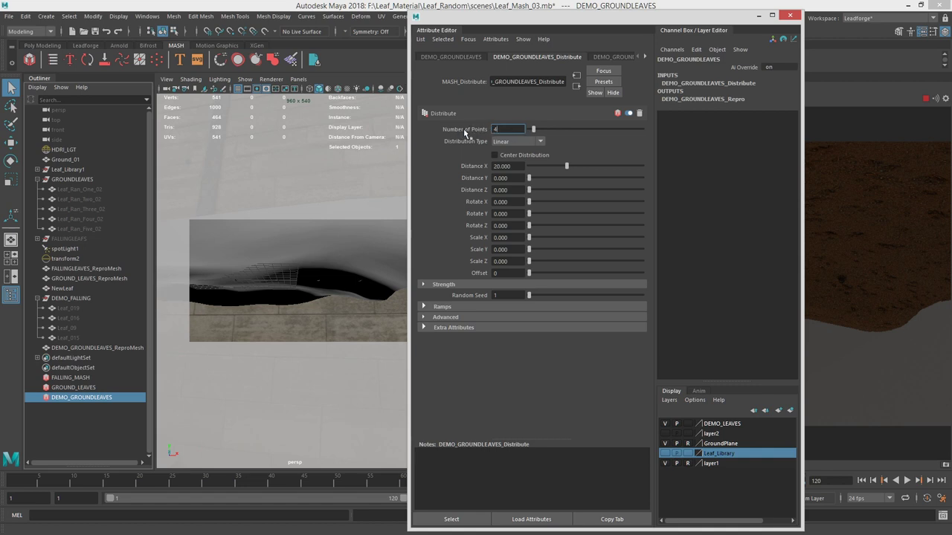
pyautogui.write('4')
pyautogui.click(525, 141)
pyautogui.click(516, 154)
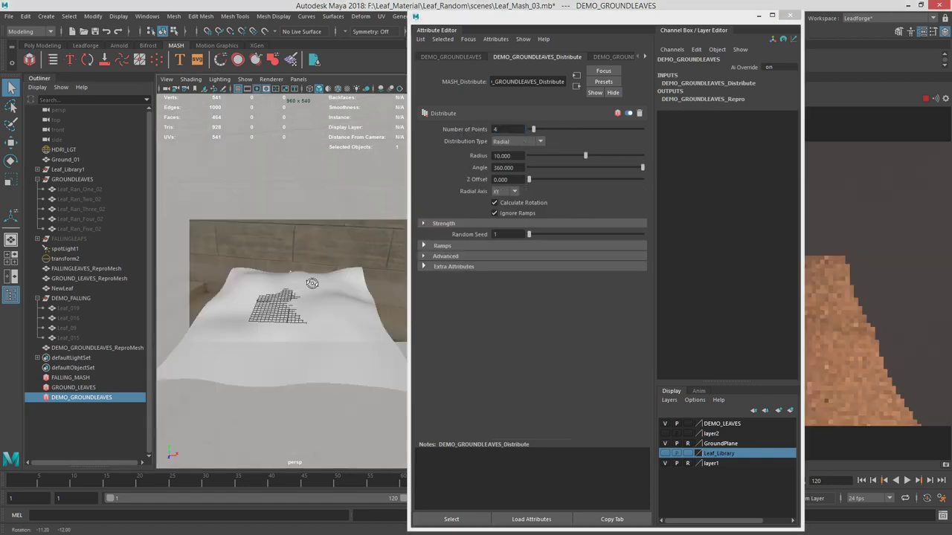
# Switch the DEMO_GROUNDLEAVES distribution type to Mesh and connect the Ground_01 terrain as its input mesh
pyautogui.click(520, 141)
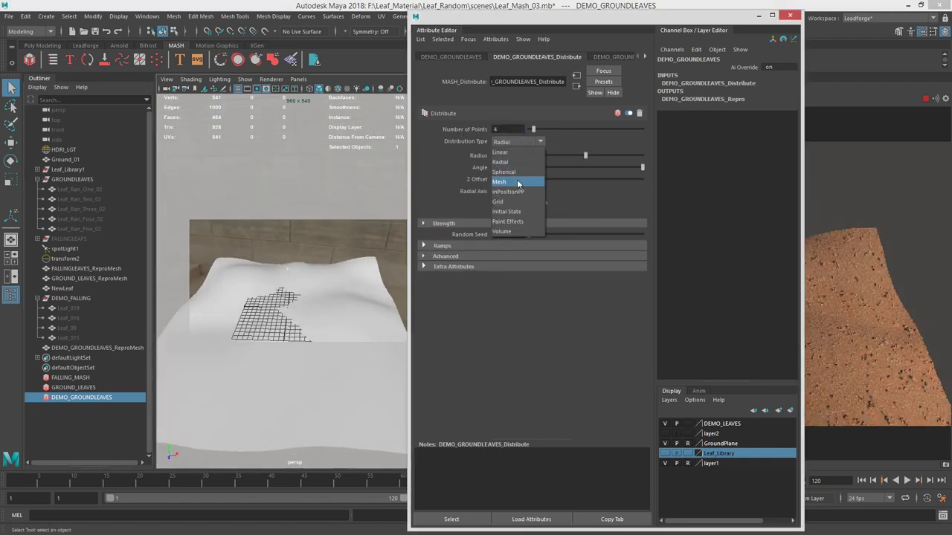
pyautogui.click(524, 181)
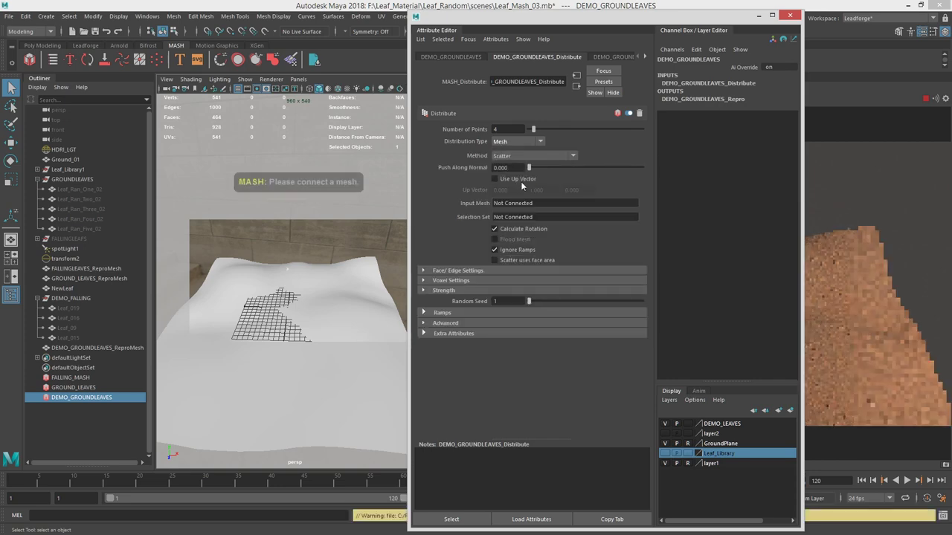
pyautogui.moveTo(553, 17); pyautogui.dragTo(951, 52)
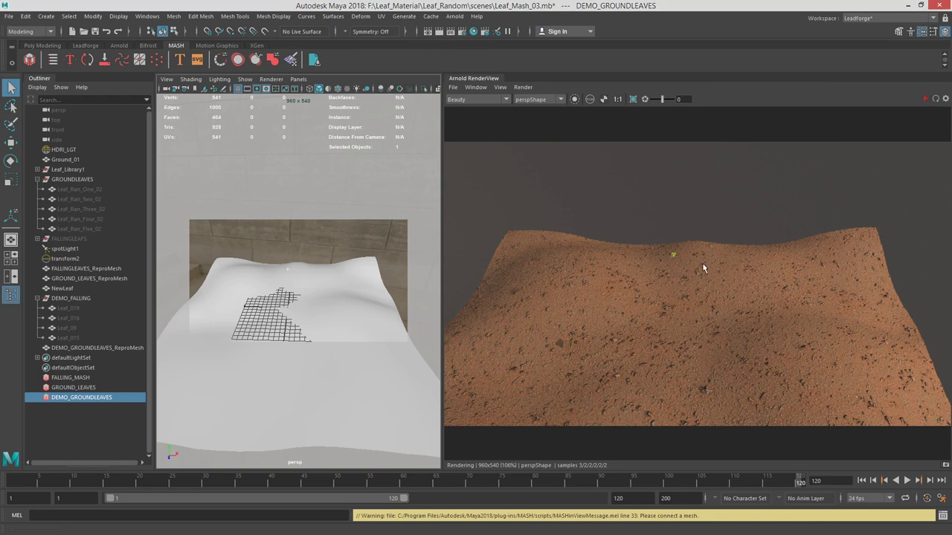
pyautogui.moveTo(951, 83); pyautogui.dragTo(554, 43)
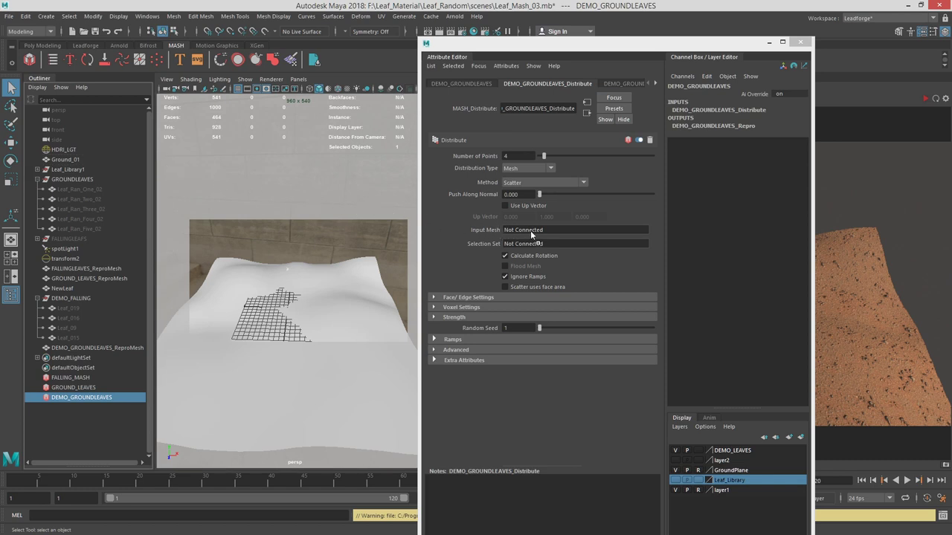
pyautogui.moveTo(545, 230); pyautogui.dragTo(546, 229, button='middle')
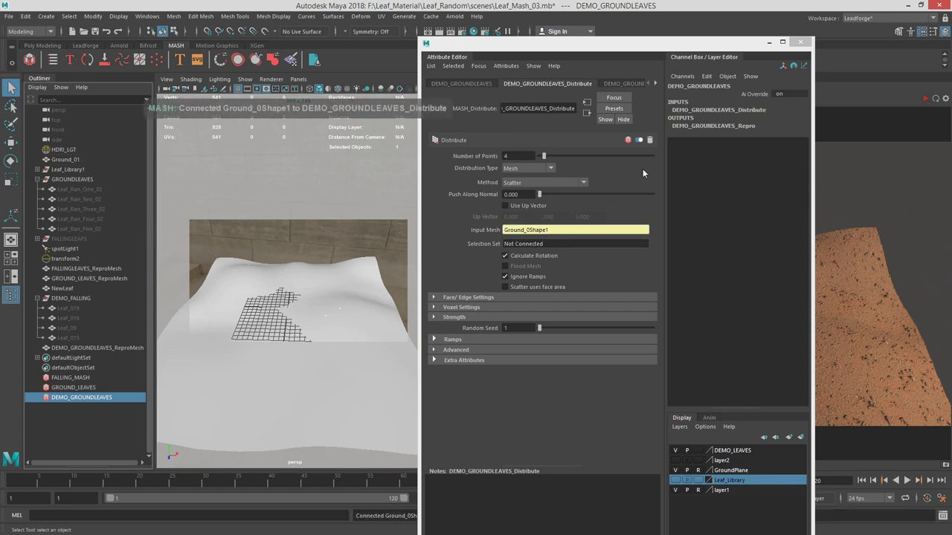
# Start the live Arnold render and view the leaves on the terrain from a steeper overhead angle
pyautogui.moveTo(532, 43); pyautogui.dragTo(950, 69)
pyautogui.click(925, 99)
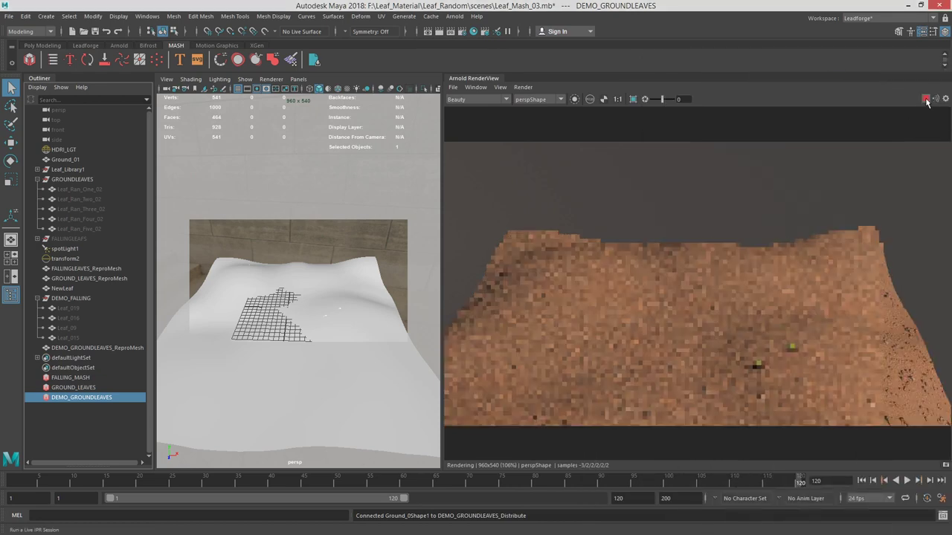
pyautogui.keyDown('alt'); pyautogui.moveTo(325, 330); pyautogui.dragTo(288, 258); pyautogui.keyUp('alt')
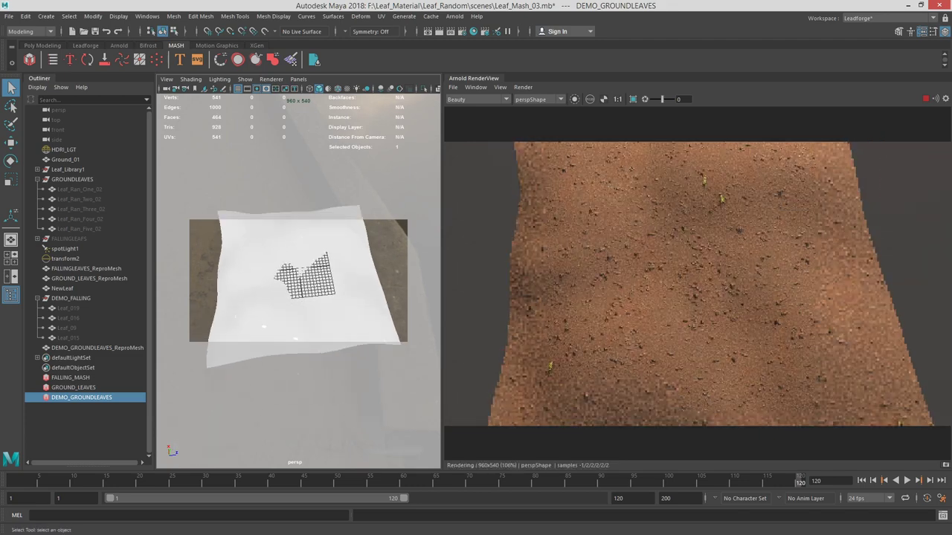
# Set the number of points in the DEMO_GROUNDLEAVES Distribute node to 500 and view the denser scatter in the render
pyautogui.hotkey('ctrl', 'a')
pyautogui.moveTo(410, 426); pyautogui.dragTo(406, 531)
pyautogui.moveTo(297, 69); pyautogui.dragTo(153, 35)
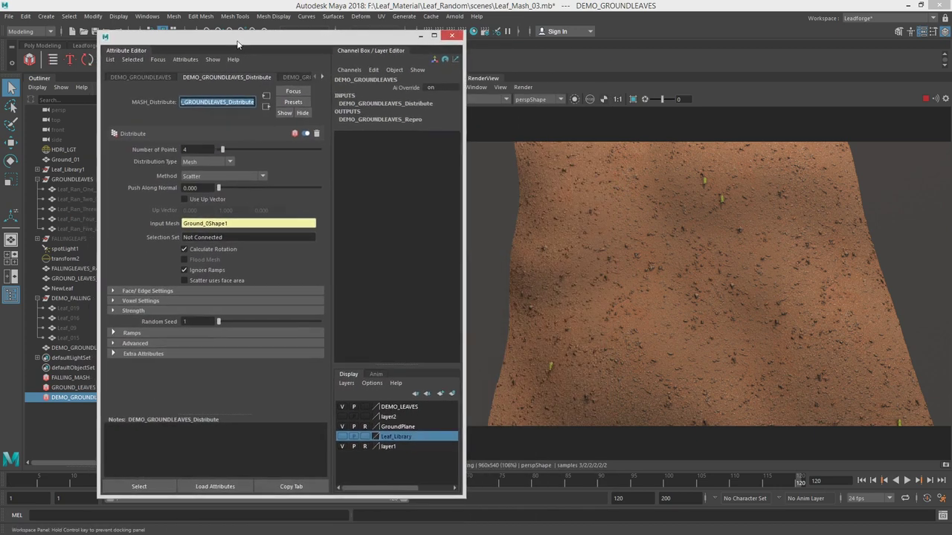
pyautogui.moveTo(241, 150); pyautogui.dragTo(397, 161)
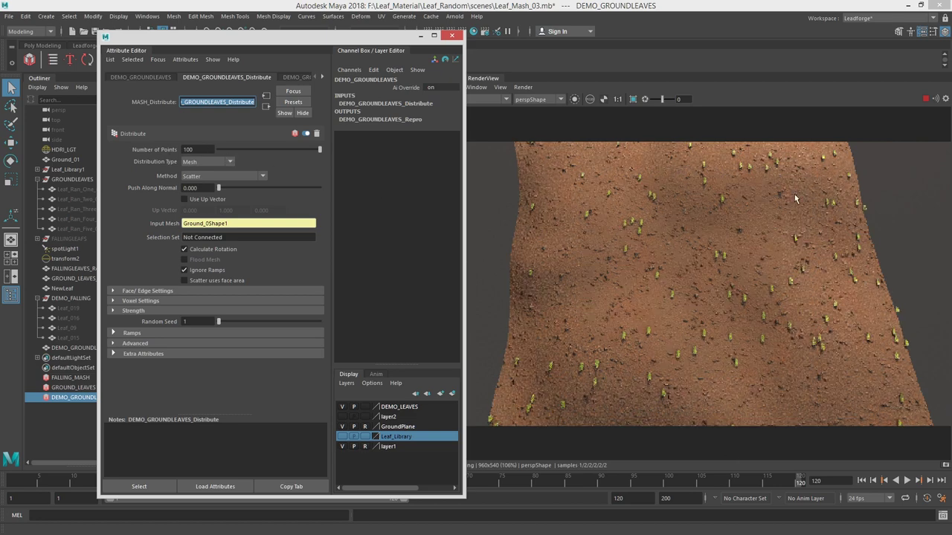
pyautogui.moveTo(202, 153); pyautogui.dragTo(122, 154)
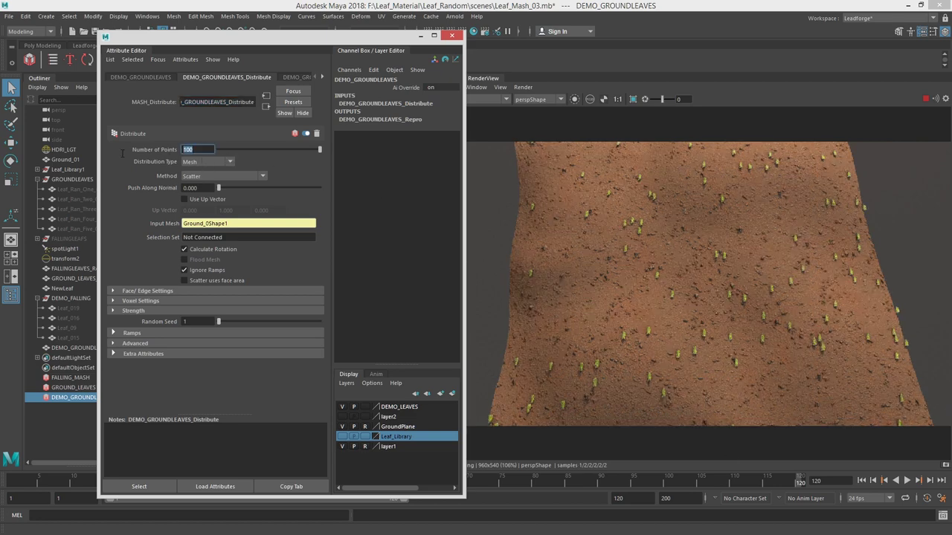
pyautogui.press('Return')
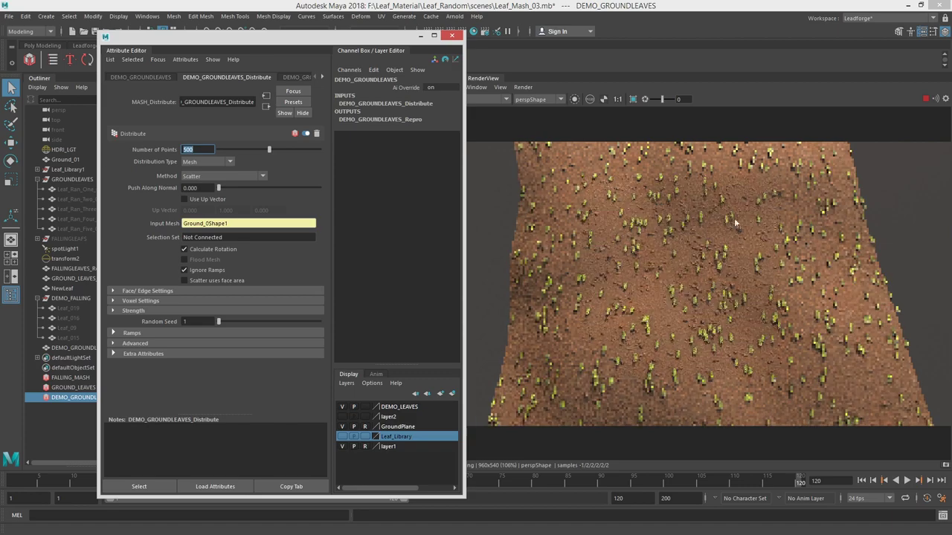
pyautogui.moveTo(343, 37); pyautogui.dragTo(951, 85)
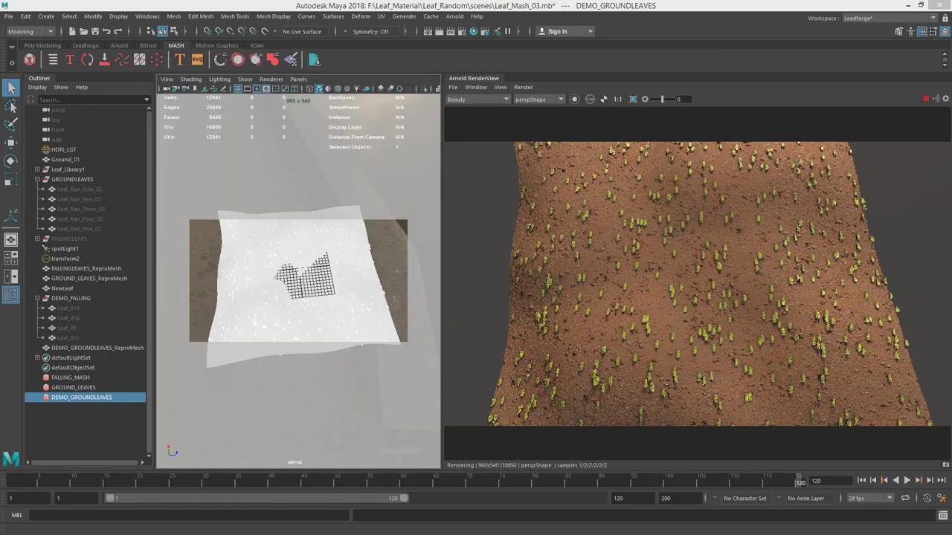
# Inspect the ground leaves up close in the render and review the subdivision and displacement attributes of the DEMO_GROUNDLEAVES_ReproMesh shape
pyautogui.keyDown('alt'); pyautogui.moveTo(268, 320); pyautogui.dragTo(307, 275); pyautogui.keyUp('alt')
pyautogui.keyDown('alt'); pyautogui.moveTo(306, 275); pyautogui.dragTo(397, 312, button='right'); pyautogui.keyUp('alt')
pyautogui.keyDown('alt'); pyautogui.moveTo(397, 312); pyautogui.dragTo(371, 276, button='middle'); pyautogui.keyUp('alt')
pyautogui.keyDown('alt'); pyautogui.moveTo(365, 280); pyautogui.dragTo(351, 287); pyautogui.keyUp('alt')
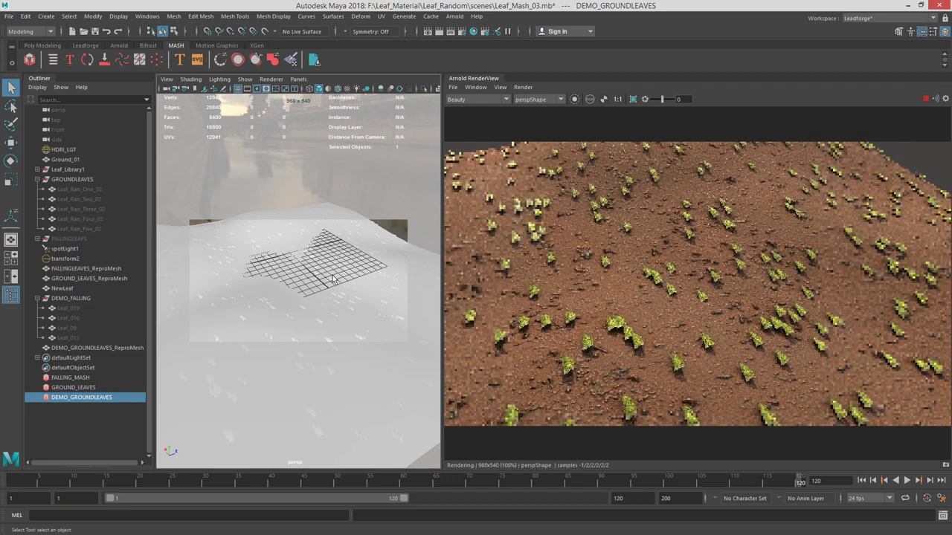
pyautogui.keyDown('alt'); pyautogui.moveTo(351, 288); pyautogui.dragTo(536, 281, button='right'); pyautogui.keyUp('alt')
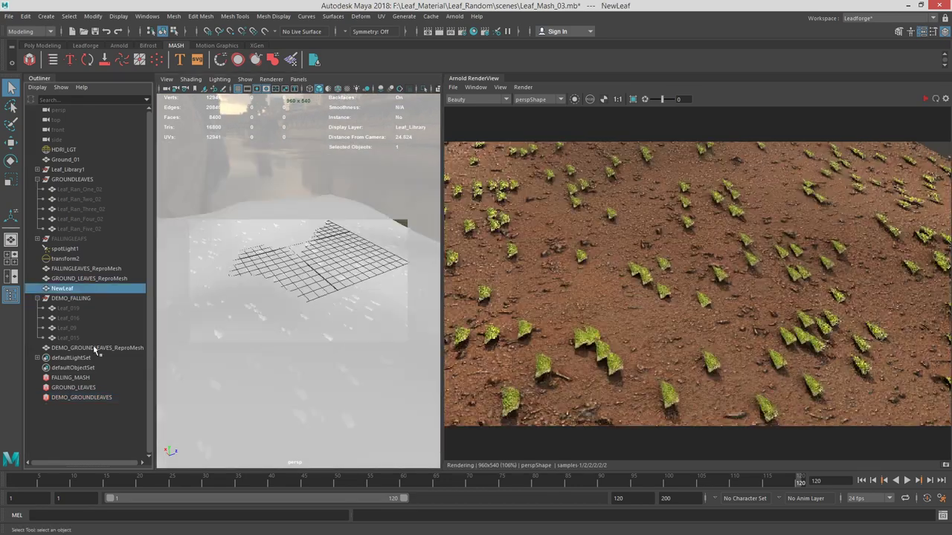
pyautogui.click(98, 347)
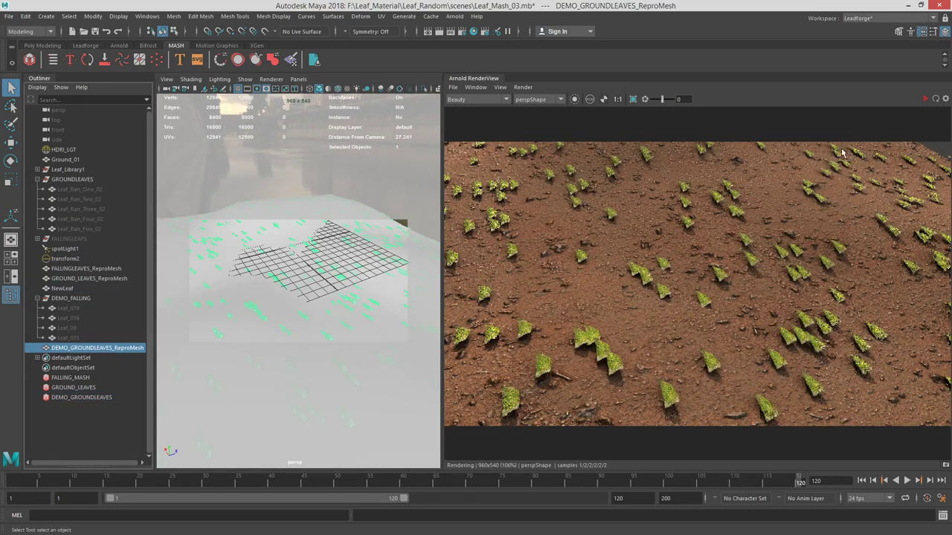
pyautogui.moveTo(951, 37); pyautogui.dragTo(322, 36)
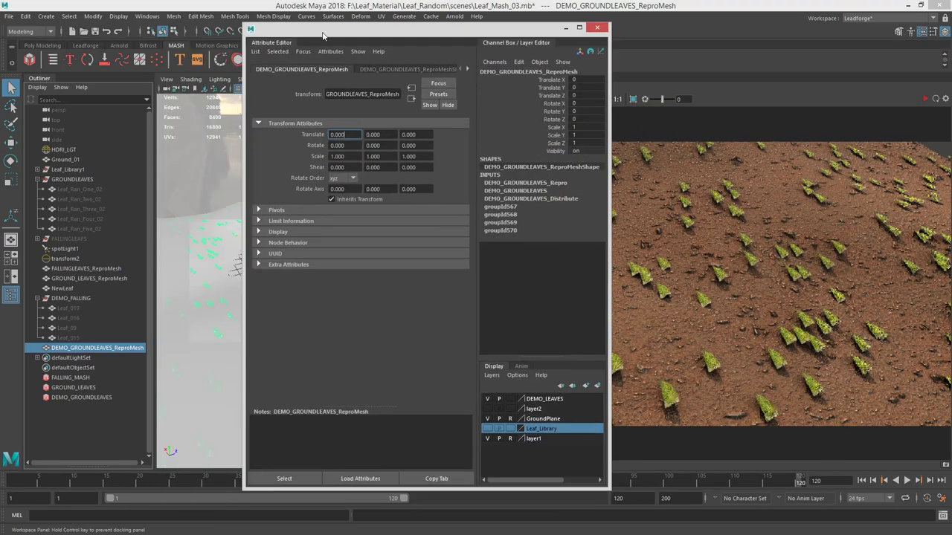
pyautogui.click(369, 69)
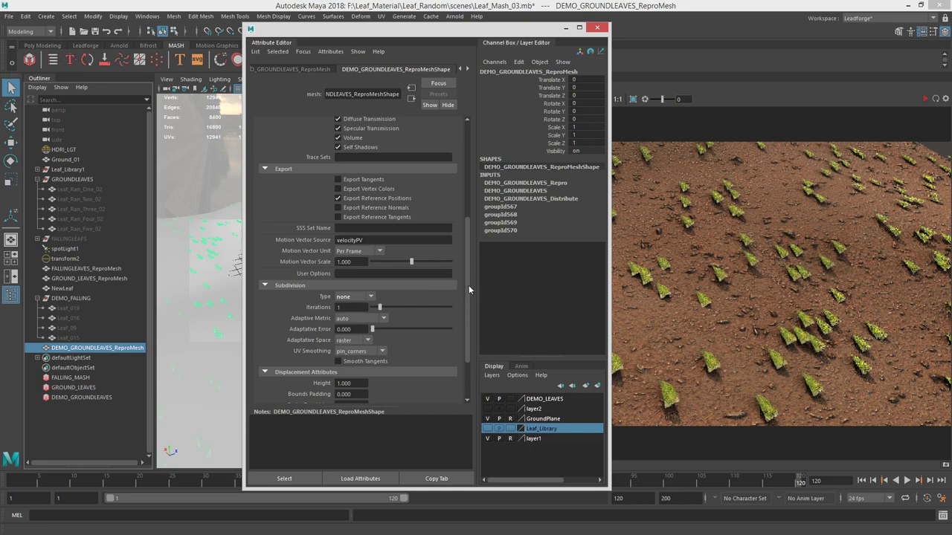
pyautogui.scroll(-3, 468, 294)
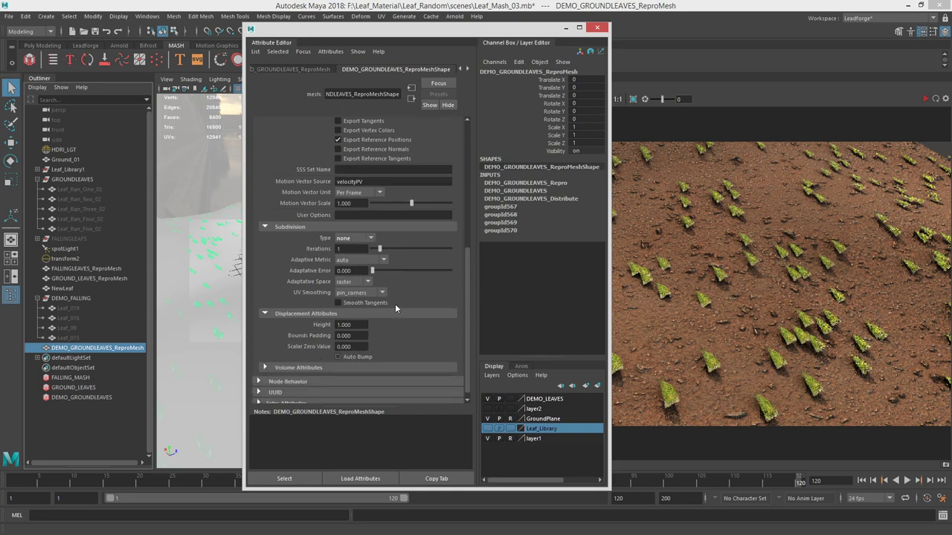
# Run the saved scripts on DEMO_GROUNDLEAVES_ReproMesh to disable Opaque and apply catclark subdivision with 3 iterations, 0.050 displacement height and Auto Bump
pyautogui.hotkey('ctrl', 'a')
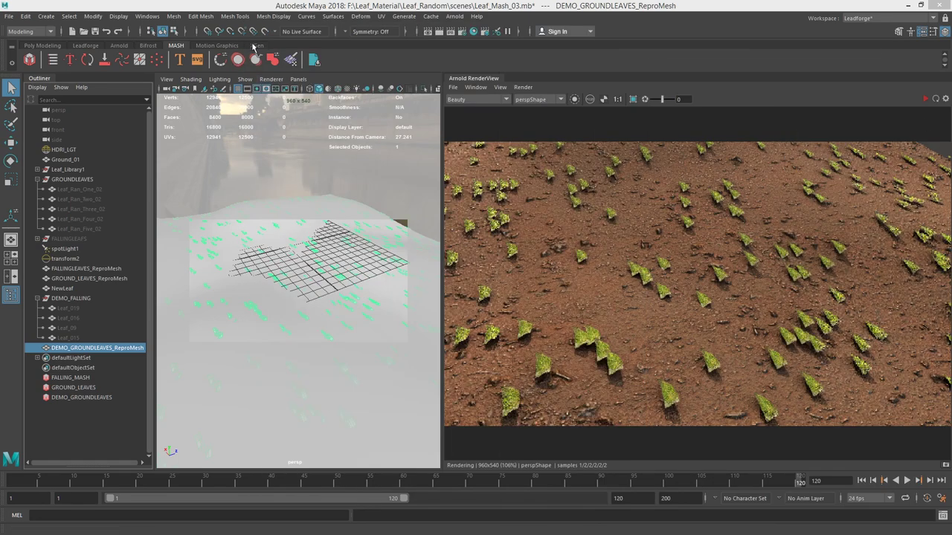
pyautogui.click(88, 46)
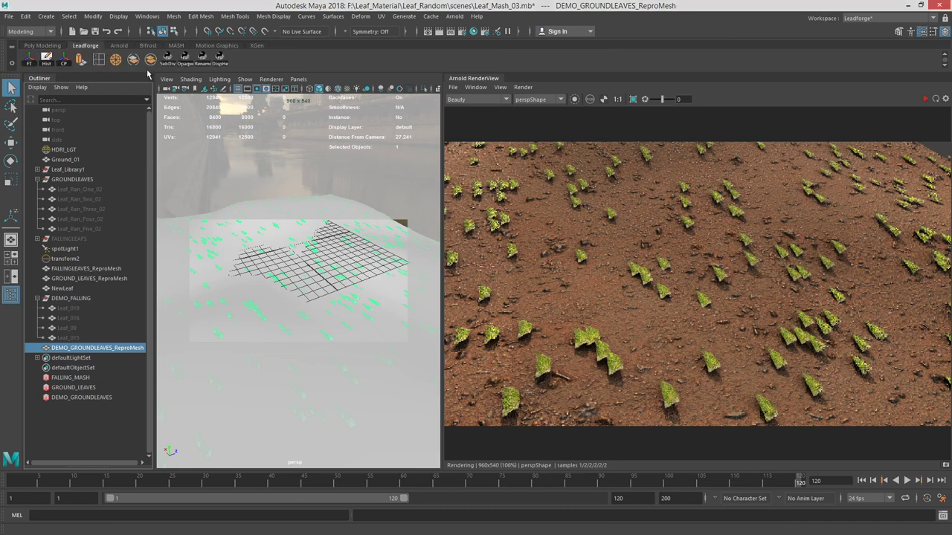
pyautogui.click(186, 59)
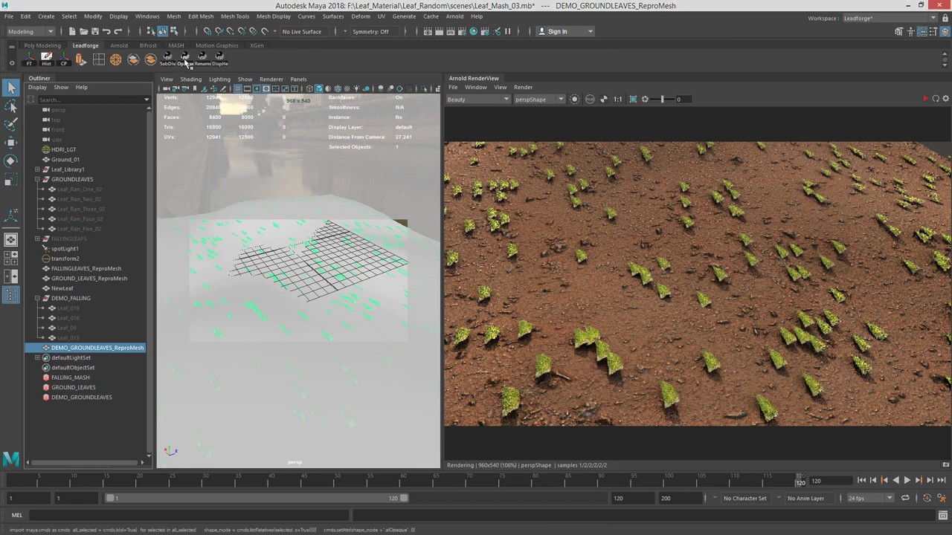
pyautogui.click(528, 91)
pyautogui.click(540, 99)
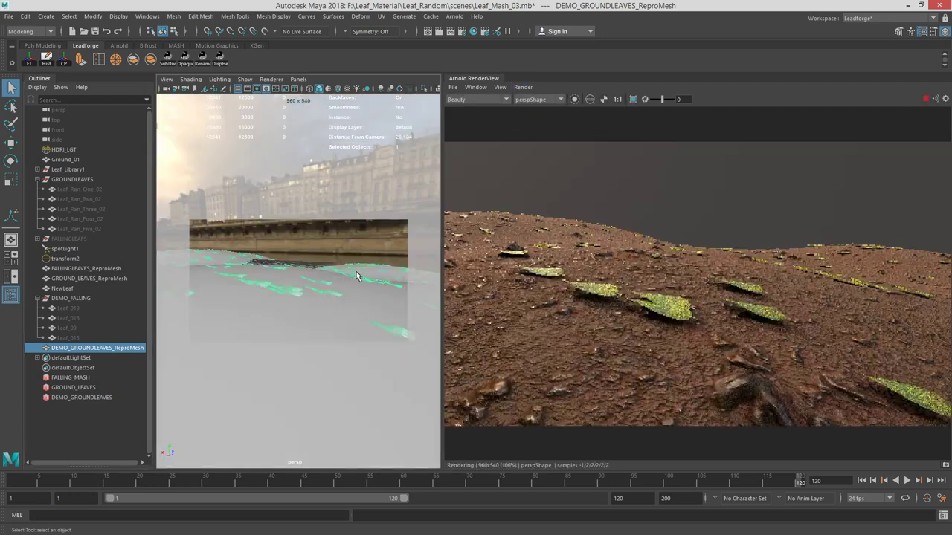
# Raise the Number of Points in the DEMO_GROUNDLEAVES Distribute node to 1000 and refresh the render
pyautogui.keyDown('alt'); pyautogui.moveTo(356, 275); pyautogui.dragTo(327, 285); pyautogui.keyUp('alt')
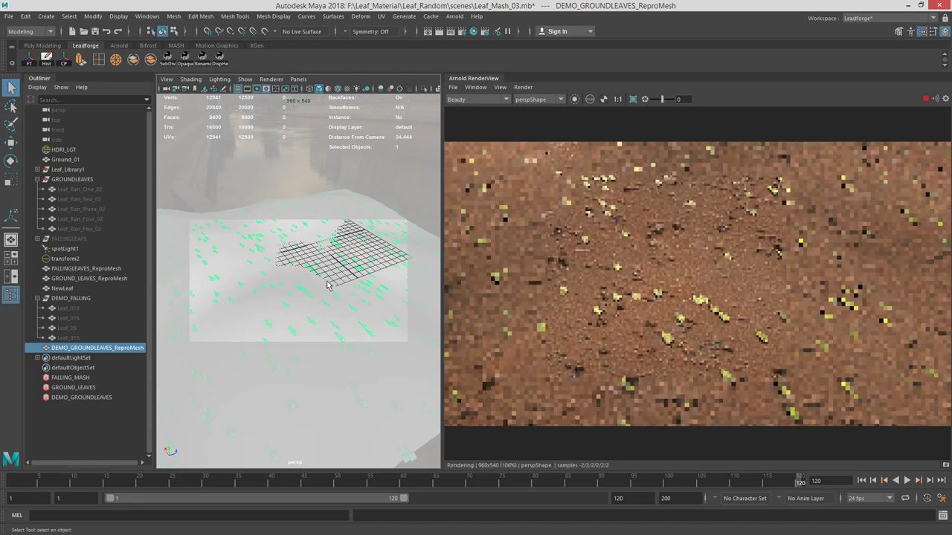
pyautogui.moveTo(329, 286)
pyautogui.keyDown('alt'); pyautogui.mouseDown(button='right')
pyautogui.moveTo(272, 280)
pyautogui.moveTo(331, 282)
pyautogui.mouseUp(button='right'); pyautogui.keyUp('alt')
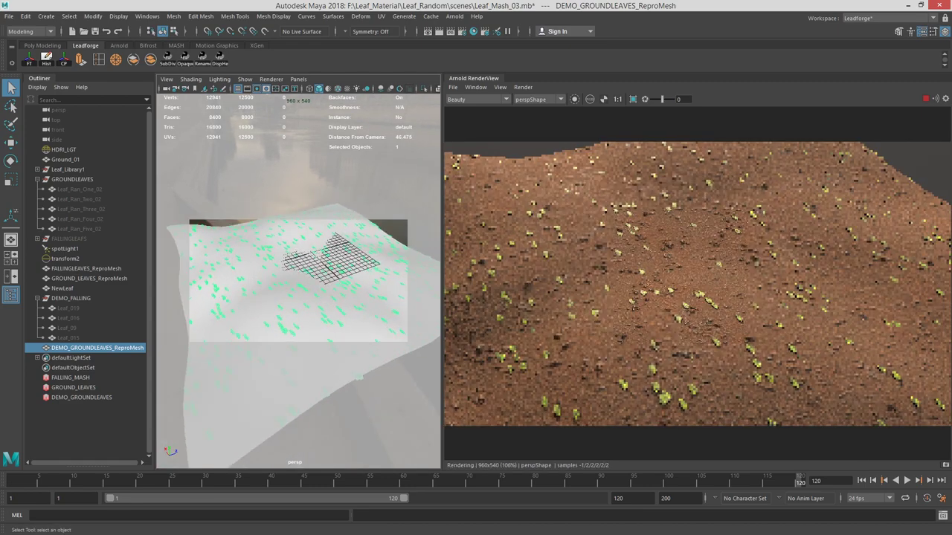
pyautogui.hotkey('ctrl', 'a')
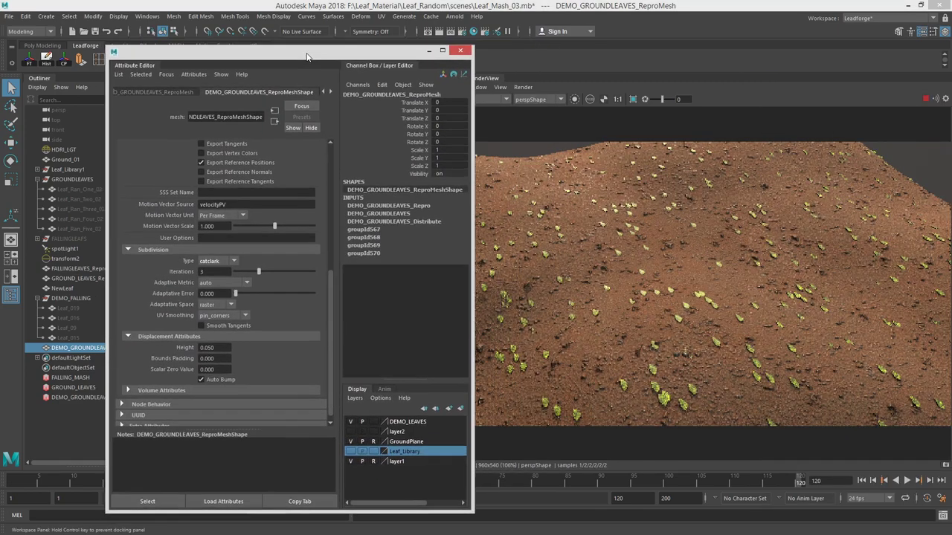
pyautogui.moveTo(307, 56); pyautogui.dragTo(287, 42)
pyautogui.click(80, 397)
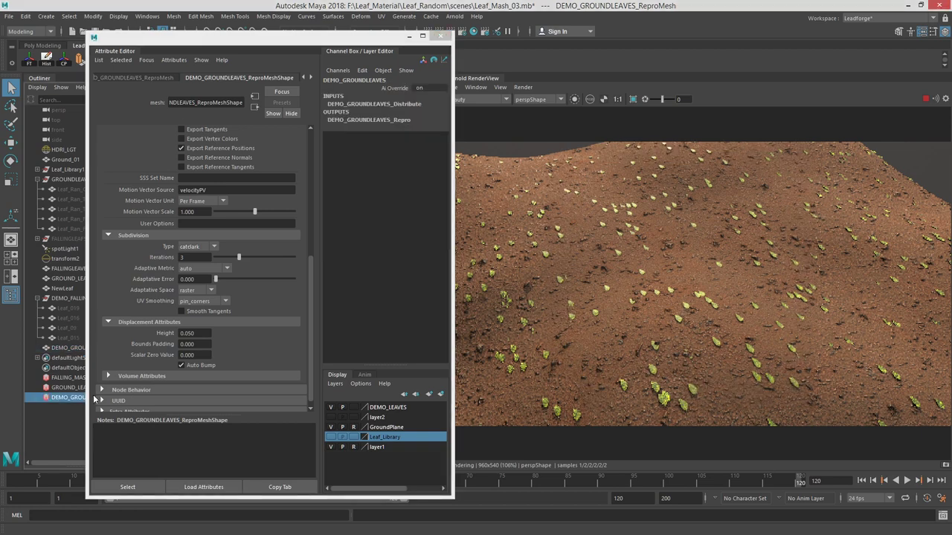
pyautogui.moveTo(219, 37)
pyautogui.mouseDown()
pyautogui.moveTo(260, 37)
pyautogui.moveTo(234, 36)
pyautogui.mouseUp()
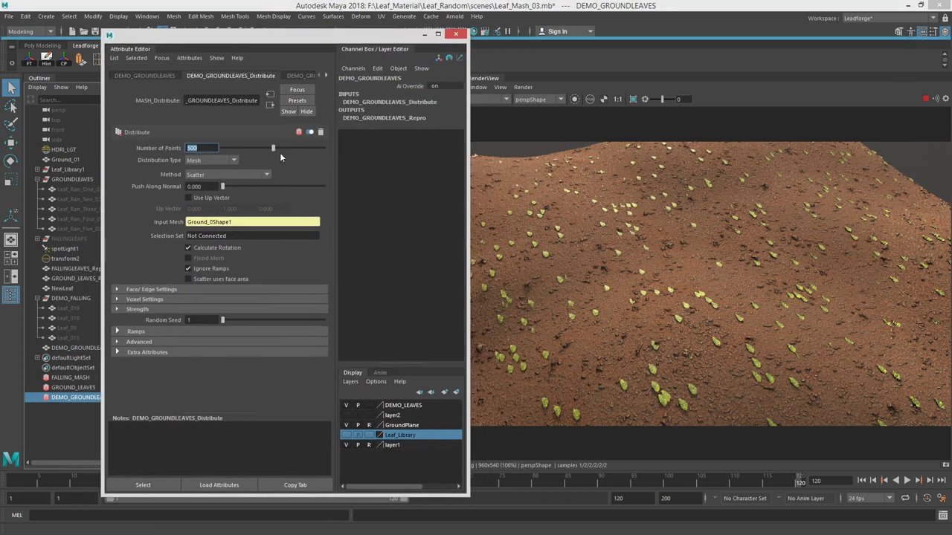
pyautogui.moveTo(283, 145); pyautogui.dragTo(340, 147)
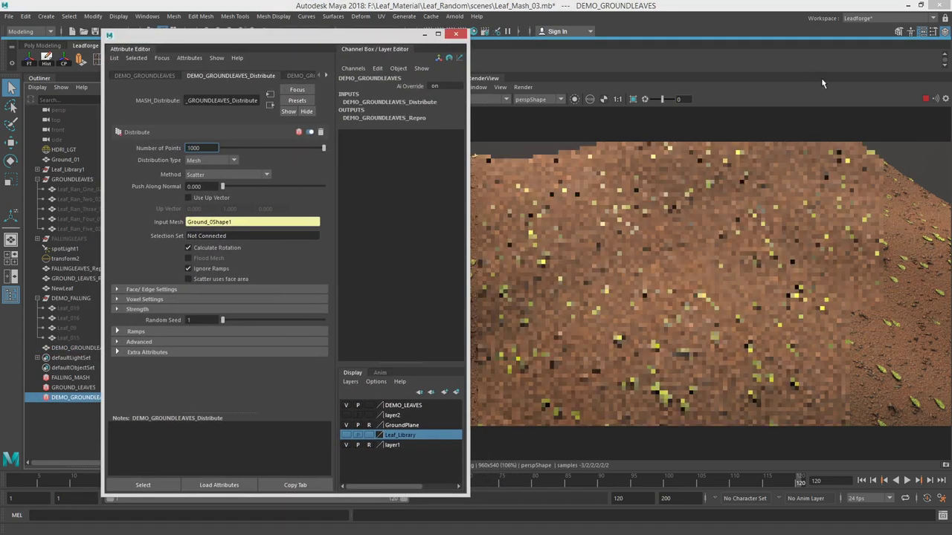
pyautogui.click(929, 100)
pyautogui.click(928, 100)
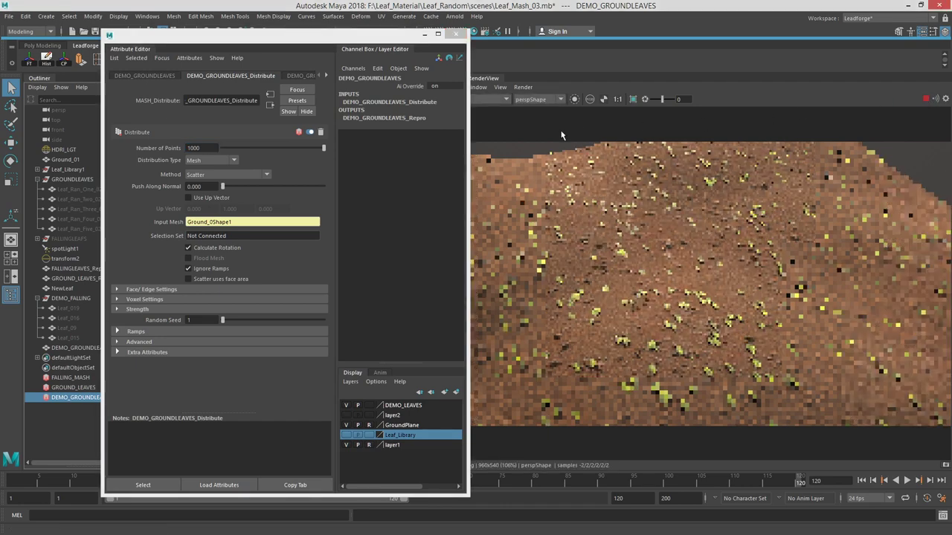
pyautogui.click(927, 100)
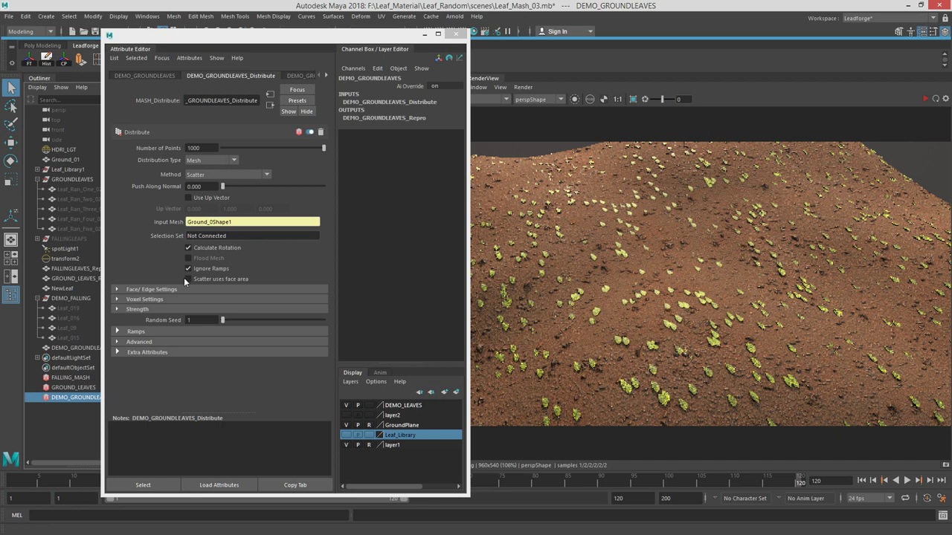
# Add an ID node to the DEMO_GROUNDLEAVES MASH network after checking the leaf objects in its Repro node
pyautogui.click(148, 75)
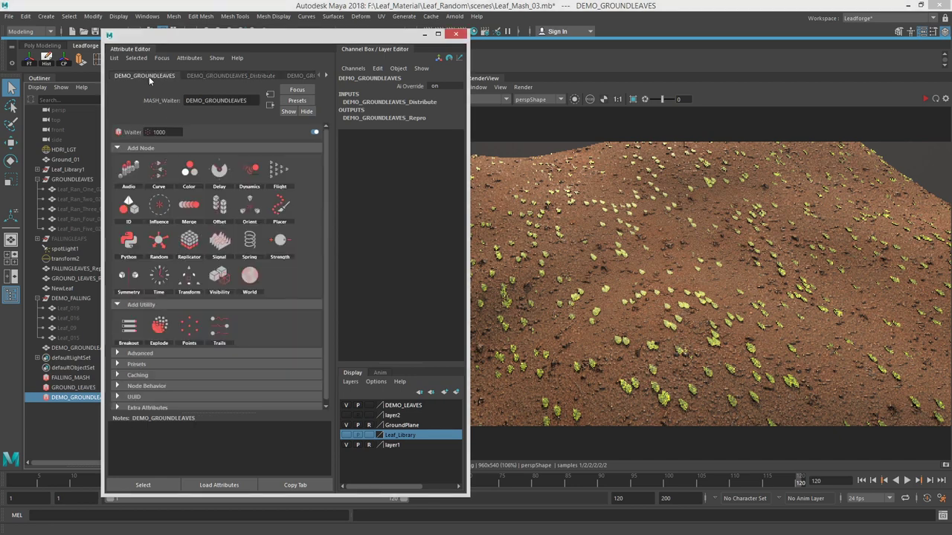
pyautogui.moveTo(217, 44); pyautogui.dragTo(327, 21)
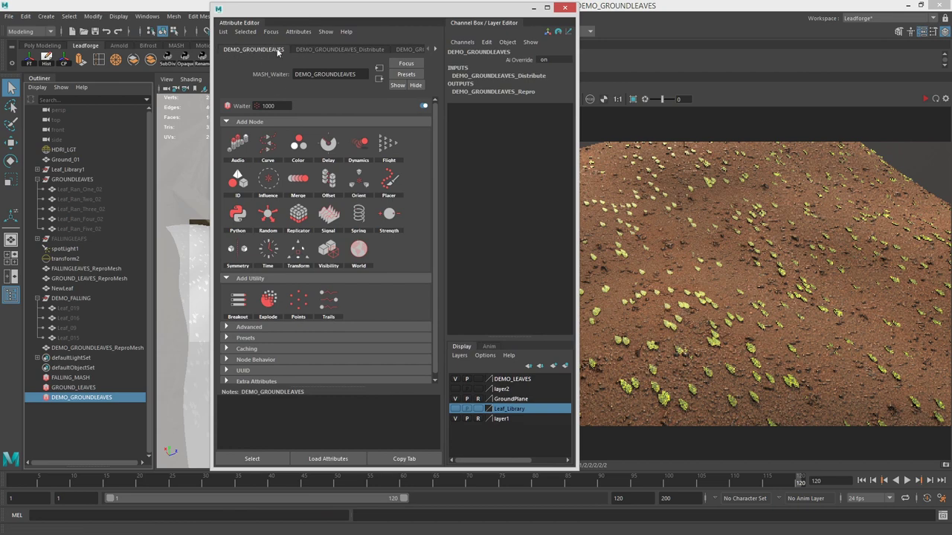
pyautogui.click(87, 446)
pyautogui.click(83, 397)
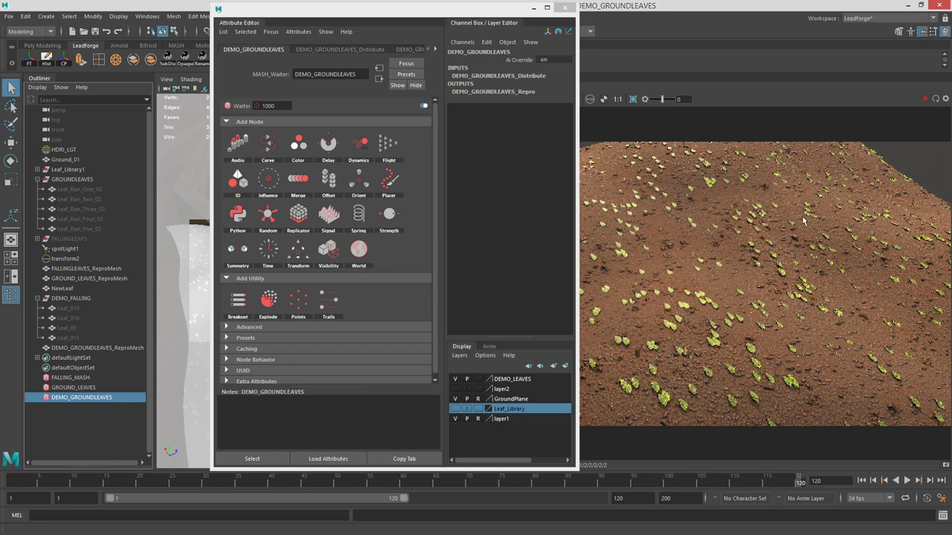
pyautogui.click(408, 49)
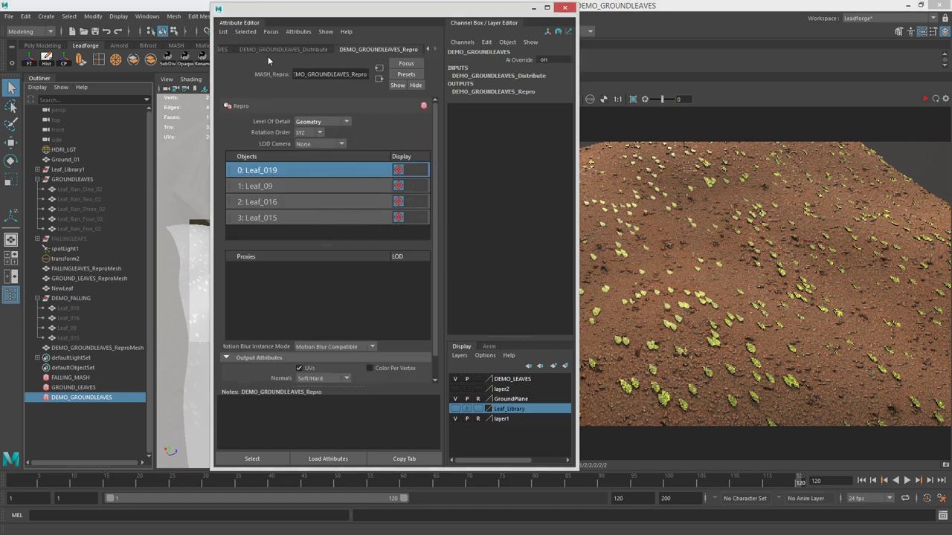
pyautogui.click(230, 50)
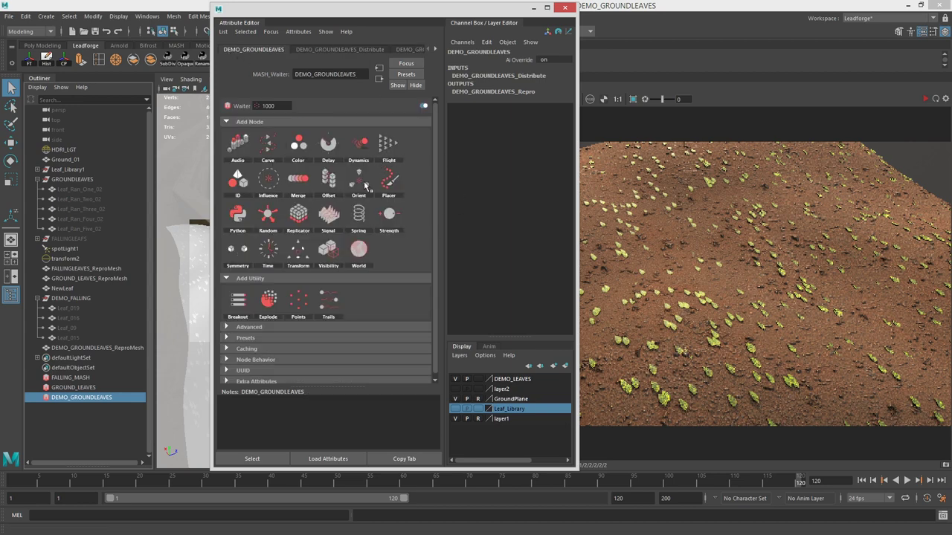
pyautogui.click(239, 182)
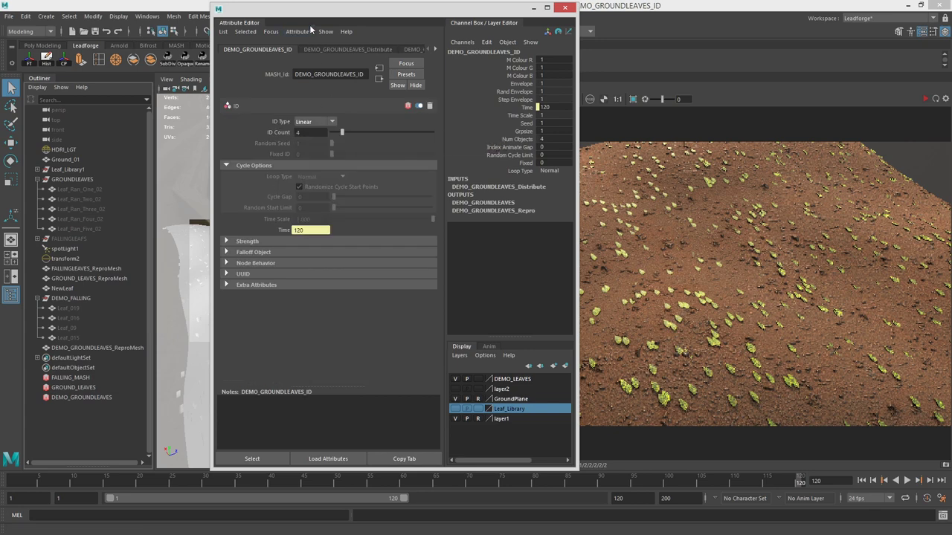
# Set the ID Type to Random and re-render to check the leaf variety up close
pyautogui.moveTo(315, 12); pyautogui.dragTo(25, 25)
pyautogui.click(244, 147)
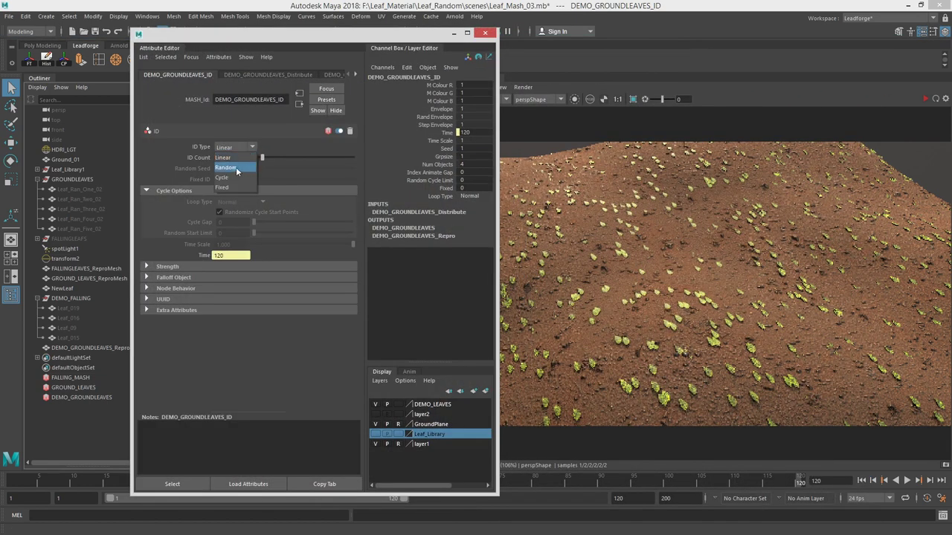
pyautogui.click(236, 168)
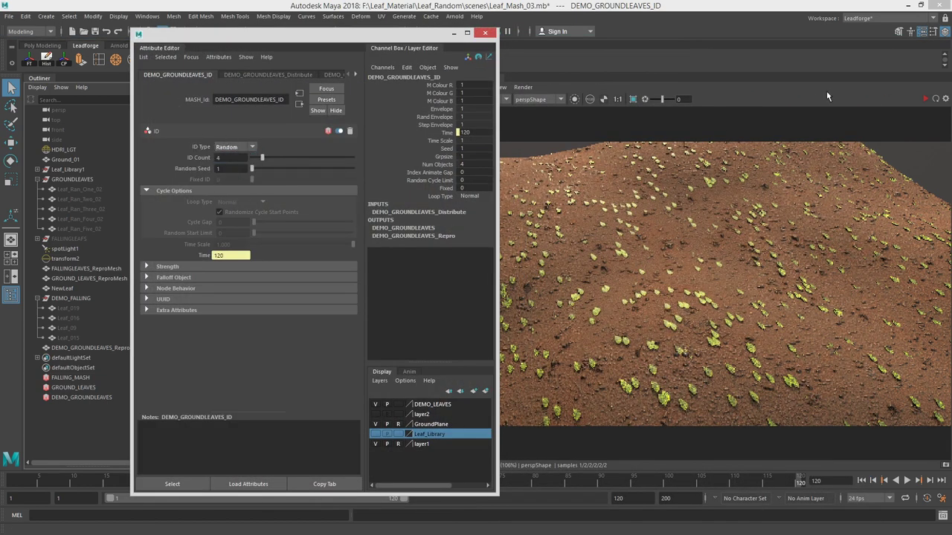
pyautogui.click(928, 99)
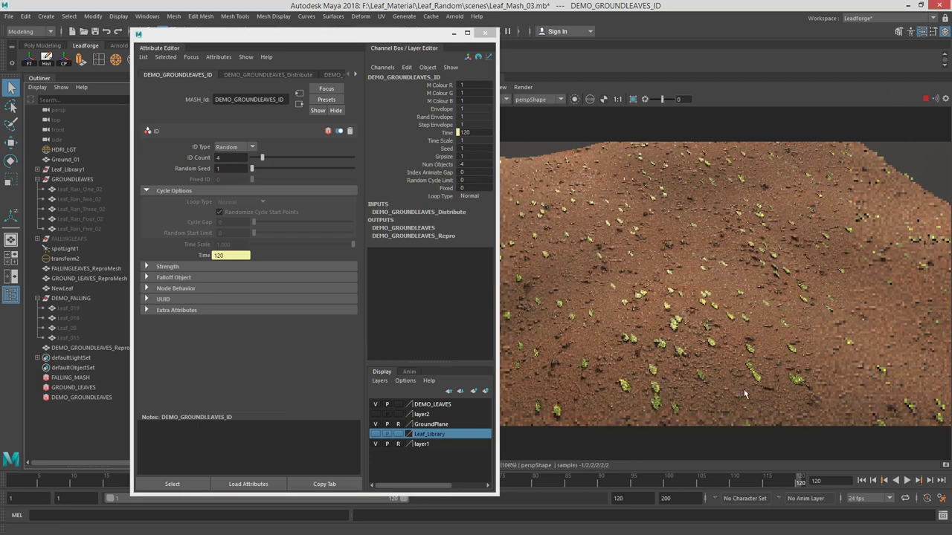
pyautogui.scroll(4, 751, 353)
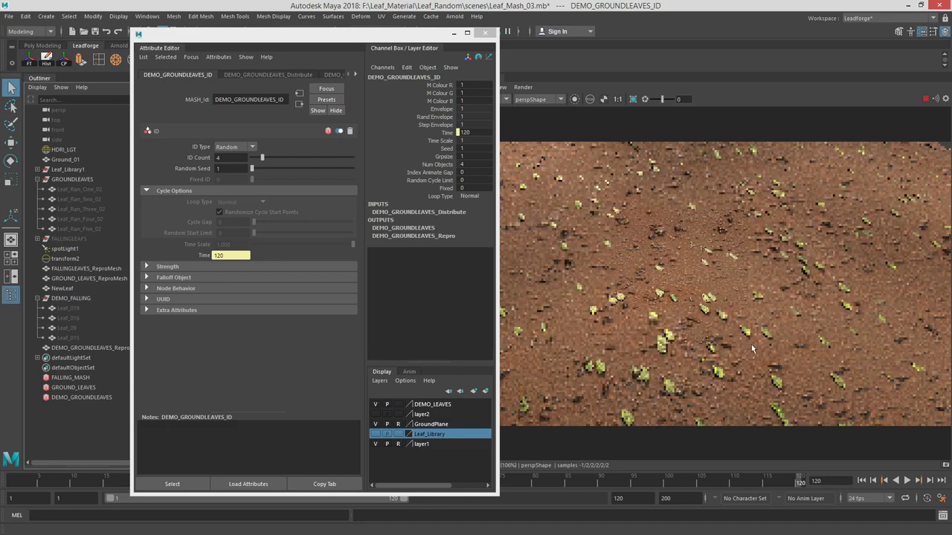
pyautogui.scroll(5, 751, 347)
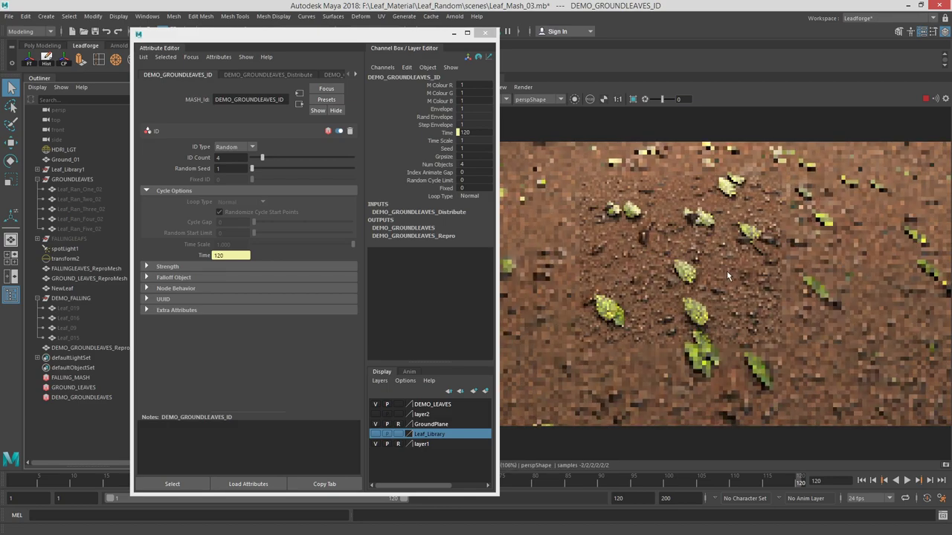
pyautogui.keyDown('alt'); pyautogui.moveTo(728, 276); pyautogui.dragTo(773, 271); pyautogui.keyUp('alt')
pyautogui.scroll(-3, 747, 278)
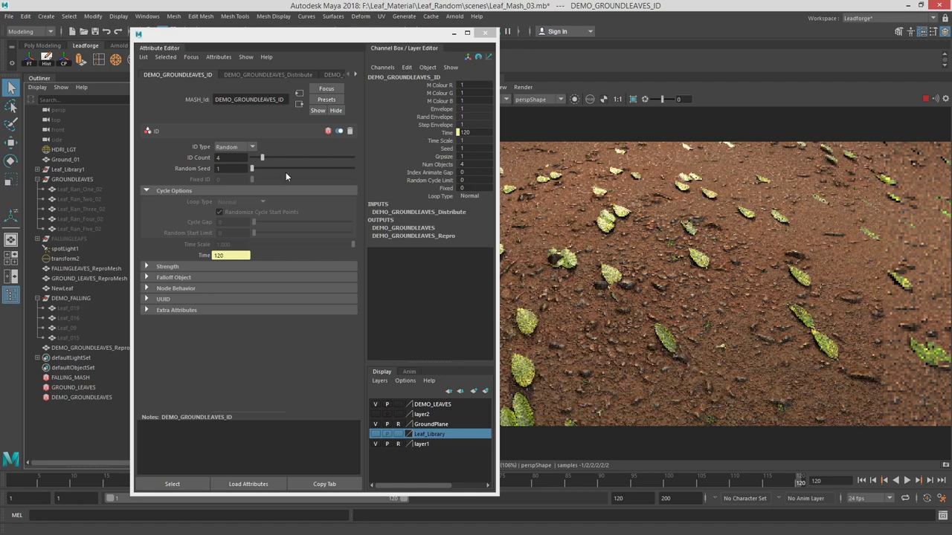
# Set the ID node's Random Seed to 26 and re-render the ground from a wider view
pyautogui.click(277, 168)
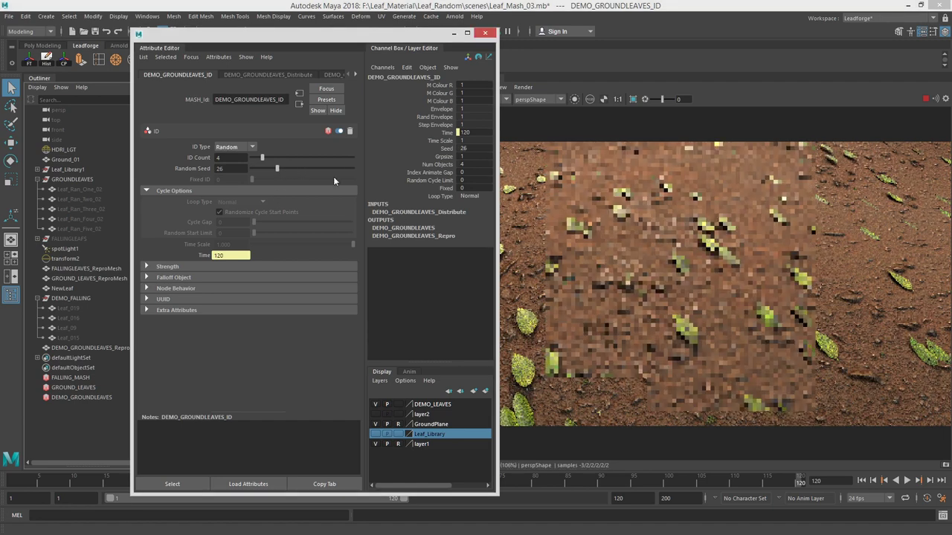
pyautogui.click(926, 99)
pyautogui.moveTo(334, 36); pyautogui.dragTo(950, 89)
pyautogui.moveTo(334, 266)
pyautogui.keyDown('alt'); pyautogui.mouseDown(button='right')
pyautogui.moveTo(221, 261)
pyautogui.moveTo(330, 262)
pyautogui.mouseUp(button='right'); pyautogui.keyUp('alt')
pyautogui.moveTo(330, 263)
pyautogui.keyDown('alt'); pyautogui.mouseDown()
pyautogui.moveTo(316, 266)
pyautogui.moveTo(332, 250)
pyautogui.moveTo(341, 255)
pyautogui.mouseUp(); pyautogui.keyUp('alt')
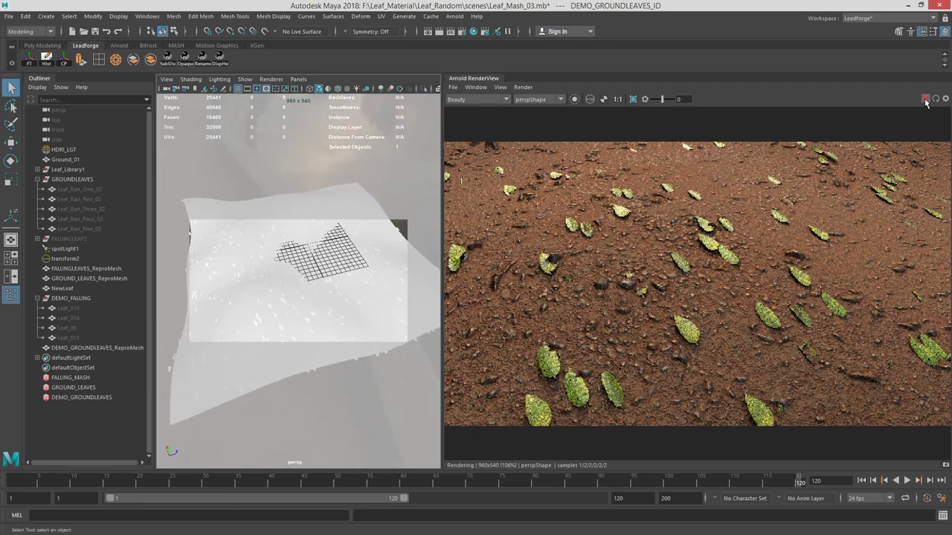
pyautogui.click(925, 100)
# Add a Signal node to the DEMO_GROUNDLEAVES MASH network
pyautogui.moveTo(951, 92); pyautogui.dragTo(235, 29)
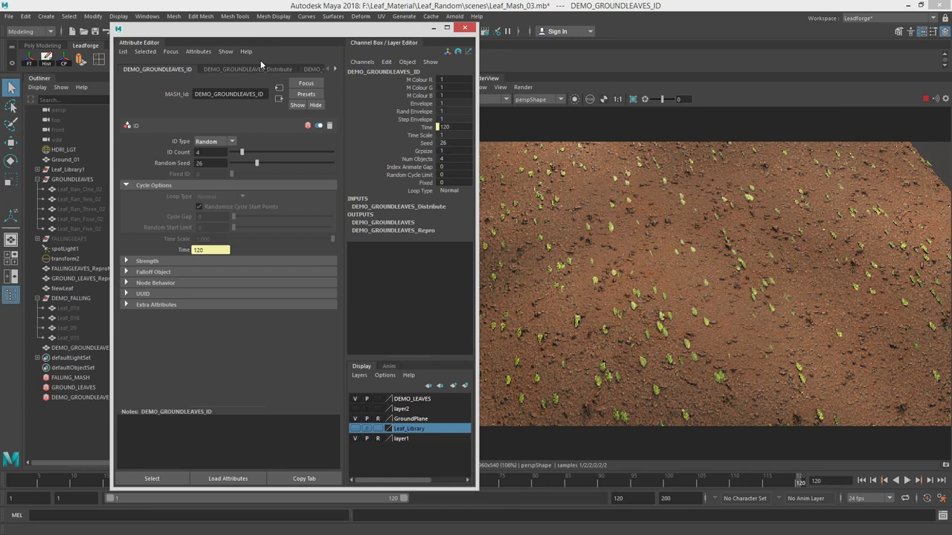
pyautogui.click(219, 68)
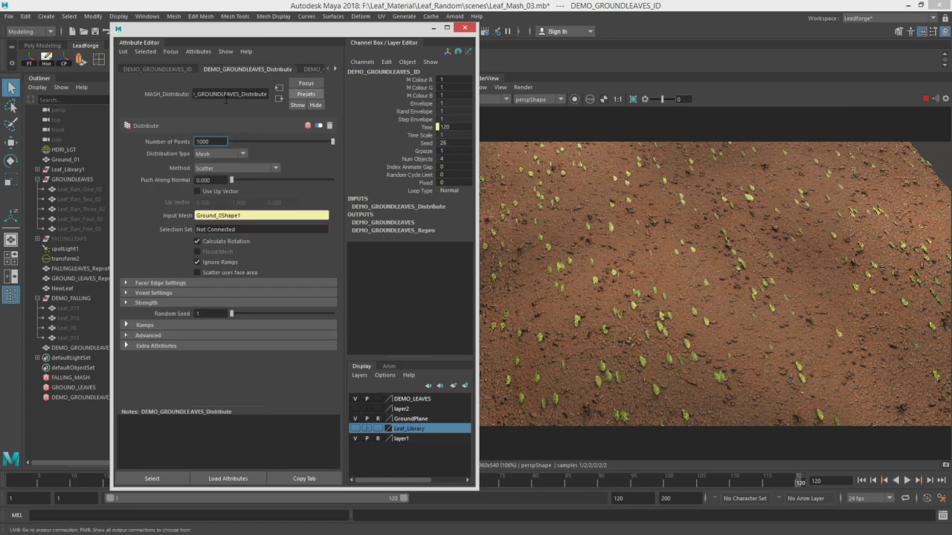
pyautogui.click(75, 397)
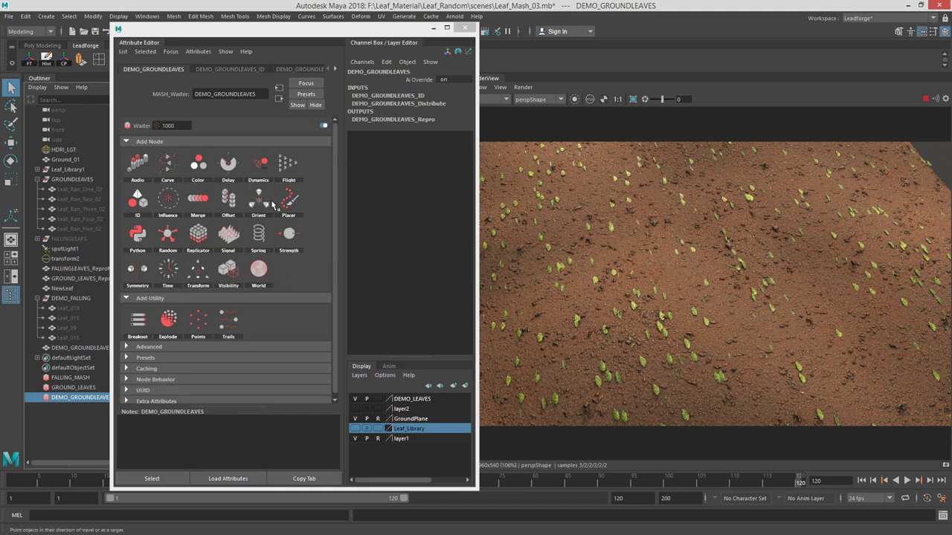
pyautogui.click(236, 237)
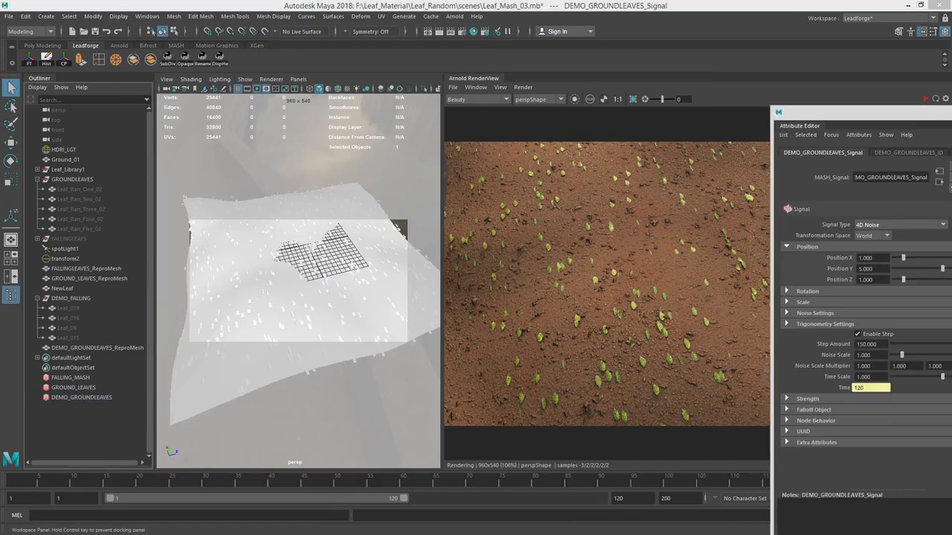
# Zero the Signal node's Position X, Y and Z while viewing the scattered leaves at ground level
pyautogui.hotkey('ctrl', 'a')
pyautogui.keyDown('alt'); pyautogui.moveTo(304, 284); pyautogui.dragTo(280, 284, button='right'); pyautogui.keyUp('alt')
pyautogui.keyDown('alt'); pyautogui.moveTo(281, 285); pyautogui.dragTo(470, 283); pyautogui.keyUp('alt')
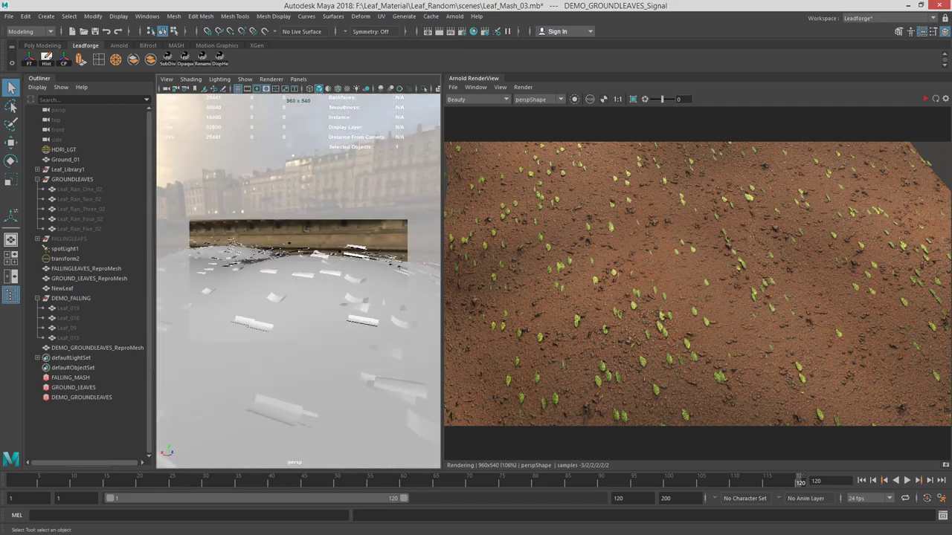
pyautogui.hotkey('ctrl', 'a')
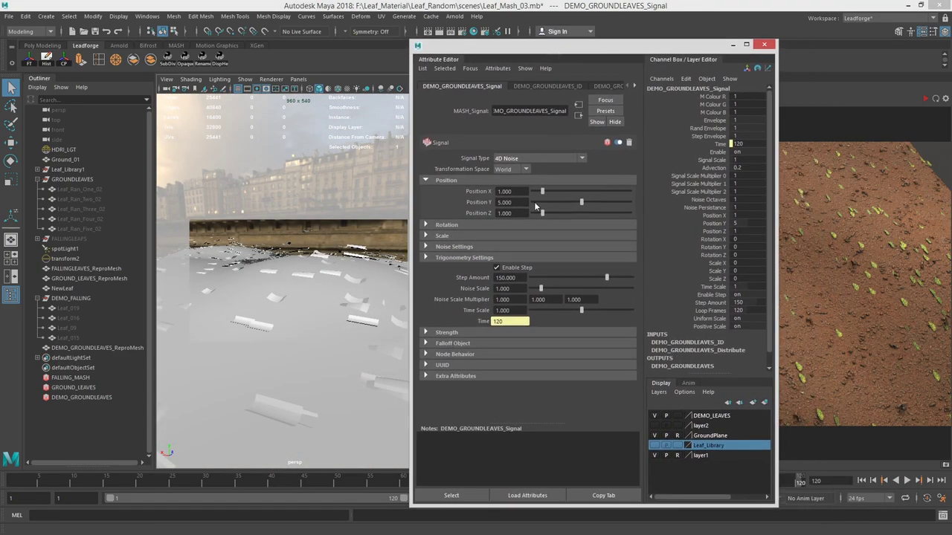
pyautogui.moveTo(536, 192); pyautogui.dragTo(501, 213)
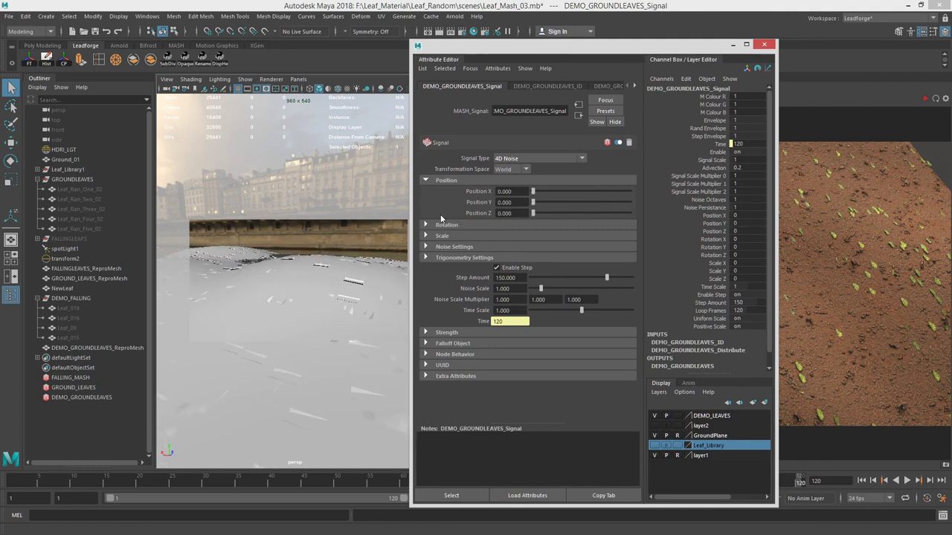
# Set the Signal node's Rotation X, Y and Z to about 82, 70 and 111, checking the leaves up close
pyautogui.click(468, 224)
pyautogui.click(476, 269)
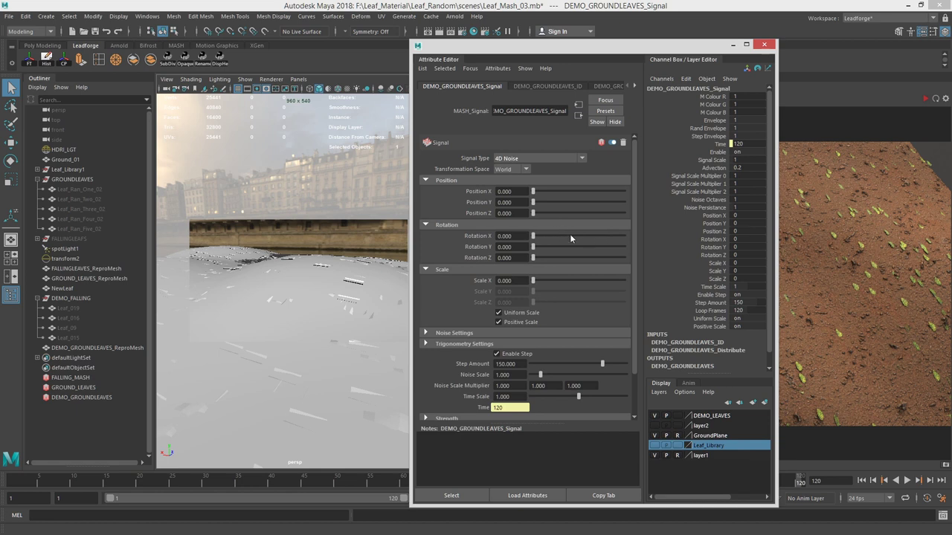
pyautogui.moveTo(533, 236); pyautogui.dragTo(585, 267)
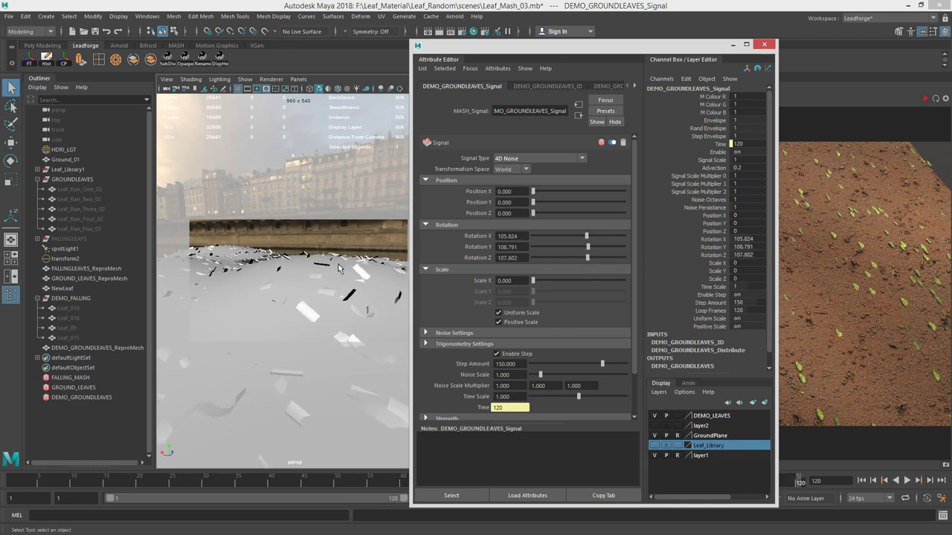
pyautogui.keyDown('alt'); pyautogui.moveTo(372, 256); pyautogui.dragTo(299, 246, button='right'); pyautogui.keyUp('alt')
pyautogui.keyDown('alt'); pyautogui.moveTo(299, 246); pyautogui.dragTo(320, 267); pyautogui.keyUp('alt')
pyautogui.keyDown('alt'); pyautogui.moveTo(320, 267); pyautogui.dragTo(401, 283, button='right'); pyautogui.keyUp('alt')
pyautogui.keyDown('alt'); pyautogui.moveTo(400, 283); pyautogui.dragTo(347, 268); pyautogui.keyUp('alt')
pyautogui.moveTo(578, 236); pyautogui.dragTo(605, 258)
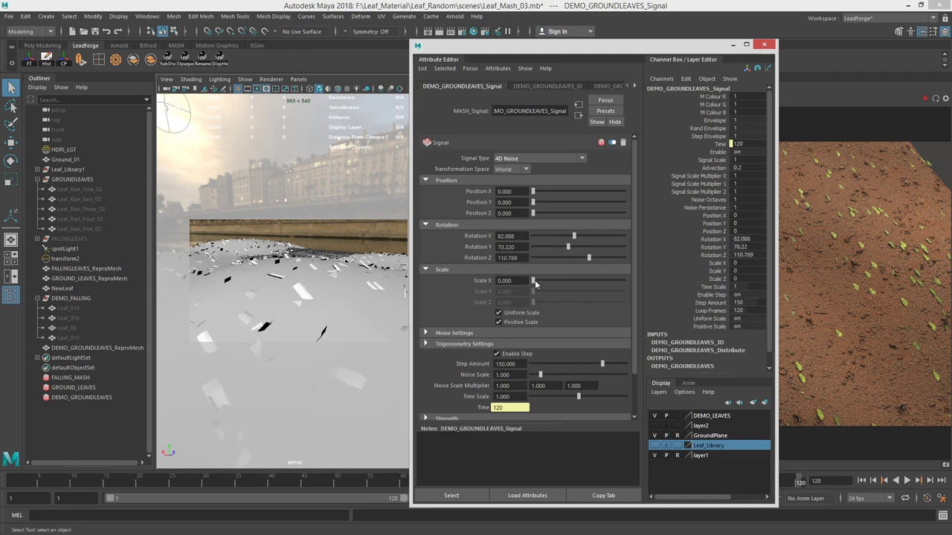
# Set the Signal node's Scale X to about 0.7 and its Position X and Z to about 2.9 and 1.5, keeping Position Y at 0
pyautogui.moveTo(533, 280)
pyautogui.mouseDown()
pyautogui.moveTo(606, 286)
pyautogui.moveTo(546, 286)
pyautogui.mouseUp()
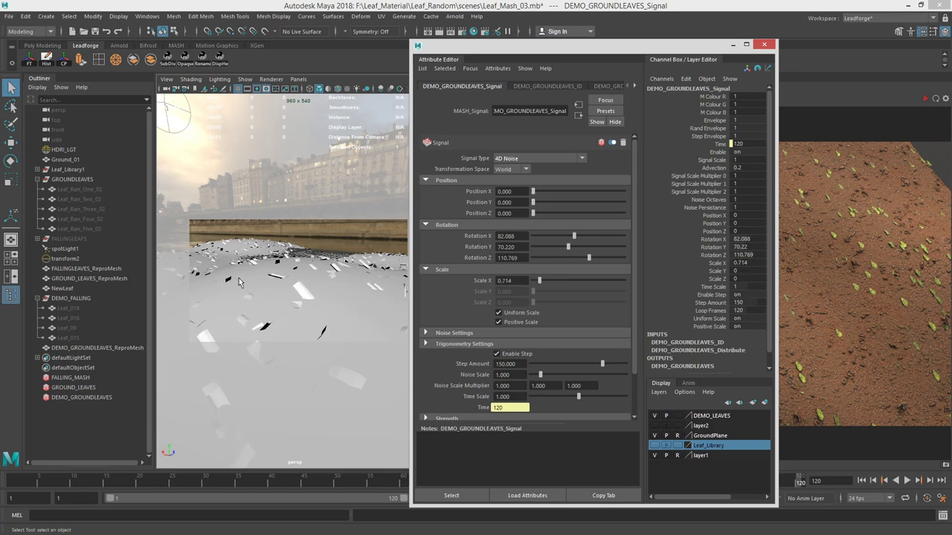
pyautogui.moveTo(239, 283)
pyautogui.keyDown('alt'); pyautogui.mouseDown()
pyautogui.moveTo(217, 413)
pyautogui.moveTo(239, 414)
pyautogui.moveTo(236, 278)
pyautogui.moveTo(239, 289)
pyautogui.mouseUp(); pyautogui.keyUp('alt')
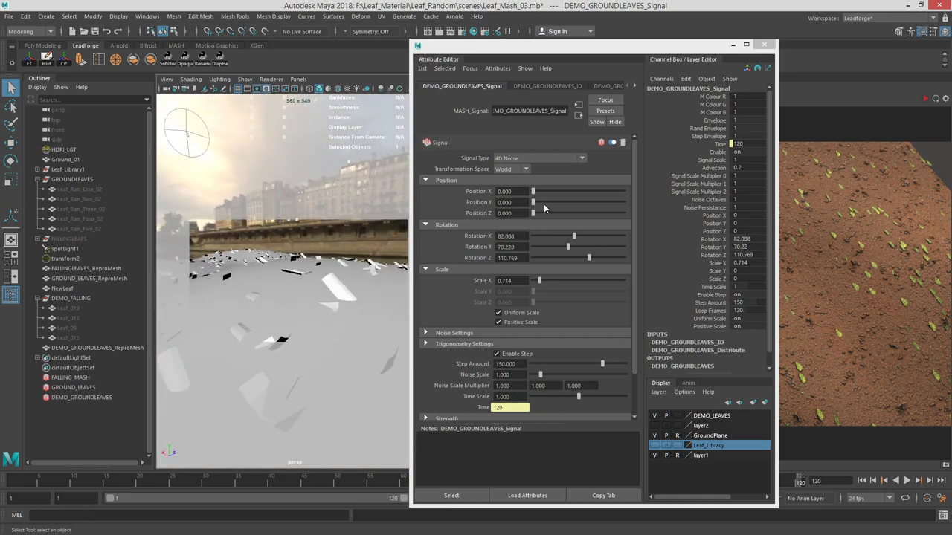
pyautogui.moveTo(544, 204); pyautogui.dragTo(674, 215)
pyautogui.moveTo(560, 204)
pyautogui.mouseDown()
pyautogui.moveTo(469, 202)
pyautogui.moveTo(686, 212)
pyautogui.moveTo(498, 203)
pyautogui.moveTo(577, 191)
pyautogui.moveTo(559, 191)
pyautogui.moveTo(565, 213)
pyautogui.moveTo(547, 214)
pyautogui.mouseUp()
pyautogui.keyDown('alt'); pyautogui.moveTo(256, 242); pyautogui.dragTo(310, 278); pyautogui.keyUp('alt')
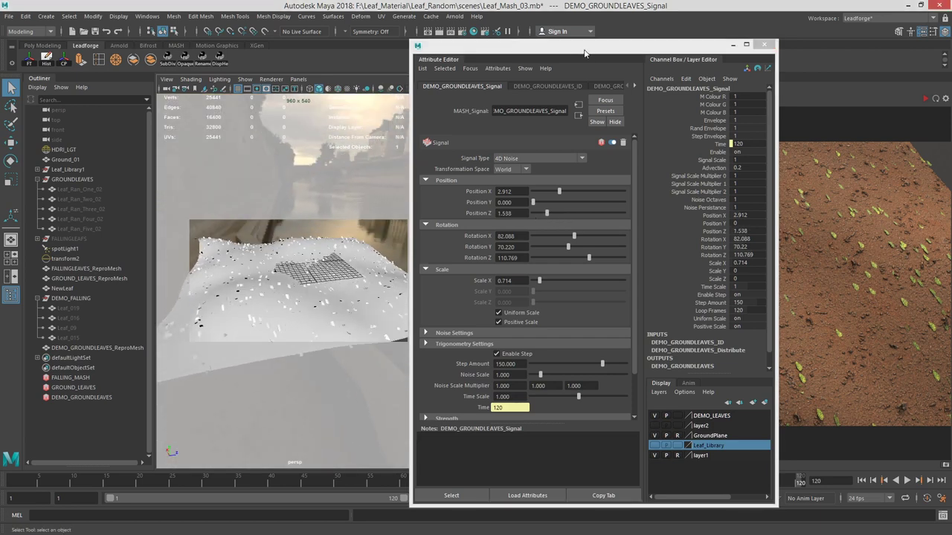
# Re-render the ground from a higher view to check the leaves' randomized rotation, scale and position, and stop the render
pyautogui.moveTo(575, 48); pyautogui.dragTo(951, 81)
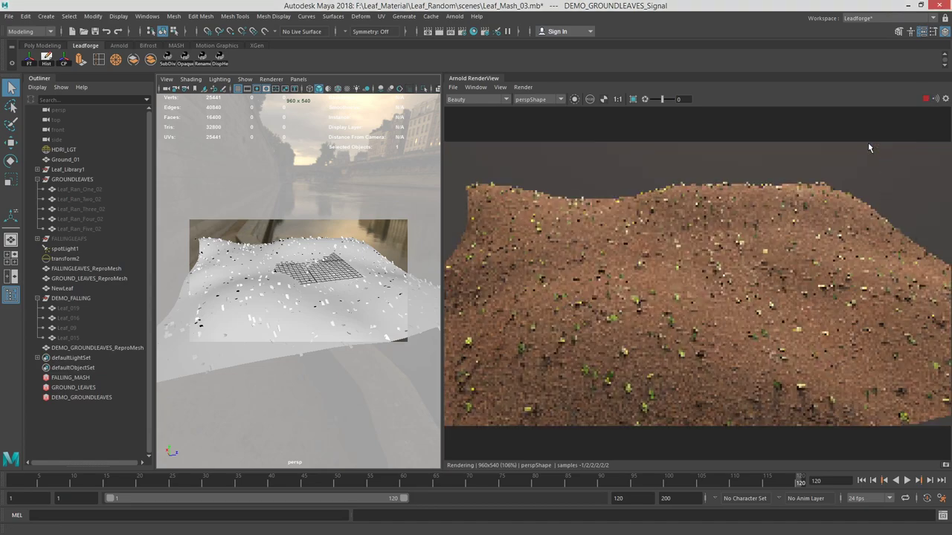
pyautogui.keyDown('alt'); pyautogui.moveTo(255, 259); pyautogui.dragTo(233, 271); pyautogui.keyUp('alt')
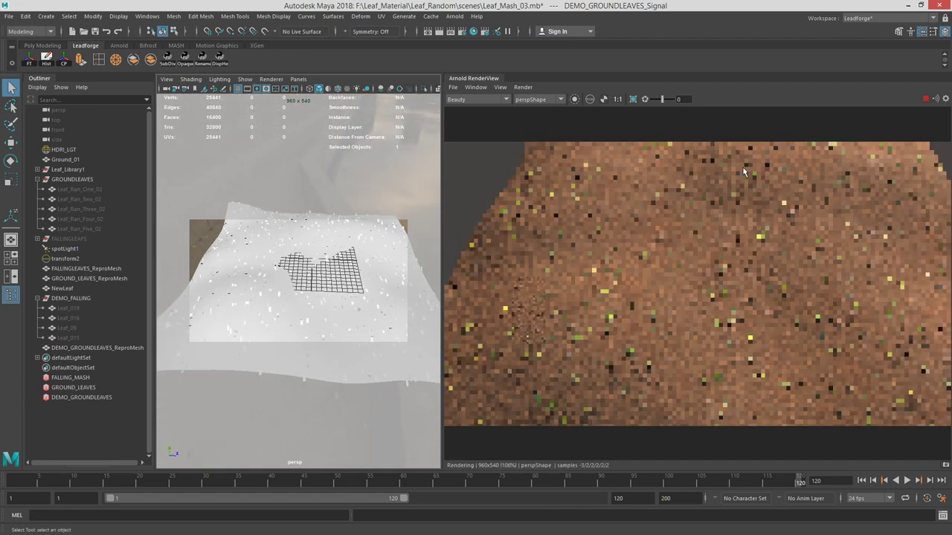
pyautogui.moveTo(951, 83); pyautogui.dragTo(513, 43)
pyautogui.click(924, 99)
# Add a Visibility node to the DEMO_GROUNDLEAVES MASH network, adjust its Random Strength to thin out the leaves, and check the render
pyautogui.click(78, 397)
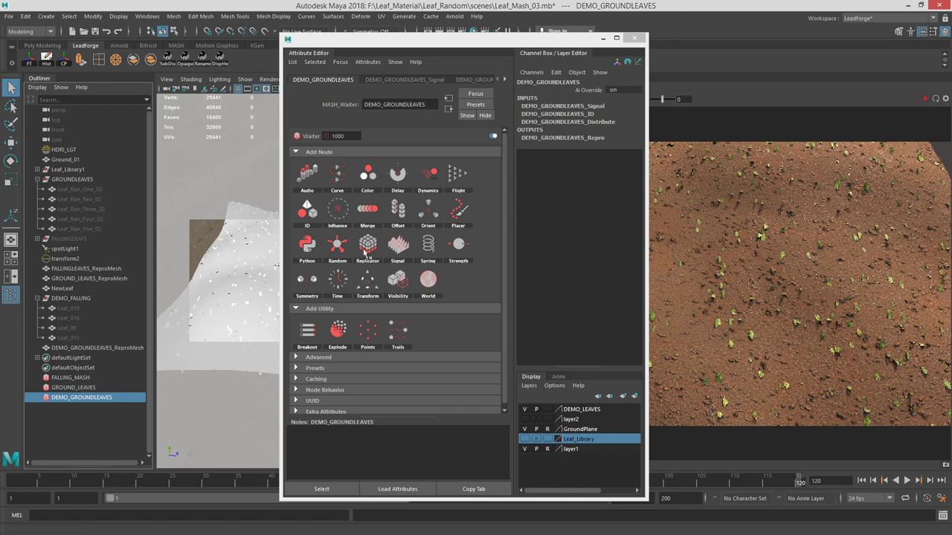
pyautogui.click(399, 296)
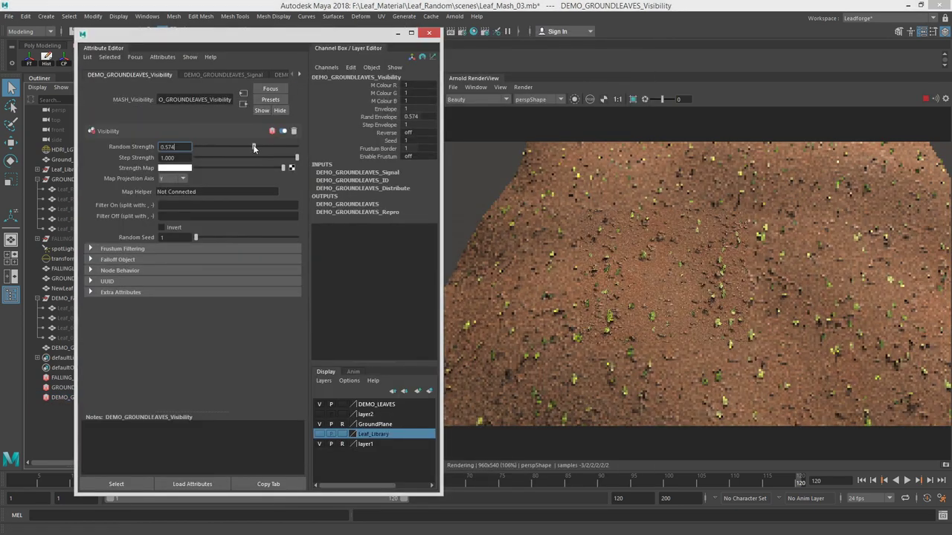
pyautogui.moveTo(254, 148)
pyautogui.mouseDown()
pyautogui.moveTo(222, 151)
pyautogui.moveTo(260, 147)
pyautogui.mouseUp()
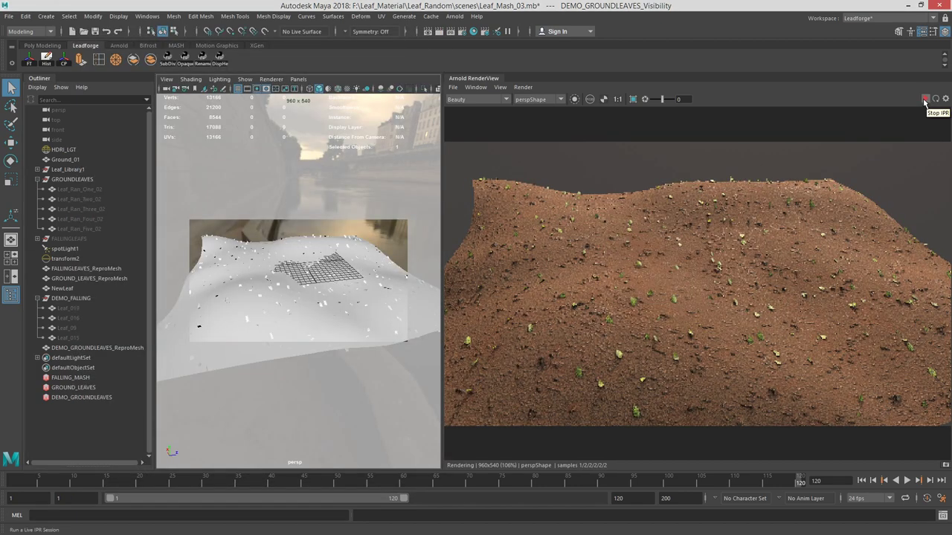
pyautogui.click(934, 99)
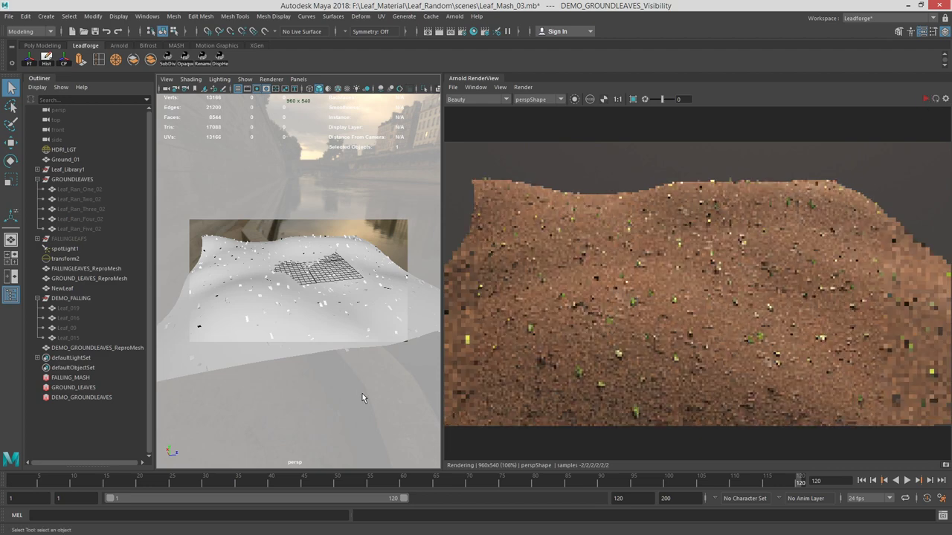
pyautogui.click(413, 249)
pyautogui.click(346, 270)
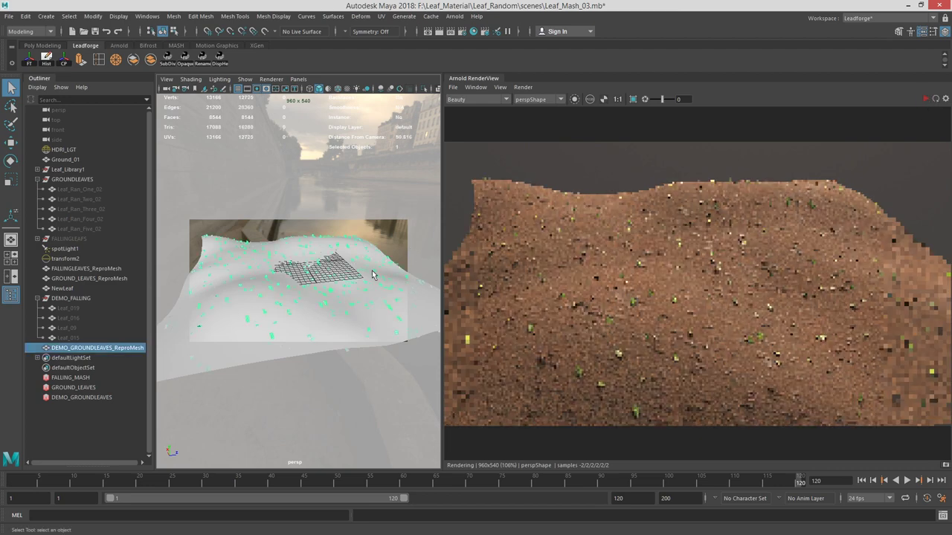
pyautogui.click(381, 235)
pyautogui.keyDown('alt'); pyautogui.moveTo(381, 235); pyautogui.dragTo(243, 316); pyautogui.keyUp('alt')
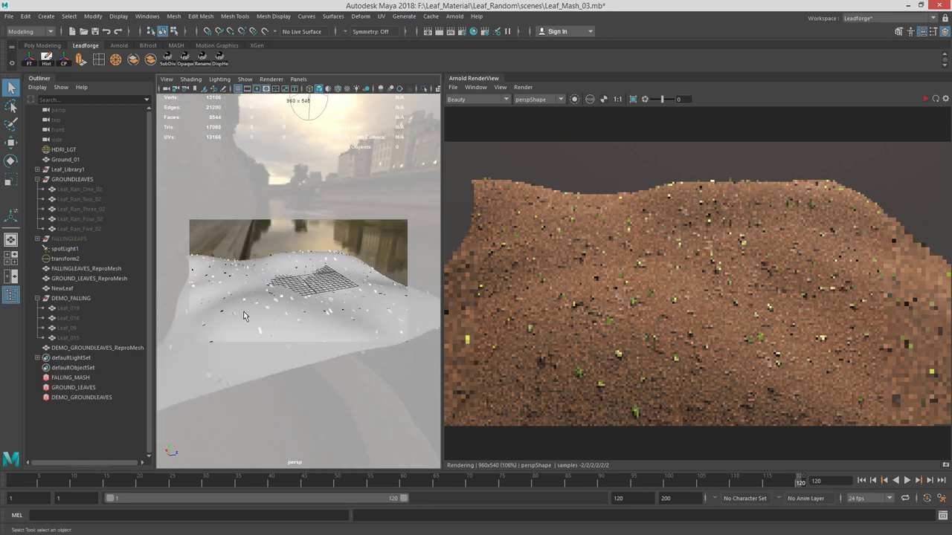
# Duplicate the DEMO_FALLING leaf group after checking the leaves it contains
pyautogui.click(37, 298)
pyautogui.click(108, 300)
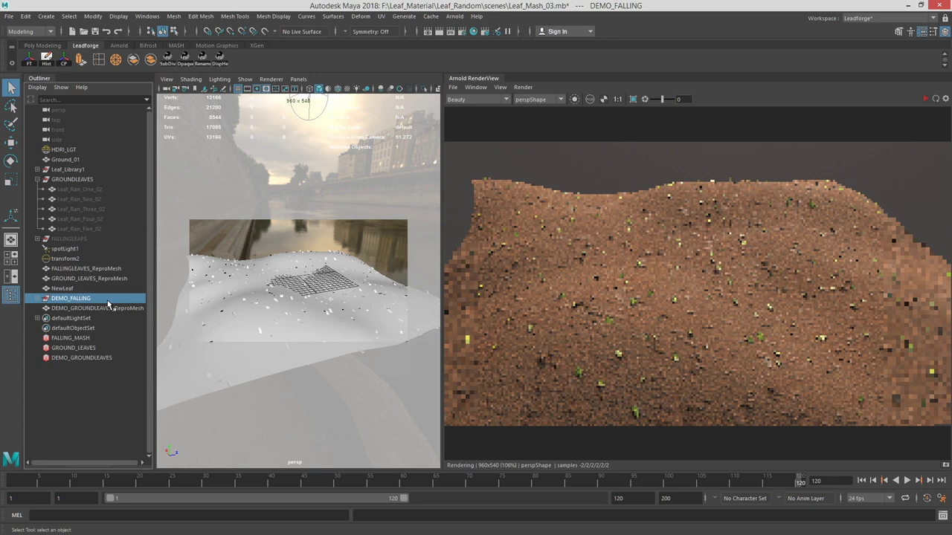
pyautogui.click(37, 298)
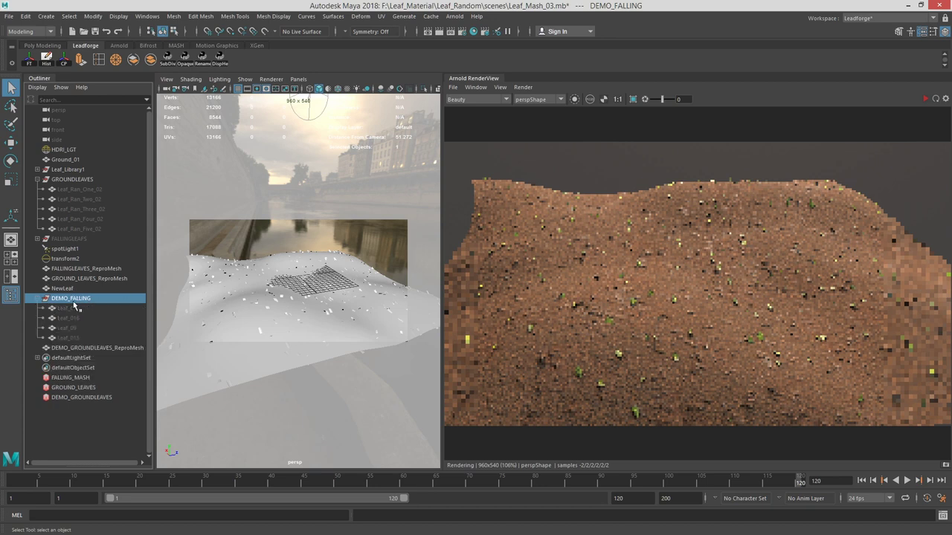
pyautogui.press('Down')
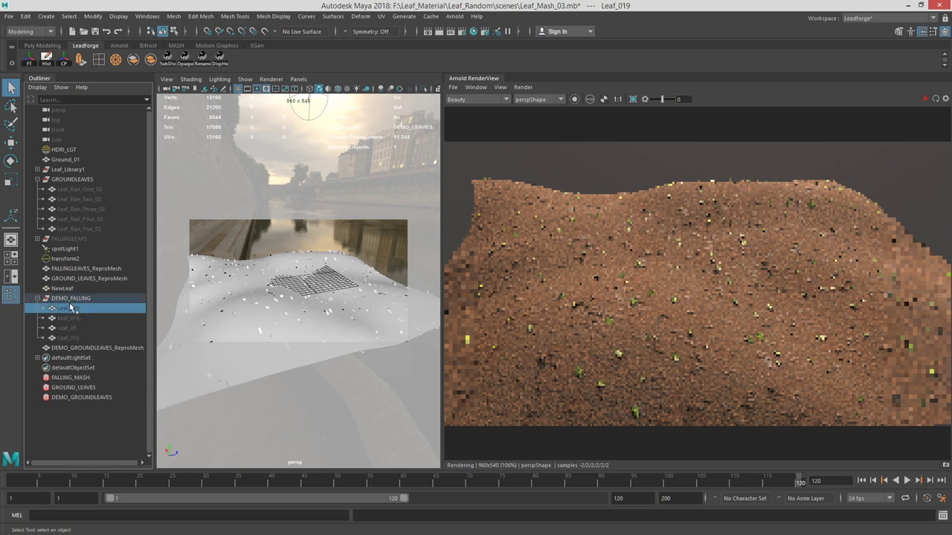
pyautogui.moveTo(73, 341); pyautogui.dragTo(80, 302)
pyautogui.click(89, 299)
pyautogui.hotkey('ctrl', 'd')
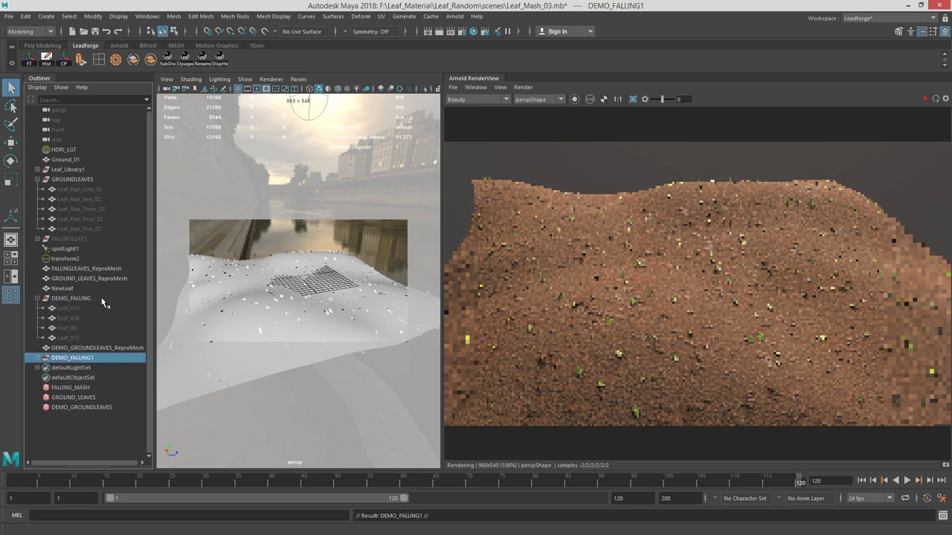
# Unhide the four leaves in the duplicated DEMO_FALLING1 group and frame them in the viewport
pyautogui.click(38, 357)
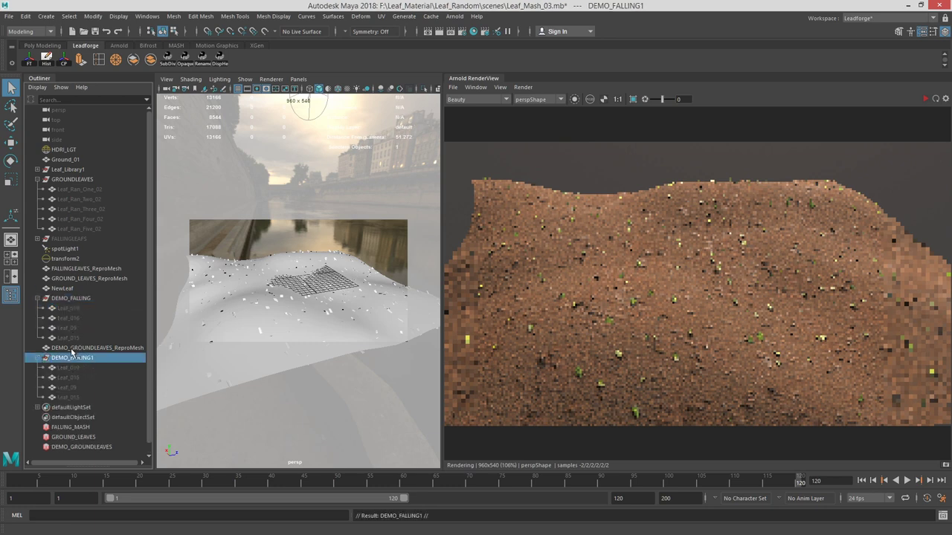
pyautogui.click(73, 368)
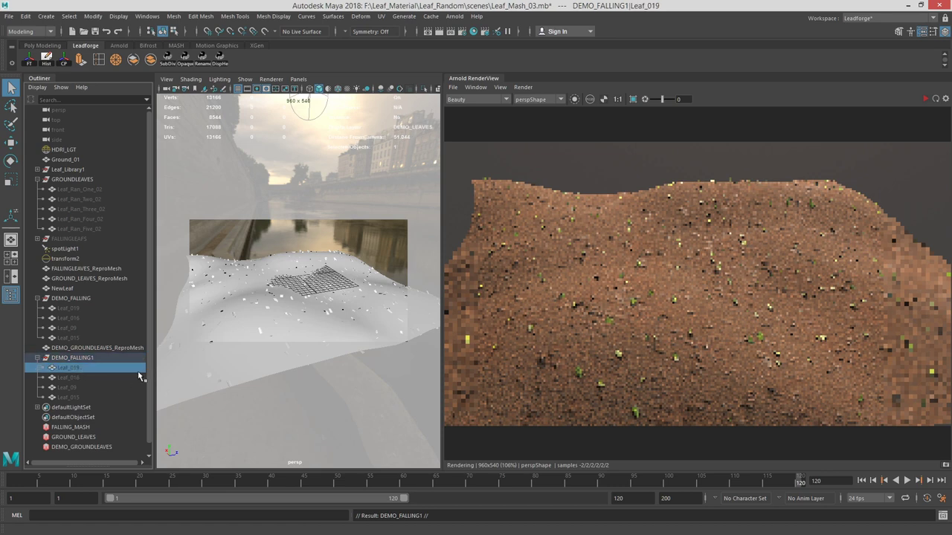
pyautogui.click(82, 397)
pyautogui.keyDown('shift'); pyautogui.click(88, 373); pyautogui.keyUp('shift')
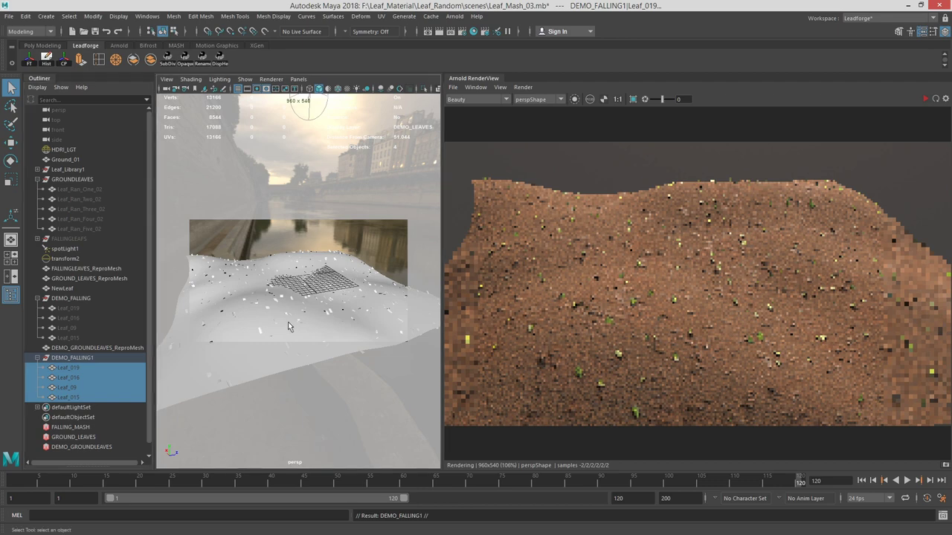
pyautogui.hotkey('shift', 'h')
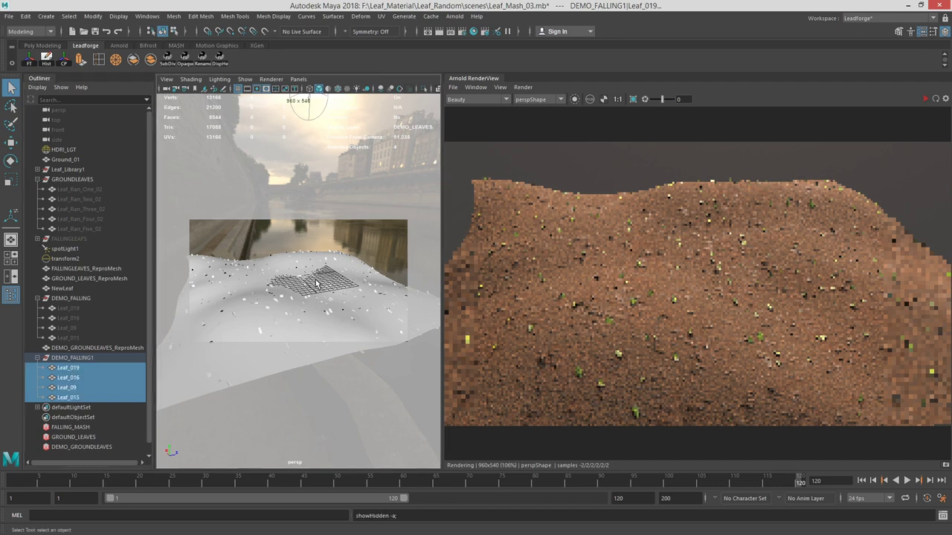
pyautogui.press('f')
pyautogui.keyDown('alt'); pyautogui.moveTo(345, 288); pyautogui.dragTo(292, 307); pyautogui.keyUp('alt')
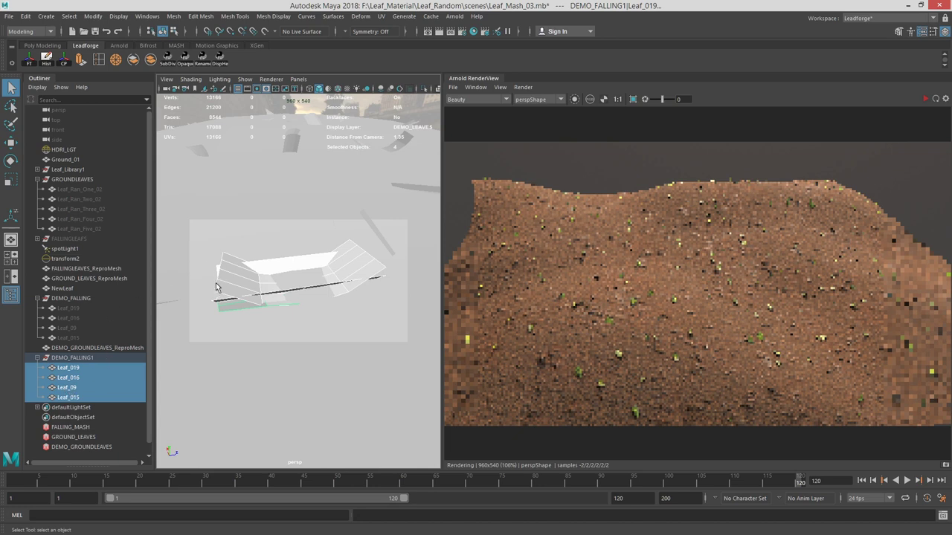
# Re-enter the duplicated leaf group's name as DEMO_FALLING1
pyautogui.click(175, 45)
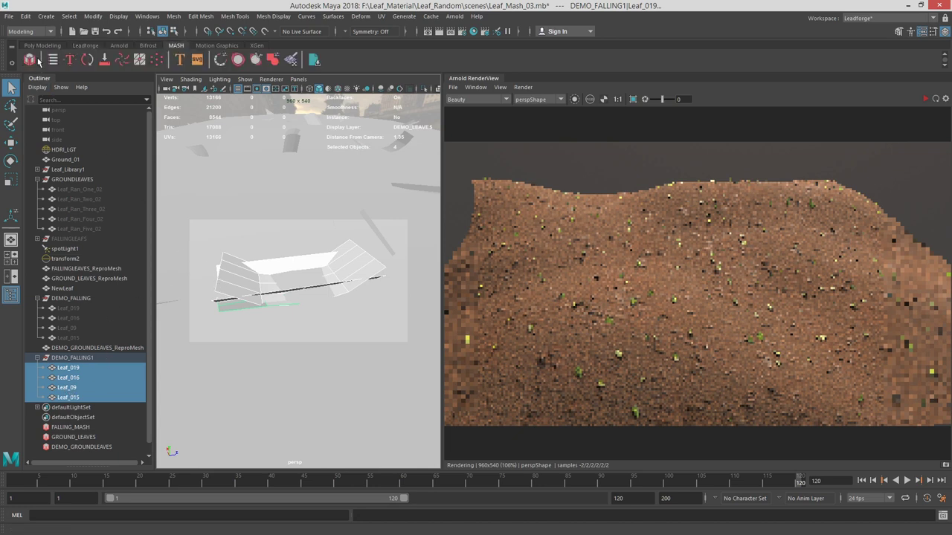
pyautogui.doubleClick(77, 357)
pyautogui.write('DEMO_')
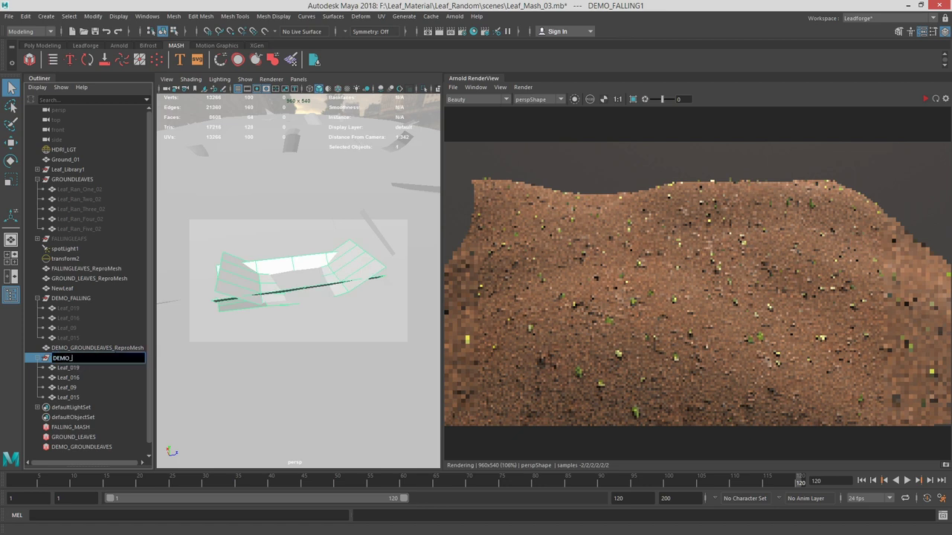
pyautogui.write('FALLING1')
pyautogui.press('Return')
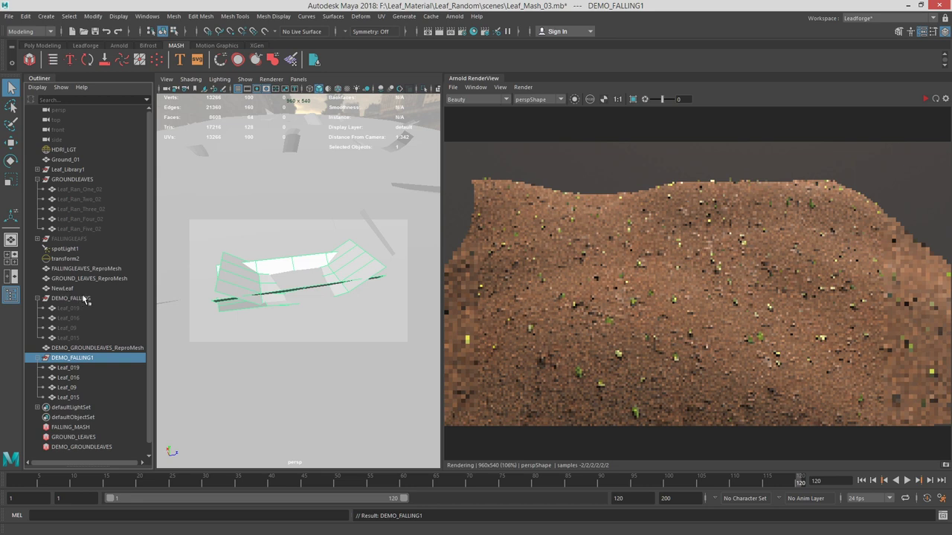
# Rename the original DEMO_FALLING group as DEMO_GROUND
pyautogui.doubleClick(85, 298)
pyautogui.moveTo(92, 298); pyautogui.dragTo(72, 298)
pyautogui.press('BackSpace')
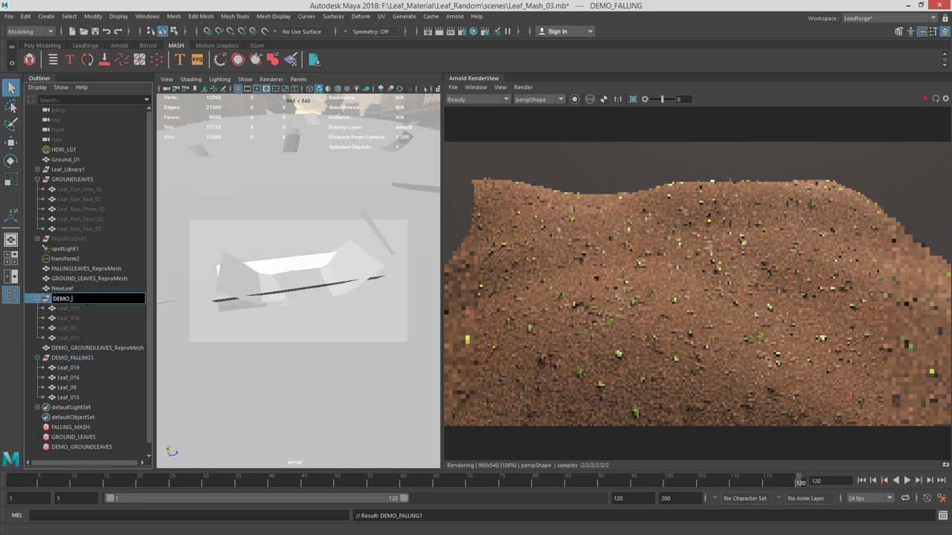
pyautogui.write('GROUND')
pyautogui.press('Return')
# Rename the duplicated DEMO_FALLING1 group as DEMO_FALLING
pyautogui.click(95, 359)
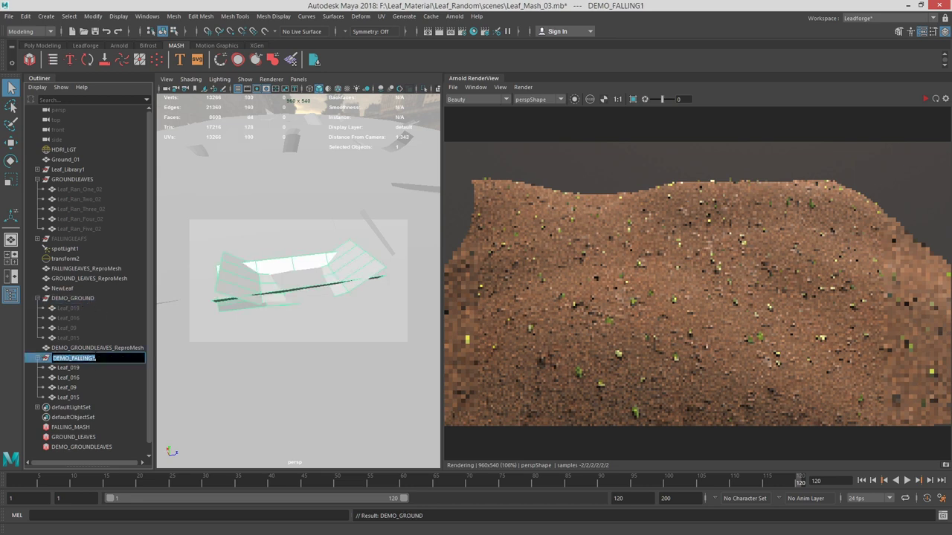
pyautogui.doubleClick(81, 357)
pyautogui.click(106, 357)
pyautogui.press('BackSpace')
pyautogui.press('Return')
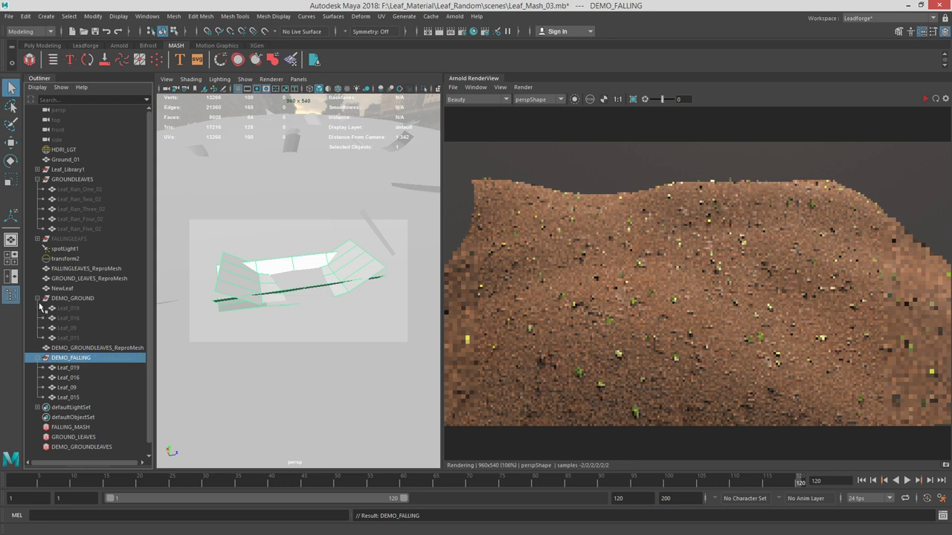
# Create a MASH network from the four leaves in the DEMO_FALLING group and name it DEMO_FALLINGLEAVES
pyautogui.click(37, 299)
pyautogui.moveTo(112, 358); pyautogui.dragTo(117, 326)
pyautogui.click(29, 59)
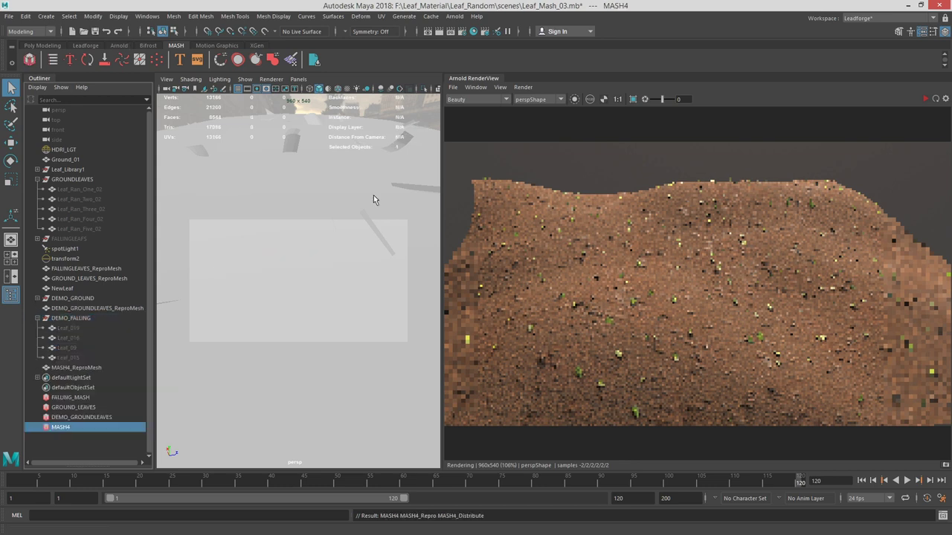
pyautogui.doubleClick(68, 428)
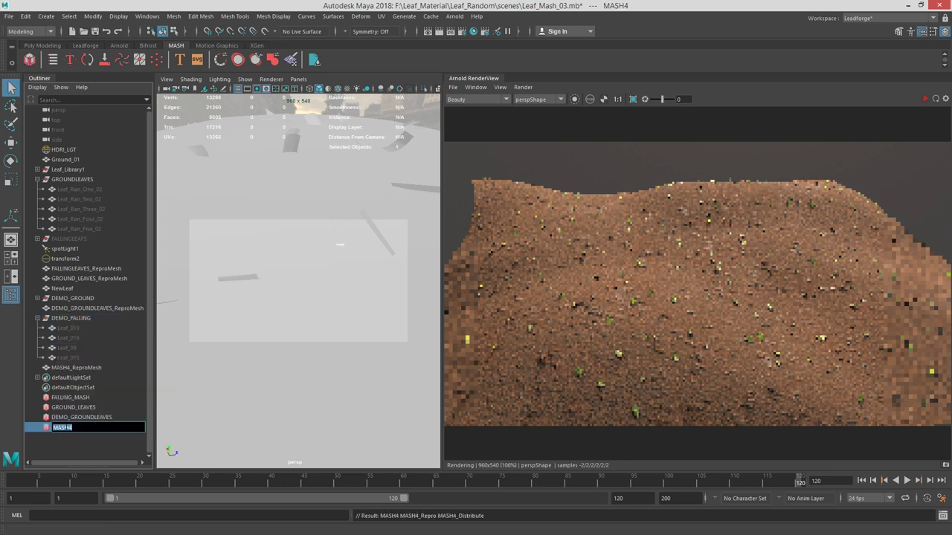
pyautogui.write('DEMO_FALLINGLEAVES')
pyautogui.press('Return')
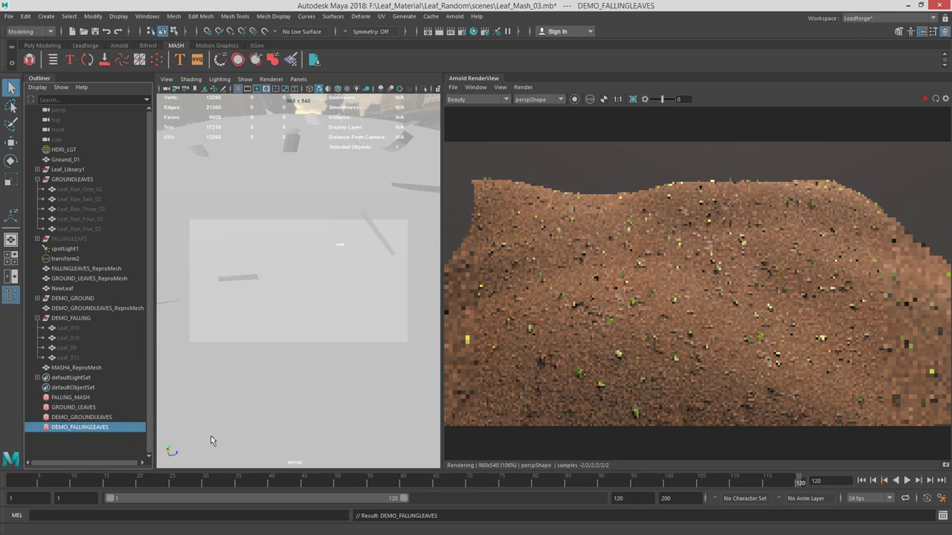
# Set the new network's number of points to 4 and its distribution type to Grid
pyautogui.keyDown('alt'); pyautogui.moveTo(270, 215); pyautogui.dragTo(290, 267); pyautogui.keyUp('alt')
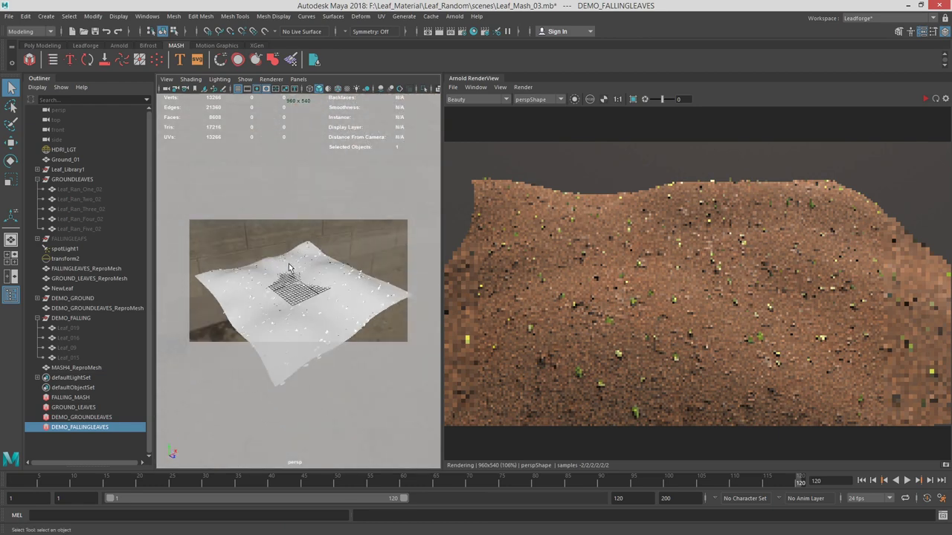
pyautogui.moveTo(951, 62); pyautogui.dragTo(408, 35)
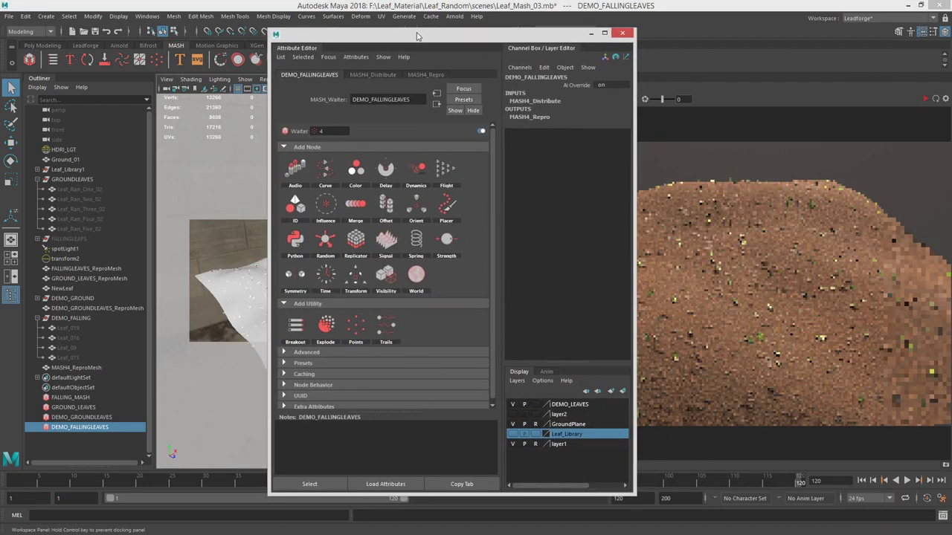
pyautogui.click(383, 74)
pyautogui.doubleClick(364, 146)
pyautogui.write('4')
pyautogui.click(375, 160)
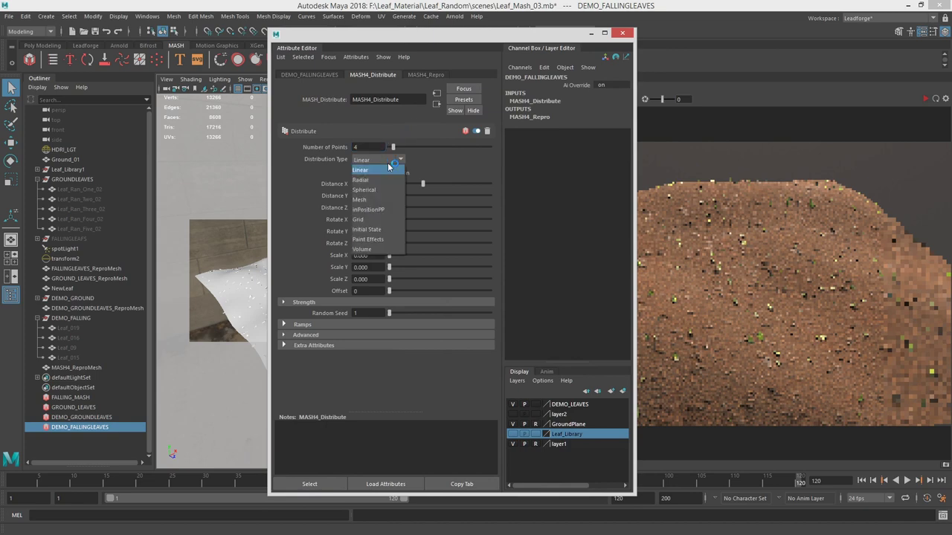
pyautogui.click(364, 218)
pyautogui.moveTo(421, 36); pyautogui.dragTo(950, 58)
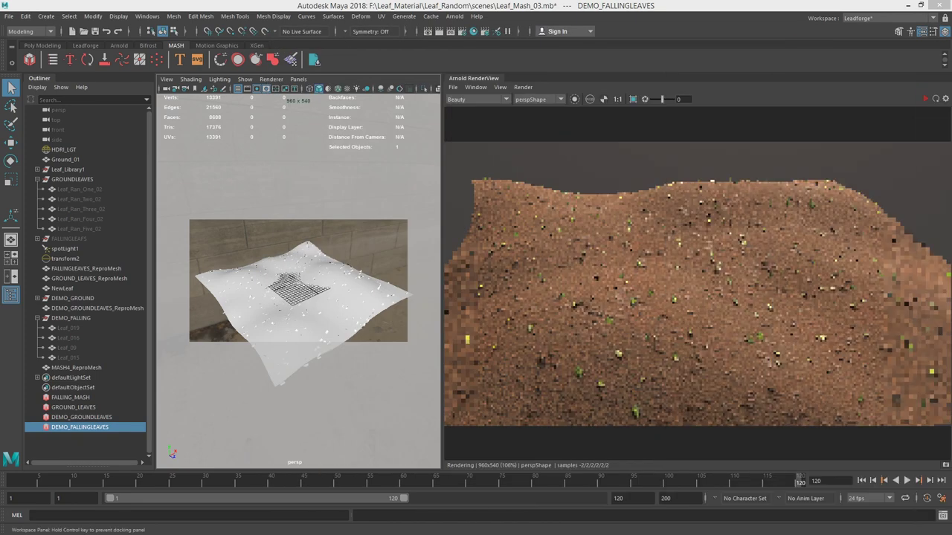
# Set Grid X, Grid Y and Grid Z of the falling leaves' distribution to 30 each
pyautogui.moveTo(238, 299)
pyautogui.keyDown('alt'); pyautogui.mouseDown()
pyautogui.moveTo(244, 281)
pyautogui.moveTo(244, 295)
pyautogui.mouseUp(); pyautogui.keyUp('alt')
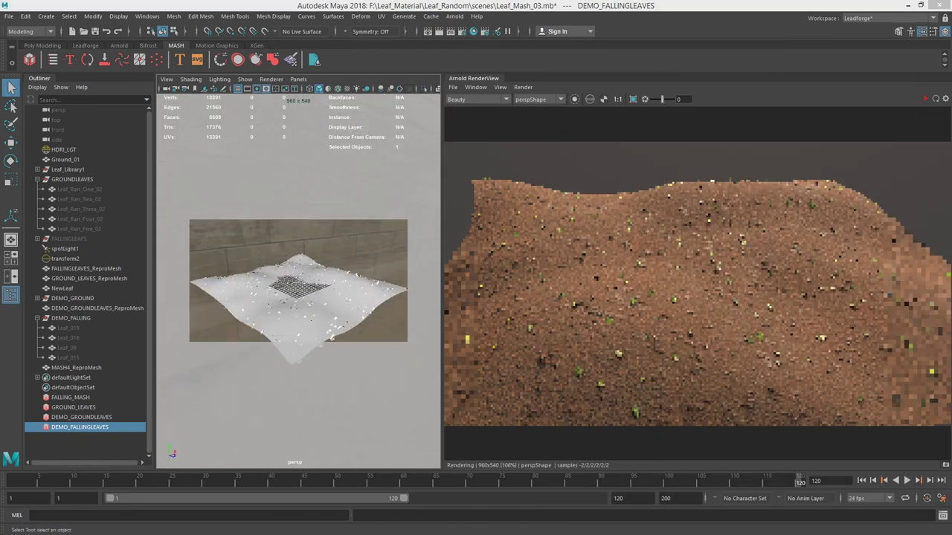
pyautogui.hotkey('ctrl', 'a')
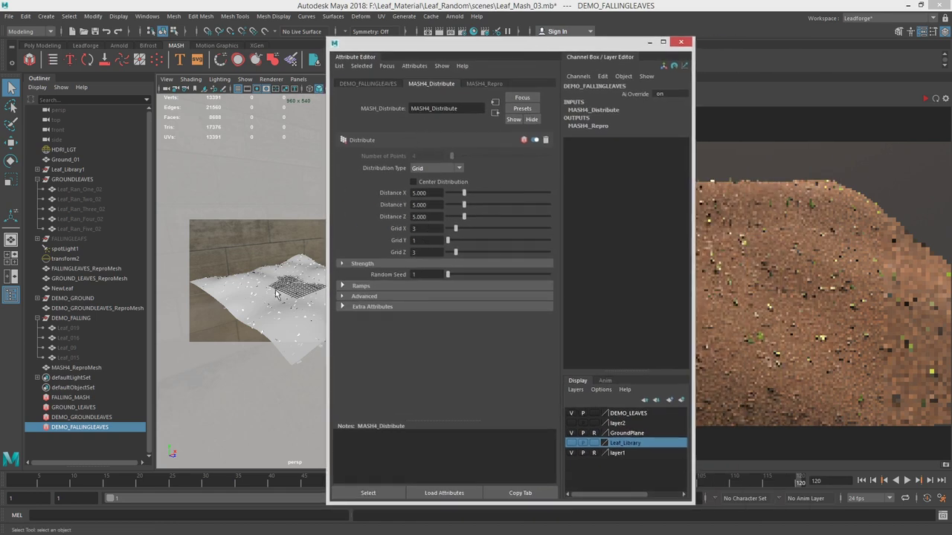
pyautogui.doubleClick(424, 227)
pyautogui.write('30')
pyautogui.press('Tab')
pyautogui.write('30')
pyautogui.press('Tab')
pyautogui.write('30')
pyautogui.press('Return')
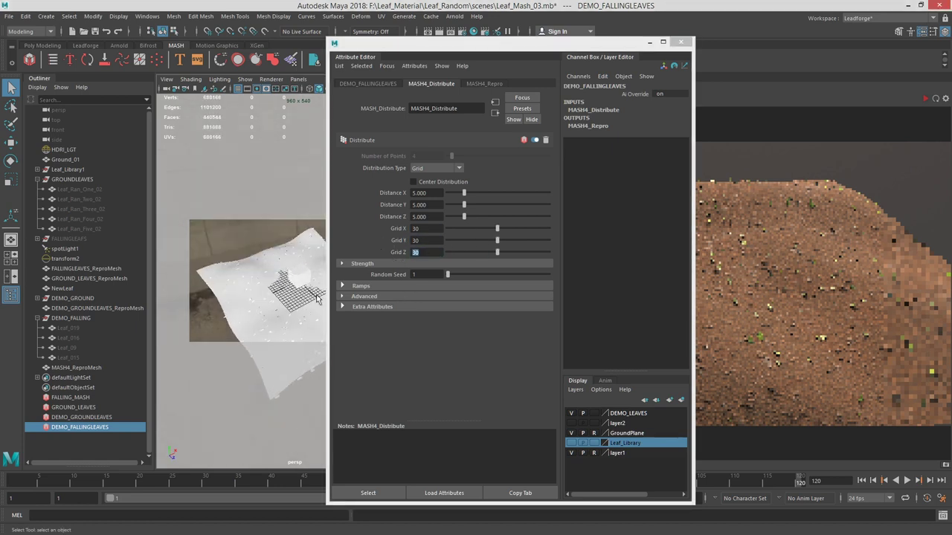
# Set Distance X, Y and Z of the falling leaves' grid distribution to 50 each
pyautogui.moveTo(466, 192); pyautogui.dragTo(584, 197)
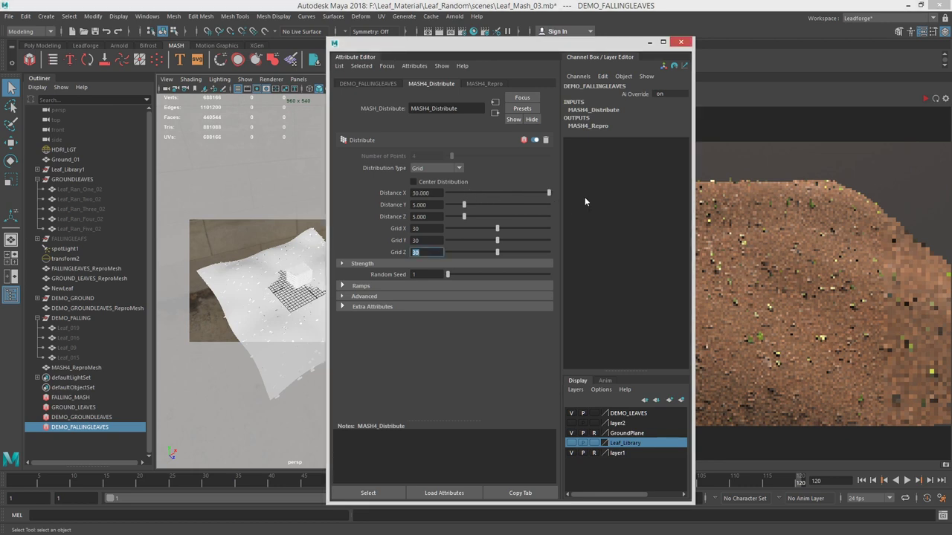
pyautogui.click(430, 192)
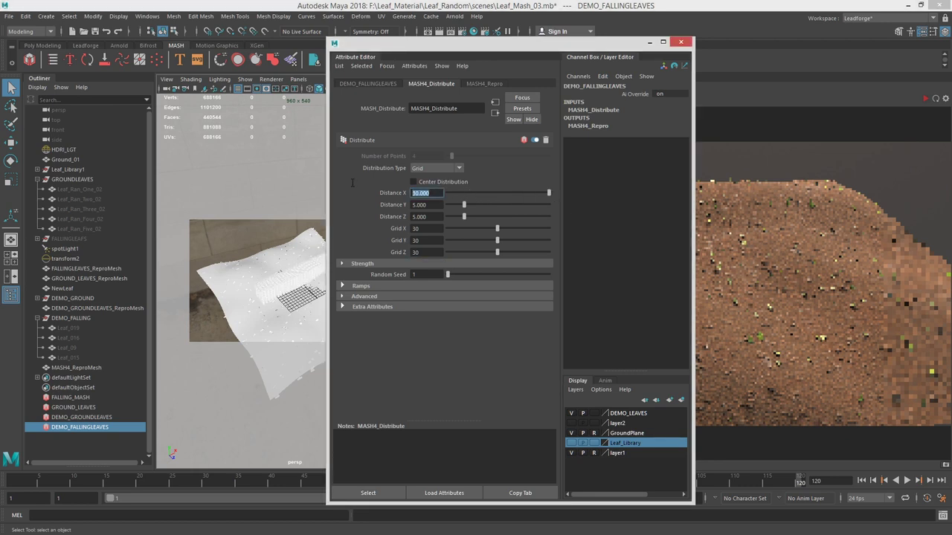
pyautogui.write('50')
pyautogui.press('Tab')
pyautogui.write('50')
pyautogui.press('Tab')
pyautogui.write('50')
pyautogui.press('Return')
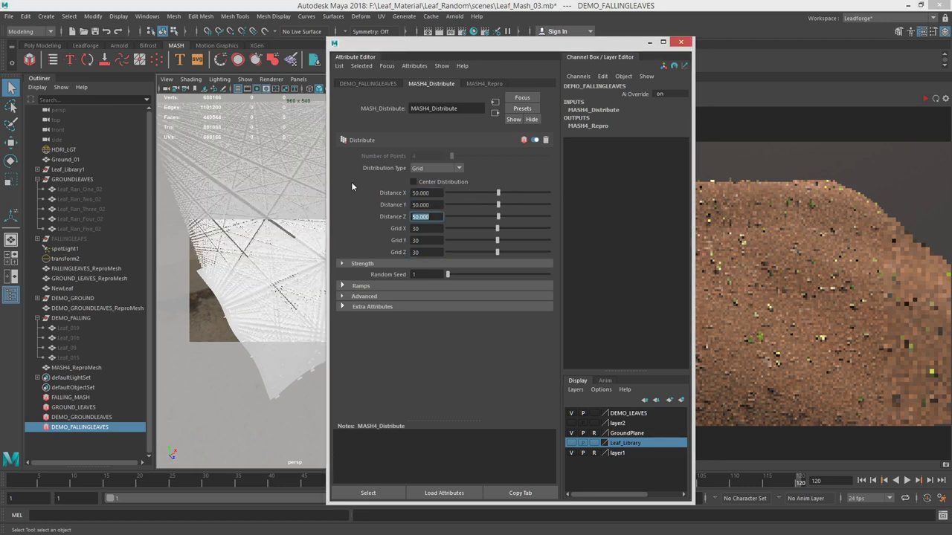
# View the leaf grid above the ground, run an Arnold preview render of it, and stop the render
pyautogui.keyDown('alt'); pyautogui.moveTo(223, 215); pyautogui.dragTo(240, 242); pyautogui.keyUp('alt')
pyautogui.keyDown('alt'); pyautogui.moveTo(240, 247); pyautogui.dragTo(276, 277, button='right'); pyautogui.keyUp('alt')
pyautogui.moveTo(275, 278)
pyautogui.keyDown('alt'); pyautogui.mouseDown()
pyautogui.moveTo(325, 323)
pyautogui.moveTo(264, 304)
pyautogui.moveTo(260, 250)
pyautogui.moveTo(273, 248)
pyautogui.moveTo(290, 170)
pyautogui.moveTo(285, 282)
pyautogui.mouseUp(); pyautogui.keyUp('alt')
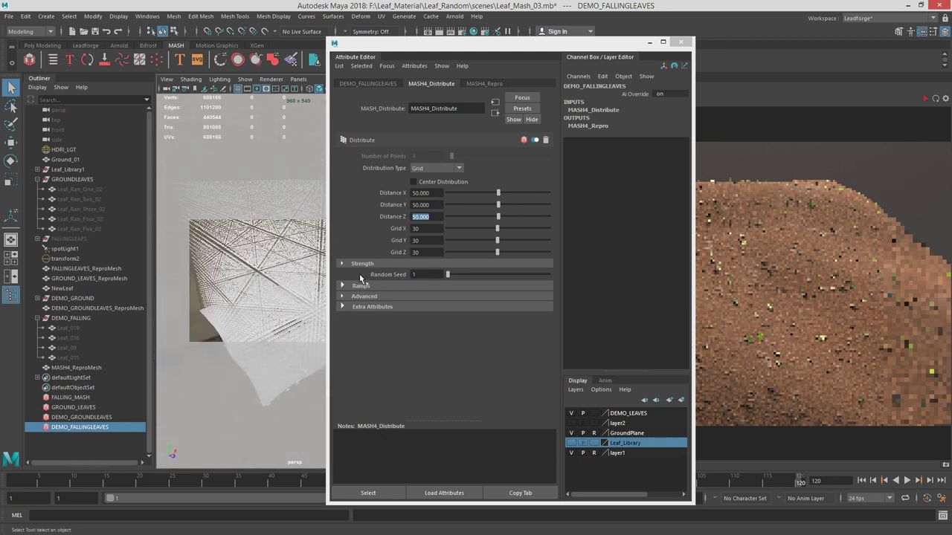
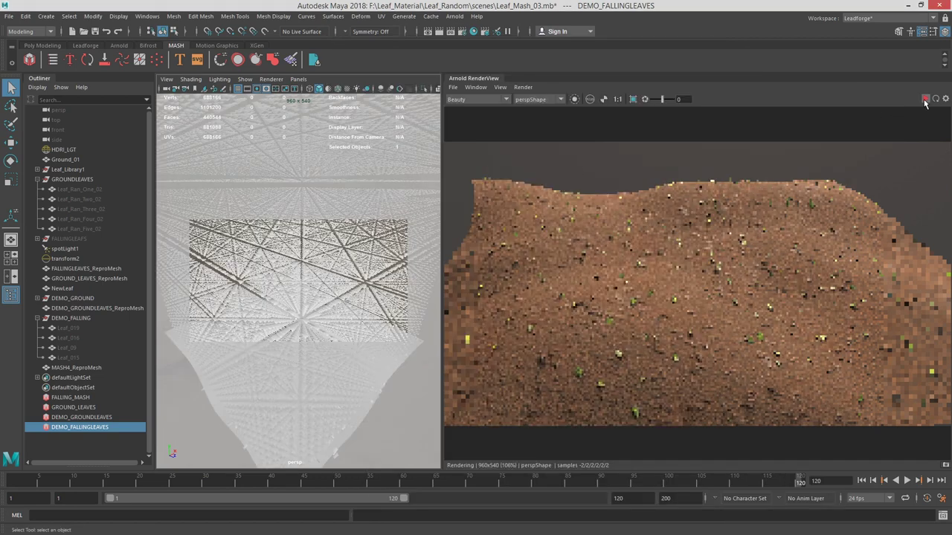
pyautogui.click(925, 101)
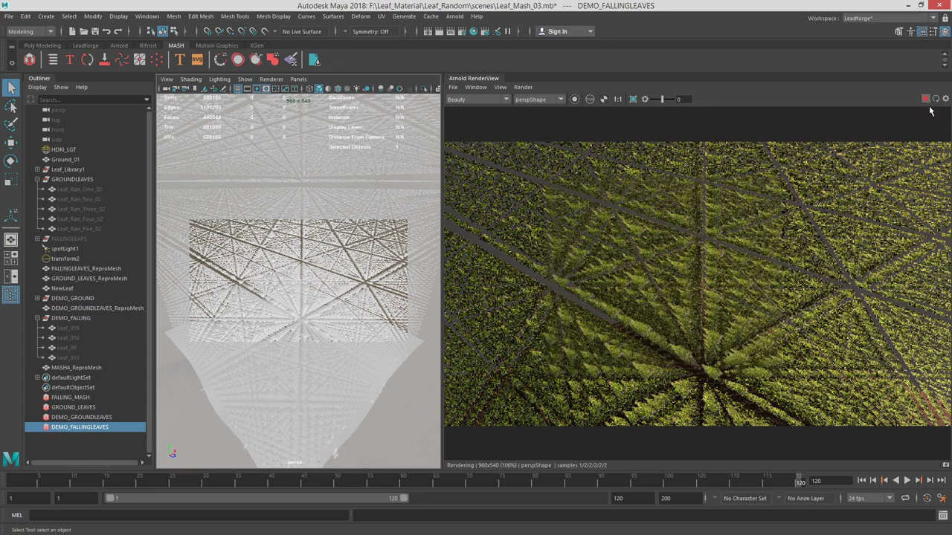
pyautogui.click(926, 98)
# Add an ID node with ID Type Random to DEMO_FALLINGLEAVES and preview the mixed leaves in Arnold
pyautogui.moveTo(951, 73); pyautogui.dragTo(529, 42)
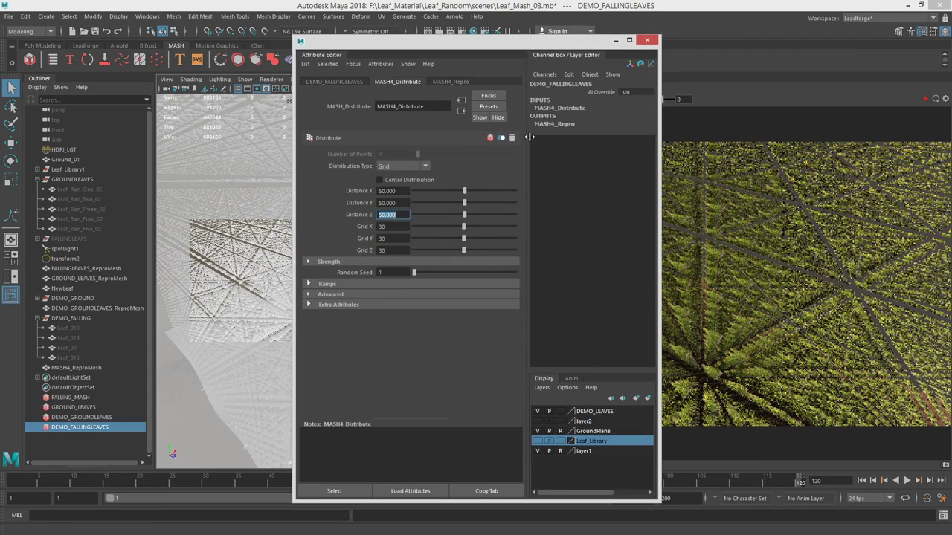
pyautogui.click(356, 82)
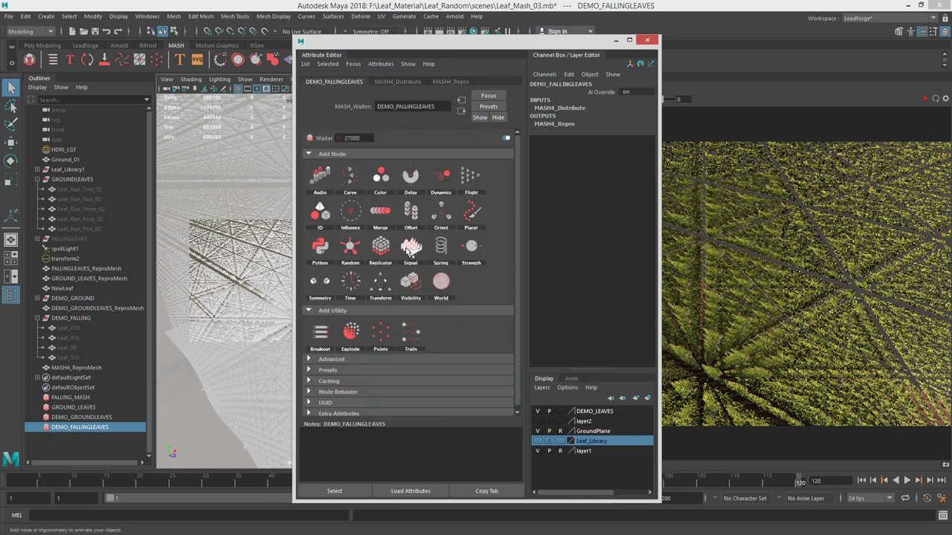
pyautogui.click(322, 214)
pyautogui.click(427, 83)
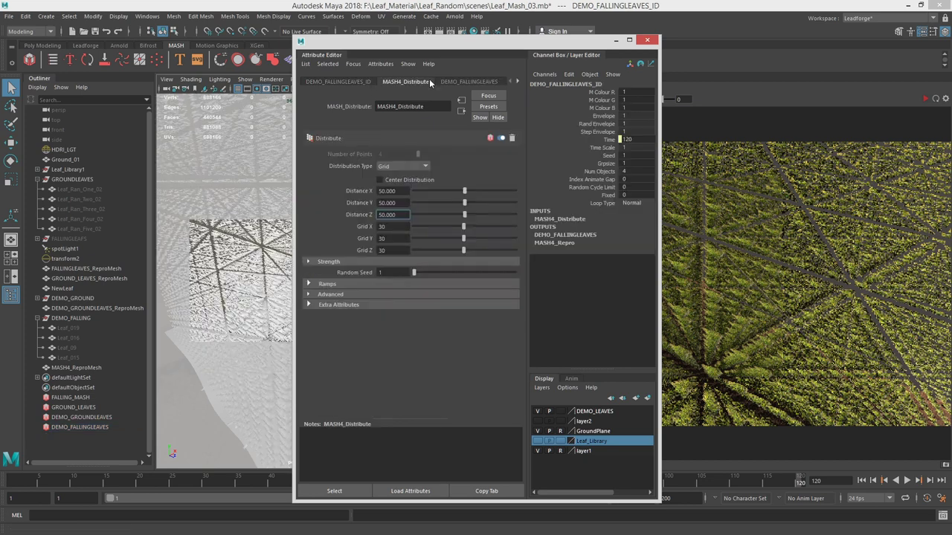
pyautogui.click(342, 81)
pyautogui.click(399, 154)
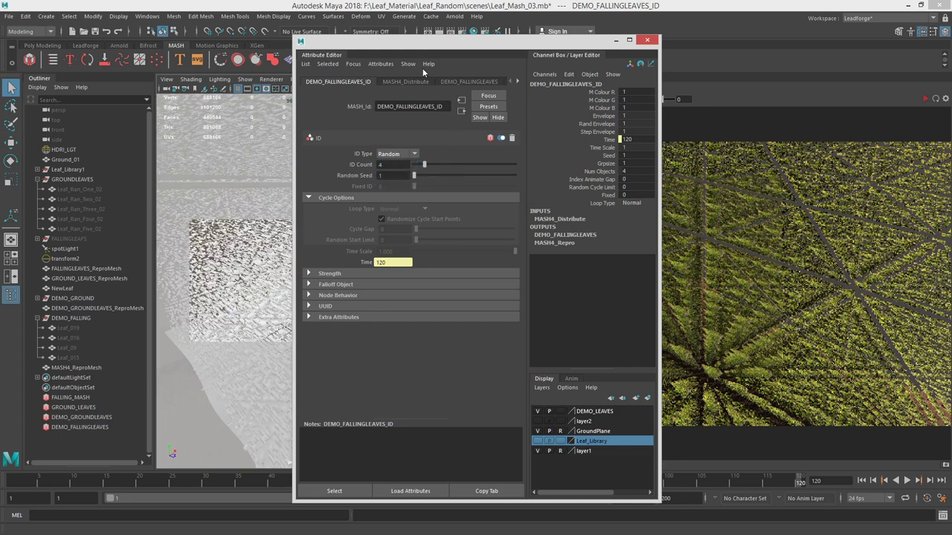
pyautogui.moveTo(423, 46); pyautogui.dragTo(951, 111)
pyautogui.click(926, 99)
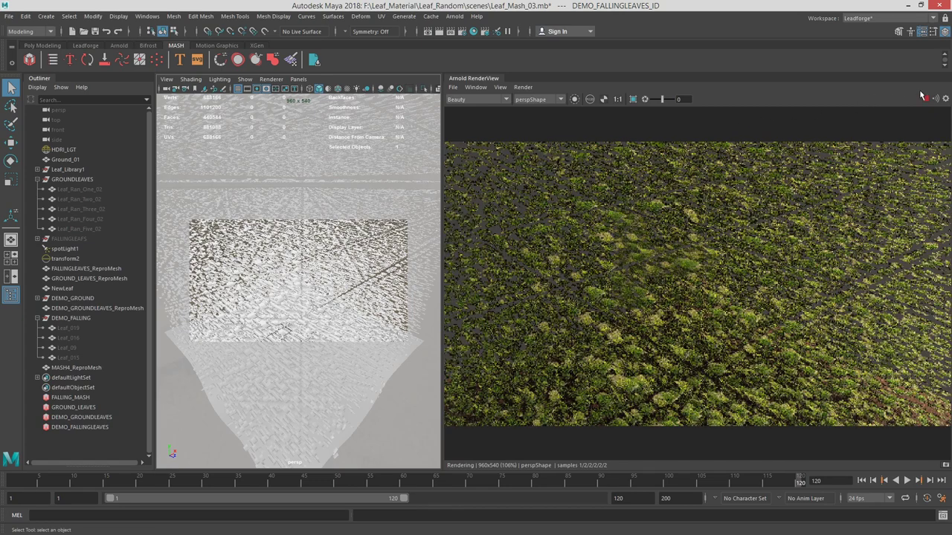
# Add a Visibility node to DEMO_FALLINGLEAVES, lower its Random Strength to 0.292, and render the thinned leaves in Arnold
pyautogui.hotkey('ctrl', 'a')
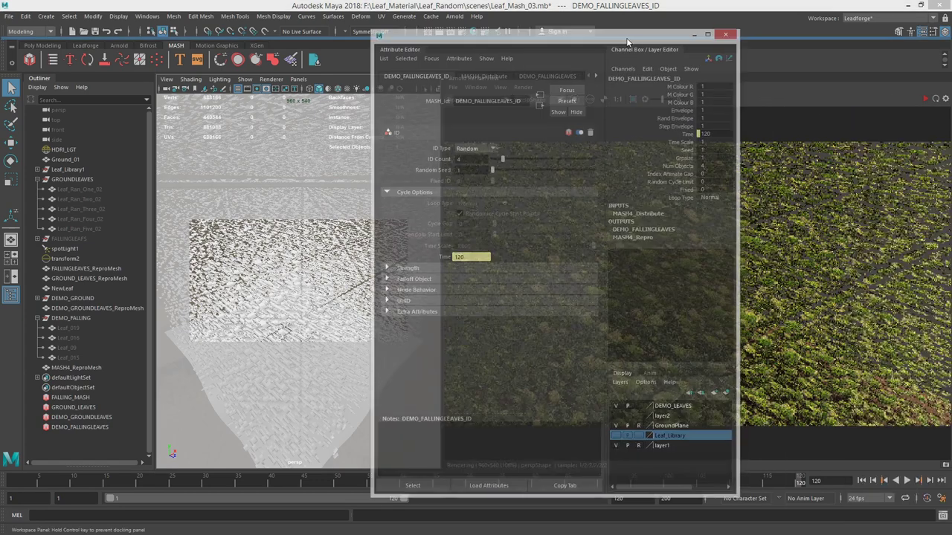
pyautogui.click(480, 76)
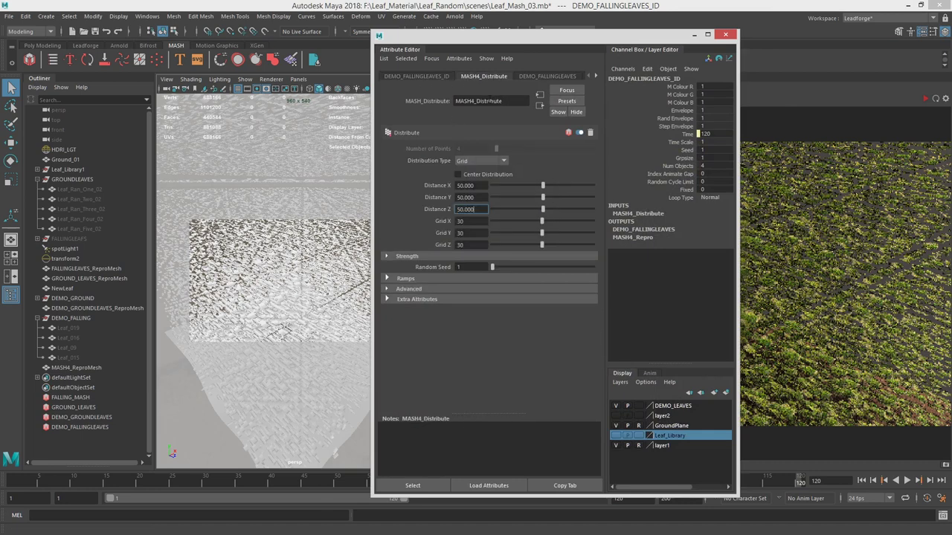
pyautogui.click(540, 77)
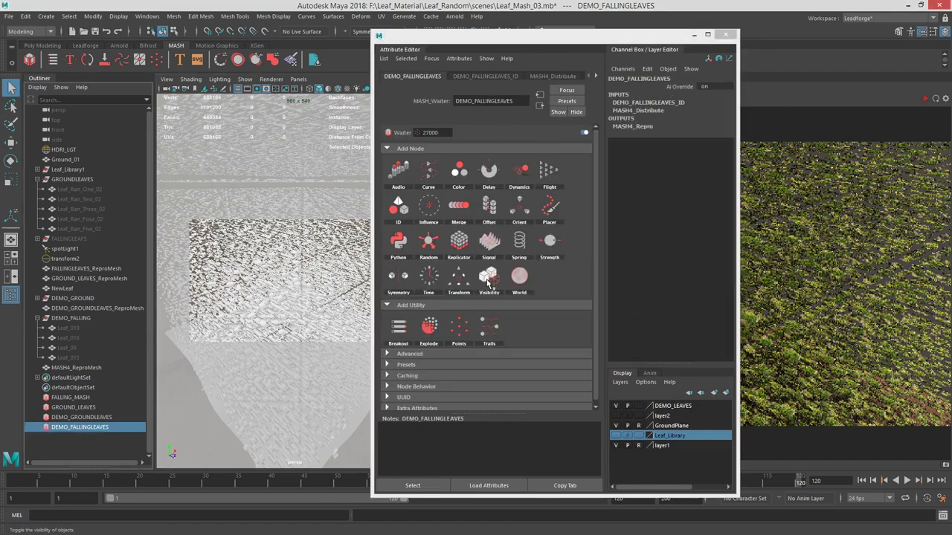
pyautogui.click(489, 277)
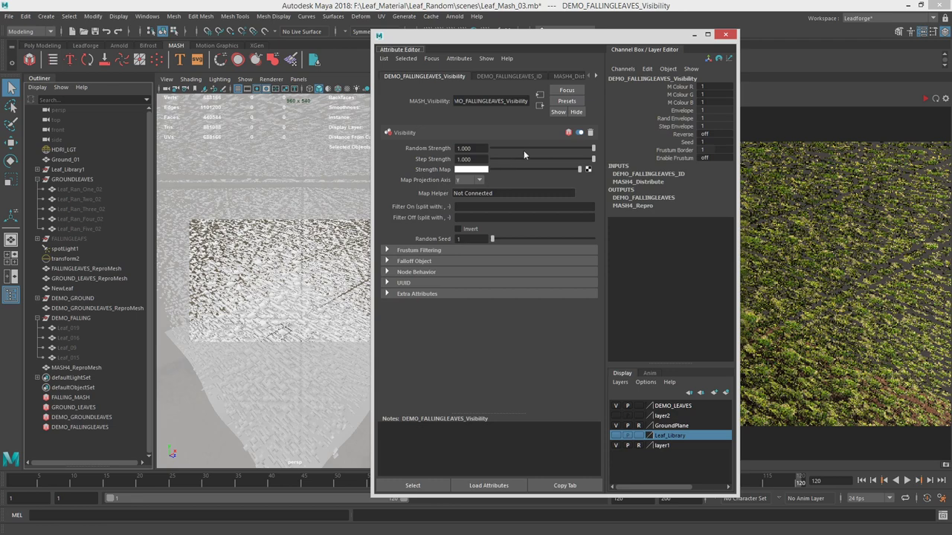
pyautogui.moveTo(523, 150); pyautogui.dragTo(521, 148)
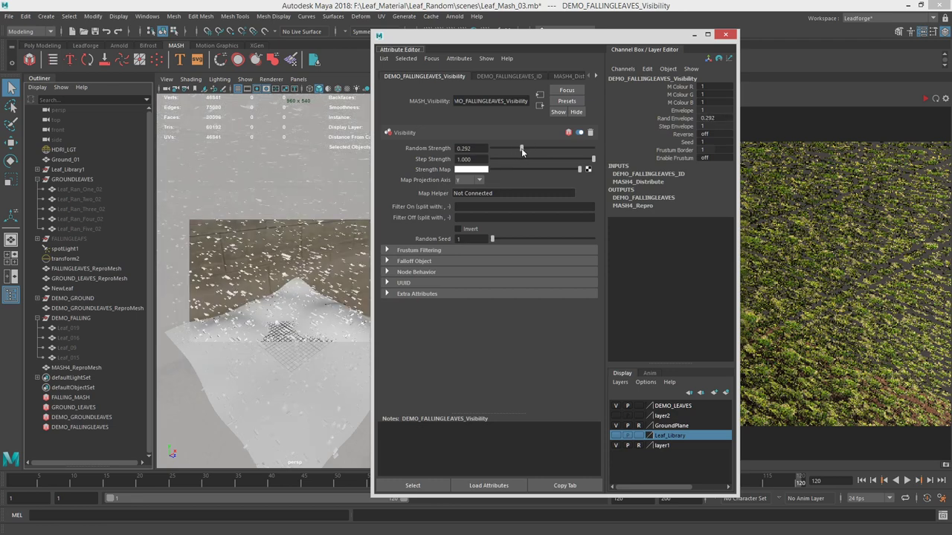
pyautogui.click(926, 100)
pyautogui.moveTo(633, 37); pyautogui.dragTo(951, 89)
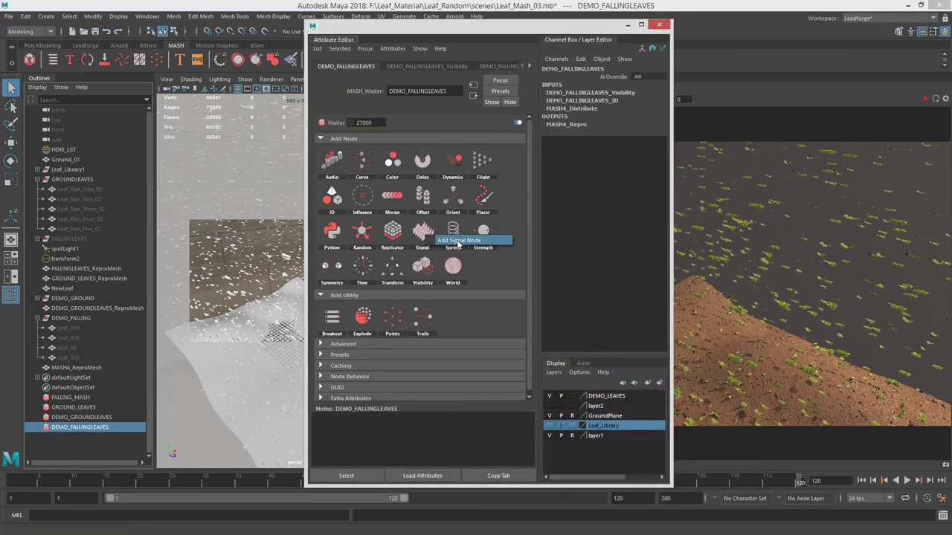
# Add a Signal node with Rotation X, Y and Z at 180, Position X 5.989, Position Z 4.396 and Scale X 0.275
pyautogui.click(455, 238)
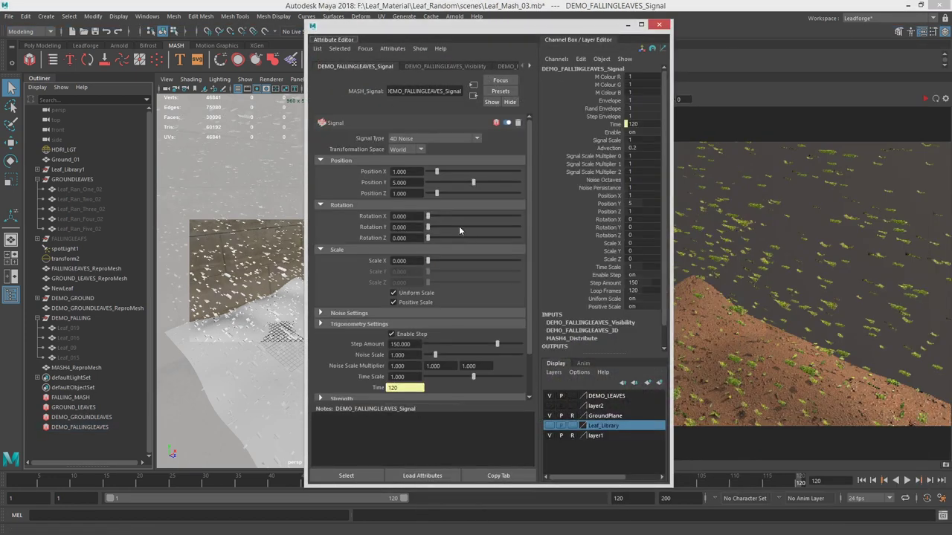
pyautogui.moveTo(429, 215); pyautogui.dragTo(562, 225)
pyautogui.moveTo(455, 227); pyautogui.dragTo(508, 238)
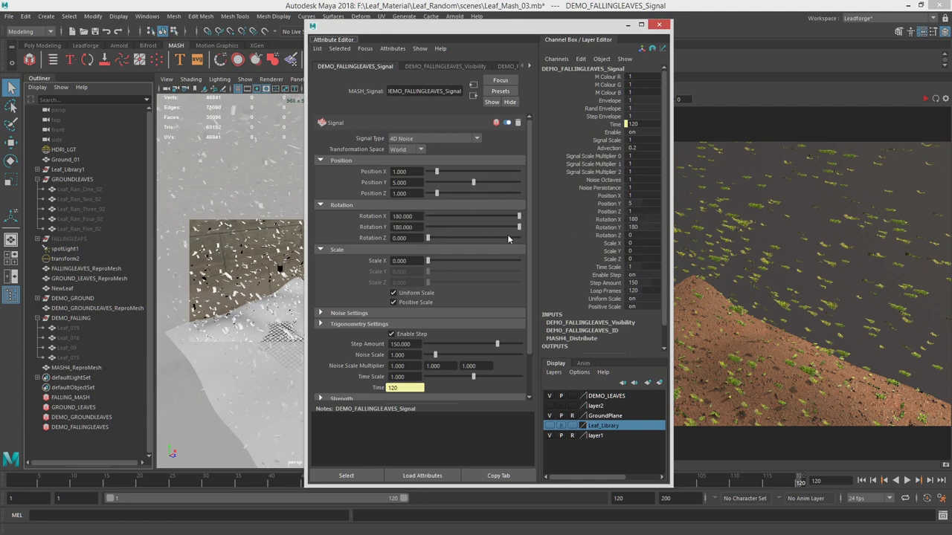
pyautogui.moveTo(449, 238); pyautogui.dragTo(562, 198)
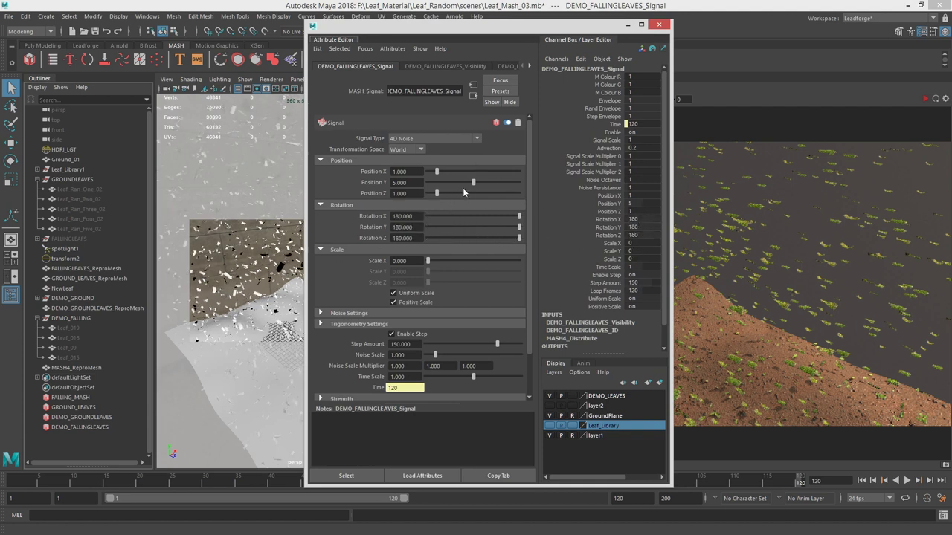
pyautogui.moveTo(459, 193); pyautogui.dragTo(481, 171)
pyautogui.moveTo(431, 262); pyautogui.dragTo(432, 263)
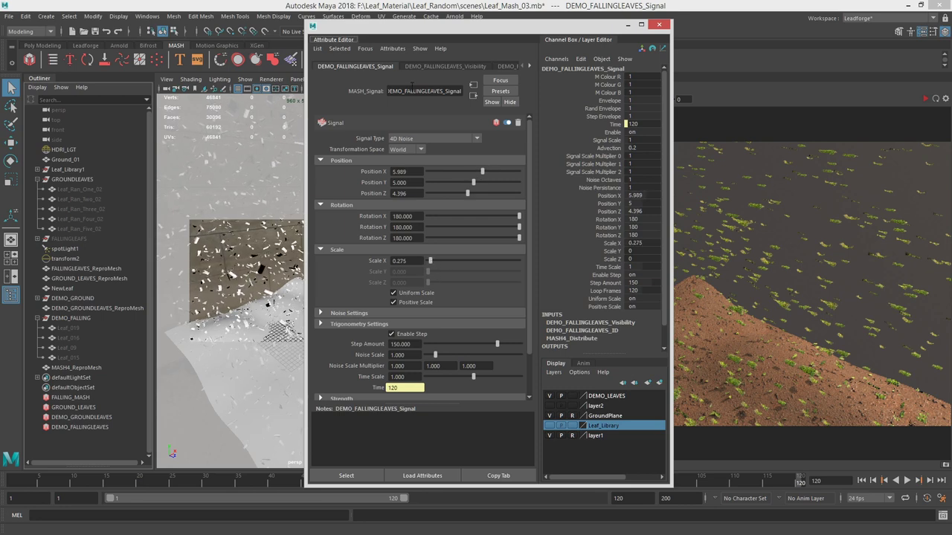
# Render the randomized falling leaves in Arnold and view them above the ground from a lower side angle
pyautogui.moveTo(427, 31); pyautogui.dragTo(951, 74)
pyautogui.click(926, 99)
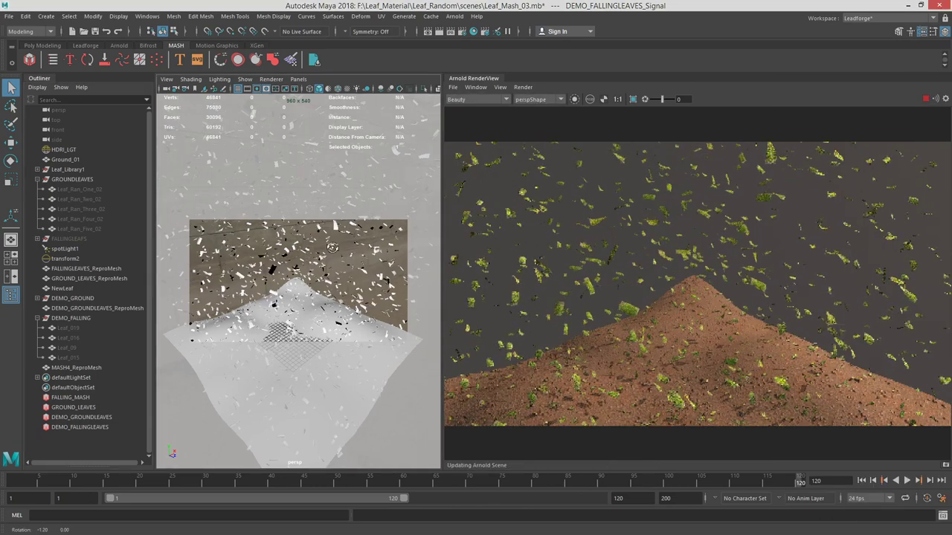
pyautogui.keyDown('alt'); pyautogui.moveTo(386, 245); pyautogui.dragTo(322, 262); pyautogui.keyUp('alt')
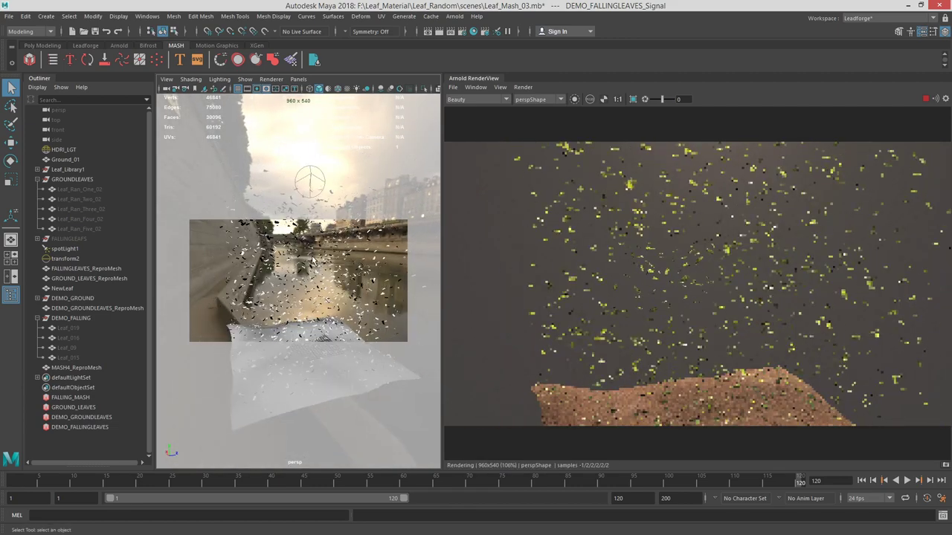
# Lower the Random Strength of the DEMO_FALLINGLEAVES Visibility node to 0.203 and render the sparser leaves in Arnold
pyautogui.scroll(2, 322, 262)
pyautogui.moveTo(951, 67); pyautogui.dragTo(503, 48)
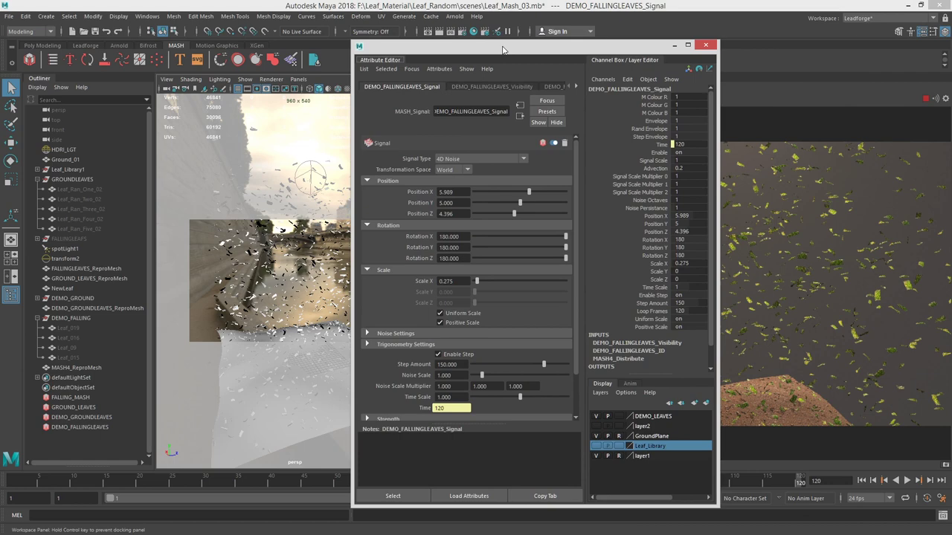
pyautogui.click(88, 427)
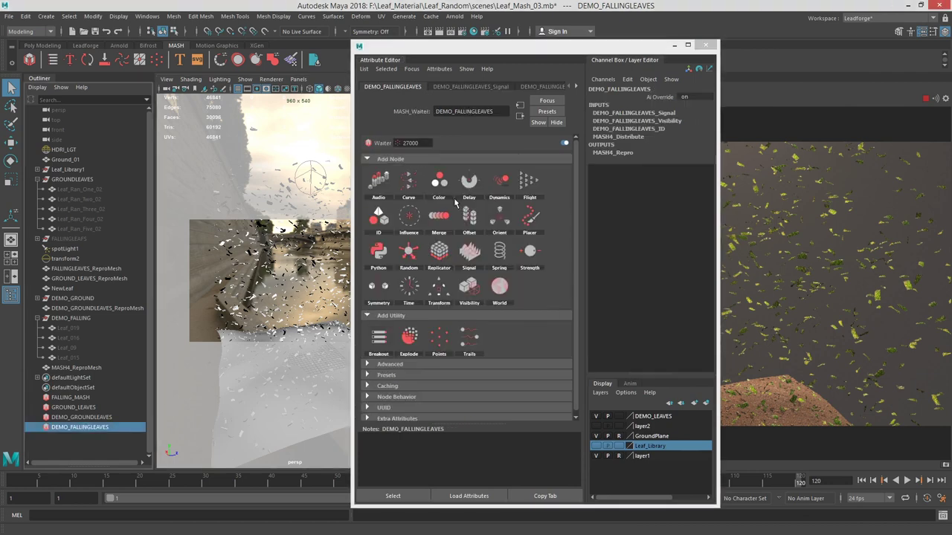
pyautogui.click(541, 89)
pyautogui.moveTo(498, 158); pyautogui.dragTo(494, 159)
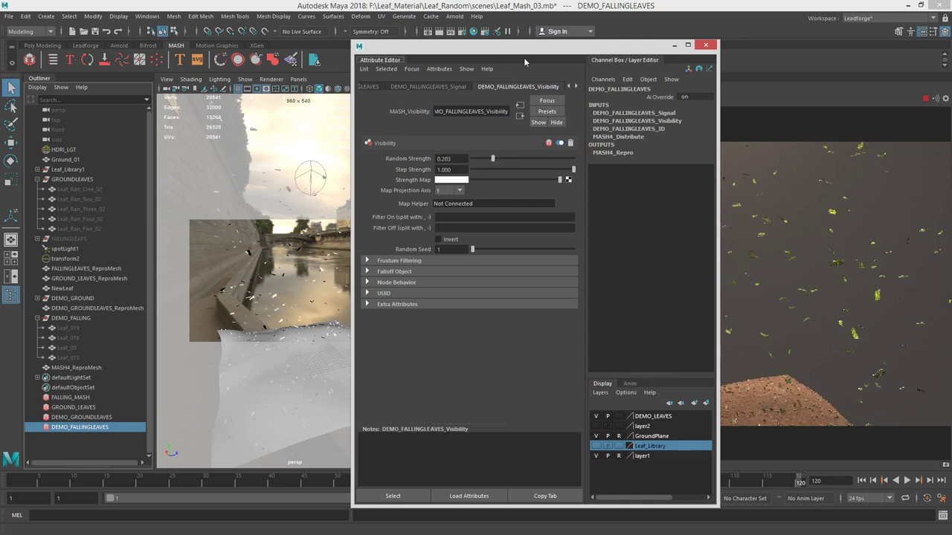
pyautogui.moveTo(525, 48); pyautogui.dragTo(951, 63)
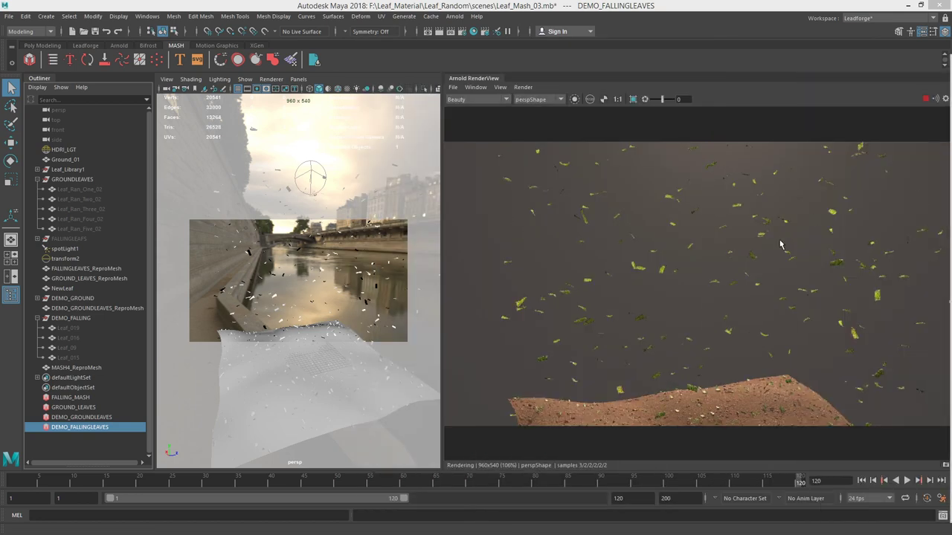
# Zoom in on the falling leaves, select MASH4_ReproMesh and run the saved Opaque script on it
pyautogui.keyDown('alt'); pyautogui.moveTo(383, 337); pyautogui.dragTo(348, 312); pyautogui.keyUp('alt')
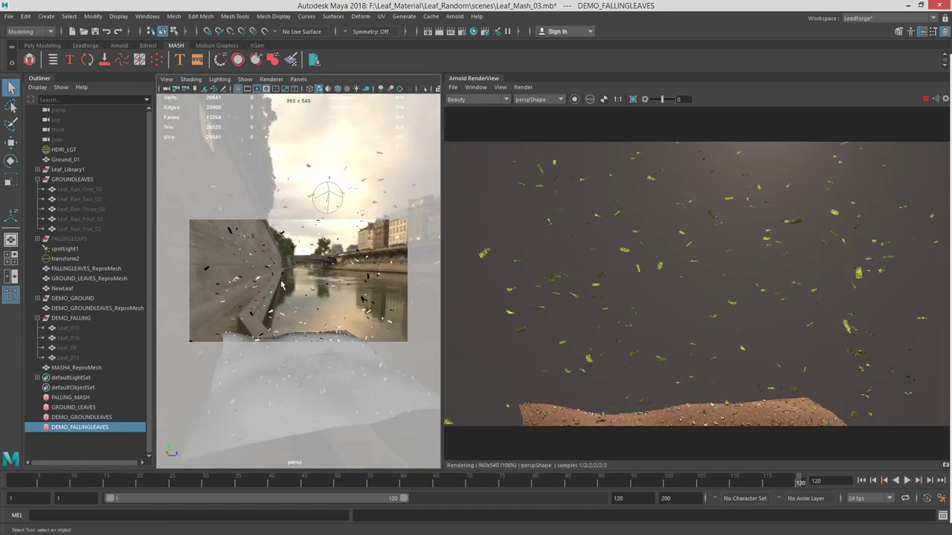
pyautogui.keyDown('alt'); pyautogui.moveTo(348, 313); pyautogui.dragTo(338, 297, button='right'); pyautogui.keyUp('alt')
pyautogui.keyDown('alt'); pyautogui.moveTo(337, 296); pyautogui.dragTo(286, 317, button='middle'); pyautogui.keyUp('alt')
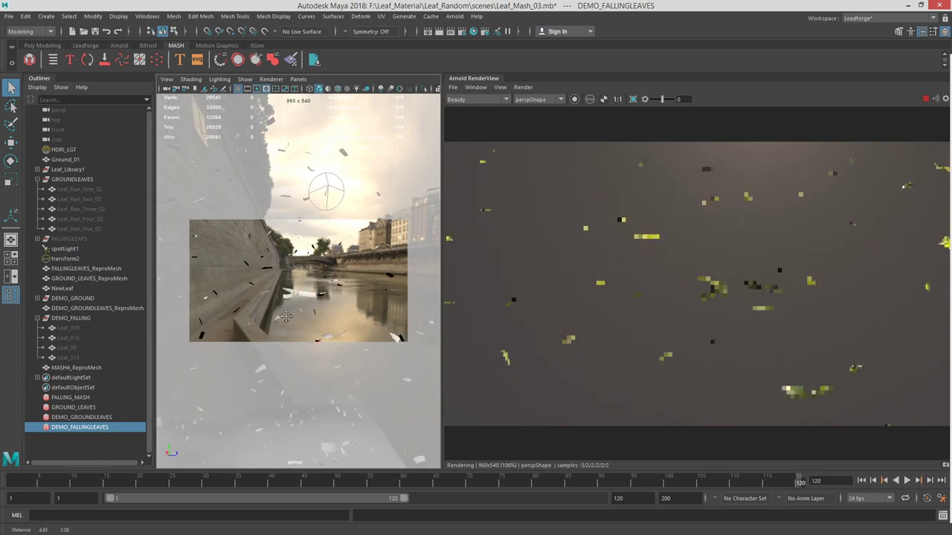
pyautogui.keyDown('alt'); pyautogui.moveTo(286, 316); pyautogui.dragTo(314, 329, button='right'); pyautogui.keyUp('alt')
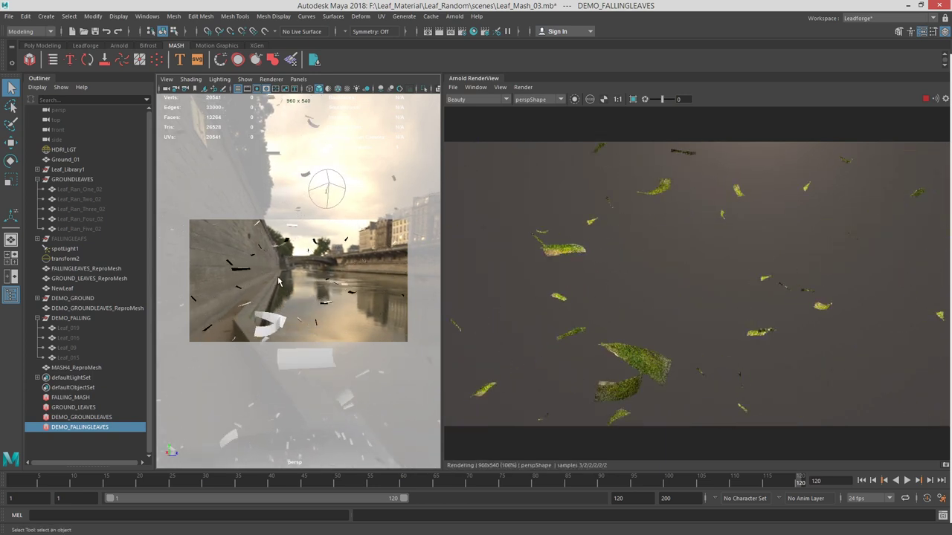
pyautogui.click(281, 327)
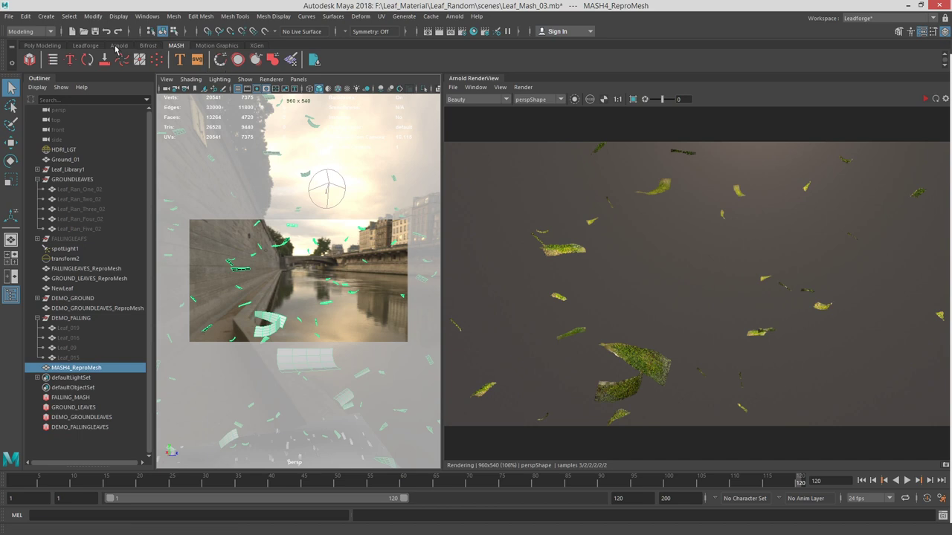
pyautogui.click(86, 45)
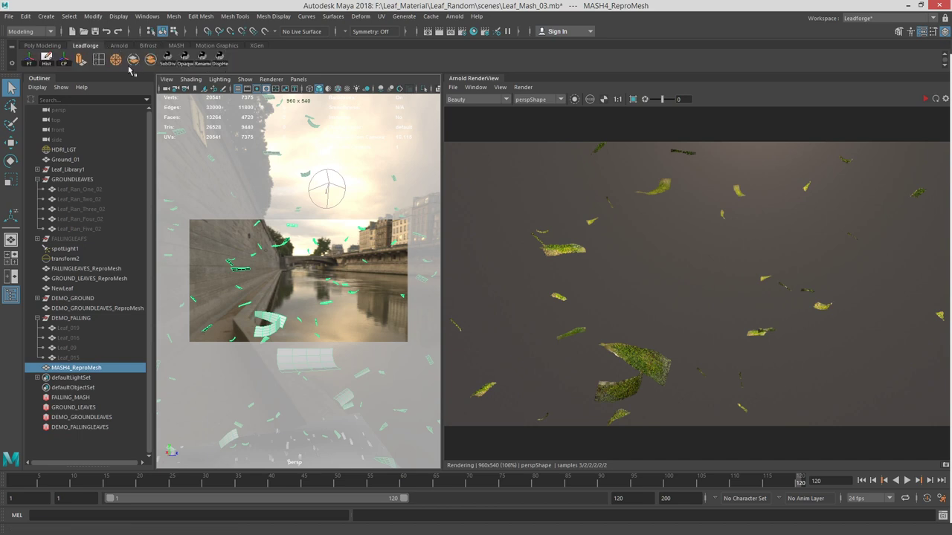
pyautogui.click(185, 58)
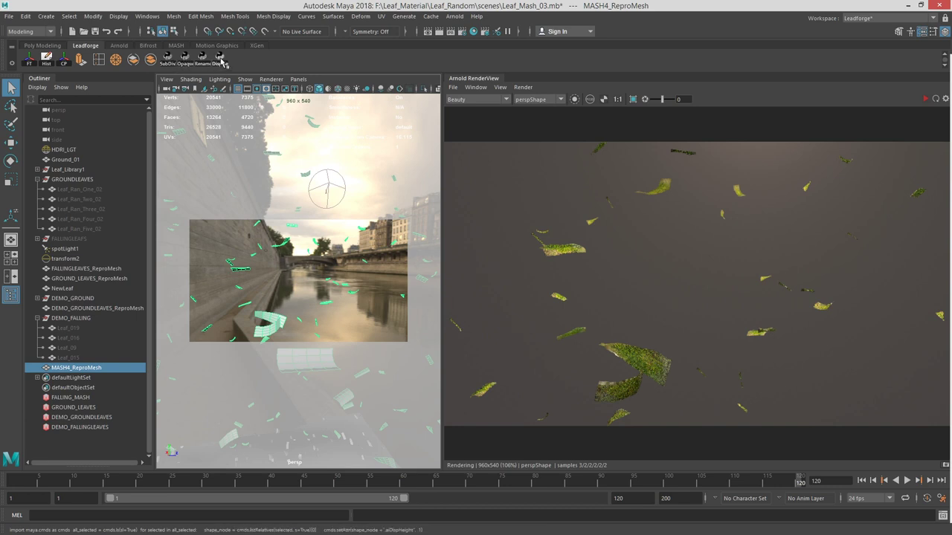
# Restart the Arnold IPR render to preview the falling leaves with the changed opacity setting
pyautogui.click(524, 87)
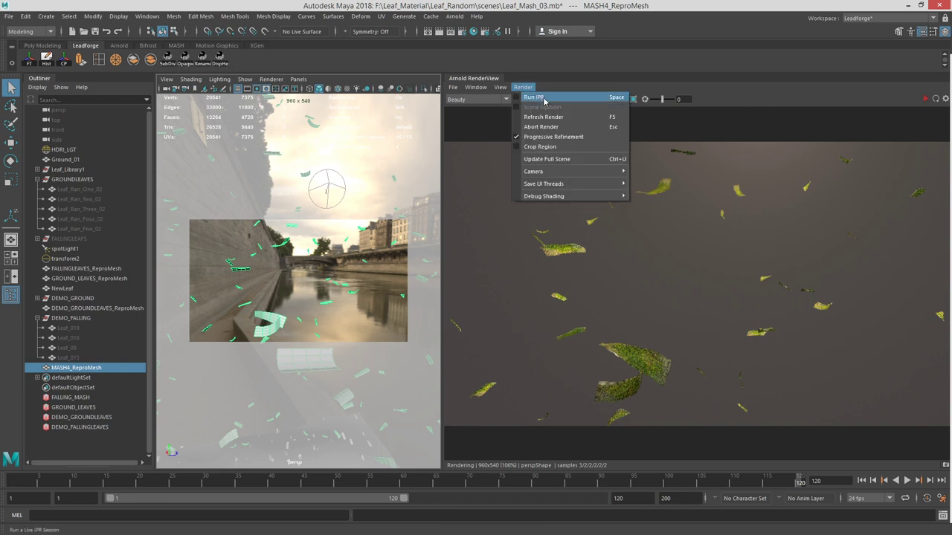
pyautogui.click(554, 152)
pyautogui.click(531, 90)
pyautogui.click(539, 97)
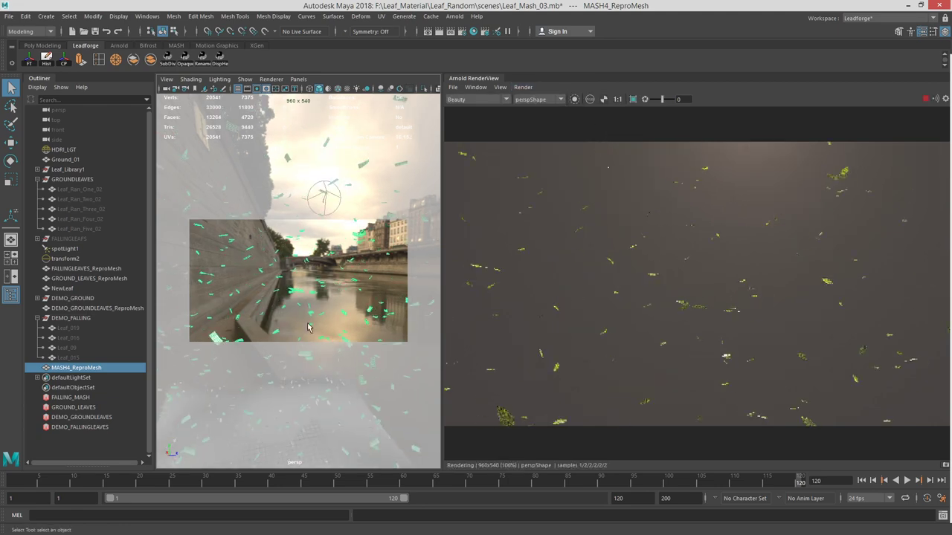
# Inspect the falling leaves and ground in Arnold from low, overhead and close-up views, and stop the render
pyautogui.click(350, 306)
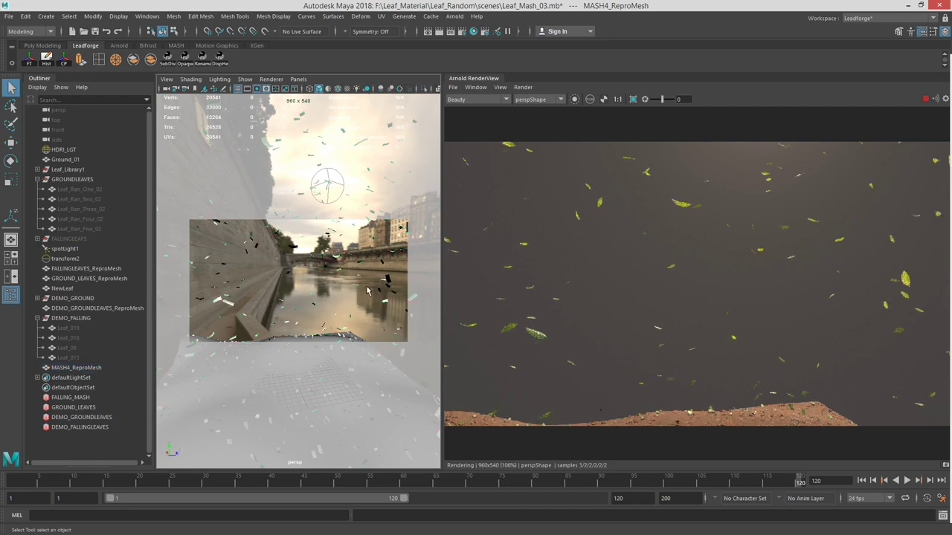
pyautogui.keyDown('alt'); pyautogui.moveTo(350, 288); pyautogui.dragTo(374, 289, button='right'); pyautogui.keyUp('alt')
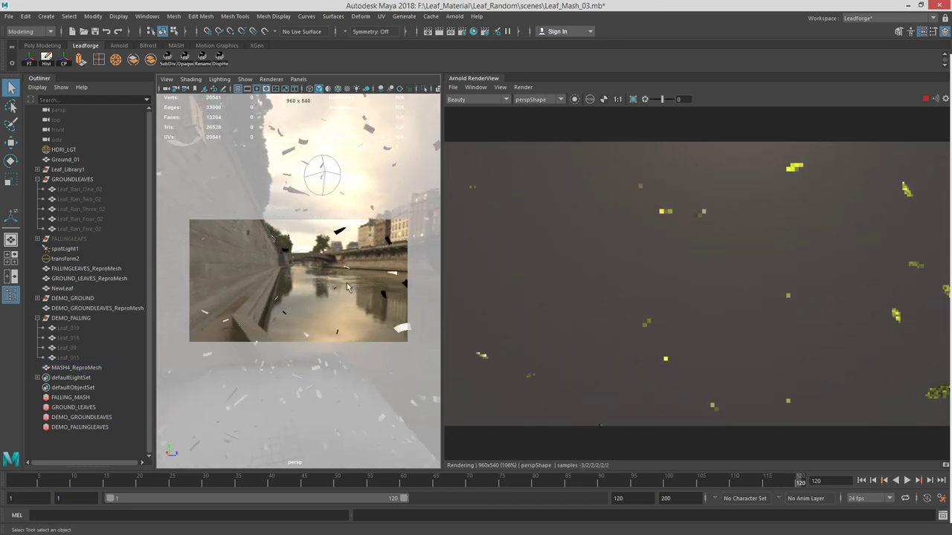
pyautogui.keyDown('alt'); pyautogui.moveTo(373, 289); pyautogui.dragTo(298, 289, button='middle'); pyautogui.keyUp('alt')
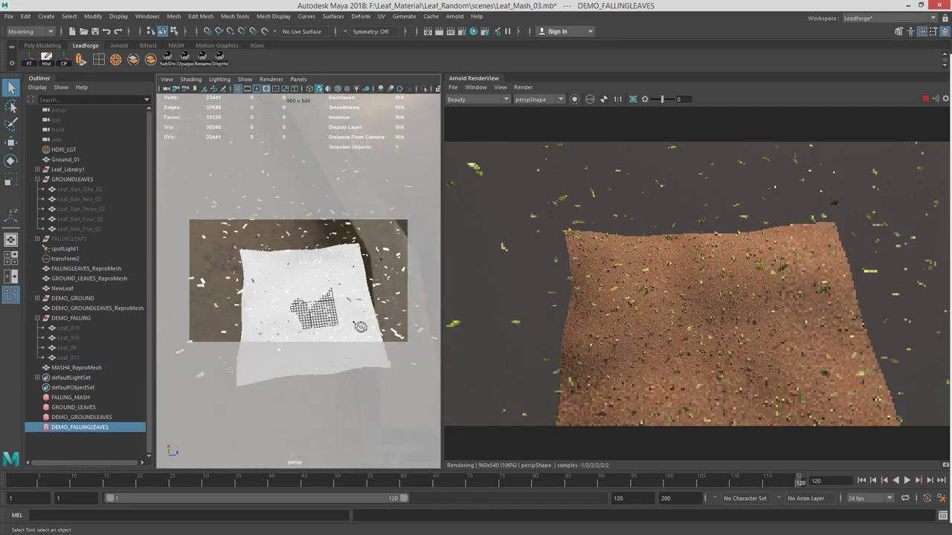
pyautogui.keyDown('alt'); pyautogui.moveTo(320, 321); pyautogui.dragTo(341, 321, button='right'); pyautogui.keyUp('alt')
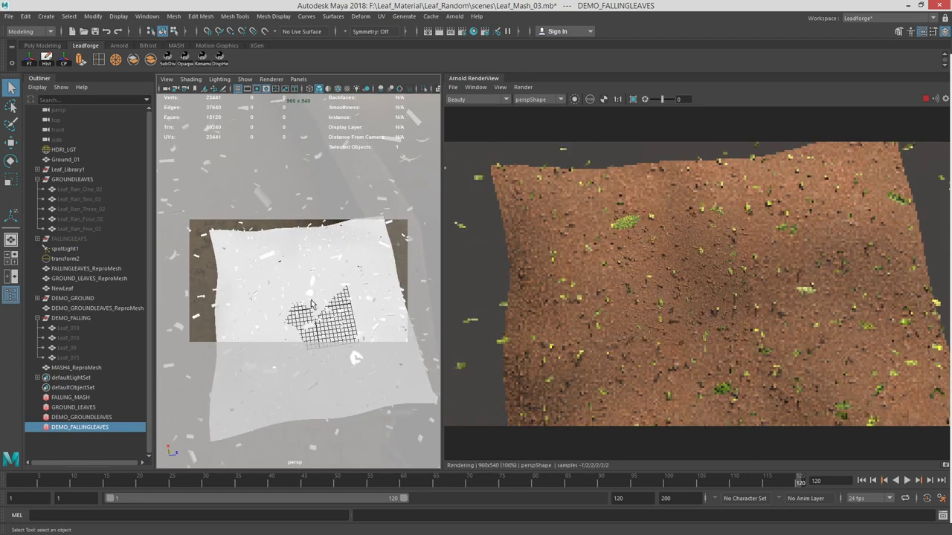
pyautogui.keyDown('alt'); pyautogui.moveTo(246, 319); pyautogui.dragTo(475, 333, button='right'); pyautogui.keyUp('alt')
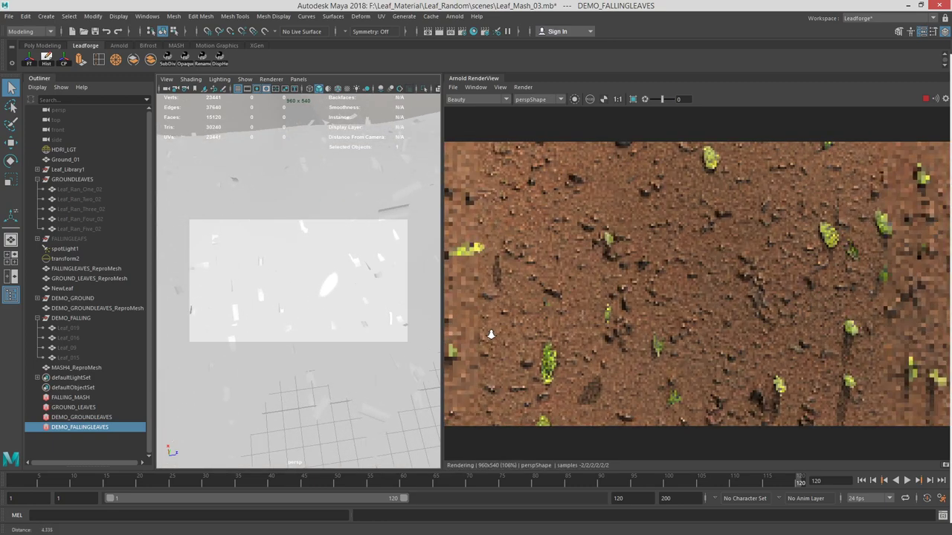
pyautogui.scroll(3, 279, 318)
pyautogui.keyDown('alt'); pyautogui.moveTo(279, 318); pyautogui.dragTo(345, 242); pyautogui.keyUp('alt')
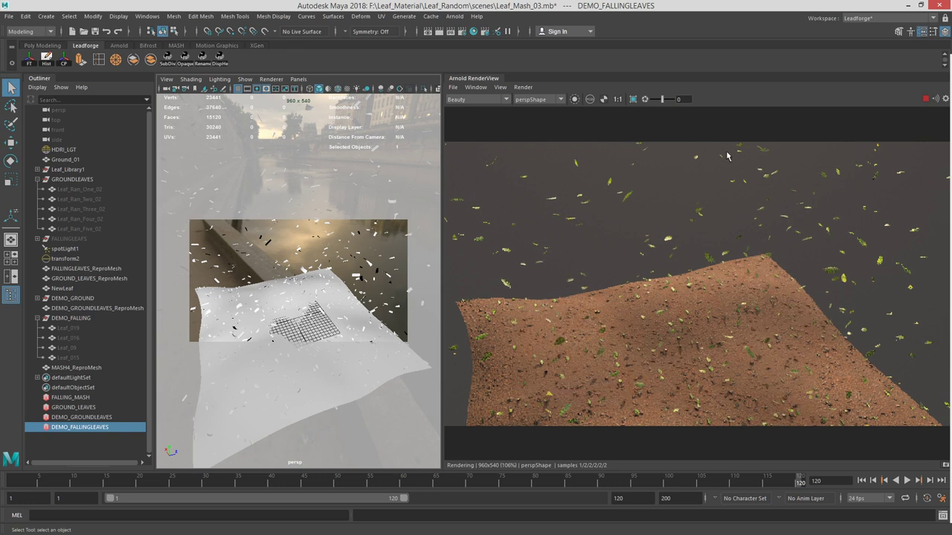
pyautogui.click(925, 98)
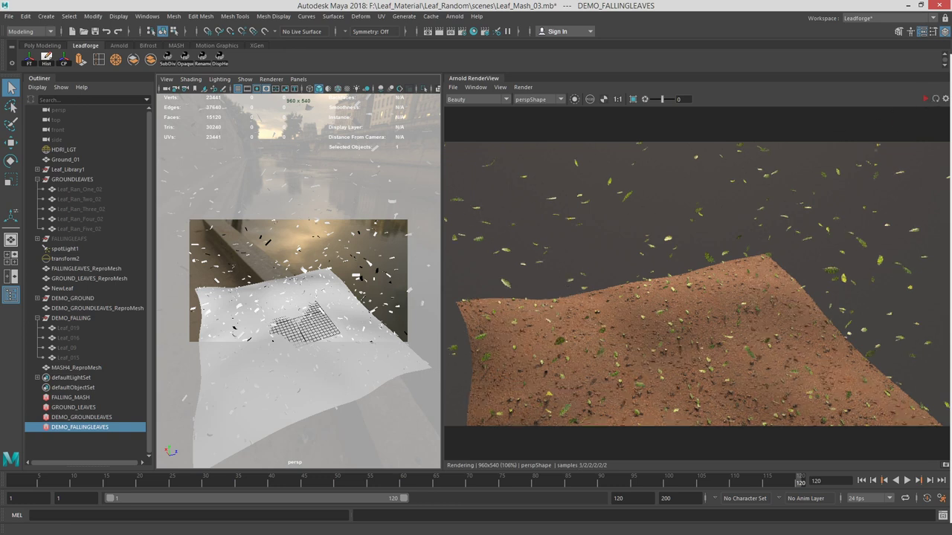
# Select DEMO_GROUNDLEAVES_ReproMesh and bring the Hypershade into view with the DemoMTL network
pyautogui.click(93, 308)
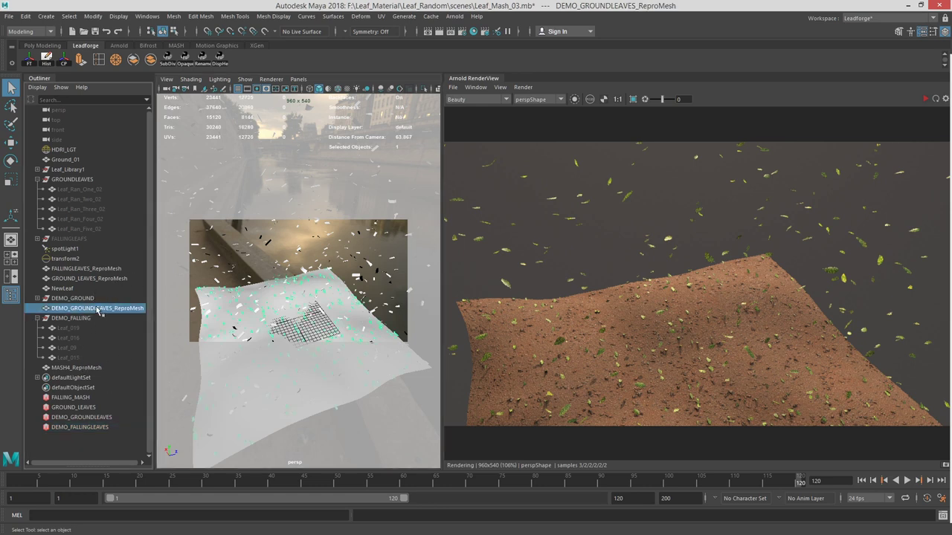
pyautogui.click(97, 279)
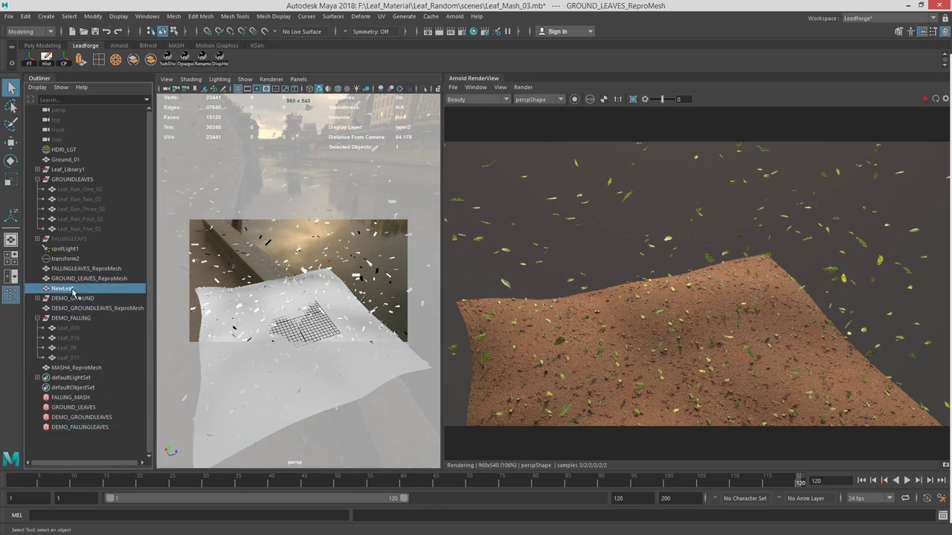
pyautogui.click(104, 270)
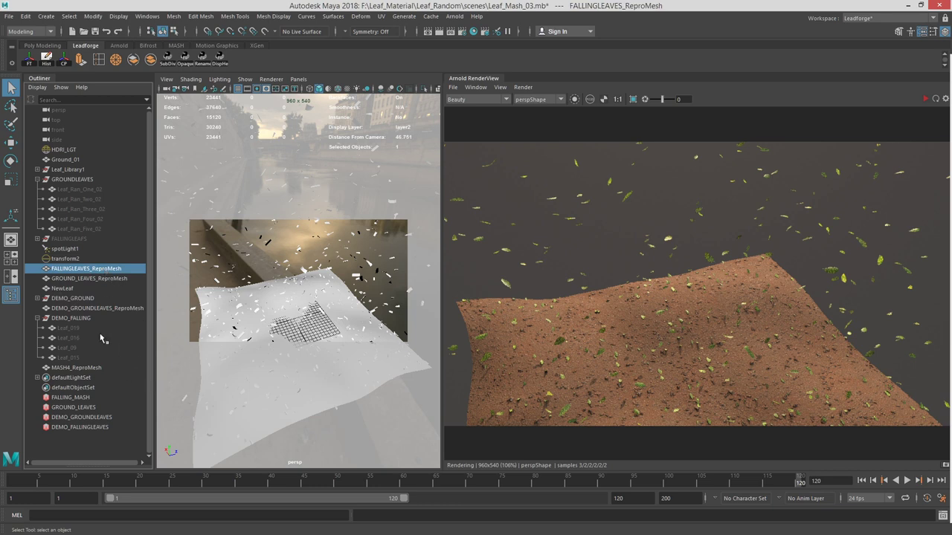
pyautogui.click(111, 309)
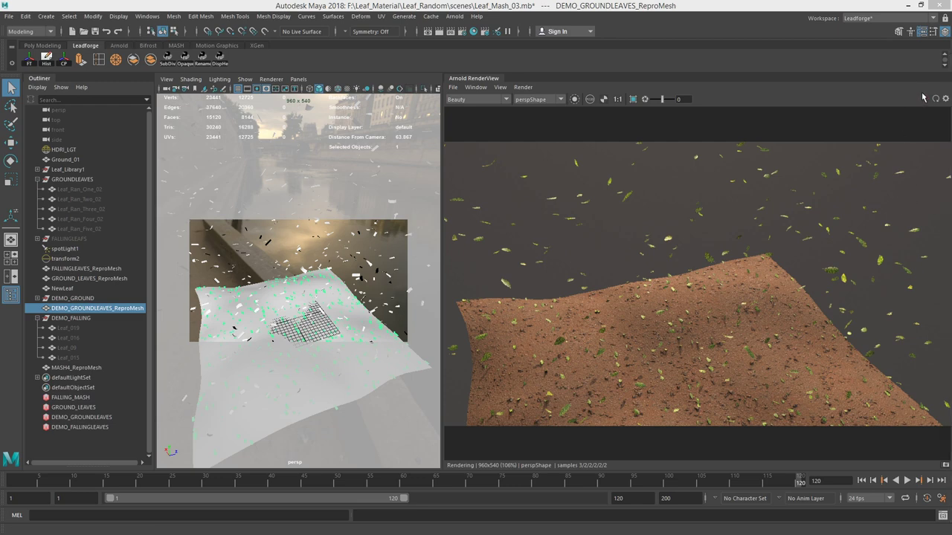
pyautogui.moveTo(951, 18); pyautogui.dragTo(486, 18)
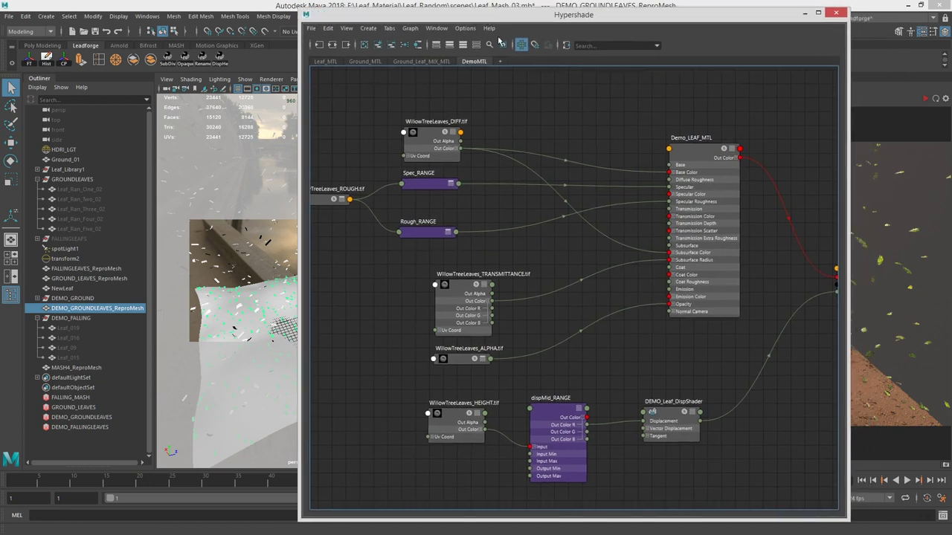
# Spread out the WillowTreeLeaves_DIFF.tif and Demo_LEAF_MTL nodes to make room between them in the DemoMTL graph
pyautogui.keyDown('alt'); pyautogui.moveTo(579, 249); pyautogui.dragTo(573, 213, button='right'); pyautogui.keyUp('alt')
pyautogui.keyDown('alt'); pyautogui.moveTo(573, 214); pyautogui.dragTo(600, 243, button='middle'); pyautogui.keyUp('alt')
pyautogui.keyDown('alt'); pyautogui.moveTo(540, 215); pyautogui.dragTo(586, 255, button='middle'); pyautogui.keyUp('alt')
pyautogui.moveTo(413, 202); pyautogui.dragTo(542, 302)
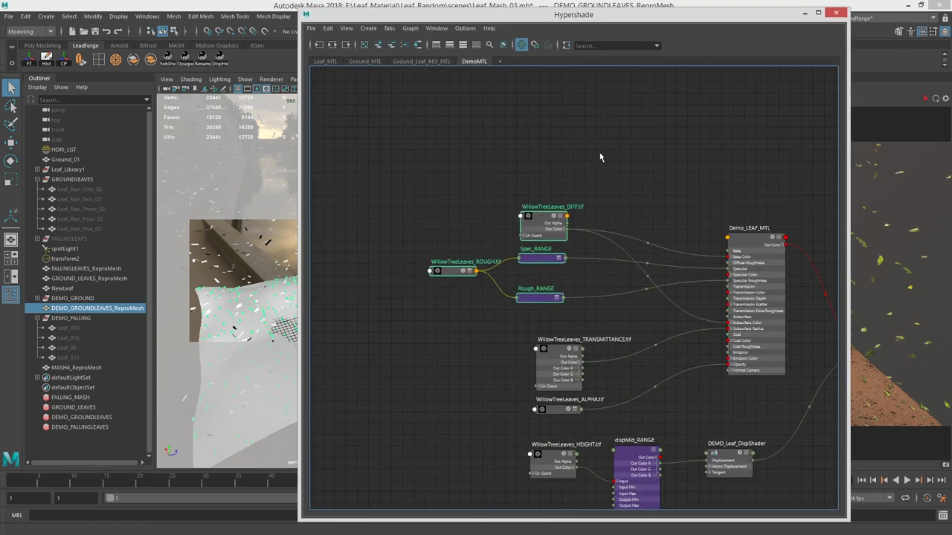
pyautogui.click(601, 155)
pyautogui.moveTo(533, 221); pyautogui.dragTo(441, 141)
pyautogui.keyDown('alt'); pyautogui.moveTo(669, 160); pyautogui.dragTo(664, 246, button='middle'); pyautogui.keyUp('alt')
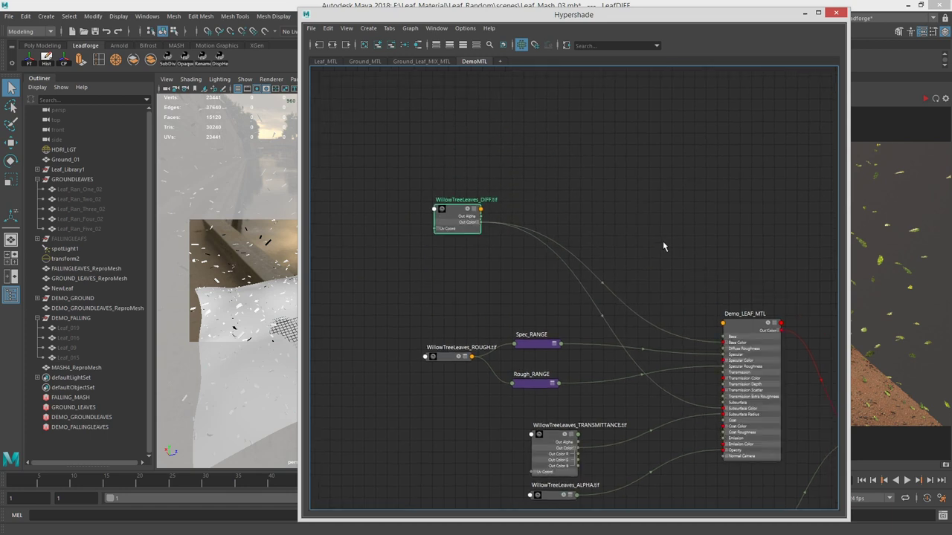
pyautogui.moveTo(759, 337); pyautogui.dragTo(797, 275)
pyautogui.keyDown('alt'); pyautogui.moveTo(743, 231); pyautogui.dragTo(775, 318, button='middle'); pyautogui.keyUp('alt')
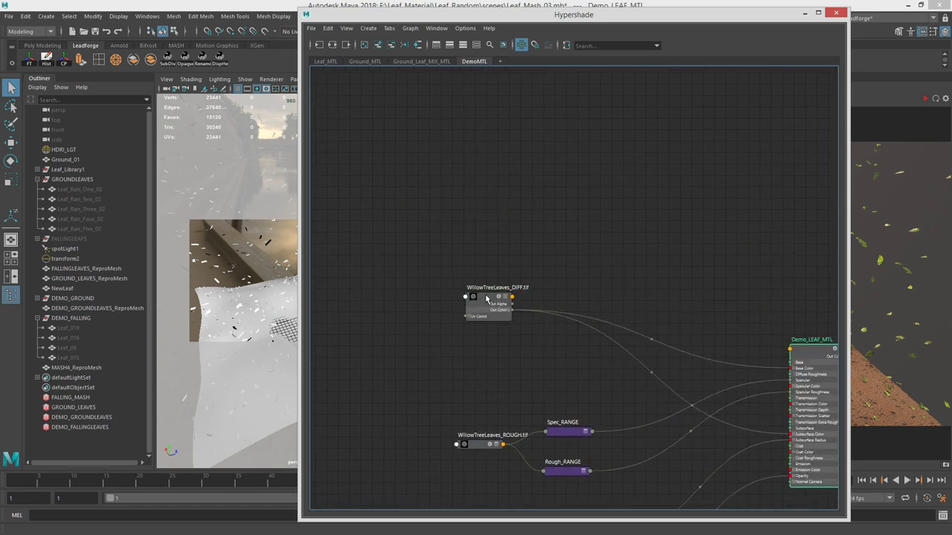
pyautogui.moveTo(480, 300); pyautogui.dragTo(442, 259)
# Add an aiSwitch node between the diffuse texture and Demo_LEAF_MTL, and delete its automatically created shading group
pyautogui.click(647, 255)
pyautogui.press('Tab')
pyautogui.write('aiSw')
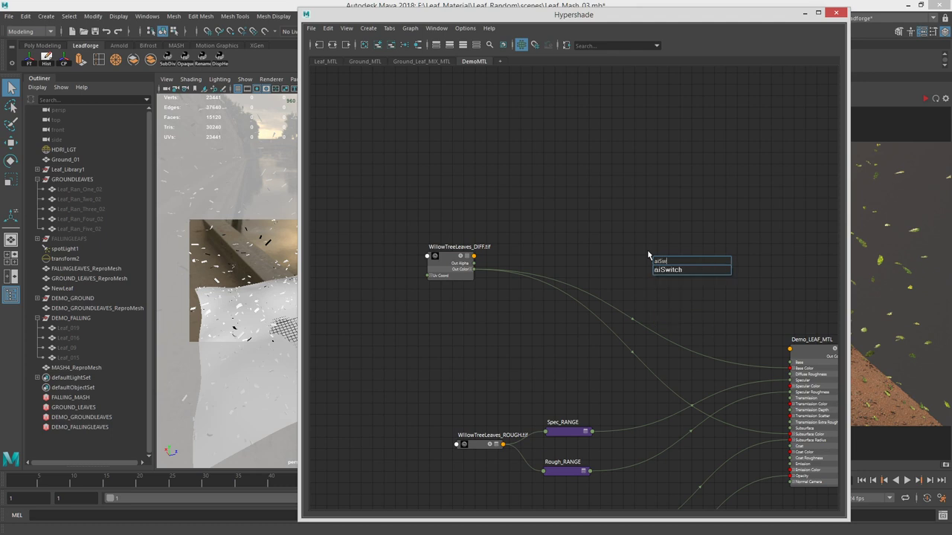
pyautogui.press('Down')
pyautogui.press('Return')
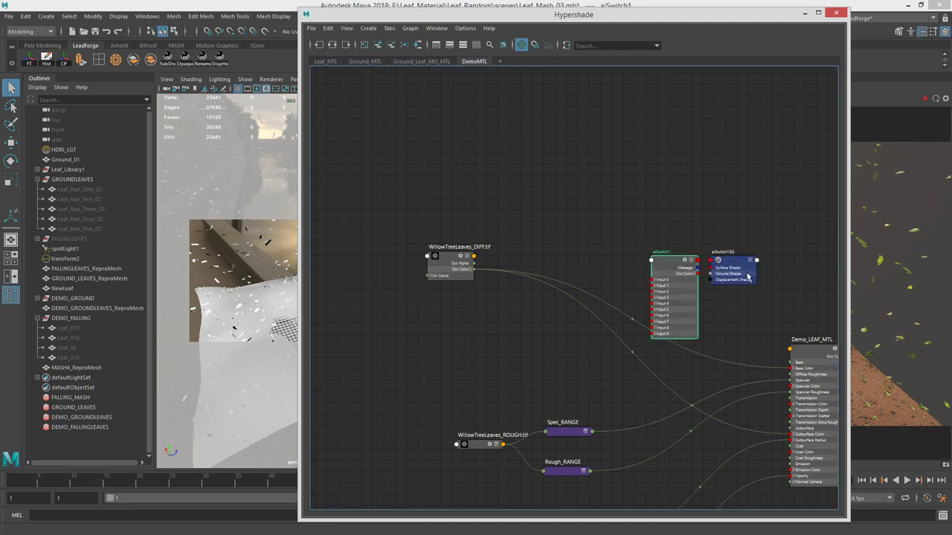
pyautogui.click(730, 262)
pyautogui.press('Delete')
pyautogui.moveTo(671, 268); pyautogui.dragTo(658, 231)
# Connect the aiSwitch node's Out Color to Subsurface Color and Base Color of Demo_LEAF_MTL
pyautogui.keyDown('alt'); pyautogui.moveTo(775, 282); pyautogui.dragTo(645, 229, button='middle'); pyautogui.keyUp('alt')
pyautogui.keyDown('alt'); pyautogui.moveTo(623, 234); pyautogui.dragTo(670, 253, button='right'); pyautogui.keyUp('alt')
pyautogui.keyDown('alt'); pyautogui.moveTo(669, 253); pyautogui.dragTo(640, 253, button='middle'); pyautogui.keyUp('alt')
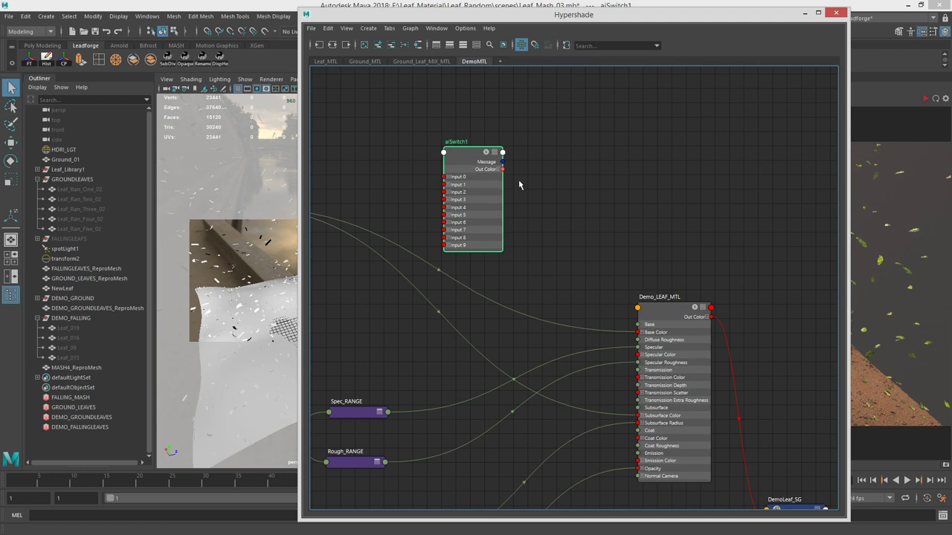
pyautogui.moveTo(502, 168); pyautogui.dragTo(638, 415)
pyautogui.moveTo(504, 173); pyautogui.dragTo(637, 331)
pyautogui.keyDown('alt'); pyautogui.moveTo(461, 192); pyautogui.dragTo(618, 226, button='middle'); pyautogui.keyUp('alt')
pyautogui.keyDown('alt'); pyautogui.moveTo(618, 227); pyautogui.dragTo(565, 219, button='right'); pyautogui.keyUp('alt')
pyautogui.keyDown('alt'); pyautogui.moveTo(528, 211); pyautogui.dragTo(560, 224, button='middle'); pyautogui.keyUp('alt')
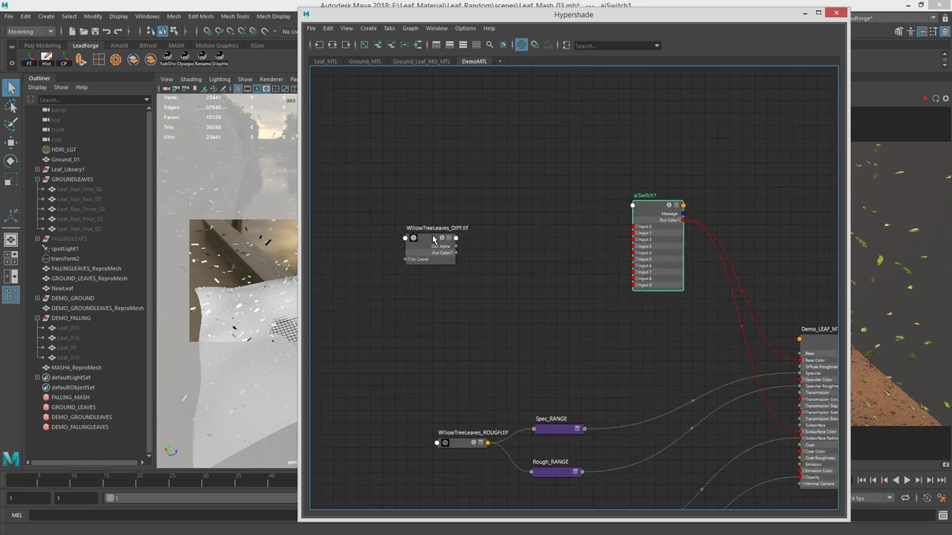
# Add an aiColorCorrect node between the WillowTreeLeaves_DIFF.tif texture and the aiSwitch node
pyautogui.moveTo(436, 237); pyautogui.dragTo(426, 225)
pyautogui.keyDown('alt'); pyautogui.moveTo(468, 239); pyautogui.dragTo(489, 240, button='middle'); pyautogui.keyUp('alt')
pyautogui.click(499, 244)
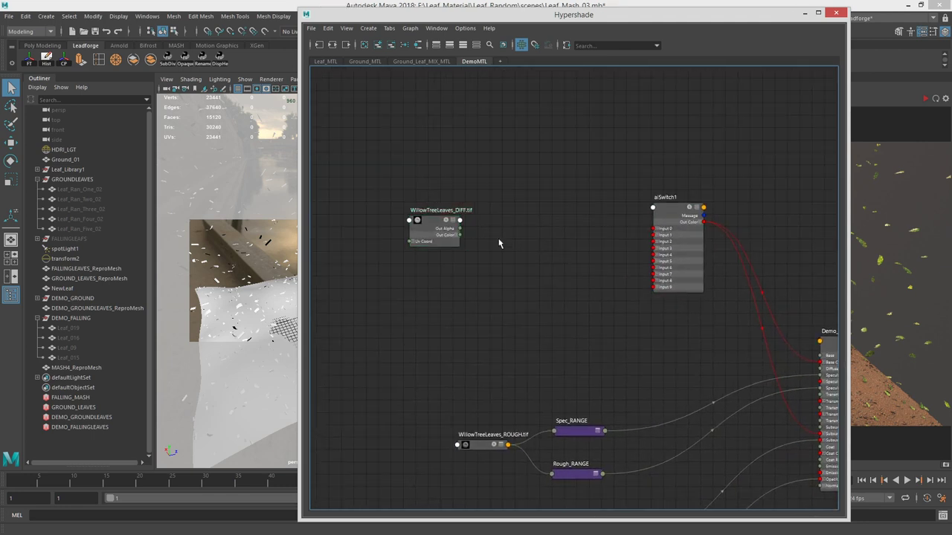
pyautogui.press('Tab')
pyautogui.write('aiColo')
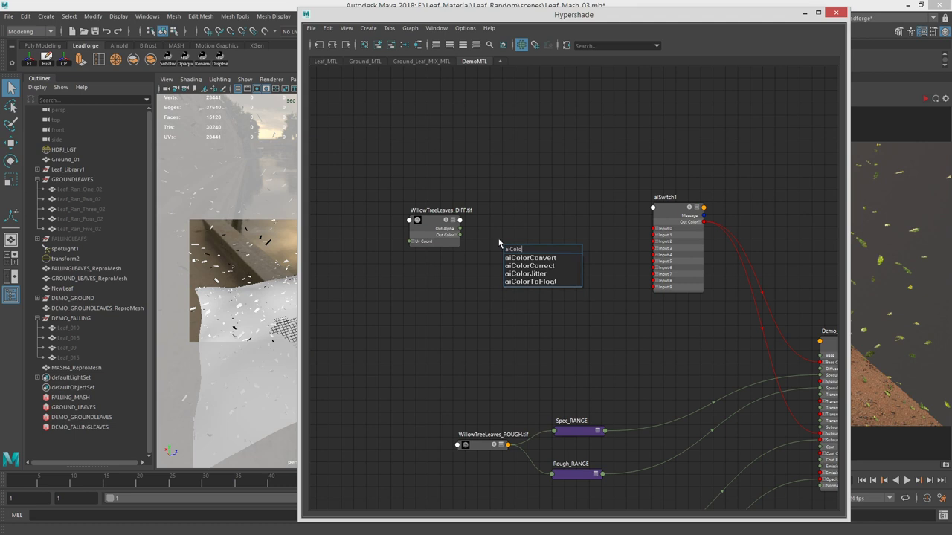
pyautogui.press('Down')
pyautogui.press('Down')
pyautogui.press('Return')
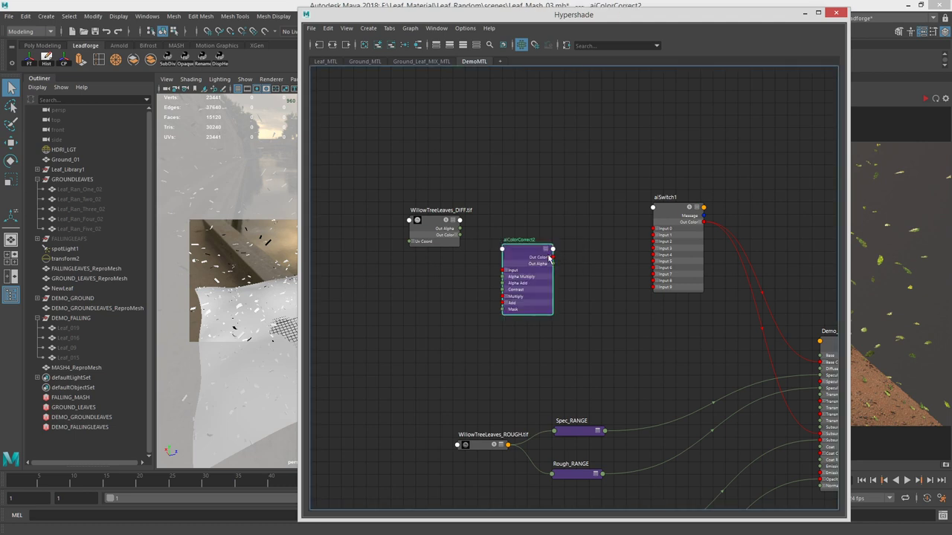
pyautogui.moveTo(529, 258); pyautogui.dragTo(530, 215)
# Rename the new aiColorCorrect node to Demo_LEAF_CC_01
pyautogui.doubleClick(526, 195)
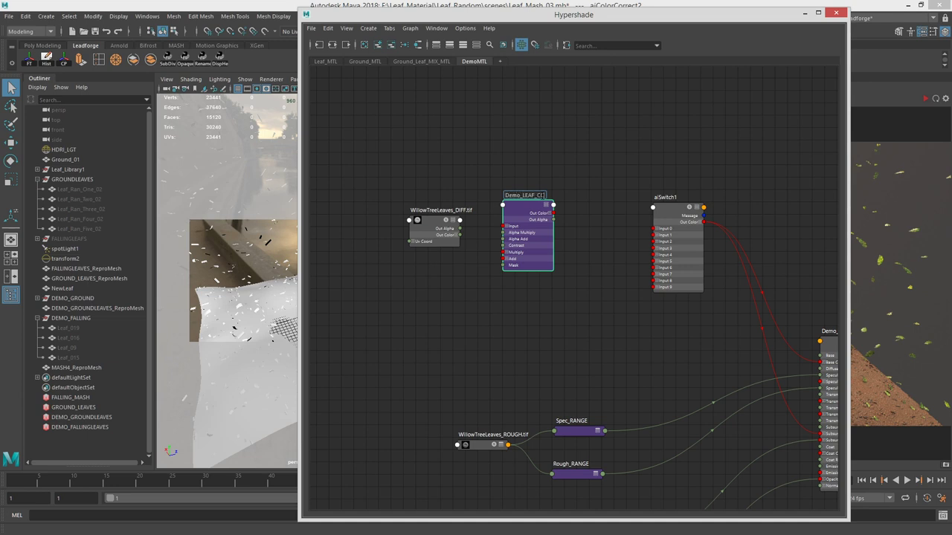
pyautogui.write('Demo_LEAF_CC_01')
pyautogui.press('Return')
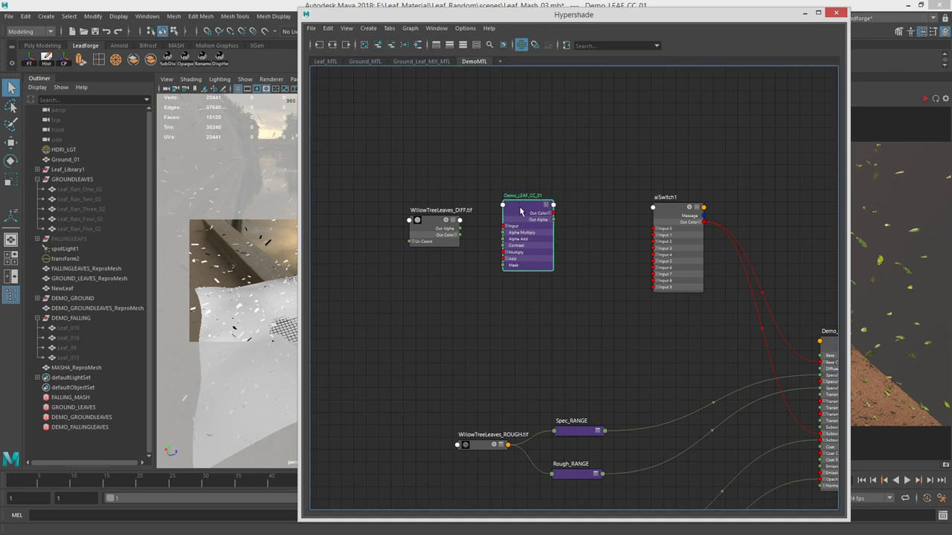
# Duplicate Demo_LEAF_CC_01 twice and stack the copies above and below the original
pyautogui.hotkey('ctrl', 'd')
pyautogui.hotkey('ctrl', 'd')
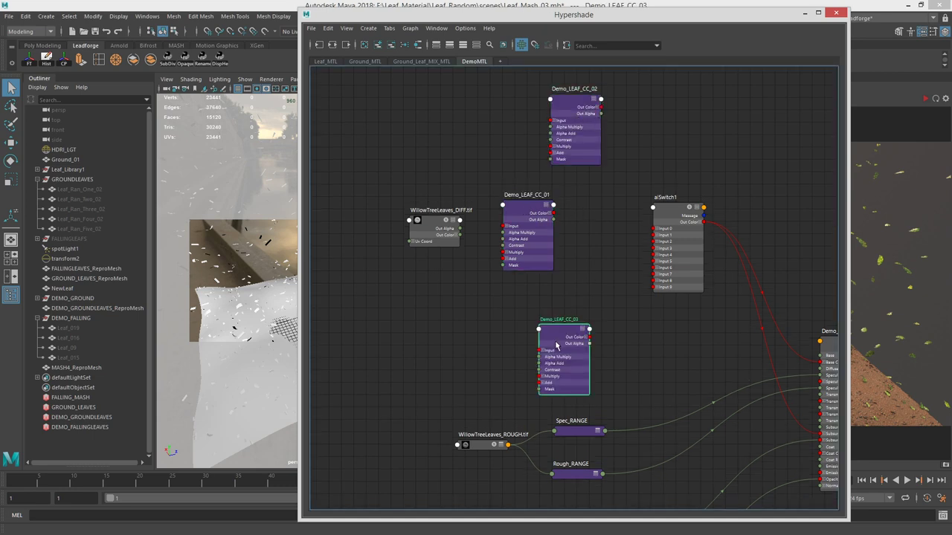
pyautogui.moveTo(556, 344); pyautogui.dragTo(523, 297)
pyautogui.moveTo(580, 106); pyautogui.dragTo(533, 128)
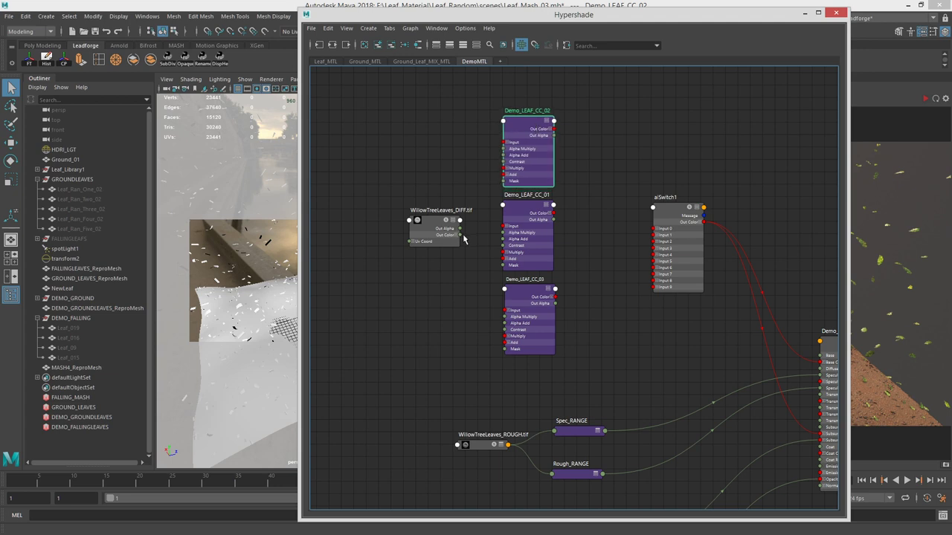
# Connect the Out Color of WillowTreeLeaves_DIFF.tif to the Input of all three color-correct nodes
pyautogui.moveTo(460, 235); pyautogui.dragTo(508, 142)
pyautogui.moveTo(459, 234); pyautogui.dragTo(505, 142)
pyautogui.moveTo(460, 234); pyautogui.dragTo(505, 309)
# Connect the Out Color of Demo_LEAF_CC_02, Demo_LEAF_CC_01 and Demo_LEAF_CC_03 to Input 0, Input 1 and Input 2 of the aiSwitch node
pyautogui.keyDown('alt'); pyautogui.moveTo(604, 196); pyautogui.dragTo(549, 223, button='middle'); pyautogui.keyUp('alt')
pyautogui.moveTo(498, 155); pyautogui.dragTo(599, 261)
pyautogui.moveTo(499, 324); pyautogui.dragTo(599, 269)
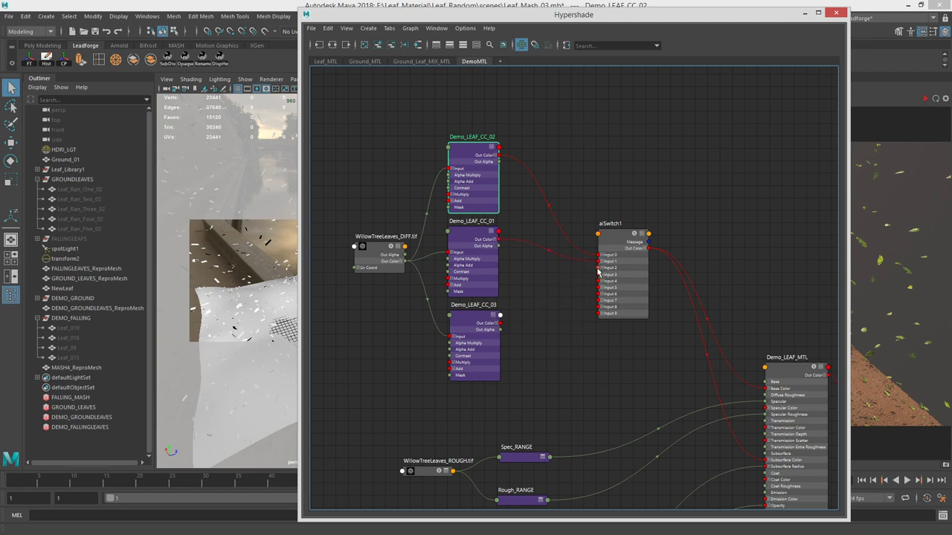
pyautogui.moveTo(500, 330); pyautogui.dragTo(599, 269)
pyautogui.click(531, 307)
pyautogui.moveTo(500, 322); pyautogui.dragTo(602, 267)
pyautogui.moveTo(470, 318); pyautogui.dragTo(461, 316)
pyautogui.keyDown('alt'); pyautogui.moveTo(579, 162); pyautogui.dragTo(591, 166, button='middle'); pyautogui.keyUp('alt')
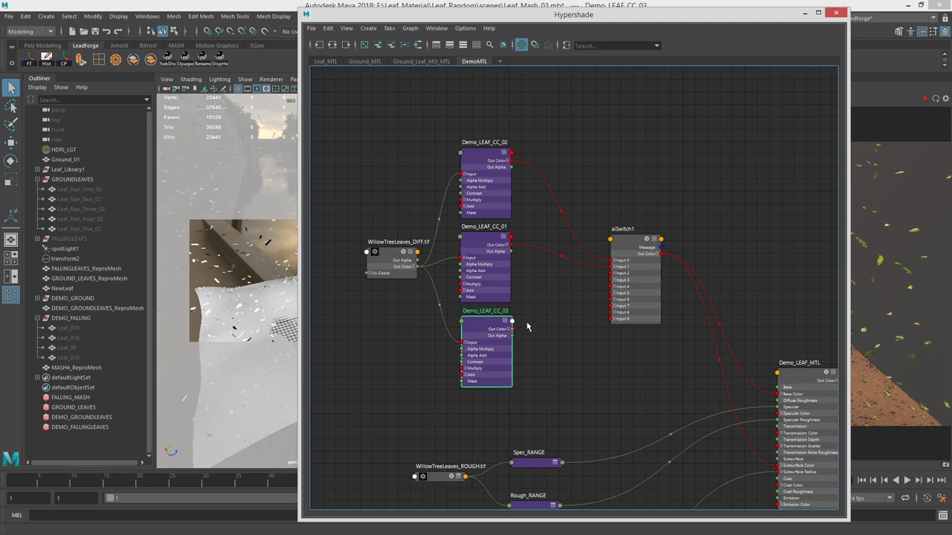
pyautogui.moveTo(513, 327); pyautogui.dragTo(611, 273)
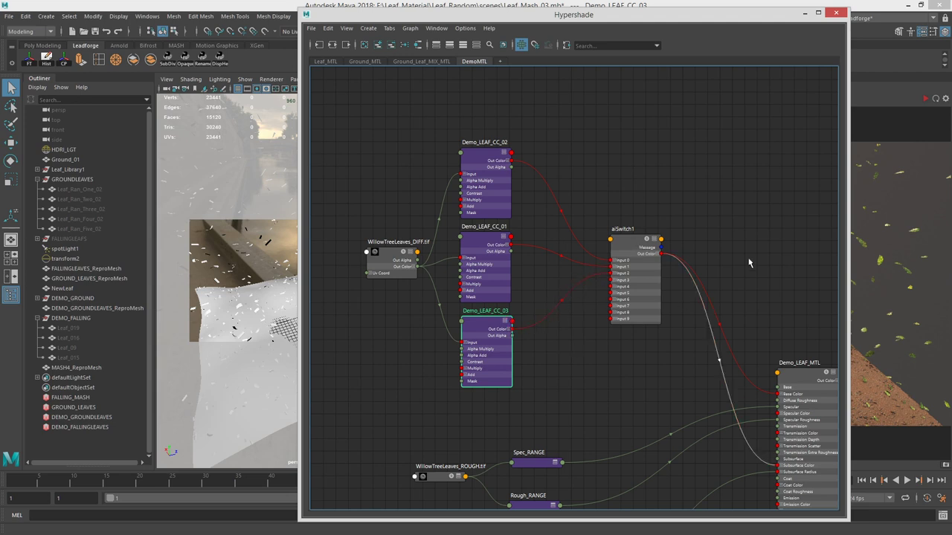
# Rename the aiSwitch node to Leaf_SWITCH
pyautogui.keyDown('alt'); pyautogui.moveTo(706, 221); pyautogui.dragTo(680, 236, button='middle'); pyautogui.keyUp('alt')
pyautogui.doubleClick(595, 245)
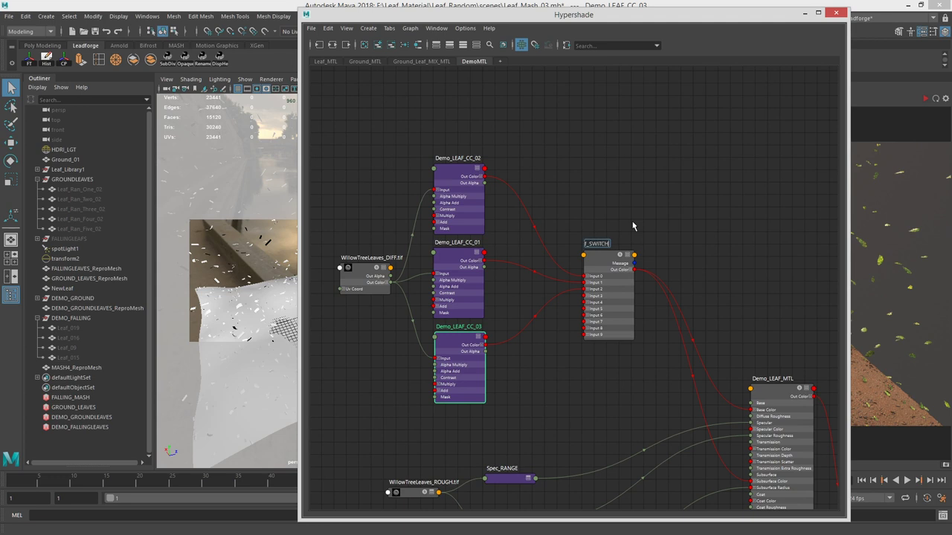
pyautogui.keyDown('alt'); pyautogui.moveTo(591, 203); pyautogui.dragTo(615, 204, button='middle'); pyautogui.keyUp('alt')
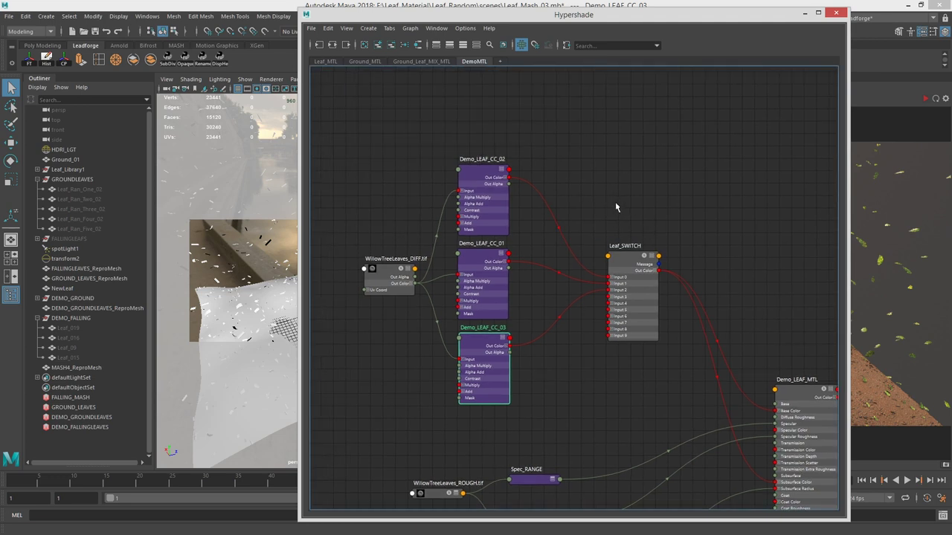
# Clear the Hypershade off the viewport, frame the perspective camera closely on the falling leaves, and start the Arnold render
pyautogui.moveTo(554, 15); pyautogui.dragTo(951, 19)
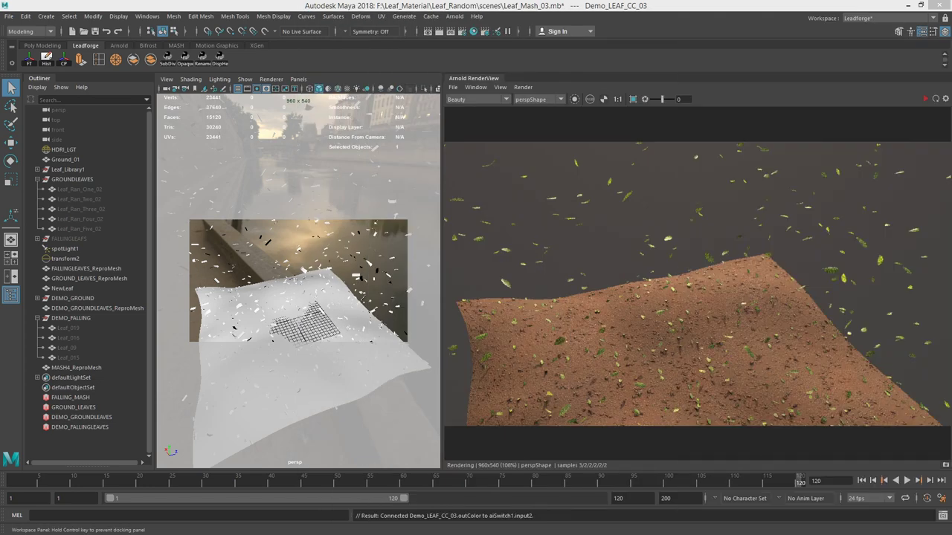
pyautogui.scroll(4, 290, 275)
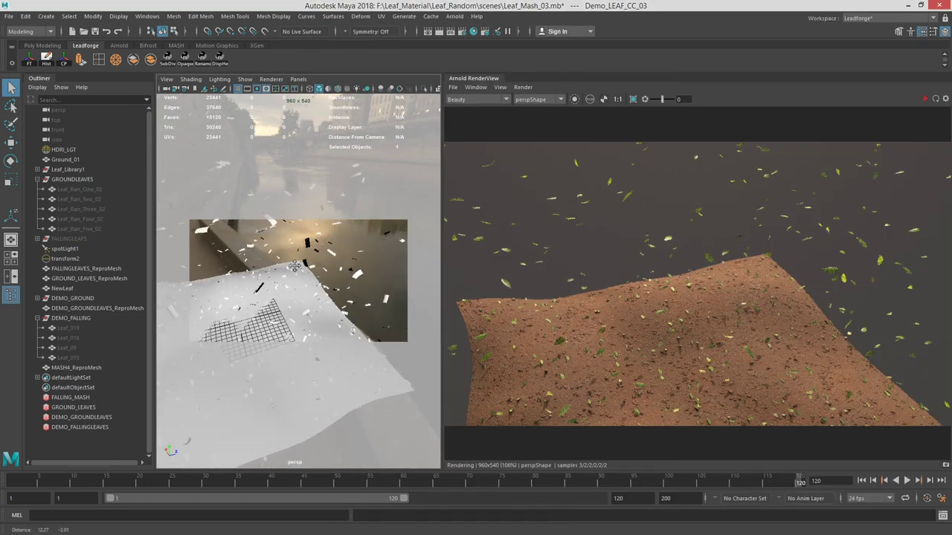
pyautogui.keyDown('alt'); pyautogui.moveTo(289, 275); pyautogui.dragTo(352, 273); pyautogui.keyUp('alt')
pyautogui.scroll(3, 352, 275)
pyautogui.keyDown('alt'); pyautogui.moveTo(352, 275); pyautogui.dragTo(321, 266, button='middle'); pyautogui.keyUp('alt')
pyautogui.keyDown('alt'); pyautogui.moveTo(320, 265); pyautogui.dragTo(343, 264); pyautogui.keyUp('alt')
pyautogui.keyDown('alt'); pyautogui.moveTo(344, 264); pyautogui.dragTo(307, 265, button='middle'); pyautogui.keyUp('alt')
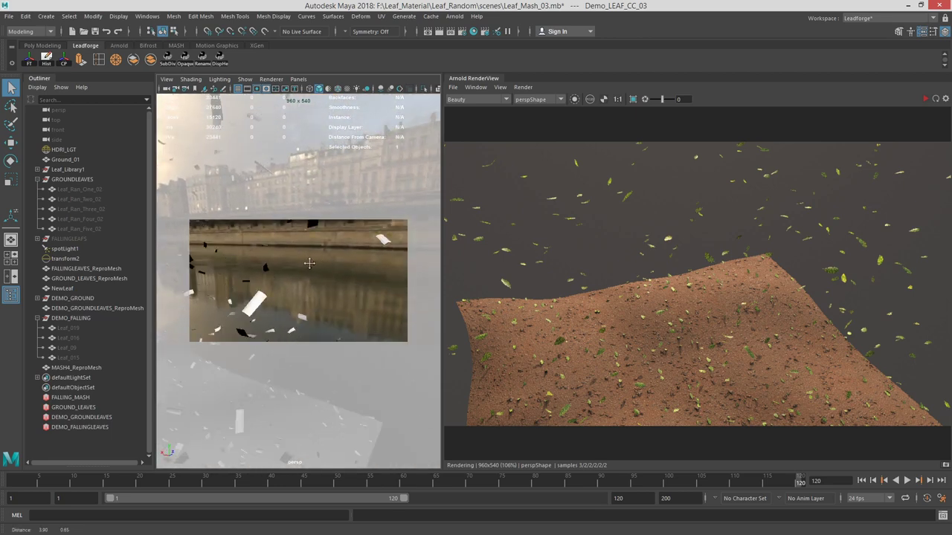
pyautogui.click(924, 99)
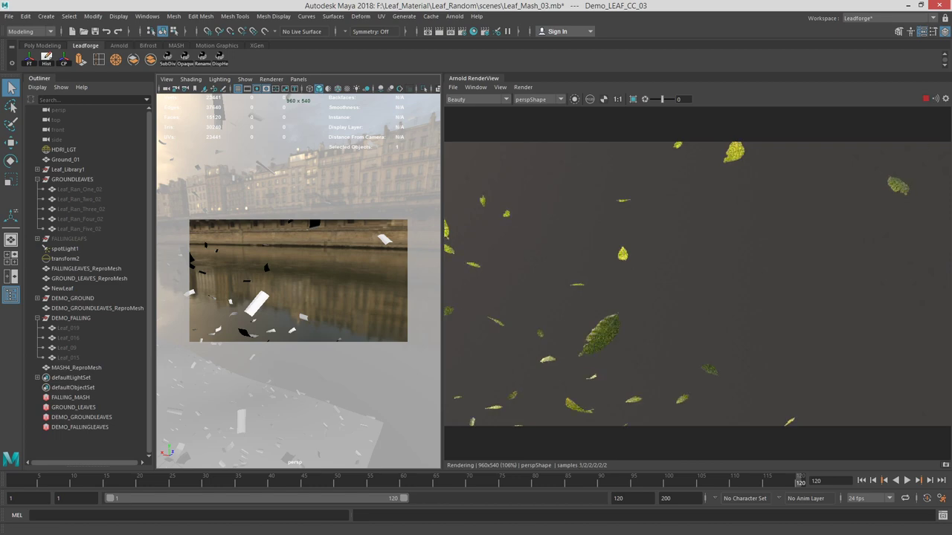
# Bring the Hypershade back and narrow it so the leaf graph sits beside the Arnold render
pyautogui.moveTo(951, 89); pyautogui.dragTo(384, 14)
pyautogui.click(345, 262)
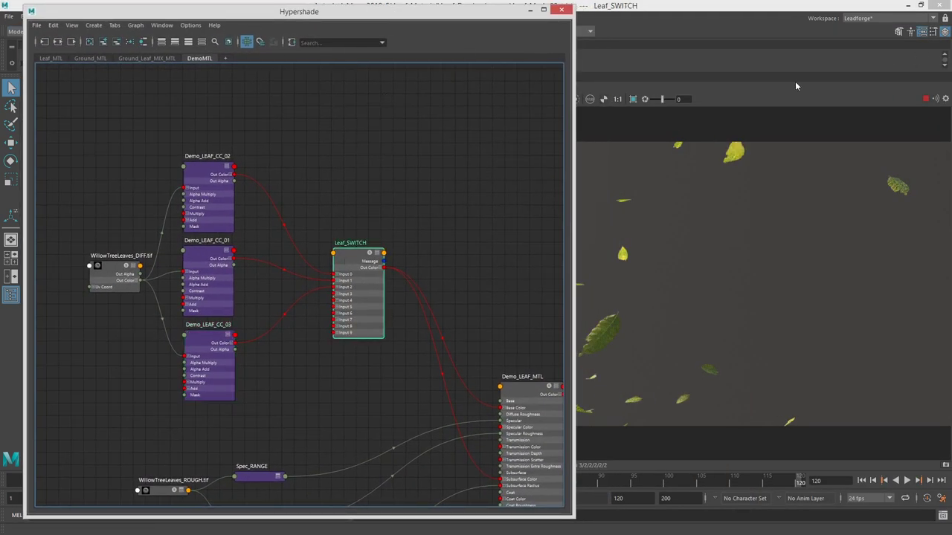
pyautogui.moveTo(507, 125); pyautogui.dragTo(398, 123)
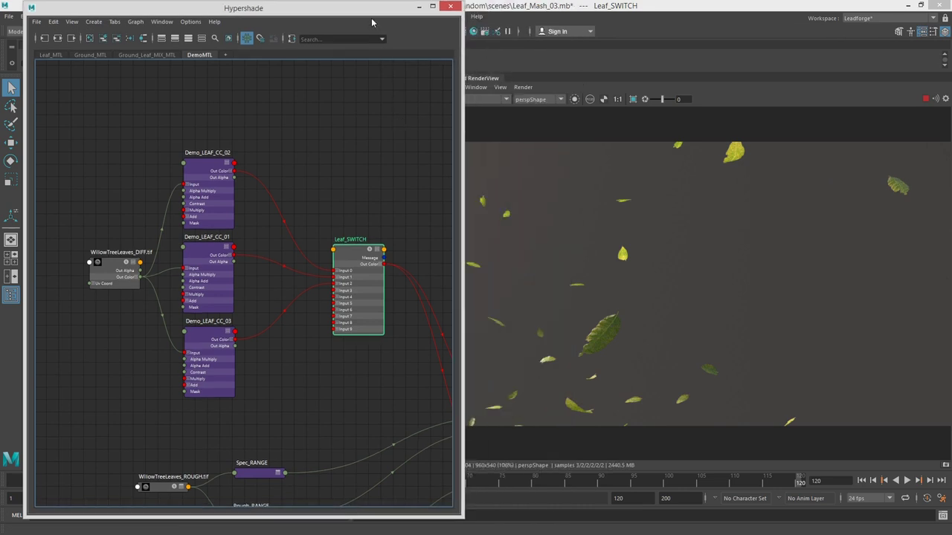
pyautogui.moveTo(371, 18)
pyautogui.mouseDown()
pyautogui.moveTo(353, 28)
pyautogui.moveTo(365, 27)
pyautogui.mouseUp()
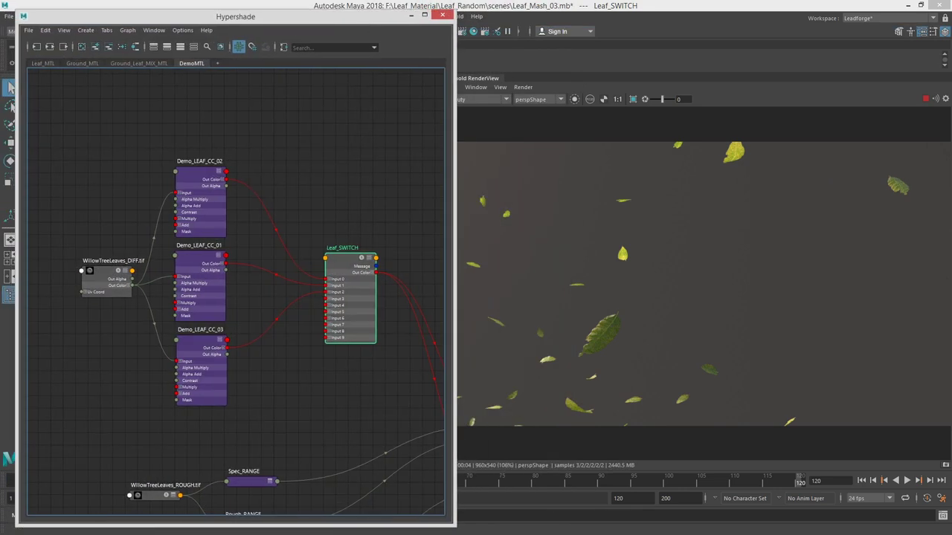
# Set the Hue Shift of Demo_LEAF_CC_02 to 0.330 and clear its attributes off the graph
pyautogui.click(200, 177)
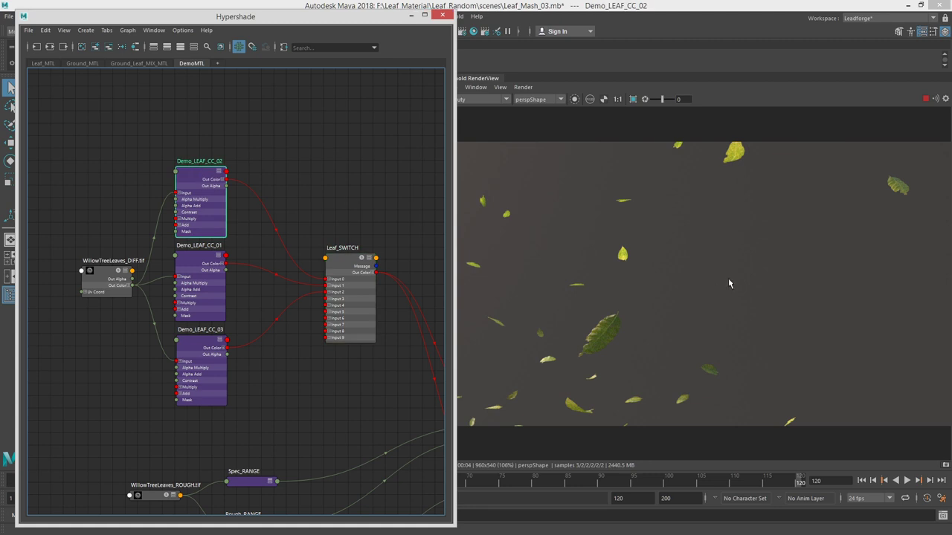
pyautogui.hotkey('ctrl', 'a')
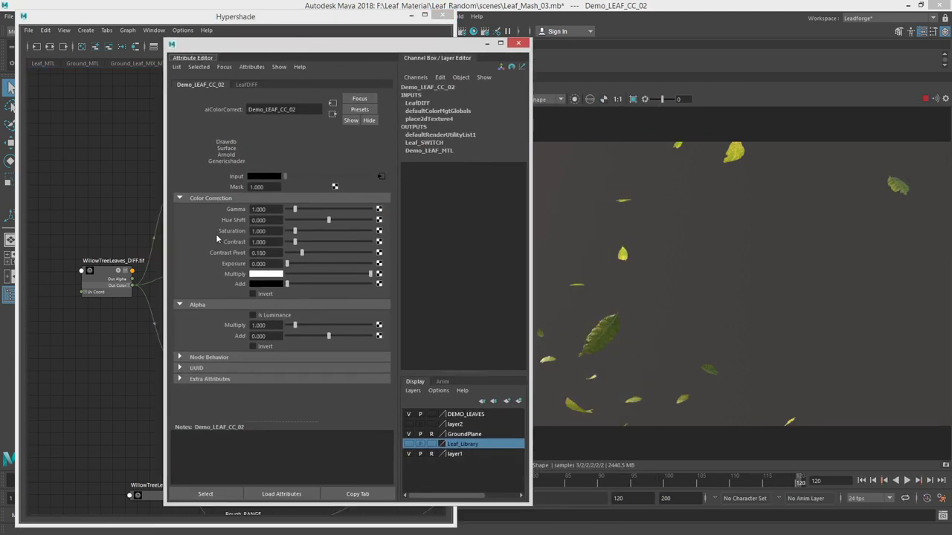
pyautogui.moveTo(305, 52); pyautogui.dragTo(312, 26)
pyautogui.moveTo(258, 203)
pyautogui.keyDown('ctrl'); pyautogui.mouseDown()
pyautogui.moveTo(283, 204)
pyautogui.moveTo(274, 205)
pyautogui.mouseUp(); pyautogui.keyUp('ctrl')
pyautogui.moveTo(334, 203); pyautogui.dragTo(336, 203)
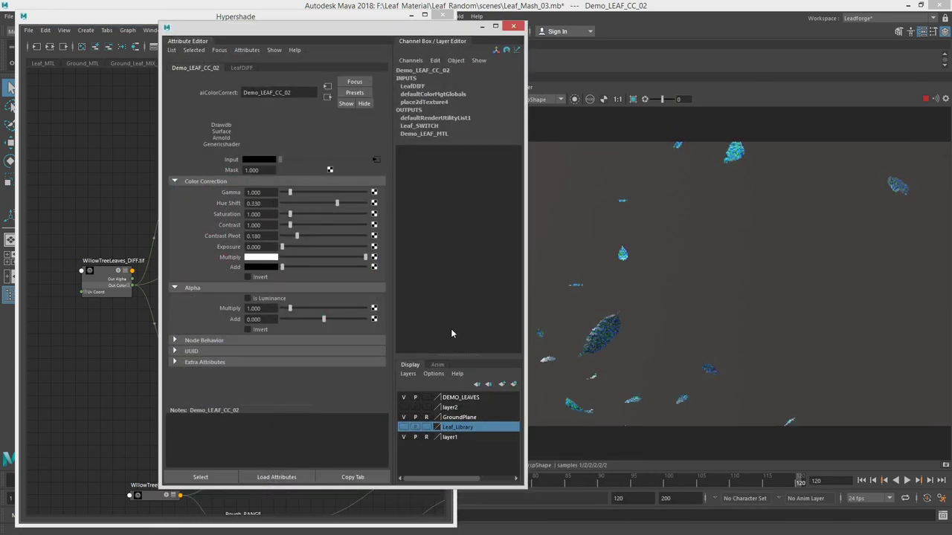
pyautogui.moveTo(381, 35); pyautogui.dragTo(951, 104)
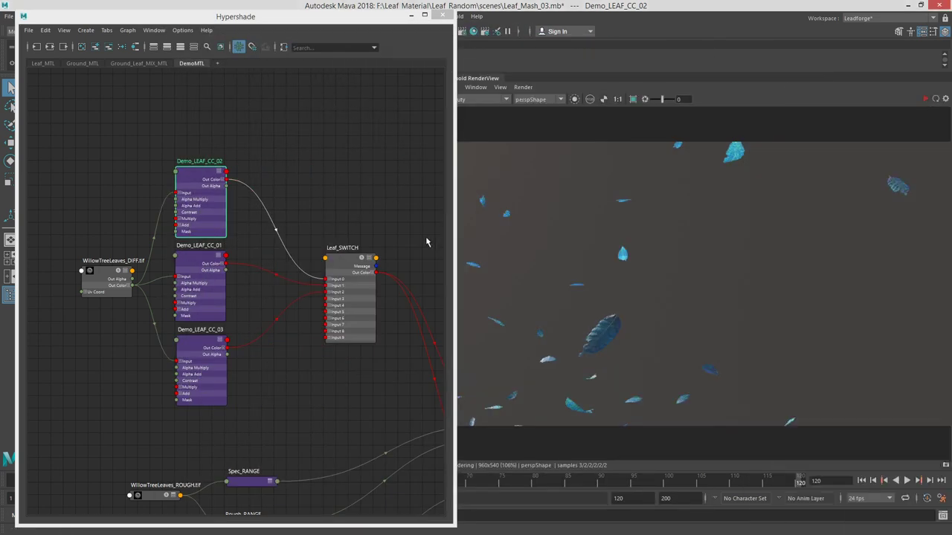
# Set the Index of Leaf_SWITCH to 2
pyautogui.click(348, 269)
pyautogui.hotkey('ctrl', 'a')
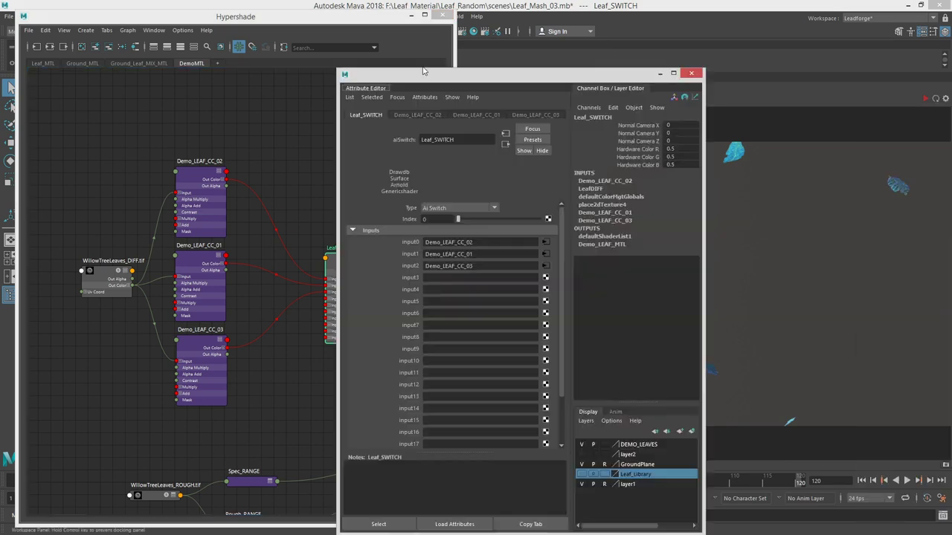
pyautogui.moveTo(352, 207); pyautogui.dragTo(358, 209)
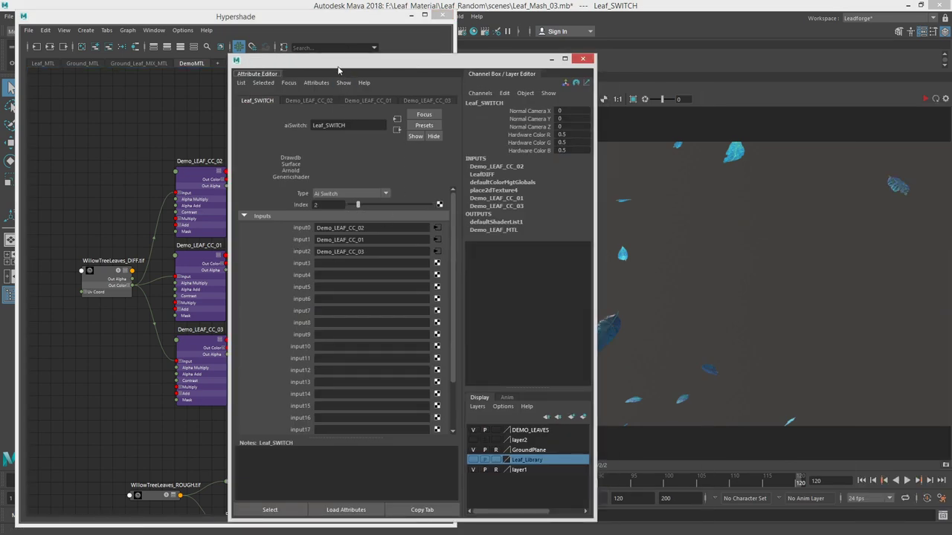
pyautogui.moveTo(337, 66); pyautogui.dragTo(951, 85)
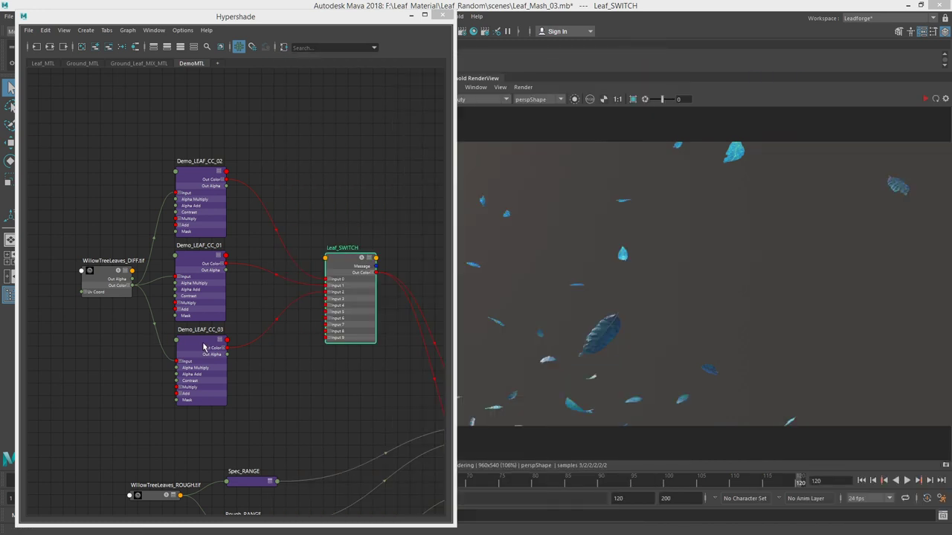
# On Demo_LEAF_CC_03, set Hue Shift to -0.253, Saturation to 2.289 and Gamma to 1.250
pyautogui.moveTo(204, 347); pyautogui.dragTo(206, 345)
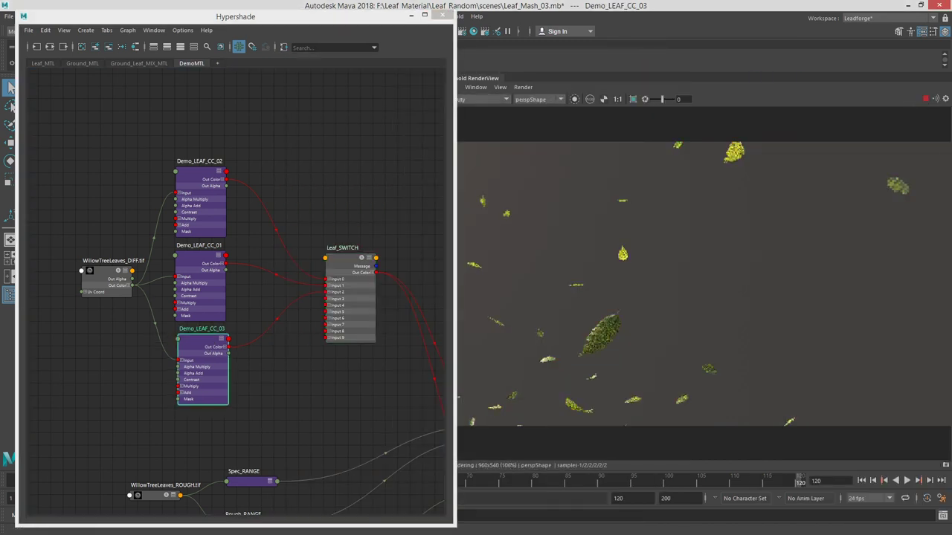
pyautogui.hotkey('ctrl', 'a')
pyautogui.moveTo(351, 49); pyautogui.dragTo(330, 63)
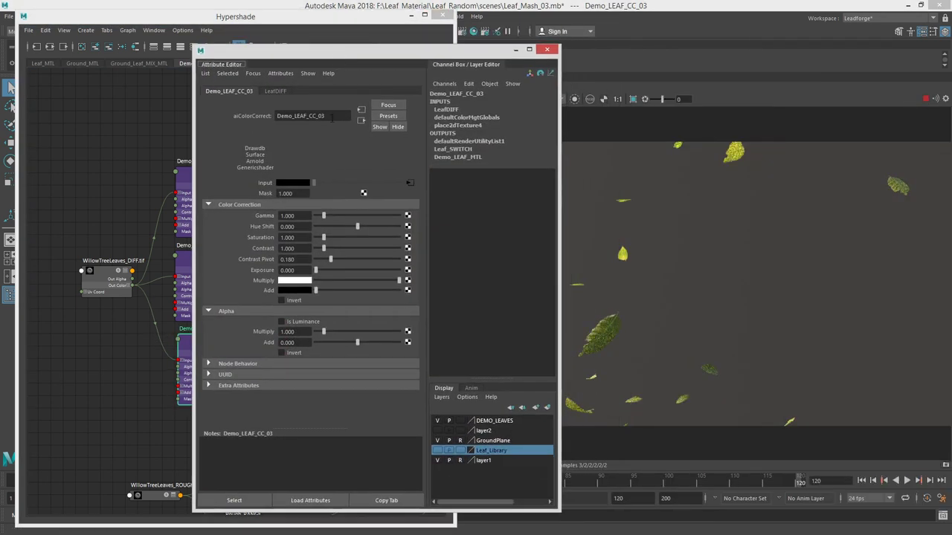
pyautogui.moveTo(357, 226); pyautogui.dragTo(347, 226)
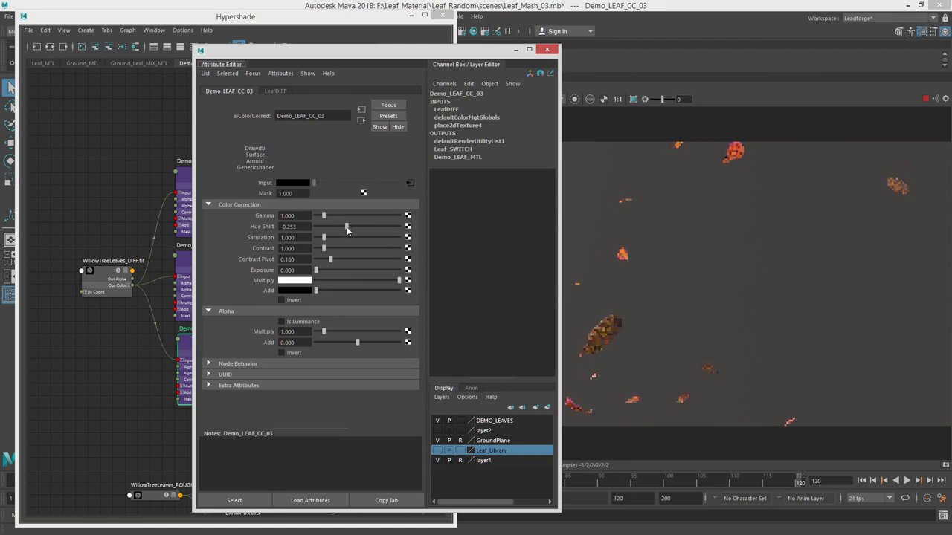
pyautogui.click(335, 238)
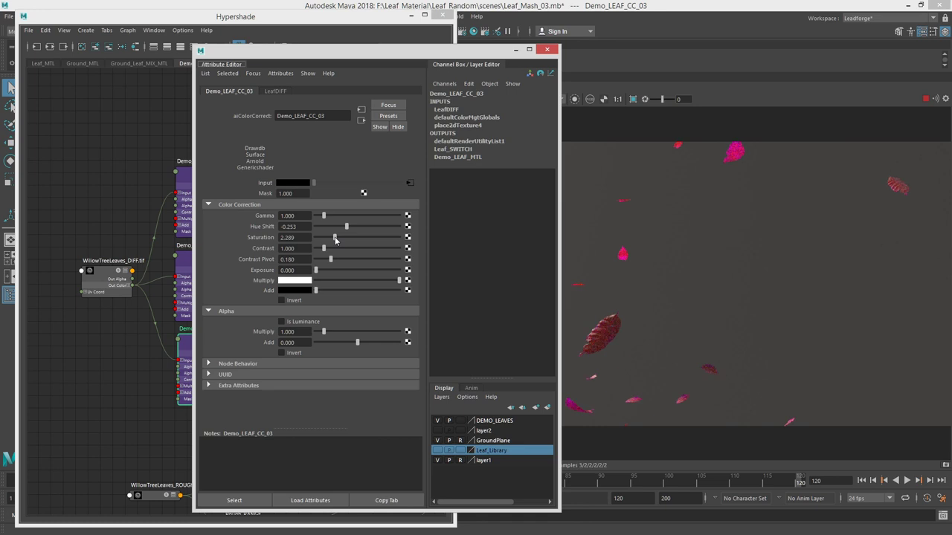
pyautogui.keyDown('ctrl'); pyautogui.moveTo(299, 217); pyautogui.dragTo(315, 217); pyautogui.keyUp('ctrl')
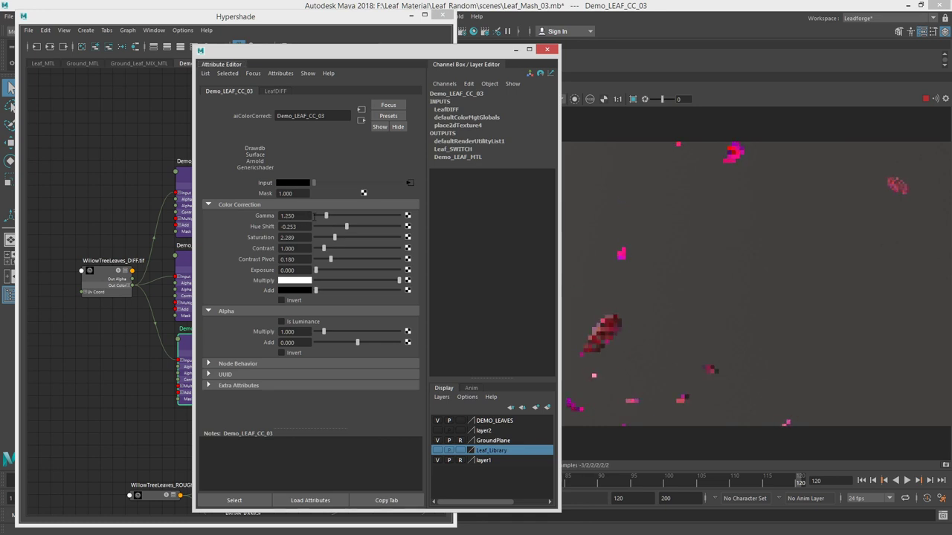
pyautogui.moveTo(317, 53); pyautogui.dragTo(951, 69)
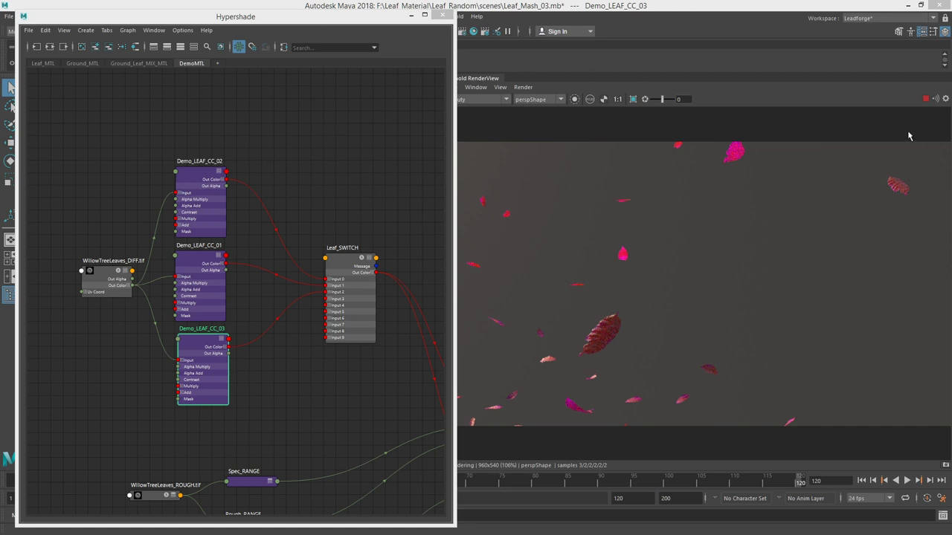
# Stop the Arnold render and move the diffuse texture and three color-correct nodes farther away from Leaf_SWITCH
pyautogui.click(925, 102)
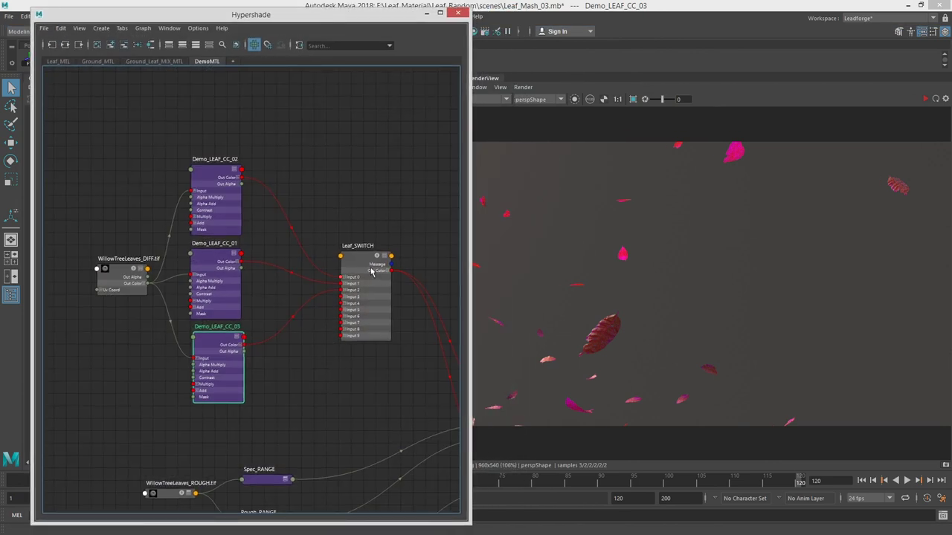
pyautogui.keyDown('alt'); pyautogui.moveTo(226, 209); pyautogui.dragTo(303, 215, button='middle'); pyautogui.keyUp('alt')
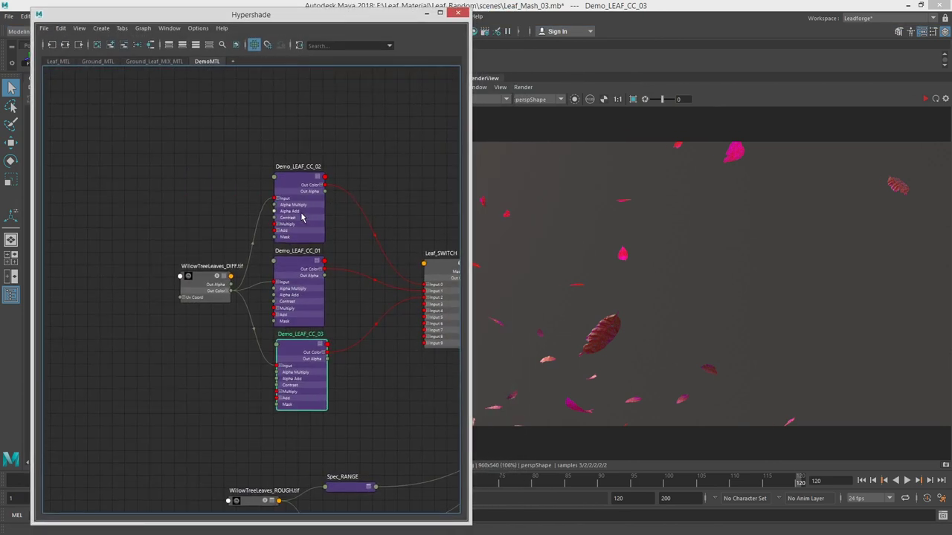
pyautogui.moveTo(303, 385); pyautogui.dragTo(305, 386)
pyautogui.moveTo(303, 356); pyautogui.dragTo(187, 347)
pyautogui.click(266, 328)
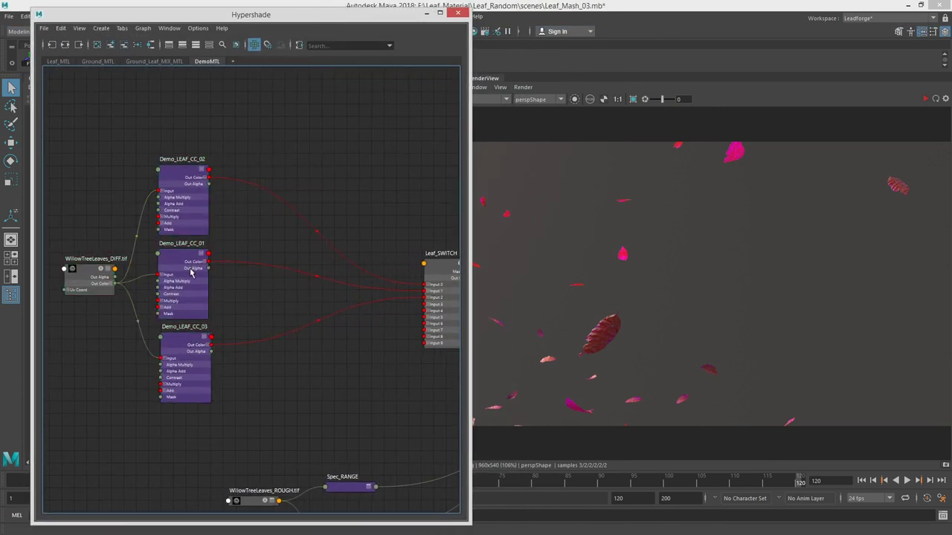
# Space the three Demo_LEAF_CC color-correct nodes evenly in a vertical column
pyautogui.click(192, 260)
pyautogui.moveTo(191, 259); pyautogui.dragTo(194, 258)
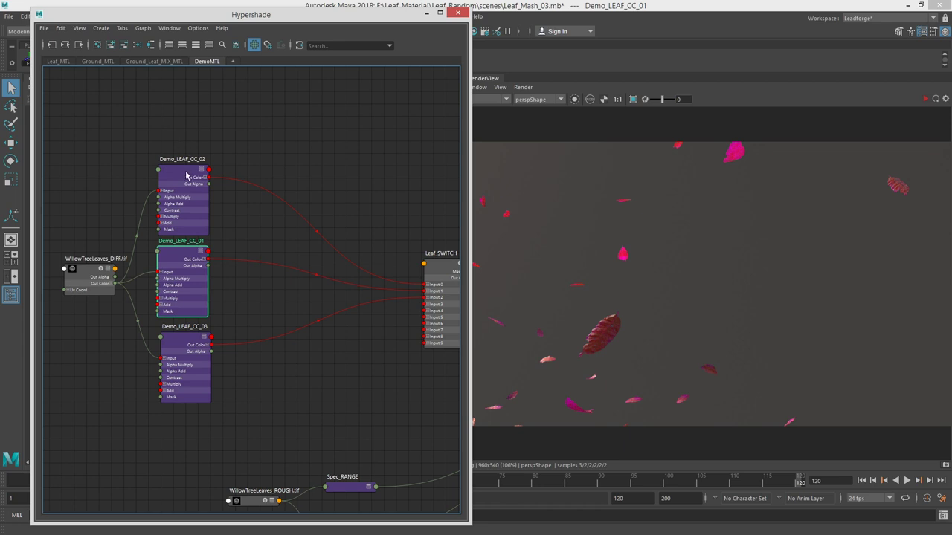
pyautogui.moveTo(185, 176); pyautogui.dragTo(184, 167)
pyautogui.moveTo(193, 338); pyautogui.dragTo(191, 342)
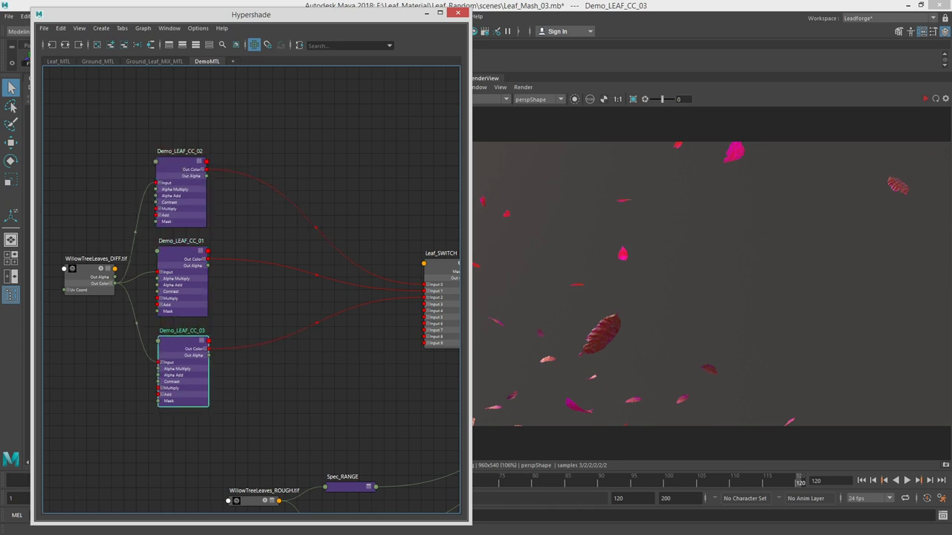
# Move Leaf_SWITCH closer to the color-correct nodes and set its Index to 0
pyautogui.moveTo(951, 95); pyautogui.dragTo(617, 75)
pyautogui.moveTo(428, 271); pyautogui.dragTo(331, 252)
pyautogui.moveTo(629, 75); pyautogui.dragTo(323, 60)
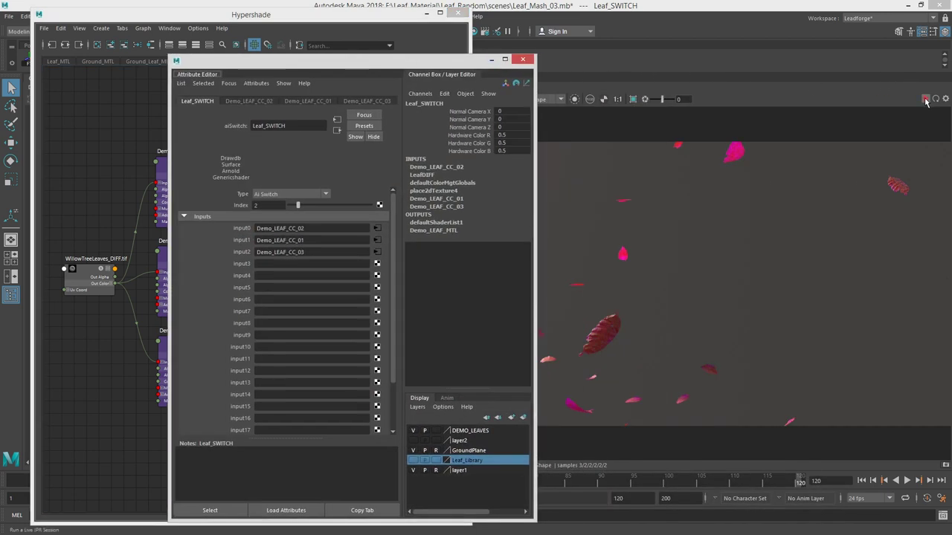
pyautogui.moveTo(298, 205); pyautogui.dragTo(287, 207)
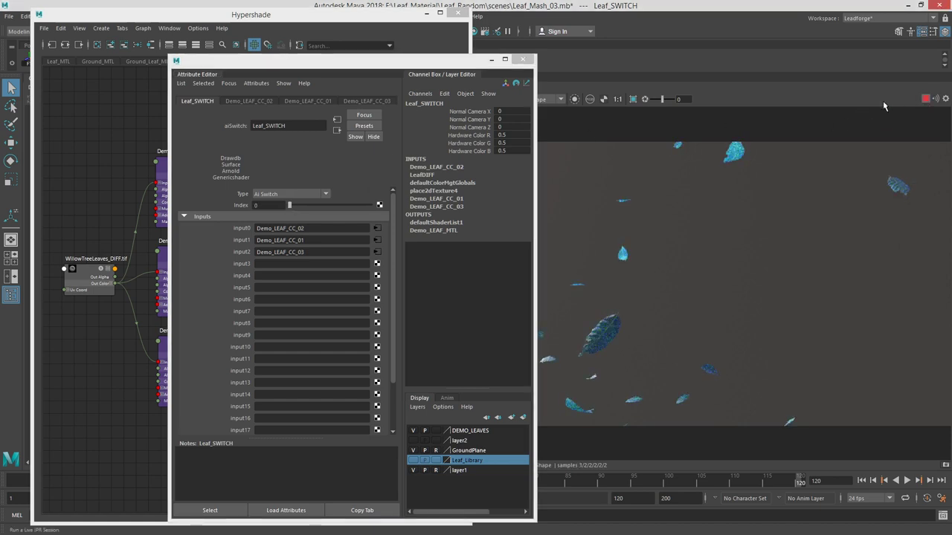
pyautogui.click(522, 60)
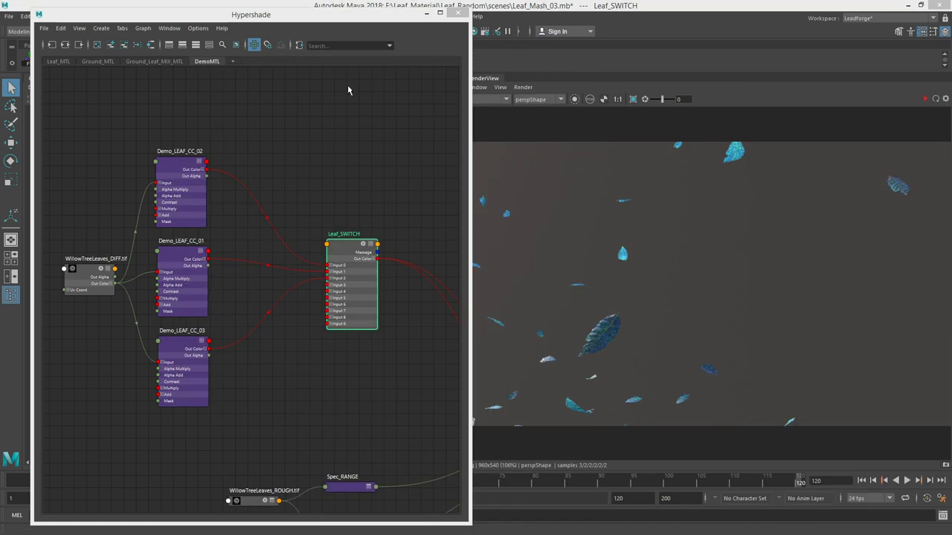
# Shift the diffuse texture and three color-correct nodes away from Leaf_SWITCH, and nudge the switch slightly up
pyautogui.keyDown('alt'); pyautogui.moveTo(291, 206); pyautogui.dragTo(354, 219, button='middle'); pyautogui.keyUp('alt')
pyautogui.moveTo(136, 144); pyautogui.dragTo(178, 430)
pyautogui.keyDown('alt'); pyautogui.moveTo(284, 248); pyautogui.dragTo(305, 265, button='middle'); pyautogui.keyUp('alt')
pyautogui.keyDown('alt'); pyautogui.moveTo(406, 241); pyautogui.dragTo(365, 231, button='middle'); pyautogui.keyUp('alt')
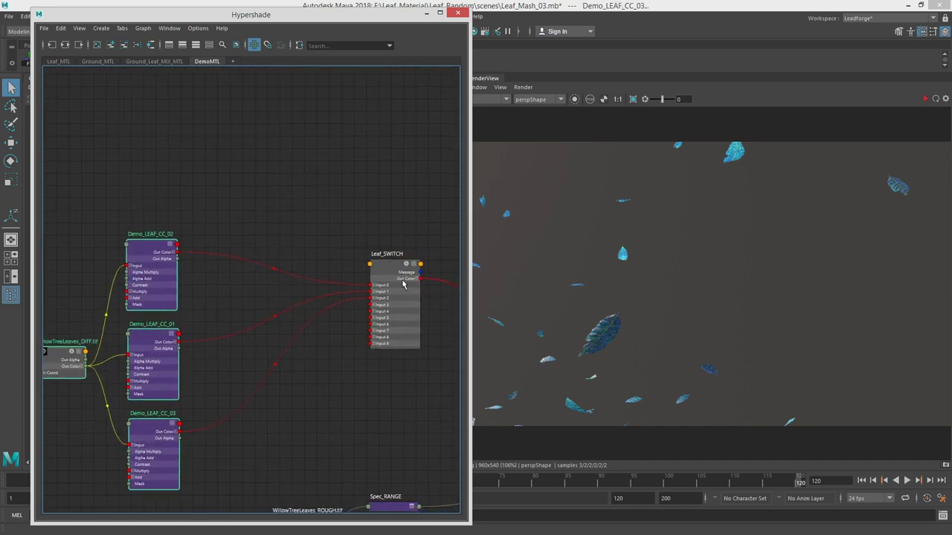
pyautogui.moveTo(388, 267); pyautogui.dragTo(387, 260)
pyautogui.keyDown('alt'); pyautogui.moveTo(180, 158); pyautogui.dragTo(239, 185, button='middle'); pyautogui.keyUp('alt')
pyautogui.click(325, 206)
pyautogui.keyDown('alt'); pyautogui.moveTo(325, 206); pyautogui.dragTo(271, 201, button='middle'); pyautogui.keyUp('alt')
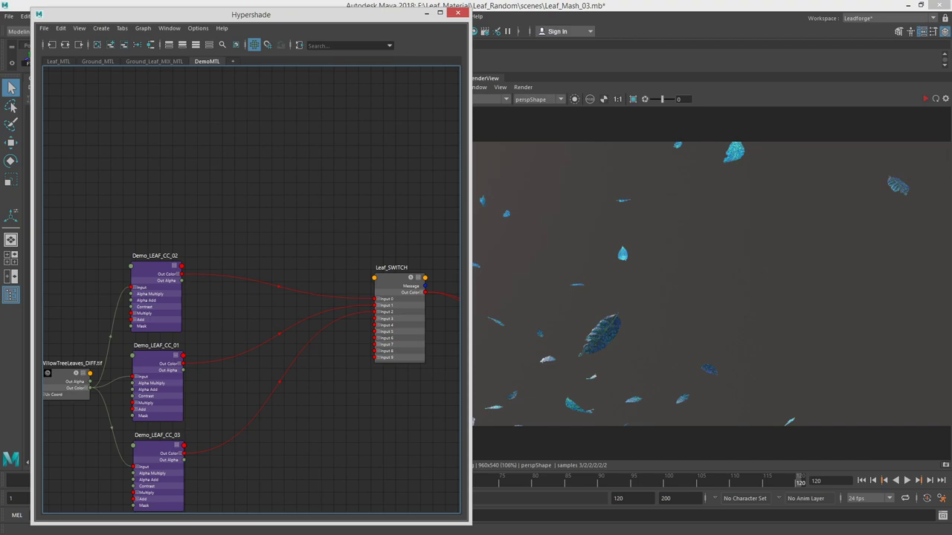
# Switch to the browser and review the Arnold Answers question on MASH Point ID variation and its best answer's node setups
pyautogui.hotkey('alt', 'Tab')
pyautogui.click(82, 6)
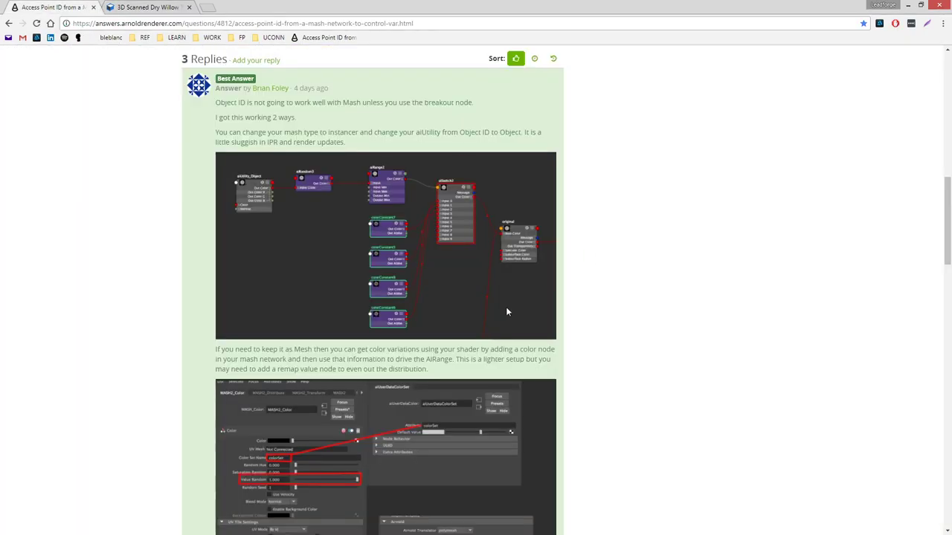
pyautogui.scroll(10, 288, 207)
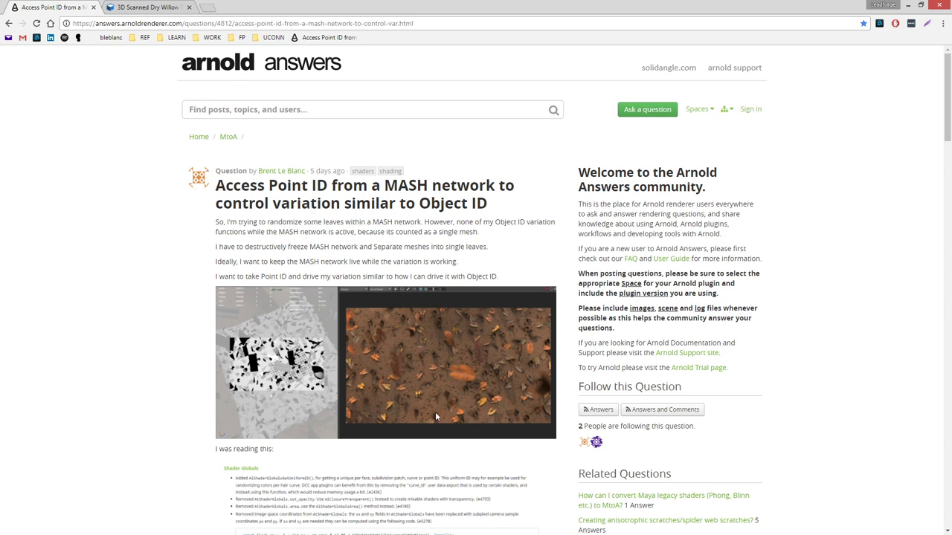
pyautogui.scroll(-7, 435, 416)
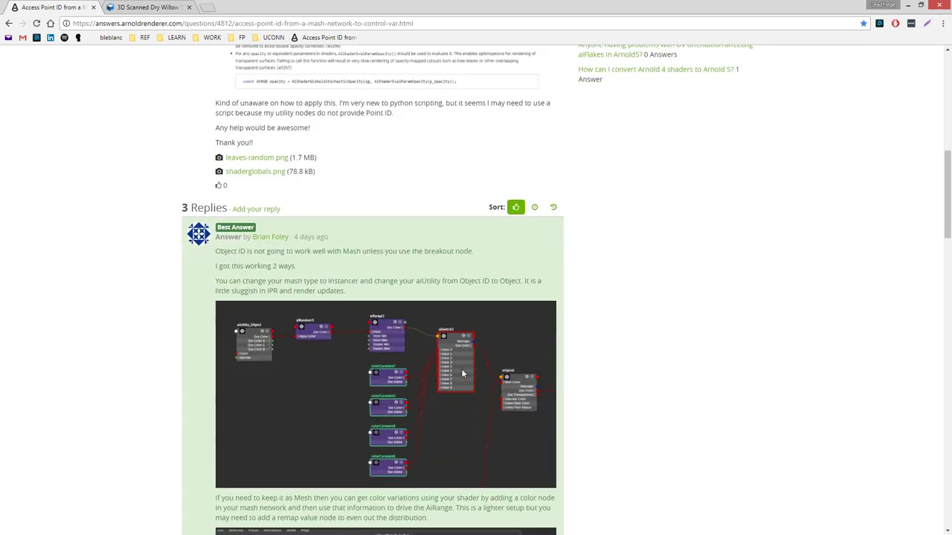
pyautogui.scroll(-3, 430, 384)
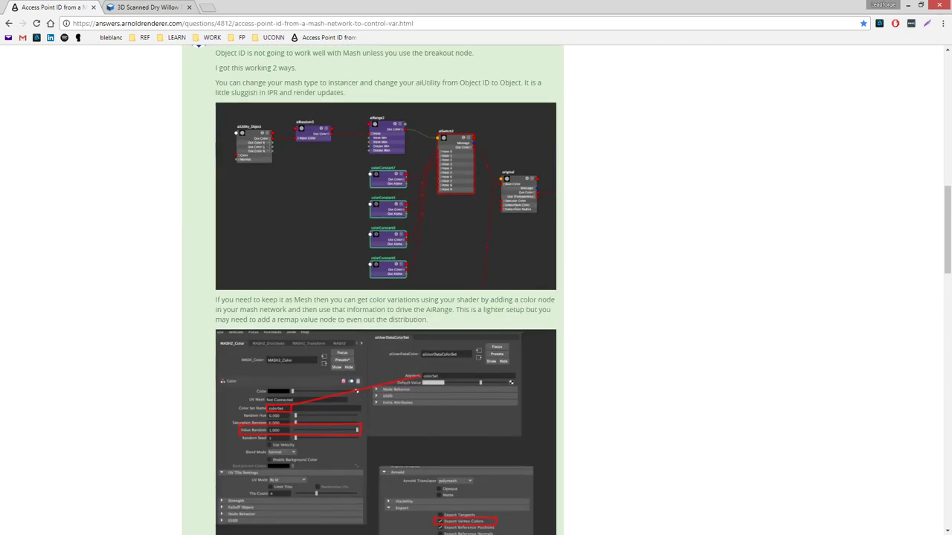
pyautogui.scroll(-2, 396, 416)
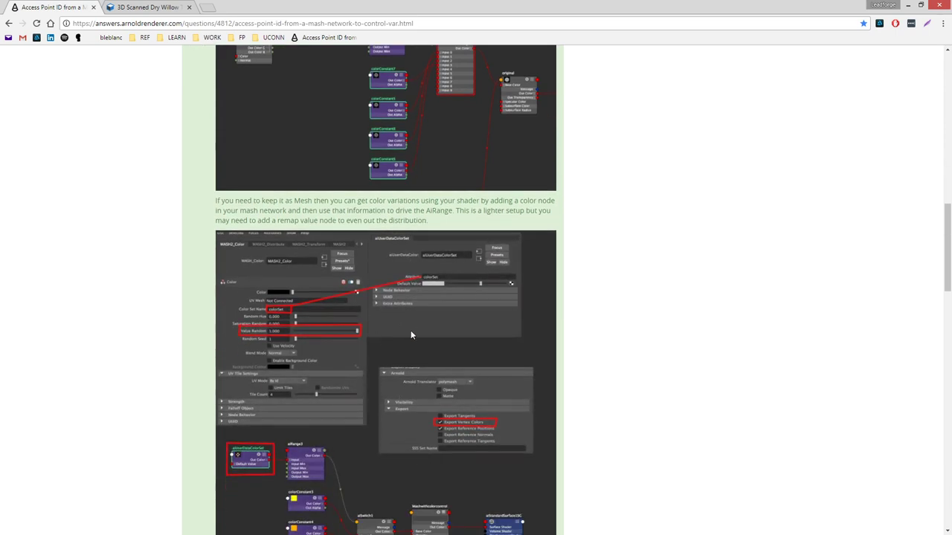
pyautogui.click(908, 5)
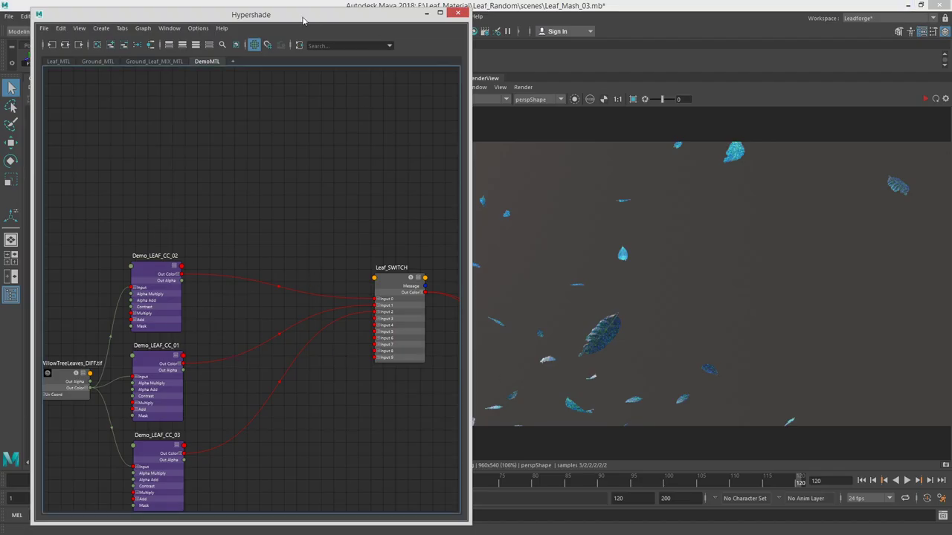
# Create an aiUserDataColor node and place it above Demo_LEAF_CC_02
pyautogui.moveTo(303, 20); pyautogui.dragTo(429, 51)
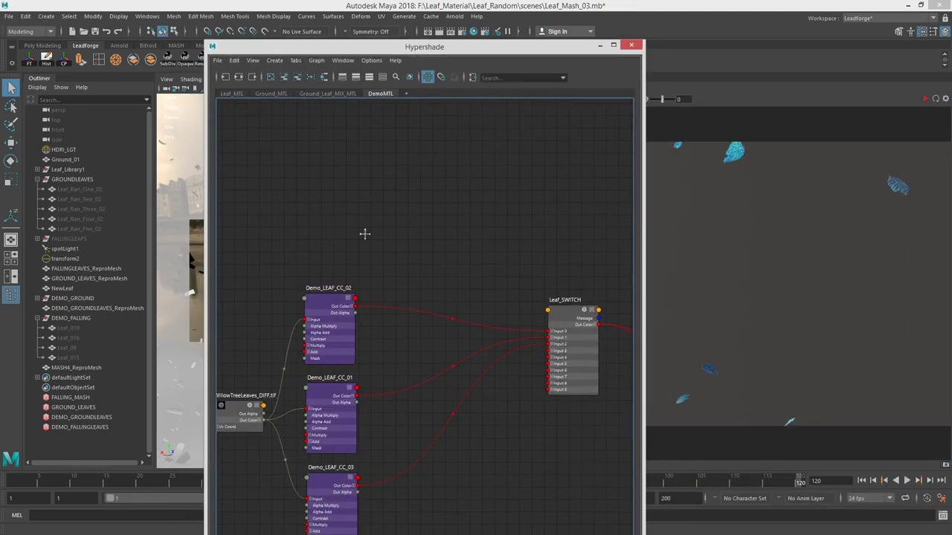
pyautogui.press('Tab')
pyautogui.write('aiUs')
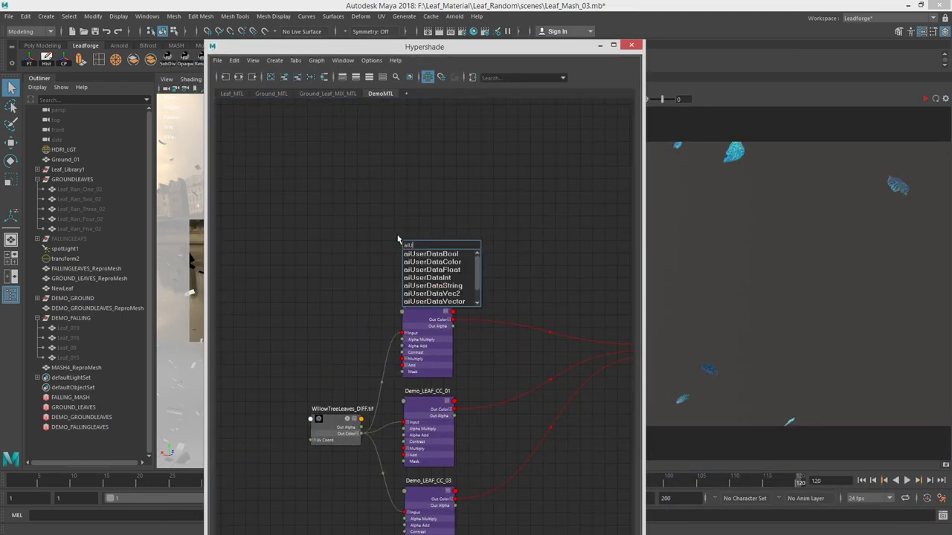
pyautogui.press('Down')
pyautogui.press('Down')
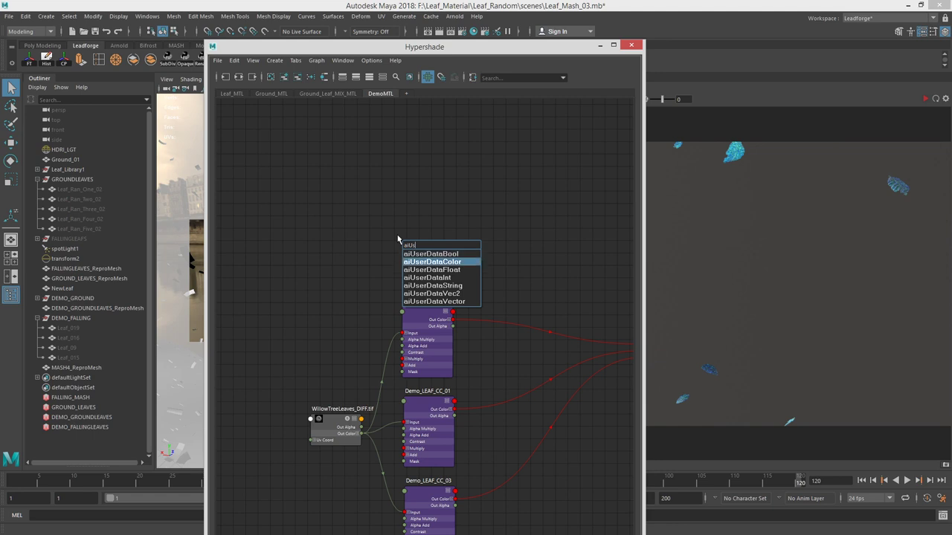
pyautogui.press('Return')
pyautogui.keyDown('alt'); pyautogui.moveTo(397, 248); pyautogui.dragTo(299, 265, button='middle'); pyautogui.keyUp('alt')
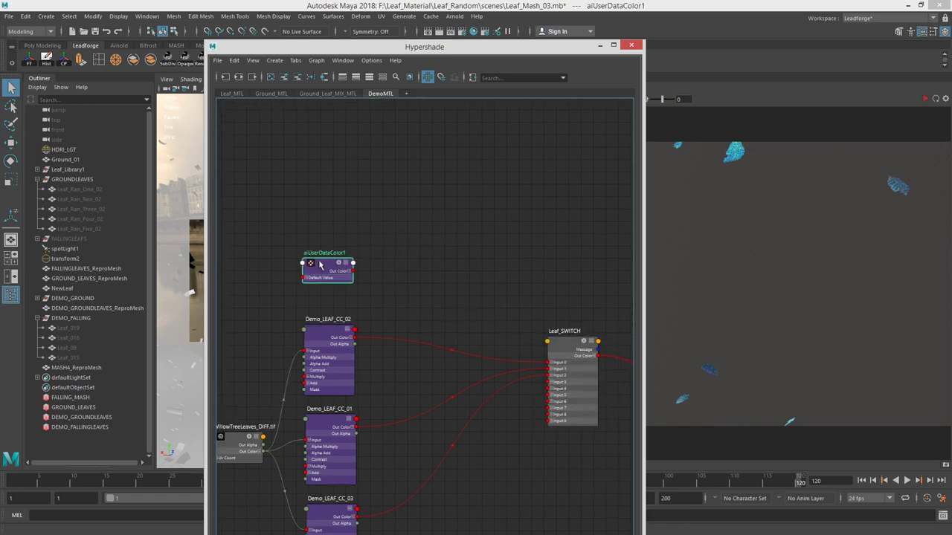
pyautogui.moveTo(320, 264); pyautogui.dragTo(322, 150)
pyautogui.moveTo(321, 190); pyautogui.dragTo(295, 128)
# Create an aiRandom node and place it beside the aiUserDataColor node
pyautogui.press('Tab')
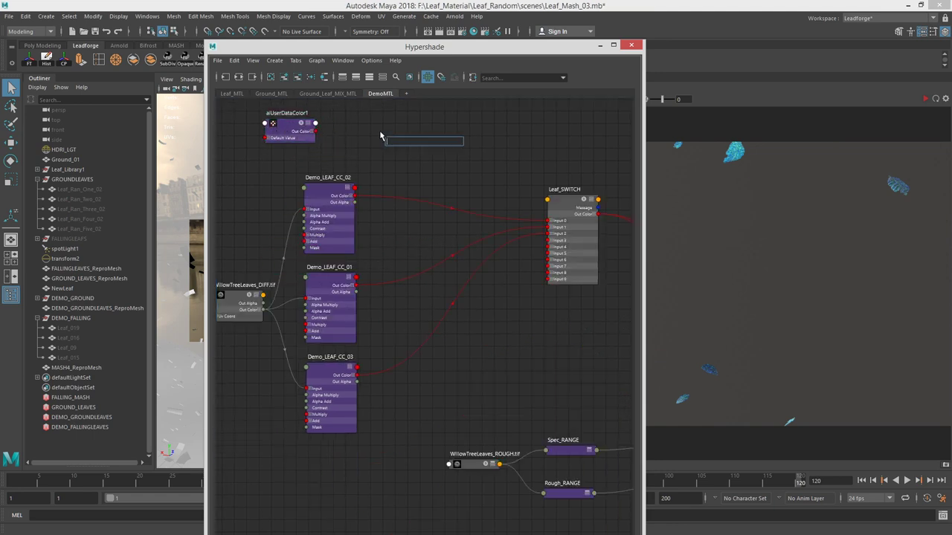
pyautogui.write('aiRang')
pyautogui.press('Down')
pyautogui.press('Return')
pyautogui.click(378, 152)
pyautogui.keyDown('alt'); pyautogui.moveTo(378, 153); pyautogui.dragTo(370, 204, button='middle'); pyautogui.keyUp('alt')
pyautogui.moveTo(391, 200); pyautogui.dragTo(354, 177)
# Create an aiRange node and line it up after the aiRandom node
pyautogui.click(456, 186)
pyautogui.press('Tab')
pyautogui.write('aiRange')
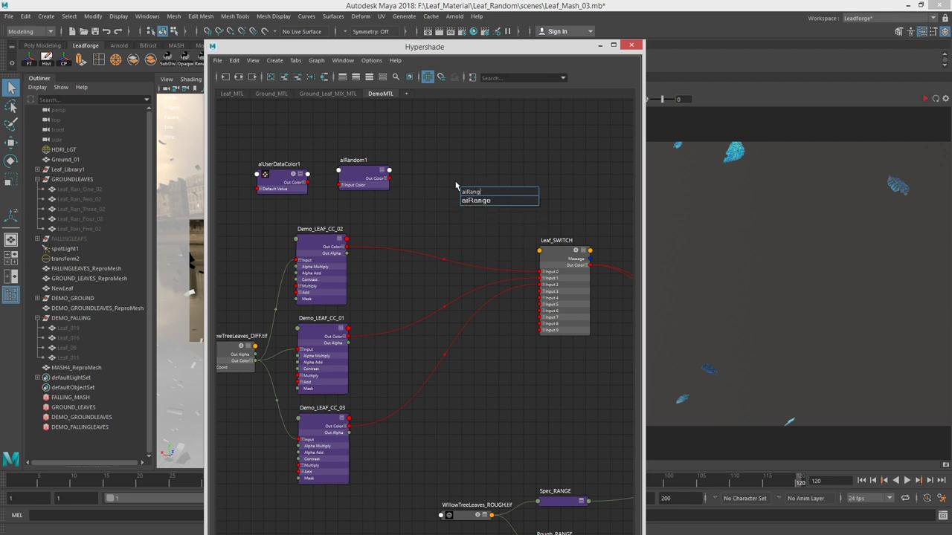
pyautogui.press('Return')
pyautogui.moveTo(467, 184); pyautogui.dragTo(429, 165)
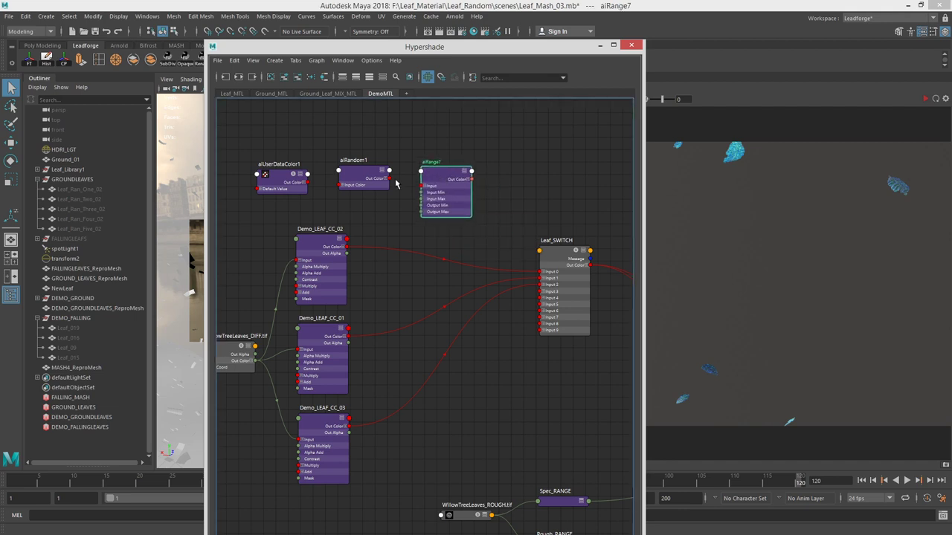
# Connect the aiUserDataColor Out Color to aiRandom's Input Color, and aiRandom's Out Color to the new aiRange's Input
pyautogui.keyDown('alt'); pyautogui.moveTo(320, 184); pyautogui.dragTo(366, 214, button='middle'); pyautogui.keyUp('alt')
pyautogui.moveTo(355, 212); pyautogui.dragTo(397, 213)
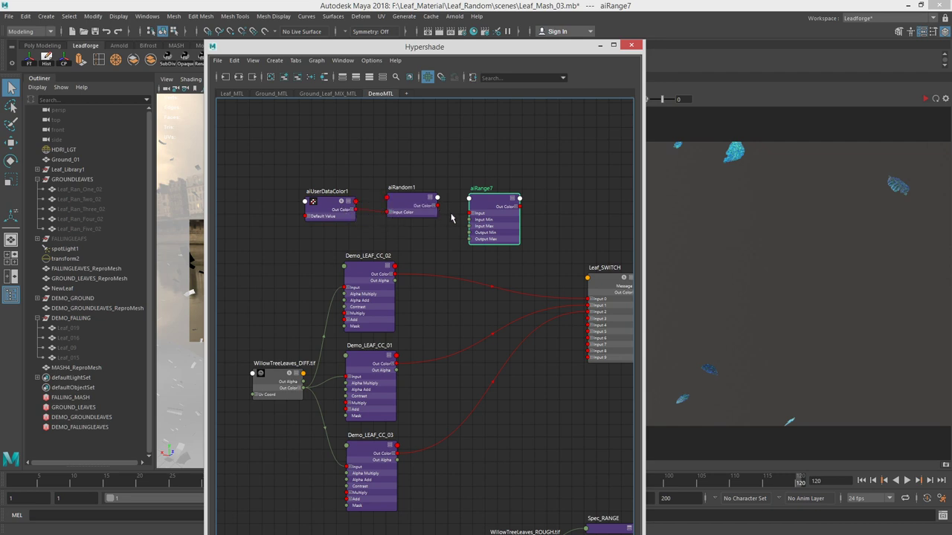
pyautogui.keyDown('alt'); pyautogui.moveTo(443, 206); pyautogui.dragTo(392, 218, button='middle'); pyautogui.keyUp('alt')
pyautogui.moveTo(386, 218); pyautogui.dragTo(423, 226)
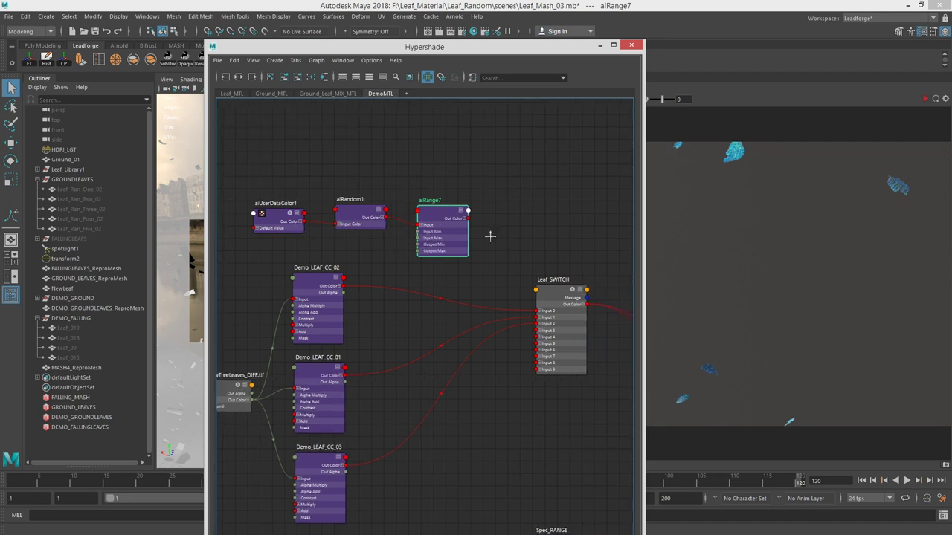
# Connect the new aiRange node's Out Color R to the Index of Leaf_SWITCH
pyautogui.keyDown('alt'); pyautogui.moveTo(488, 234); pyautogui.dragTo(443, 233, button='middle'); pyautogui.keyUp('alt')
pyautogui.moveTo(422, 217); pyautogui.dragTo(502, 291)
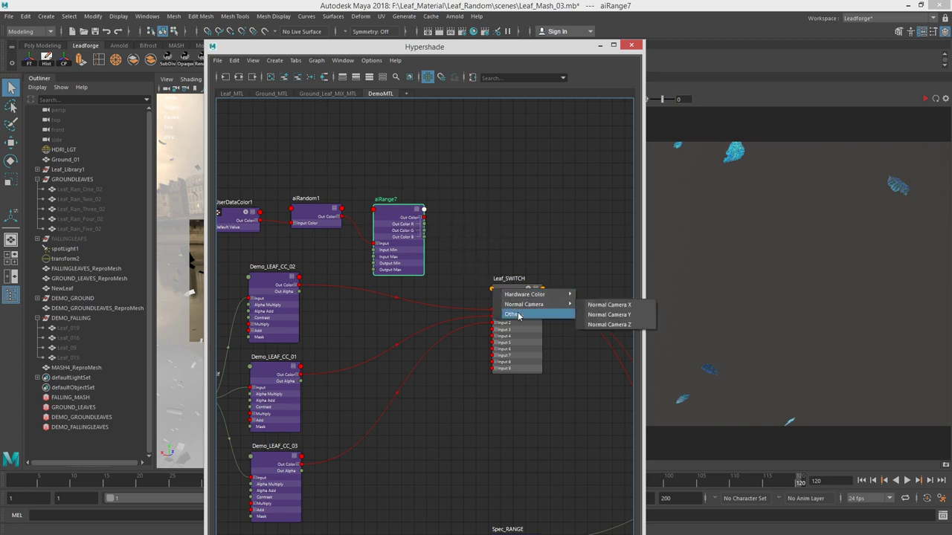
pyautogui.click(513, 314)
pyautogui.click(557, 272)
# Rename the aiUserDataColor node as Leaf_VertexColor
pyautogui.keyDown('alt'); pyautogui.moveTo(393, 222); pyautogui.dragTo(500, 239, button='middle'); pyautogui.keyUp('alt')
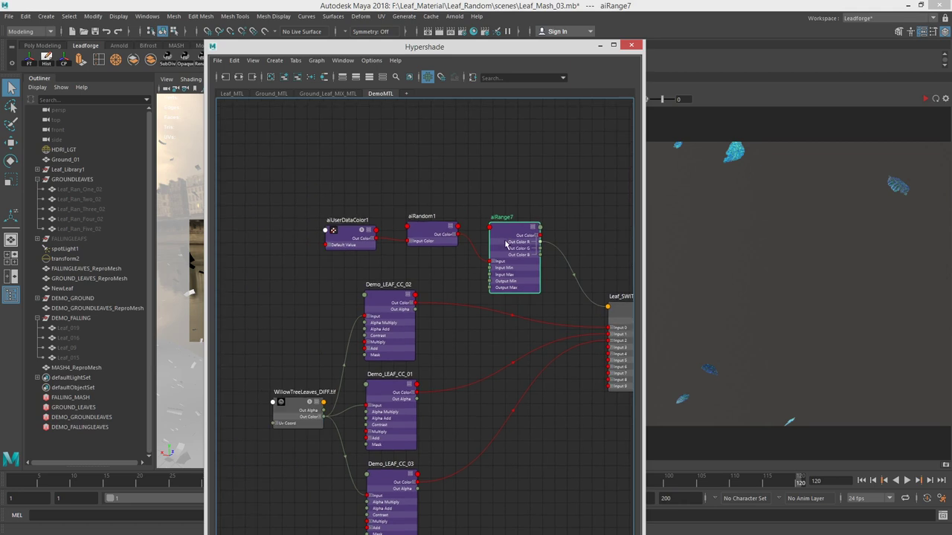
pyautogui.doubleClick(351, 220)
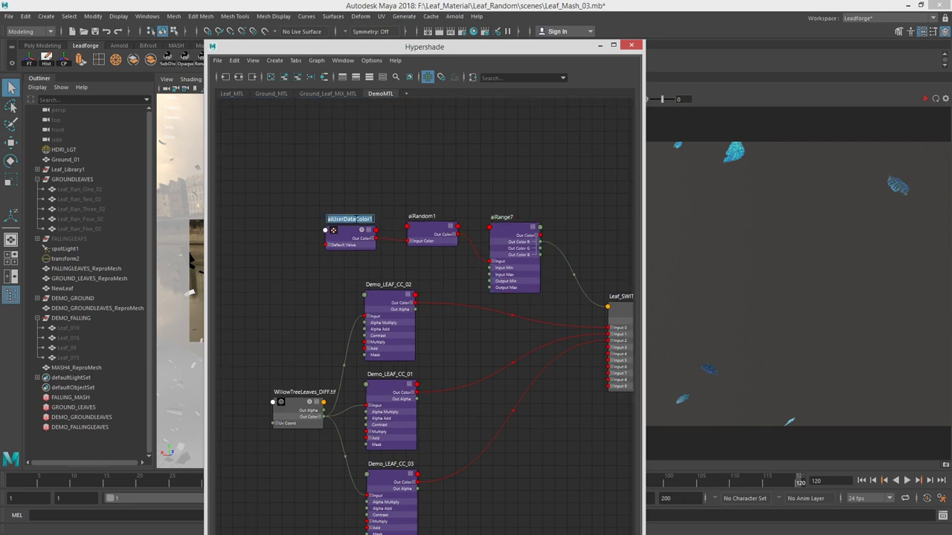
pyautogui.write('Leaf_VertexColor')
pyautogui.press('Return')
# Rename the aiRandom node as Vertex_Random and the aiRange node connected to it as Vertex_Range
pyautogui.doubleClick(427, 218)
pyautogui.write('Verte')
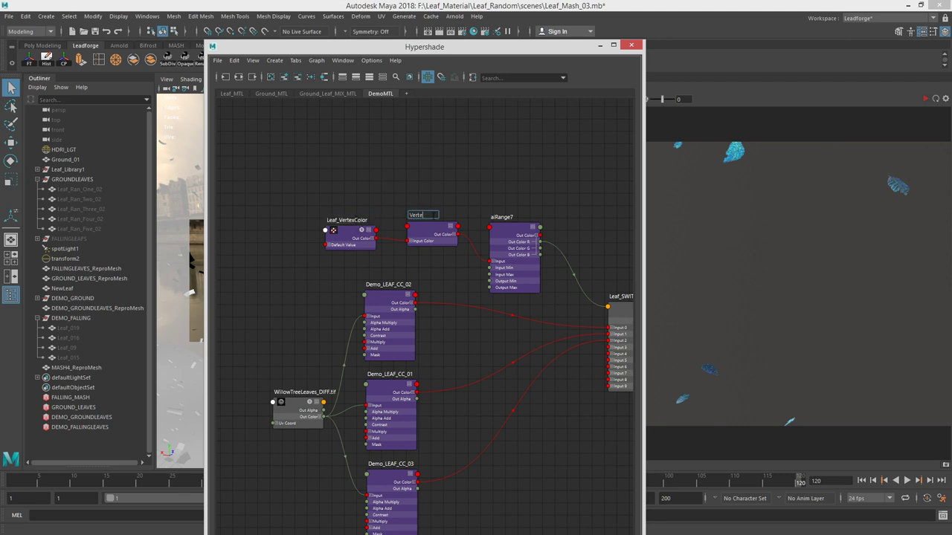
pyautogui.write('x_Random')
pyautogui.press('Return')
pyautogui.doubleClick(500, 217)
pyautogui.write('Vertex_Range')
pyautogui.press('Return')
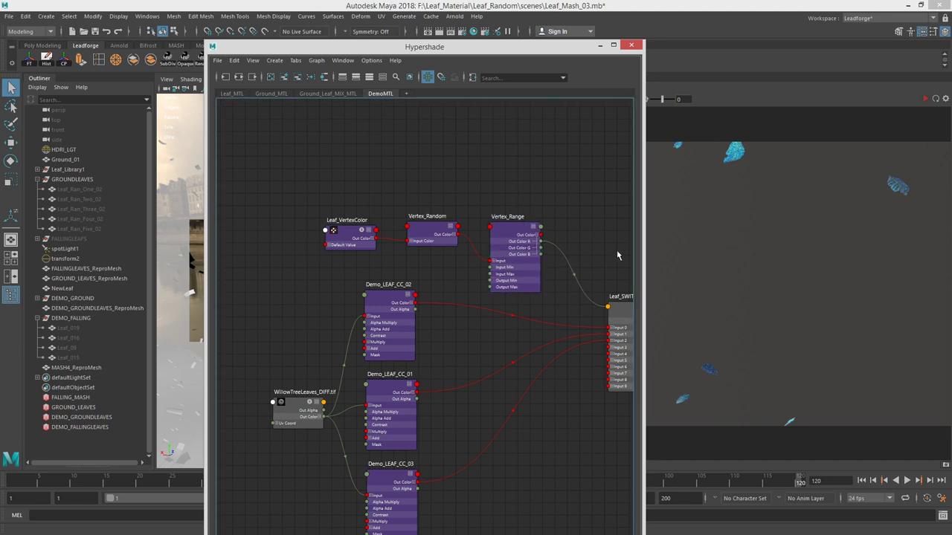
# Align Leaf_VertexColor, Vertex_Random and Vertex_Range in a tidy row above the color-correct nodes
pyautogui.keyDown('alt'); pyautogui.moveTo(515, 232); pyautogui.dragTo(483, 237, button='middle'); pyautogui.keyUp('alt')
pyautogui.moveTo(473, 237); pyautogui.dragTo(473, 227)
pyautogui.scroll(-1, 516, 232)
pyautogui.keyDown('alt'); pyautogui.moveTo(501, 231); pyautogui.dragTo(456, 120, button='middle'); pyautogui.keyUp('alt')
pyautogui.moveTo(456, 120)
pyautogui.mouseDown()
pyautogui.moveTo(467, 219)
pyautogui.moveTo(465, 119)
pyautogui.moveTo(455, 122)
pyautogui.mouseUp()
pyautogui.moveTo(379, 131); pyautogui.dragTo(382, 129)
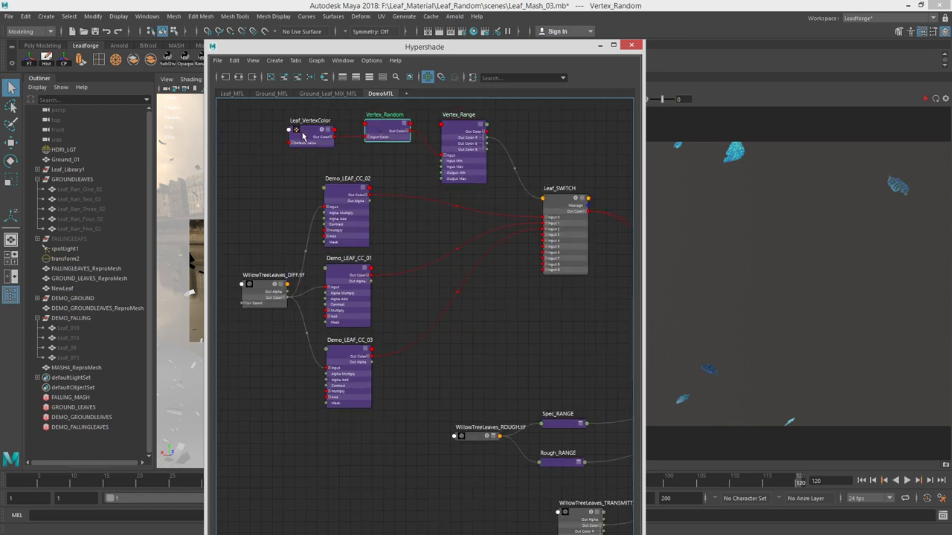
pyautogui.moveTo(303, 135); pyautogui.dragTo(314, 134)
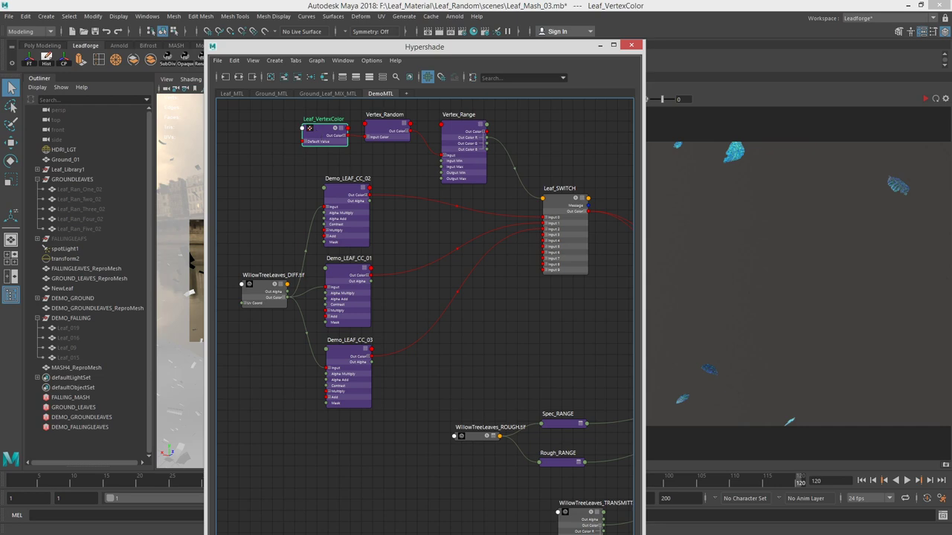
# Move the Hypershade aside and add a Color node to the DEMO_GROUNDLEAVES MASH network
pyautogui.moveTo(391, 1)
pyautogui.mouseDown()
pyautogui.moveTo(391, 117)
pyautogui.moveTo(401, 2)
pyautogui.mouseUp()
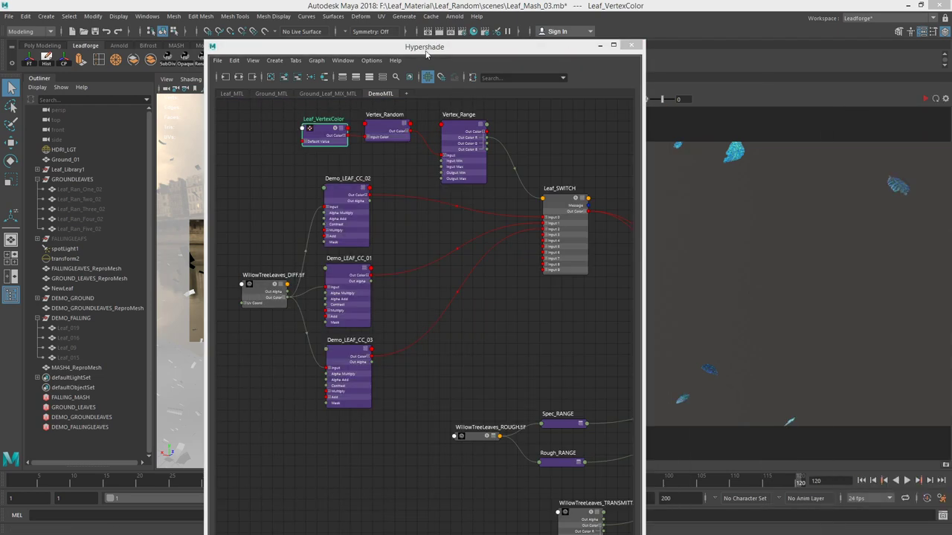
pyautogui.moveTo(426, 46); pyautogui.dragTo(951, 49)
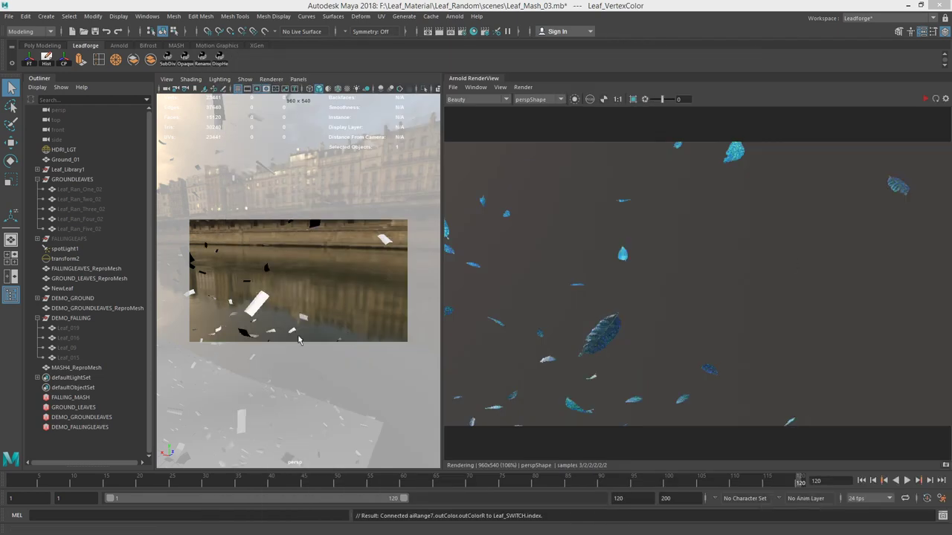
pyautogui.click(88, 417)
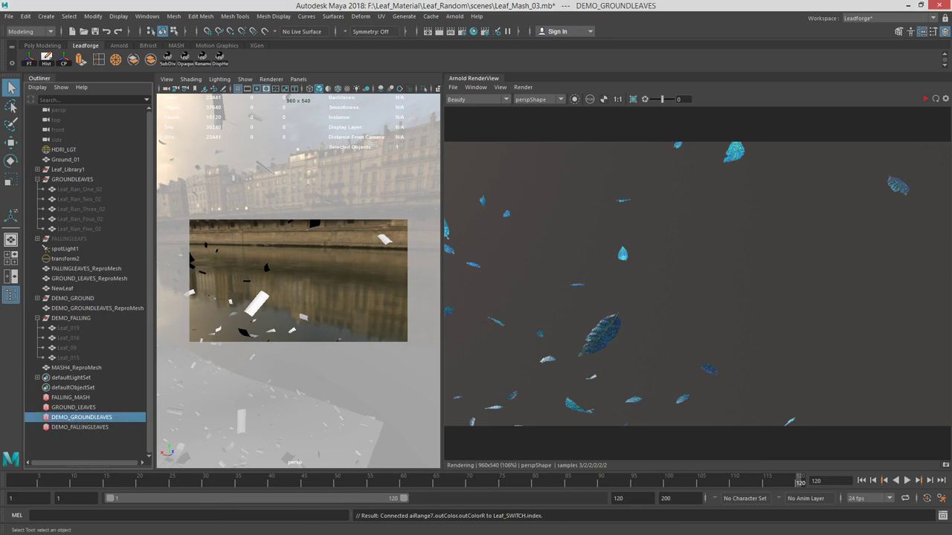
pyautogui.hotkey('ctrl', 'a')
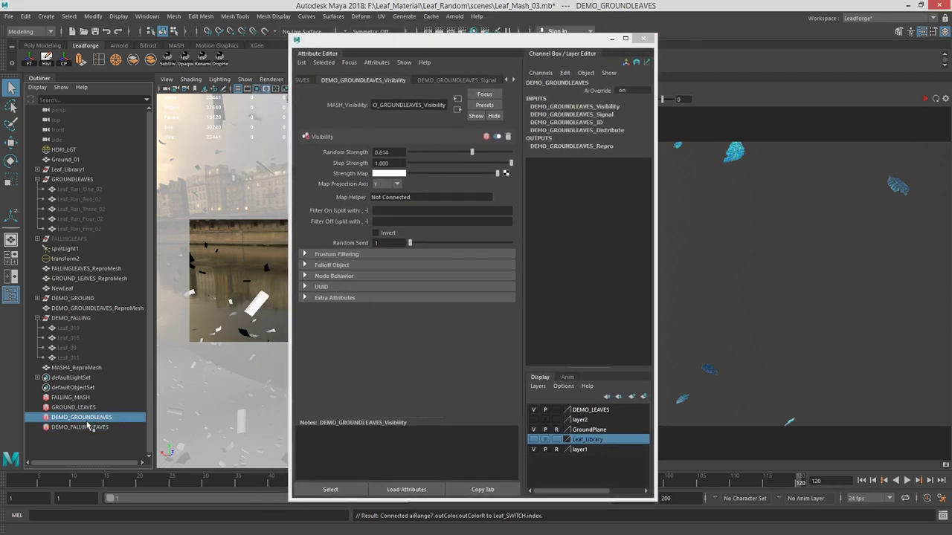
pyautogui.click(305, 80)
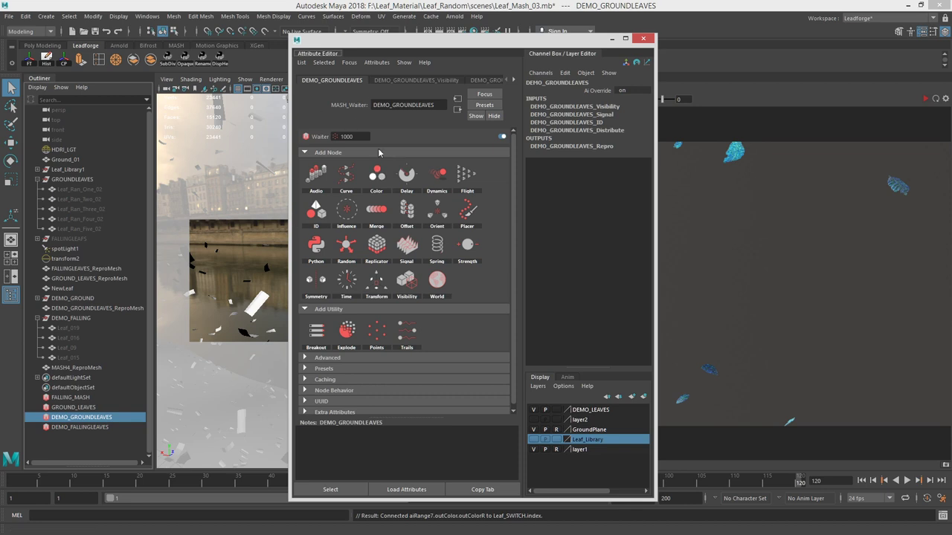
pyautogui.click(416, 185)
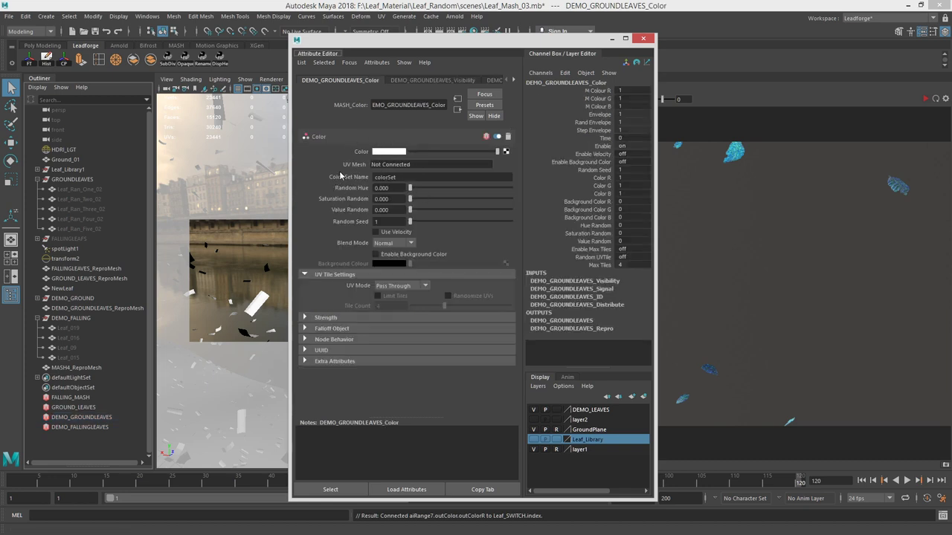
# On the ground leaves' Color node, select the color set name and set Random Hue, Saturation Random and Value Random to 1.000
pyautogui.doubleClick(409, 177)
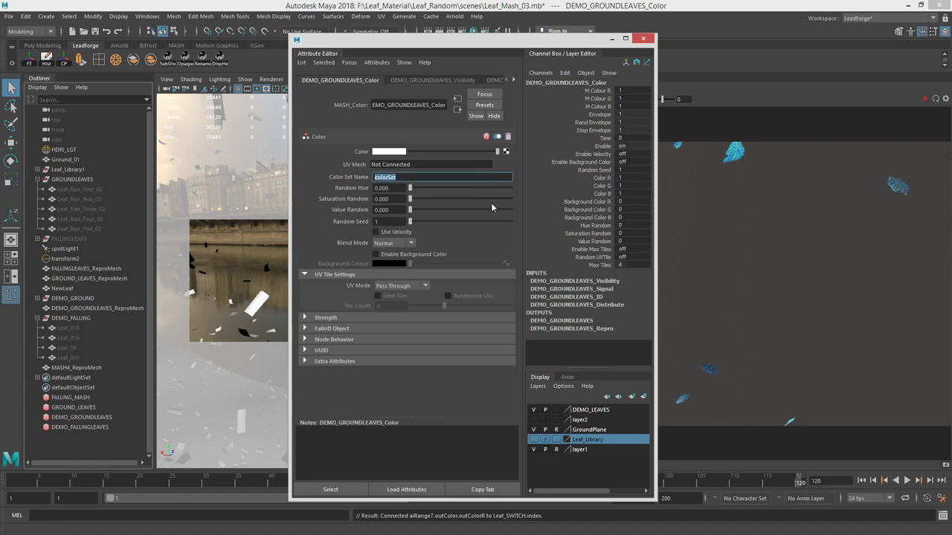
pyautogui.moveTo(411, 188); pyautogui.dragTo(430, 188)
pyautogui.moveTo(508, 190); pyautogui.dragTo(595, 193)
pyautogui.moveTo(411, 201); pyautogui.dragTo(684, 216)
pyautogui.moveTo(409, 211); pyautogui.dragTo(797, 237)
pyautogui.moveTo(399, 45); pyautogui.dragTo(592, 50)
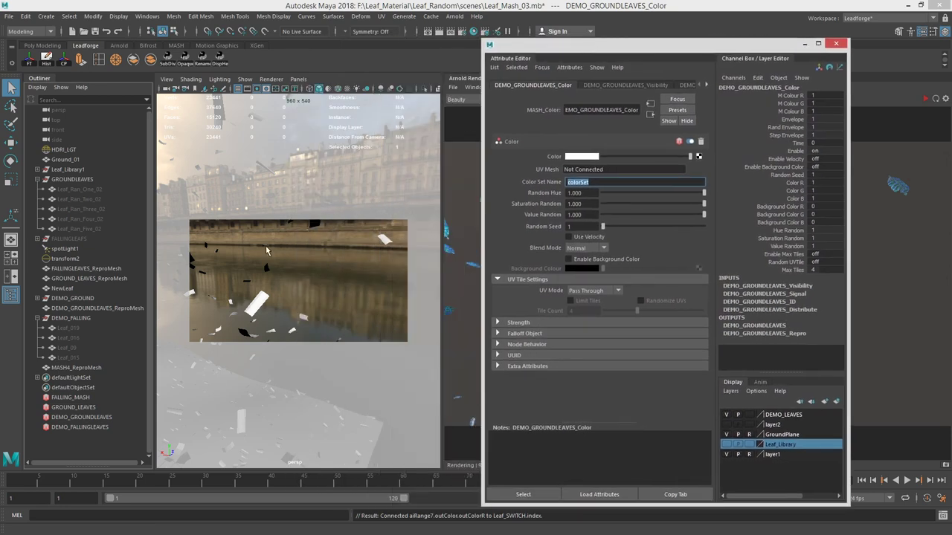
# Enable Export Vertex Colors in the Arnold export settings of MASH4_ReproMesh, the falling leaves mesh
pyautogui.click(265, 301)
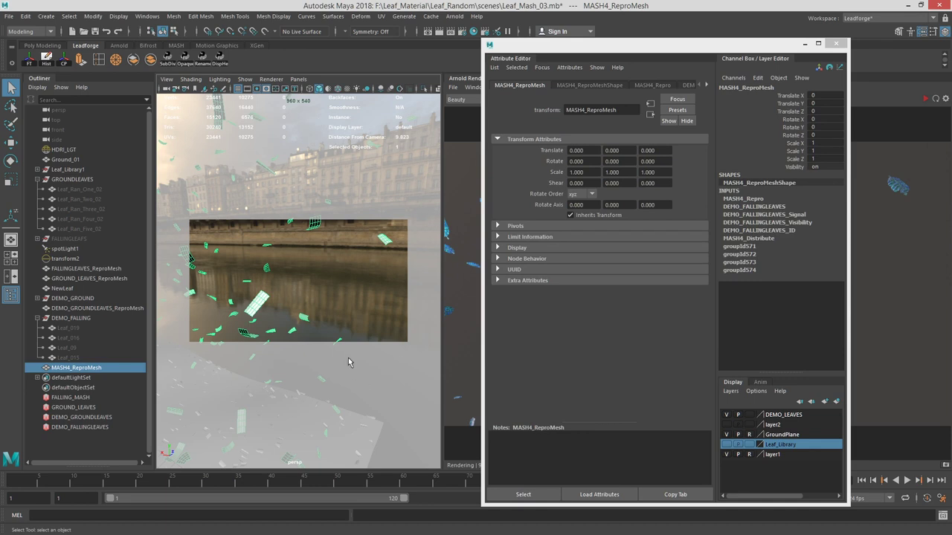
pyautogui.click(293, 261)
pyautogui.click(261, 306)
pyautogui.click(583, 85)
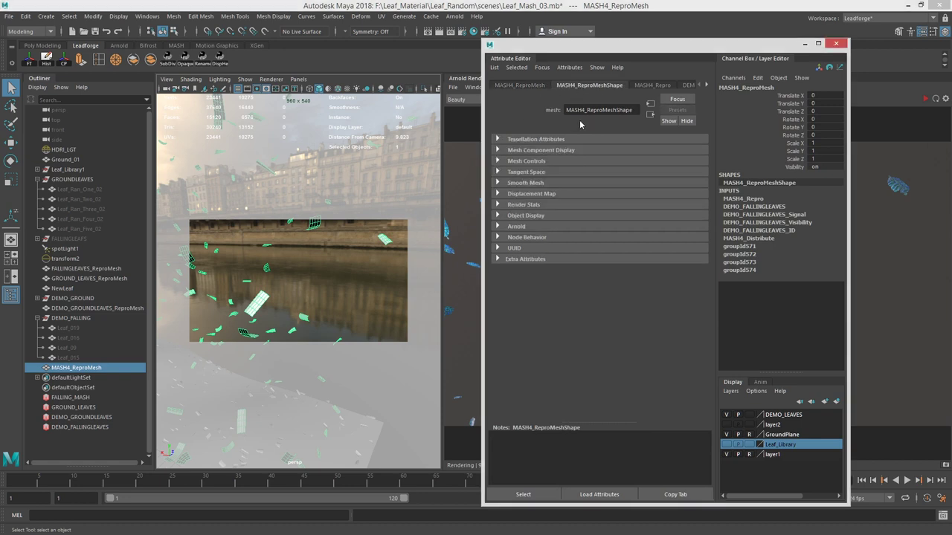
pyautogui.click(513, 226)
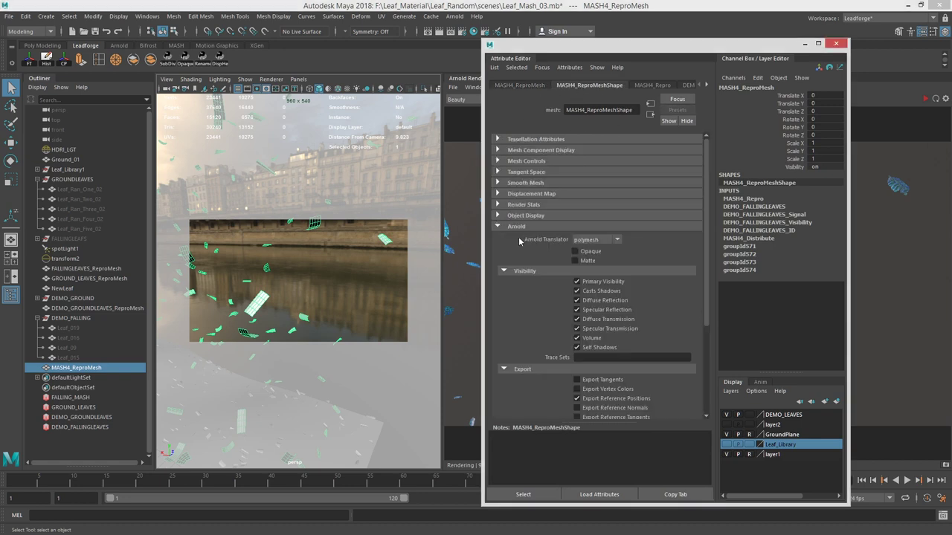
pyautogui.scroll(-1, 512, 368)
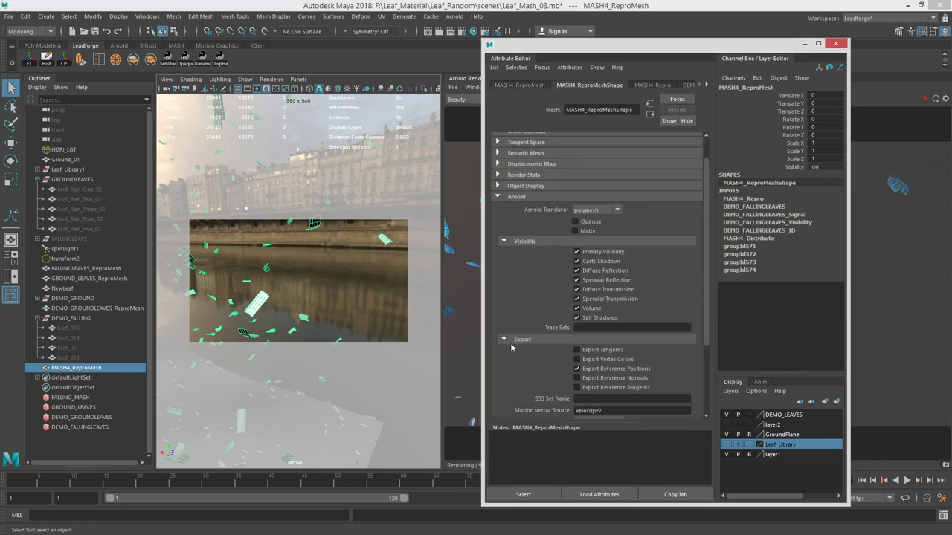
pyautogui.click(577, 359)
# Enable Export Vertex Colors in the Arnold export settings of DEMO_GROUNDLEAVES_ReproMesh
pyautogui.keyDown('alt'); pyautogui.moveTo(361, 318); pyautogui.dragTo(334, 276, button='middle'); pyautogui.keyUp('alt')
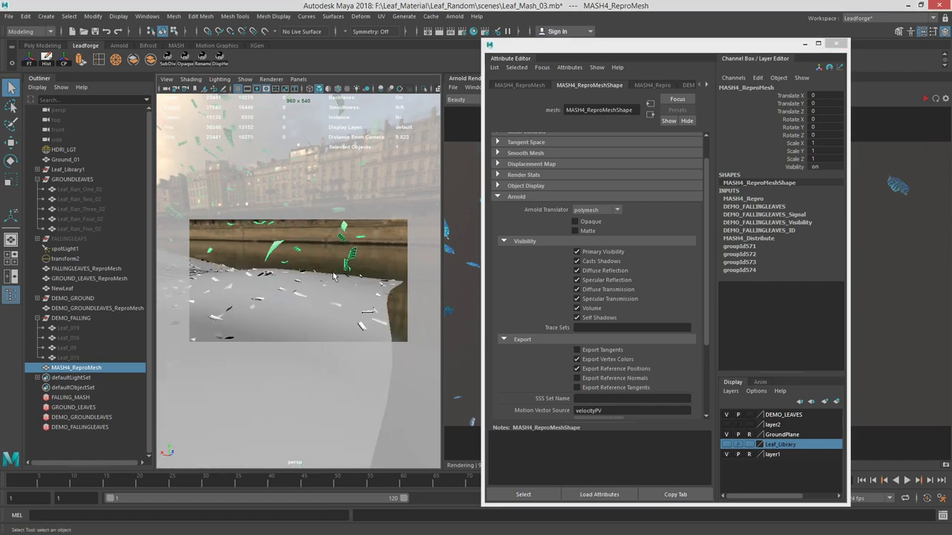
pyautogui.click(381, 326)
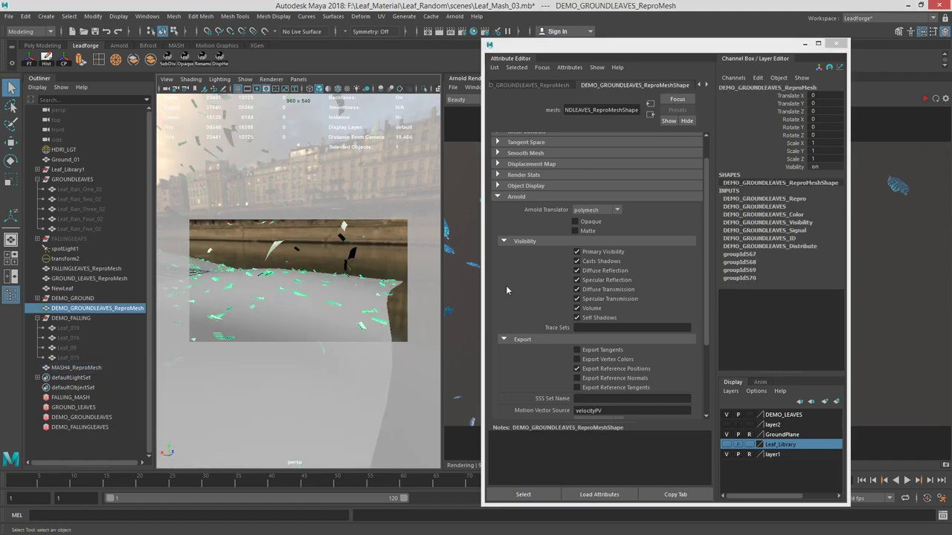
pyautogui.click(577, 360)
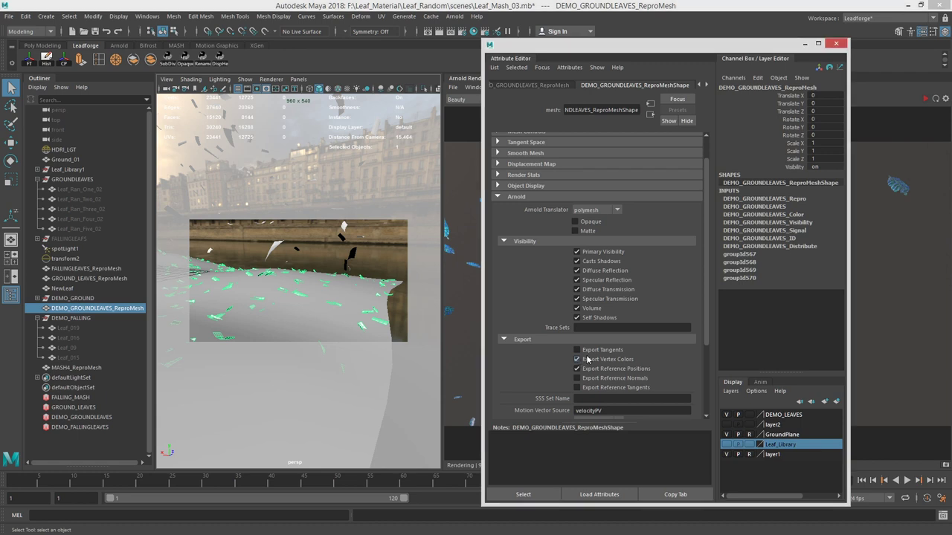
# Add another Color node to the DEMO_GROUNDLEAVES network with Random Hue, Saturation Random and Value Random at 1.000
pyautogui.click(83, 417)
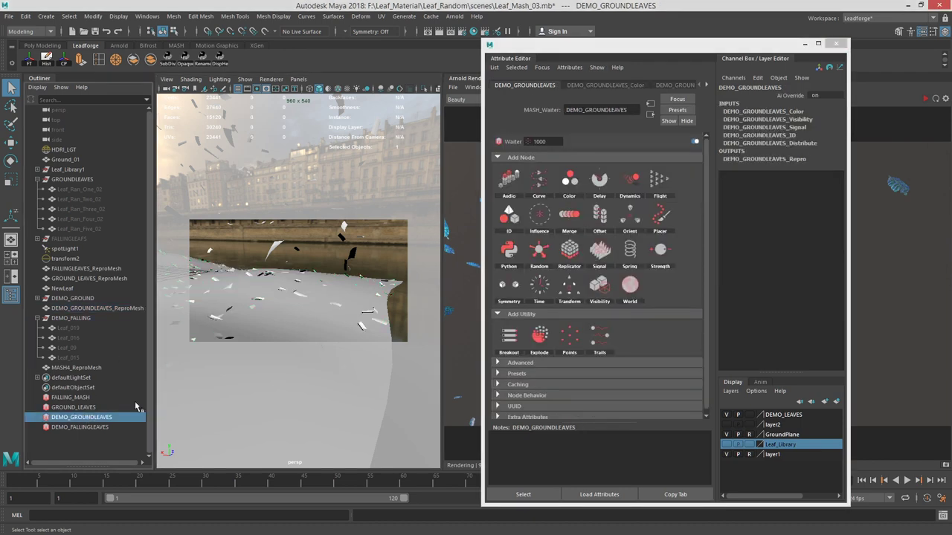
pyautogui.click(570, 181)
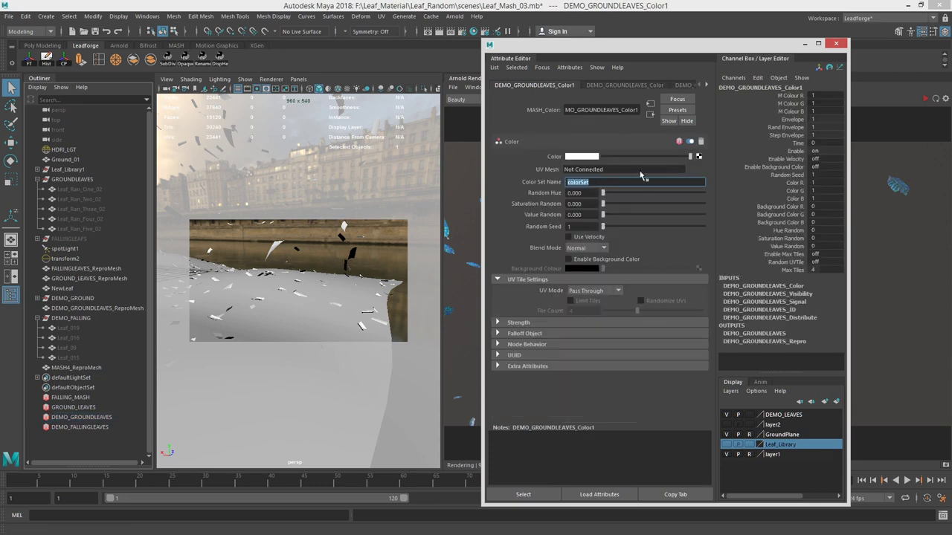
pyautogui.moveTo(604, 194); pyautogui.dragTo(706, 199)
pyautogui.moveTo(603, 205); pyautogui.dragTo(714, 218)
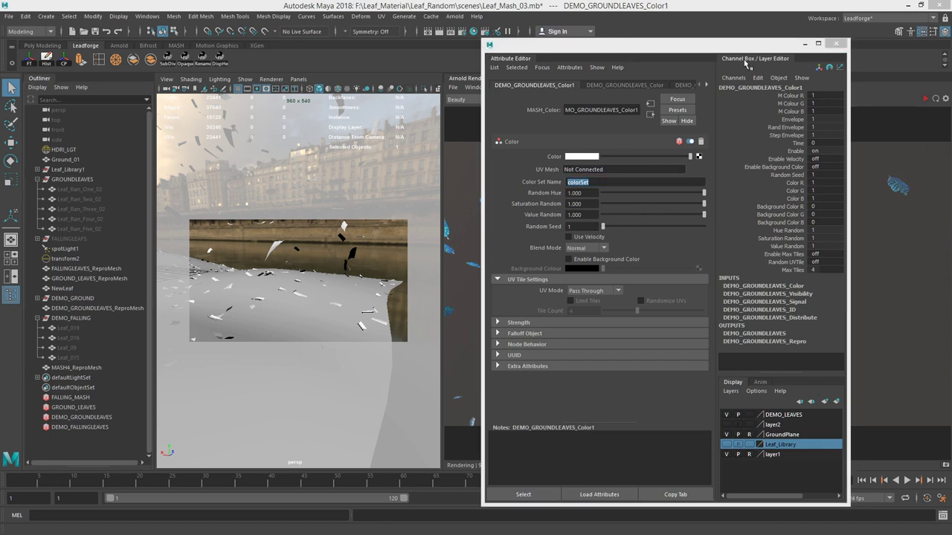
pyautogui.moveTo(673, 48); pyautogui.dragTo(951, 47)
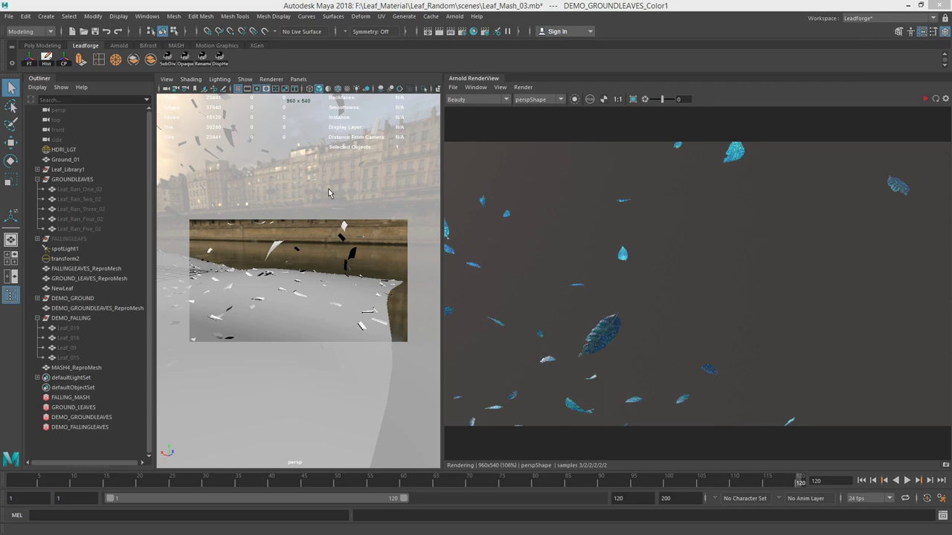
# Set the Attribute of the Leaf_VertexColor node to colorSet
pyautogui.keyDown('alt'); pyautogui.moveTo(329, 193); pyautogui.dragTo(322, 276, button='middle'); pyautogui.keyUp('alt')
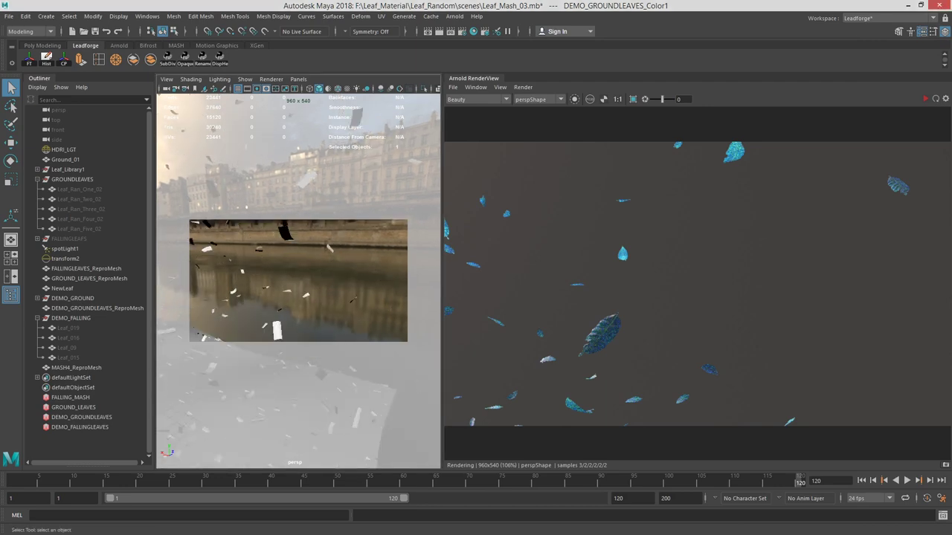
pyautogui.moveTo(951, 45); pyautogui.dragTo(280, 22)
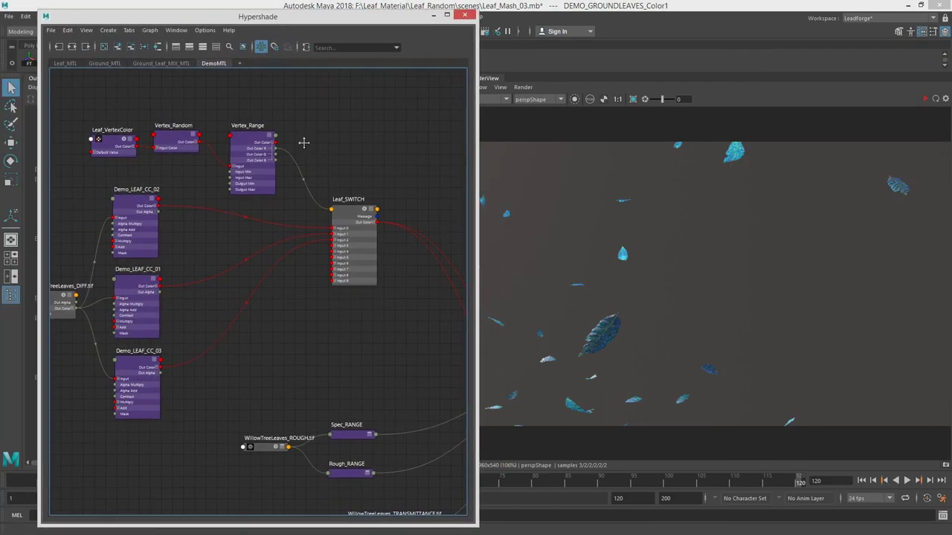
pyautogui.click(138, 151)
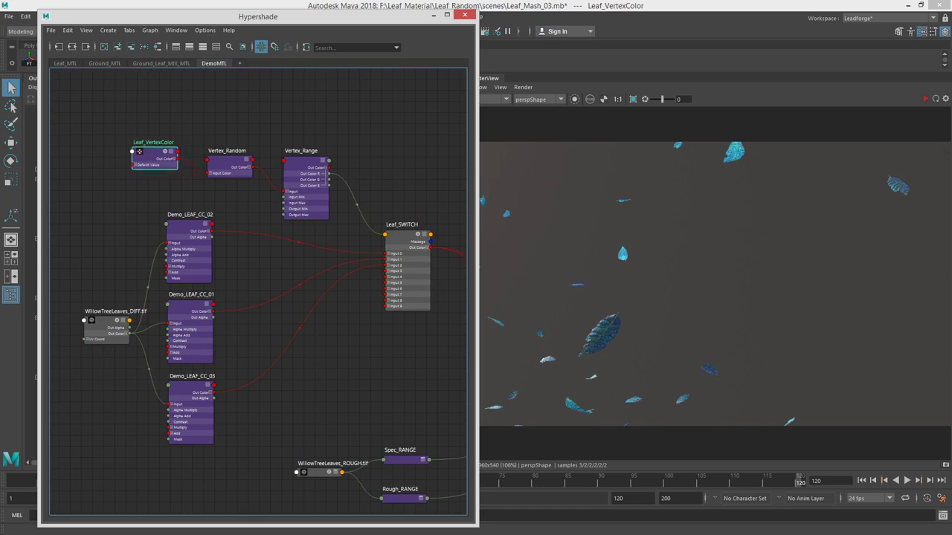
pyautogui.moveTo(951, 81); pyautogui.dragTo(637, 52)
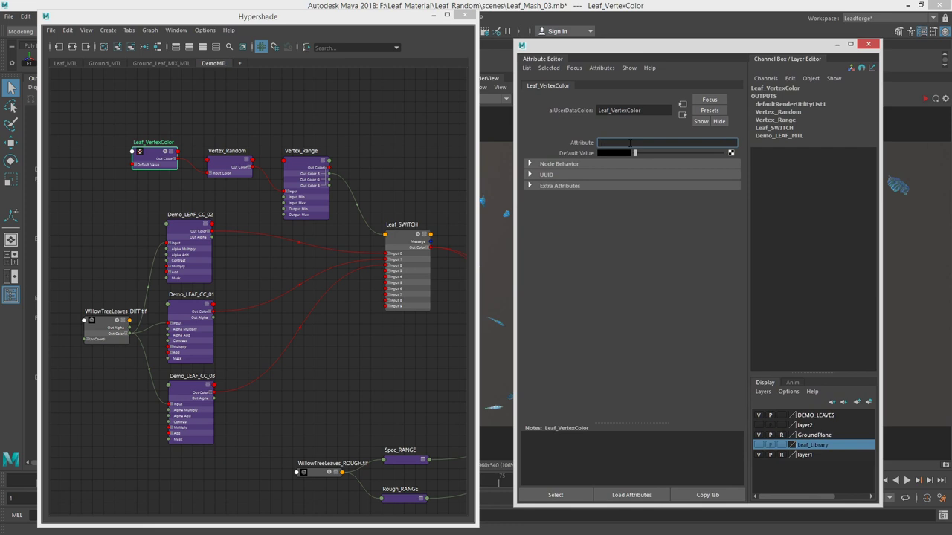
pyautogui.press('Return')
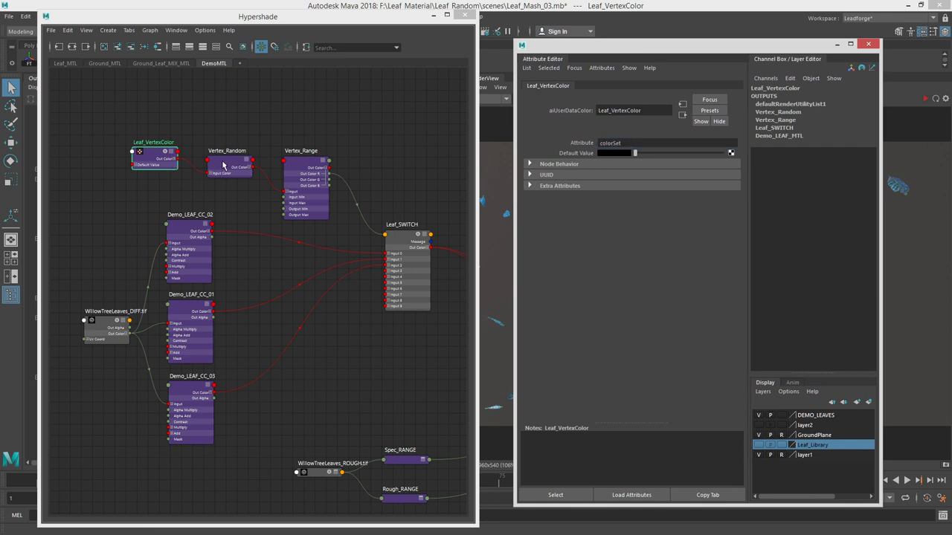
# Review the settings of the Vertex_Random and Vertex_Range nodes in the DemoMTL graph
pyautogui.keyDown('alt'); pyautogui.moveTo(149, 159); pyautogui.dragTo(139, 99, button='middle'); pyautogui.keyUp('alt')
pyautogui.moveTo(140, 97)
pyautogui.mouseDown()
pyautogui.moveTo(164, 129)
pyautogui.moveTo(135, 117)
pyautogui.moveTo(150, 93)
pyautogui.moveTo(137, 95)
pyautogui.mouseUp()
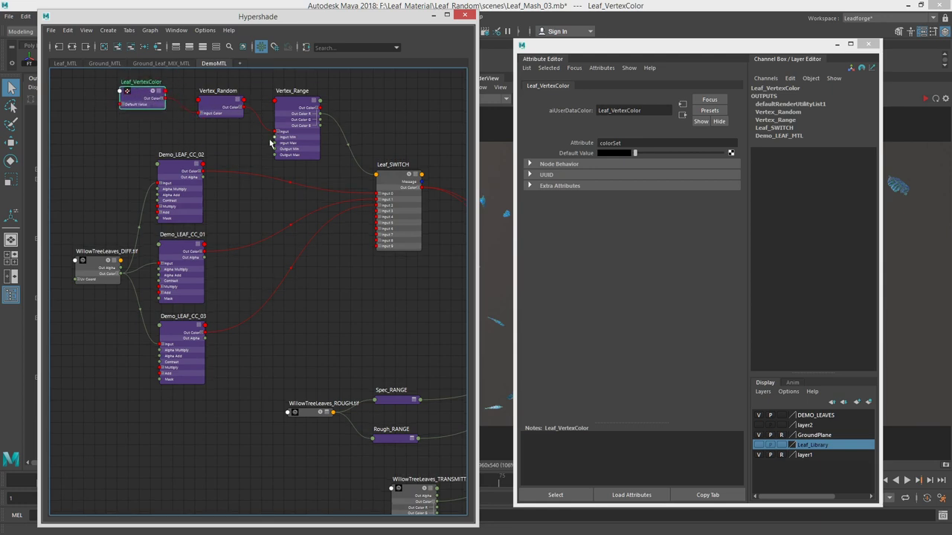
pyautogui.keyDown('alt'); pyautogui.moveTo(258, 143); pyautogui.dragTo(158, 186, button='middle'); pyautogui.keyUp('alt')
pyautogui.scroll(-1, 279, 193)
pyautogui.keyDown('alt'); pyautogui.moveTo(177, 153); pyautogui.dragTo(228, 194, button='middle'); pyautogui.keyUp('alt')
pyautogui.scroll(1, 245, 171)
pyautogui.click(227, 168)
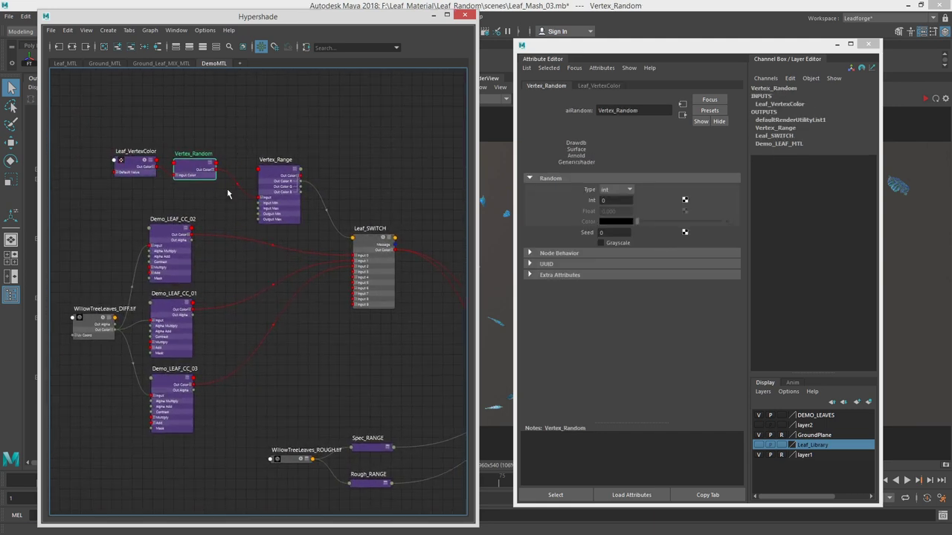
pyautogui.moveTo(276, 173); pyautogui.dragTo(264, 168)
pyautogui.scroll(-2, 342, 198)
pyautogui.keyDown('alt'); pyautogui.moveTo(321, 180); pyautogui.dragTo(379, 176, button='middle'); pyautogui.keyUp('alt')
pyautogui.scroll(2, 374, 169)
# Connect Leaf_VertexColor's Out Color to the Base Color and Subsurface Color of Demo_LEAF_MTL, and move the floating windows aside
pyautogui.keyDown('alt'); pyautogui.moveTo(420, 199); pyautogui.dragTo(258, 161, button='middle'); pyautogui.keyUp('alt')
pyautogui.scroll(-1, 329, 168)
pyautogui.keyDown('alt'); pyautogui.moveTo(318, 163); pyautogui.dragTo(336, 169, button='middle'); pyautogui.keyUp('alt')
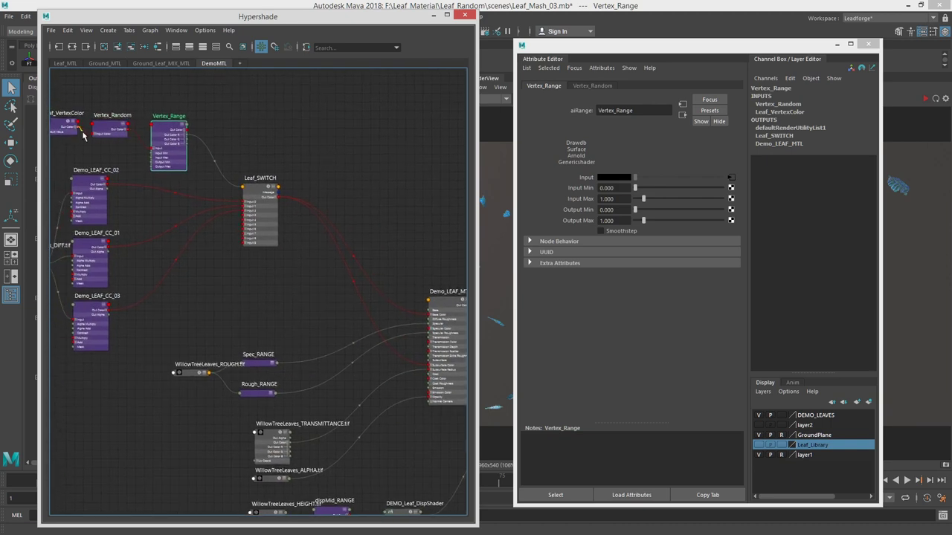
pyautogui.moveTo(323, 256); pyautogui.dragTo(428, 367)
pyautogui.moveTo(294, 20); pyautogui.dragTo(951, 85)
pyautogui.moveTo(714, 45); pyautogui.dragTo(951, 59)
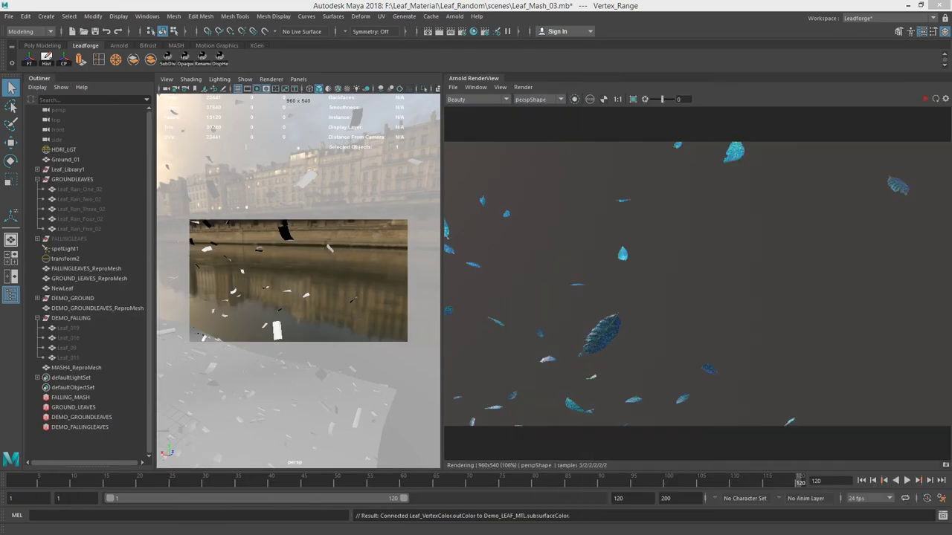
# Run a live Arnold render and reframe the camera to check the vertex colors on the ground and falling leaves
pyautogui.click(924, 99)
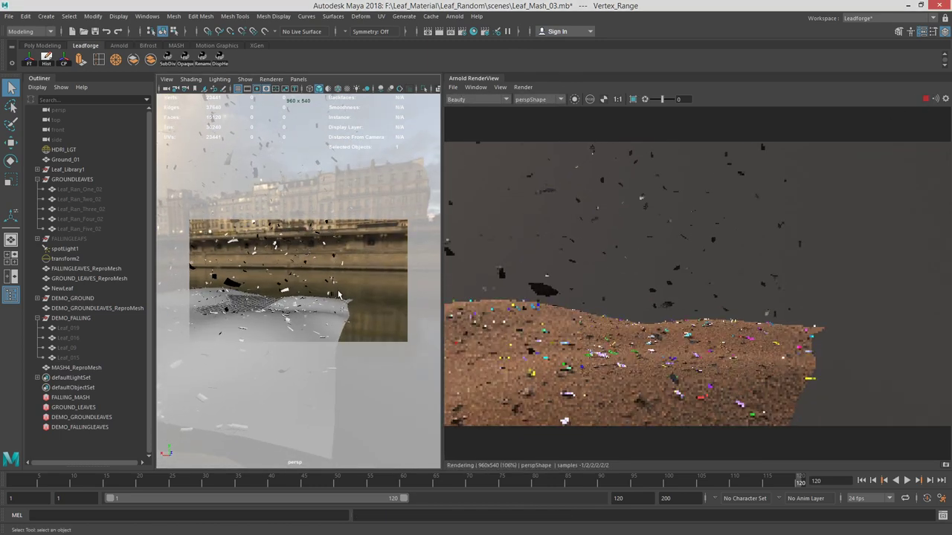
pyautogui.keyDown('alt'); pyautogui.moveTo(334, 296); pyautogui.dragTo(265, 334); pyautogui.keyUp('alt')
pyautogui.keyDown('alt'); pyautogui.moveTo(265, 334); pyautogui.dragTo(322, 290, button='middle'); pyautogui.keyUp('alt')
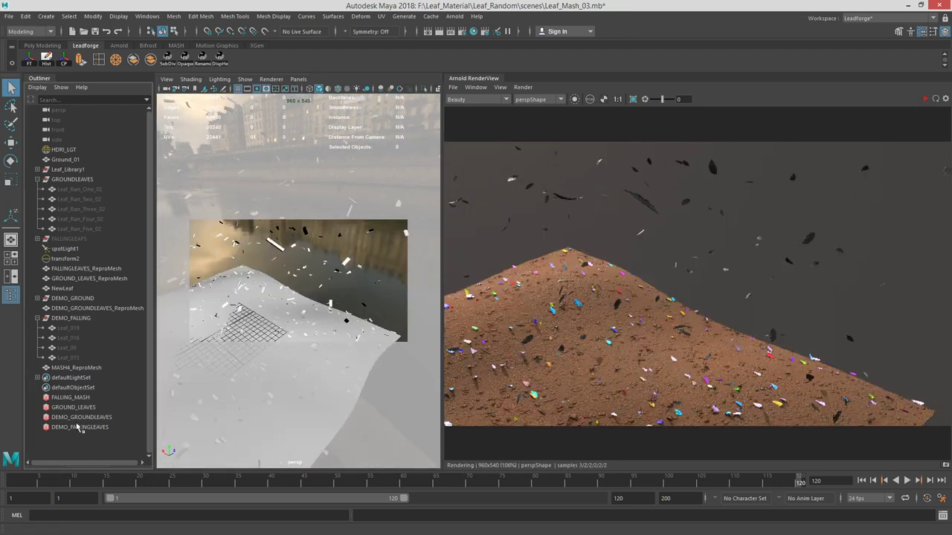
# Add a Color node to DEMO_FALLINGLEAVES with Random Hue, Saturation Random and Value Random at 1.000, and update the render
pyautogui.click(78, 427)
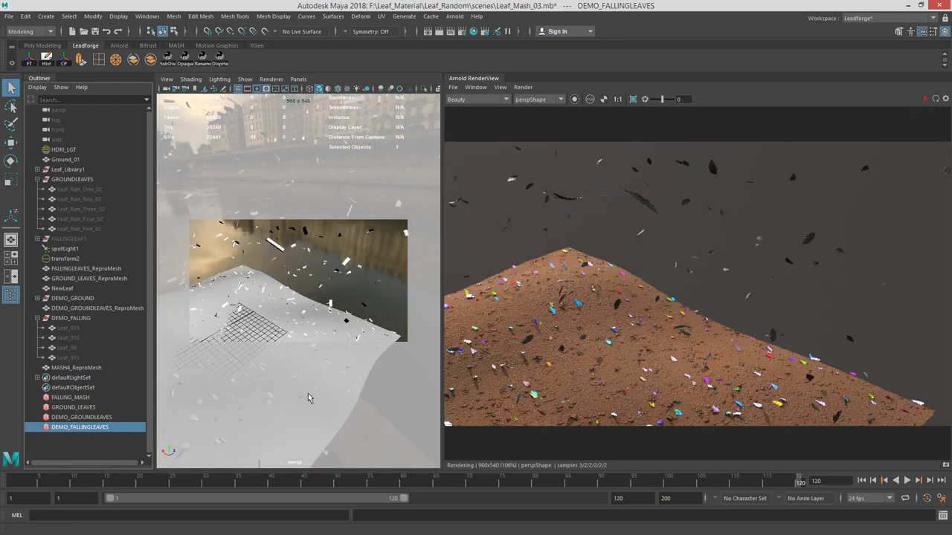
pyautogui.moveTo(951, 77); pyautogui.dragTo(207, 79)
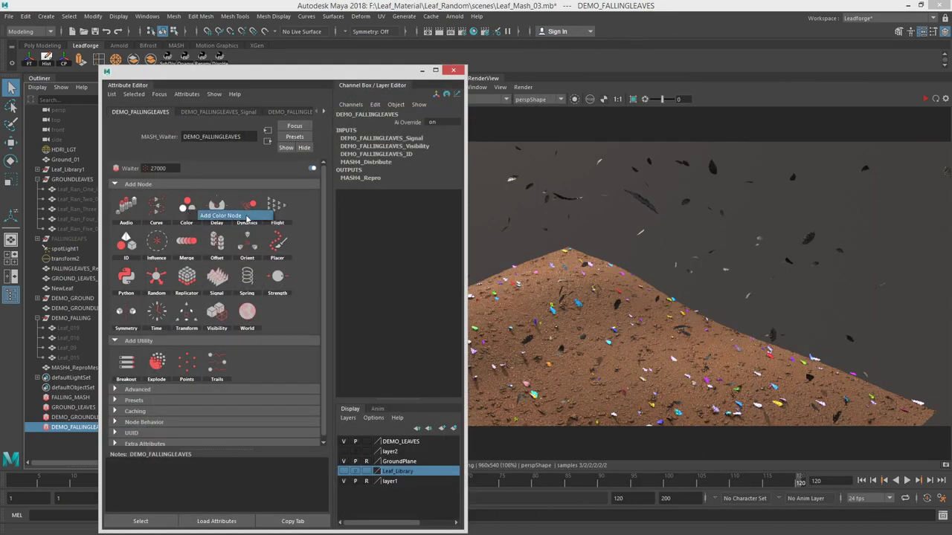
pyautogui.click(187, 207)
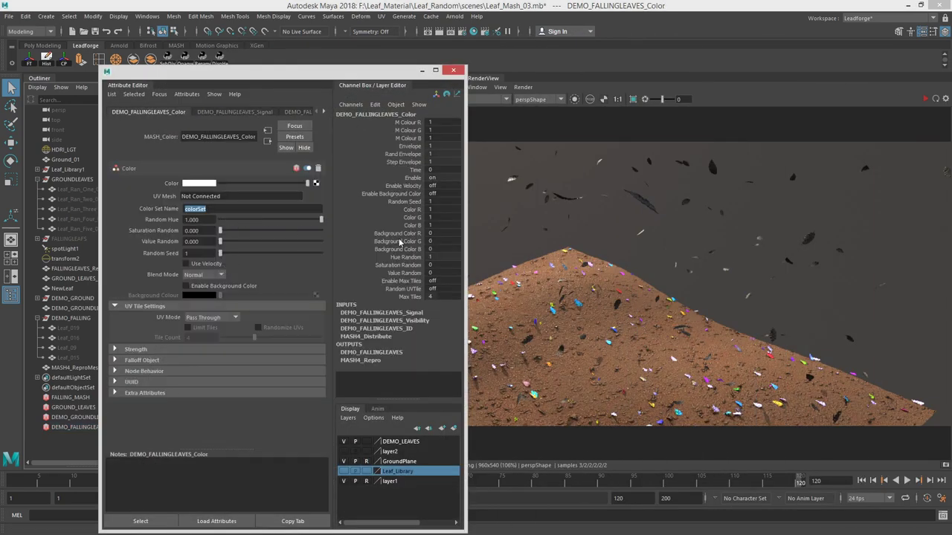
pyautogui.click(926, 100)
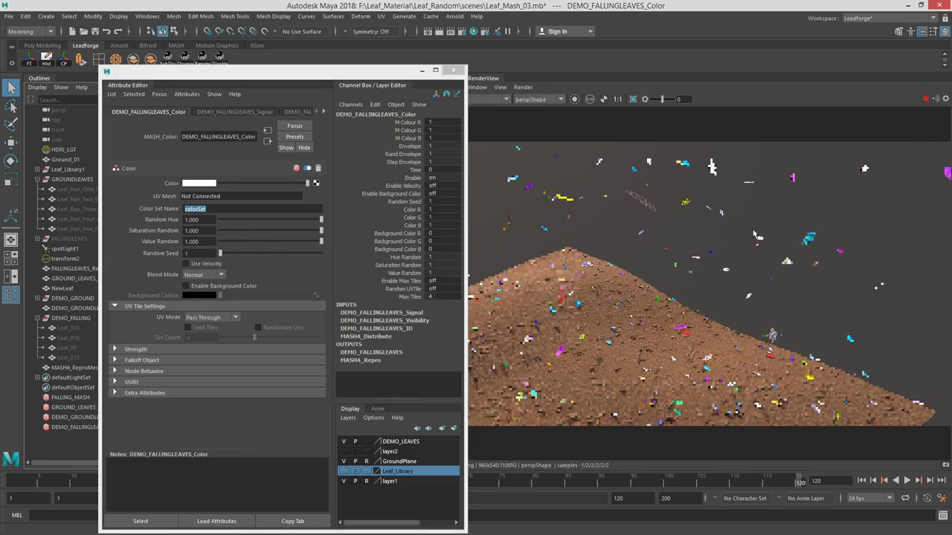
pyautogui.moveTo(325, 73); pyautogui.dragTo(951, 223)
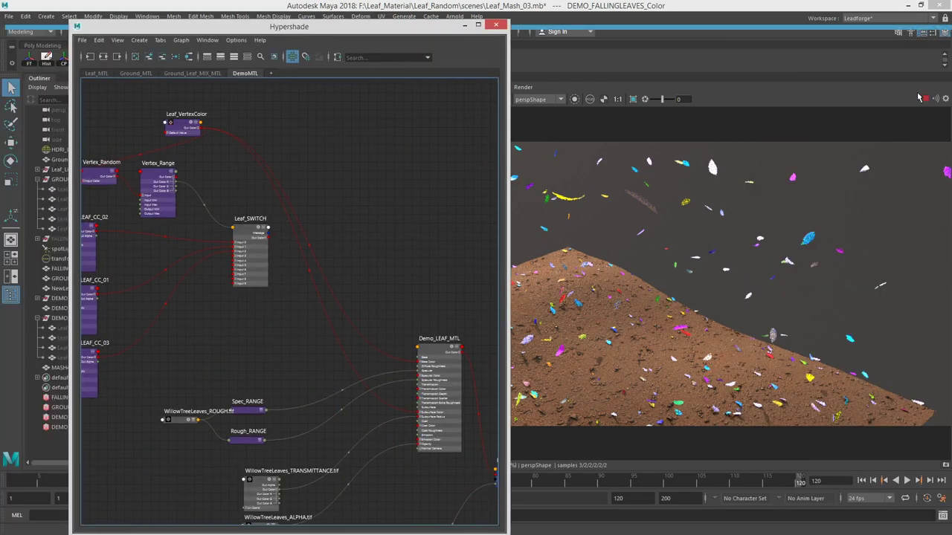
# Connect Leaf_SWITCH's Out Color back to the Base Color and Subsurface Color of Demo_LEAF_MTL
pyautogui.keyDown('alt'); pyautogui.moveTo(299, 228); pyautogui.dragTo(263, 243, button='middle'); pyautogui.keyUp('alt')
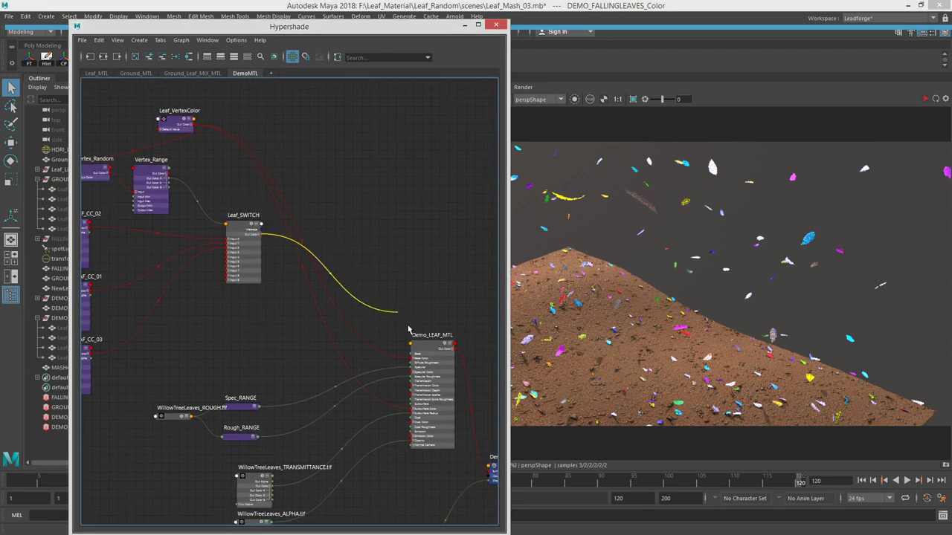
pyautogui.moveTo(407, 329); pyautogui.dragTo(412, 359)
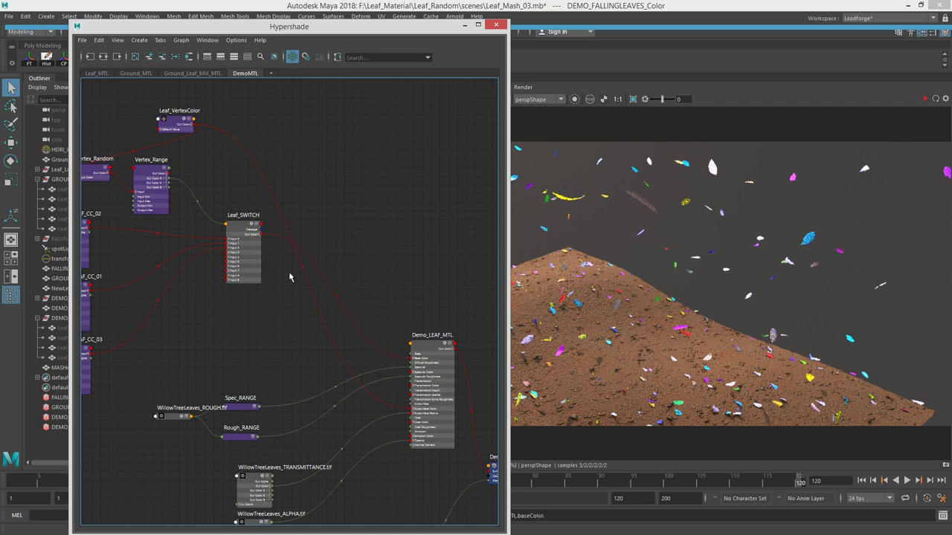
pyautogui.moveTo(289, 265); pyautogui.dragTo(404, 396)
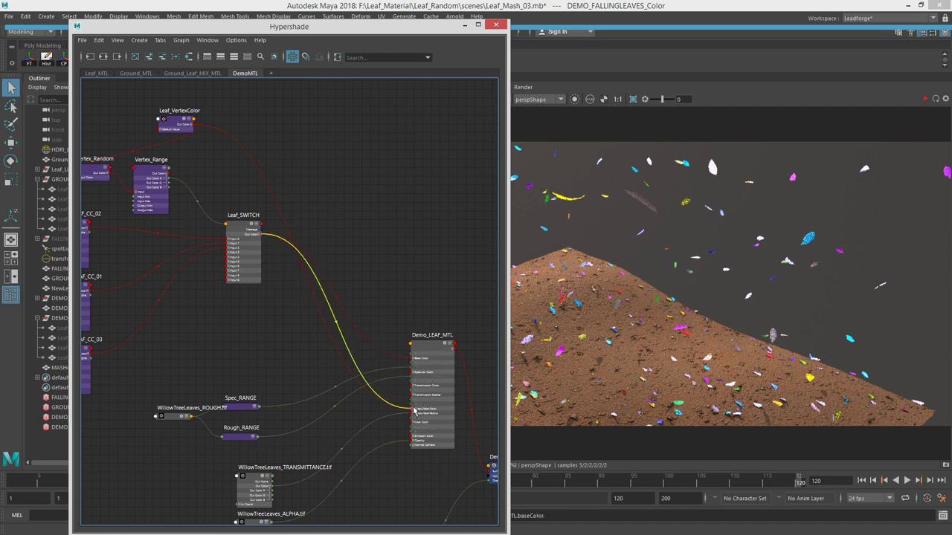
# Line up Leaf_VertexColor, Vertex_Random and Vertex_Range in a row above the color-correct nodes, and start the live render
pyautogui.keyDown('alt'); pyautogui.moveTo(246, 164); pyautogui.dragTo(414, 224, button='middle'); pyautogui.keyUp('alt')
pyautogui.scroll(3, 423, 234)
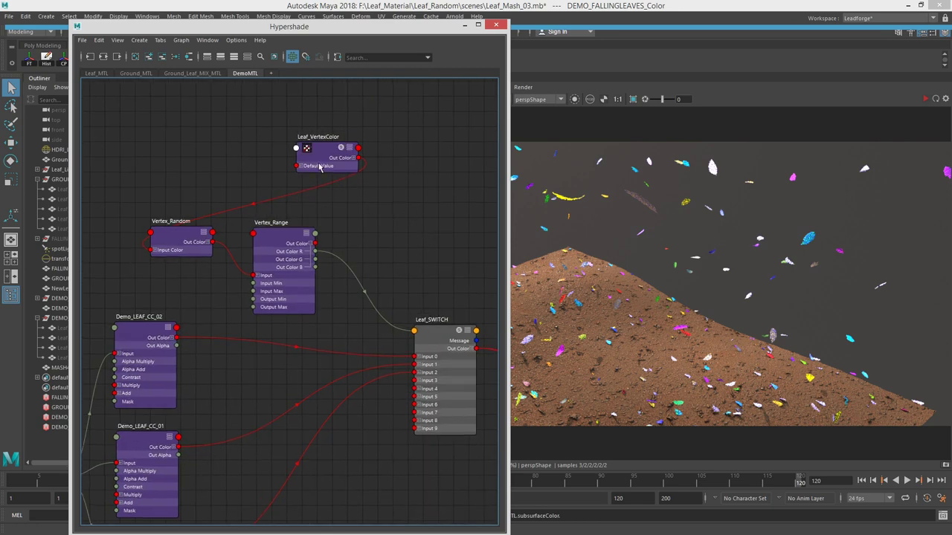
pyautogui.keyDown('alt'); pyautogui.moveTo(320, 163); pyautogui.dragTo(487, 224, button='middle'); pyautogui.keyUp('alt')
pyautogui.moveTo(407, 187); pyautogui.dragTo(166, 271)
pyautogui.keyDown('alt'); pyautogui.moveTo(209, 252); pyautogui.dragTo(306, 194, button='middle'); pyautogui.keyUp('alt')
pyautogui.moveTo(276, 213)
pyautogui.mouseDown()
pyautogui.moveTo(224, 196)
pyautogui.moveTo(260, 204)
pyautogui.mouseUp()
pyautogui.keyDown('alt'); pyautogui.moveTo(260, 201); pyautogui.dragTo(182, 219, button='middle'); pyautogui.keyUp('alt')
pyautogui.moveTo(182, 220); pyautogui.dragTo(174, 216)
pyautogui.moveTo(290, 241); pyautogui.dragTo(265, 225)
pyautogui.keyDown('alt'); pyautogui.moveTo(362, 227); pyautogui.dragTo(261, 215, button='middle'); pyautogui.keyUp('alt')
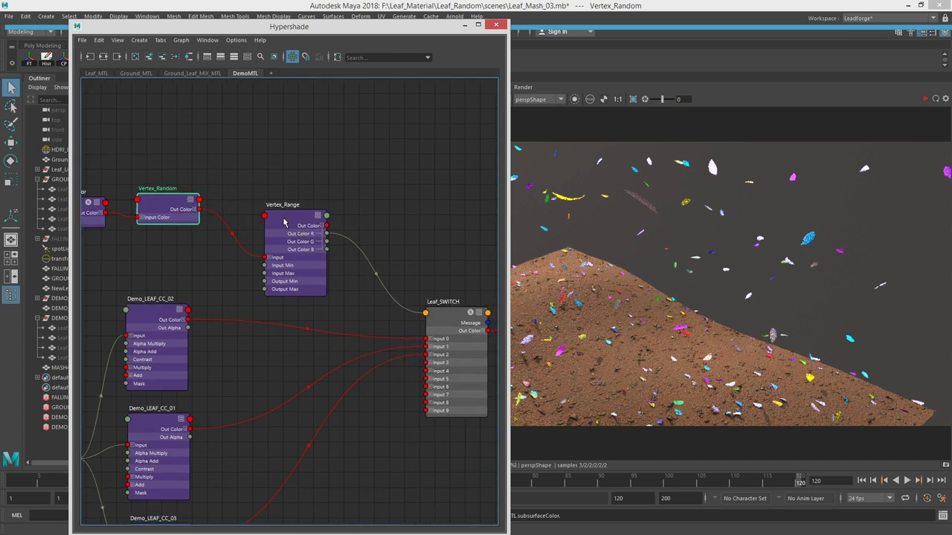
pyautogui.moveTo(284, 222); pyautogui.dragTo(264, 198)
pyautogui.moveTo(951, 93)
pyautogui.mouseDown()
pyautogui.moveTo(346, 76)
pyautogui.moveTo(951, 91)
pyautogui.mouseUp()
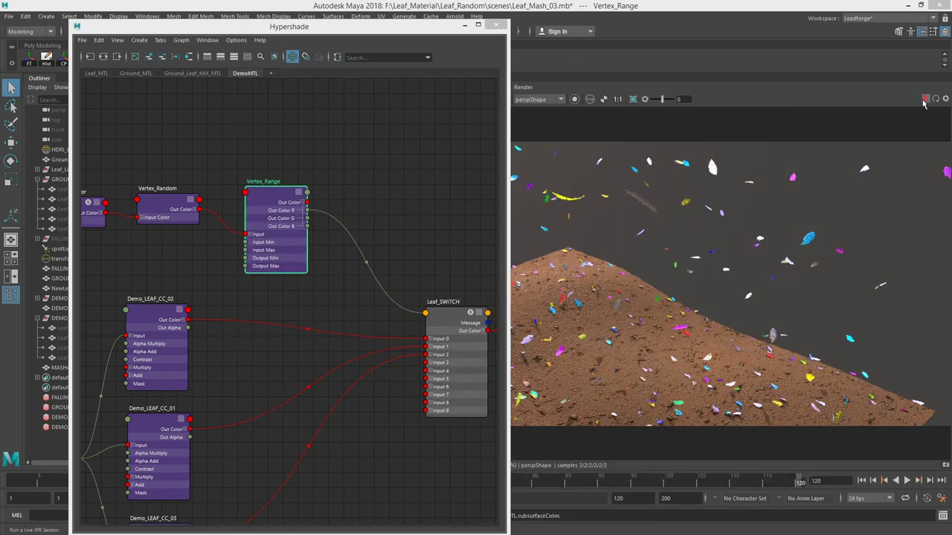
# Run the live Arnold render, review the Vertex_Random network, and orbit the render to check the switched leaf colors
pyautogui.click(924, 100)
pyautogui.click(365, 42)
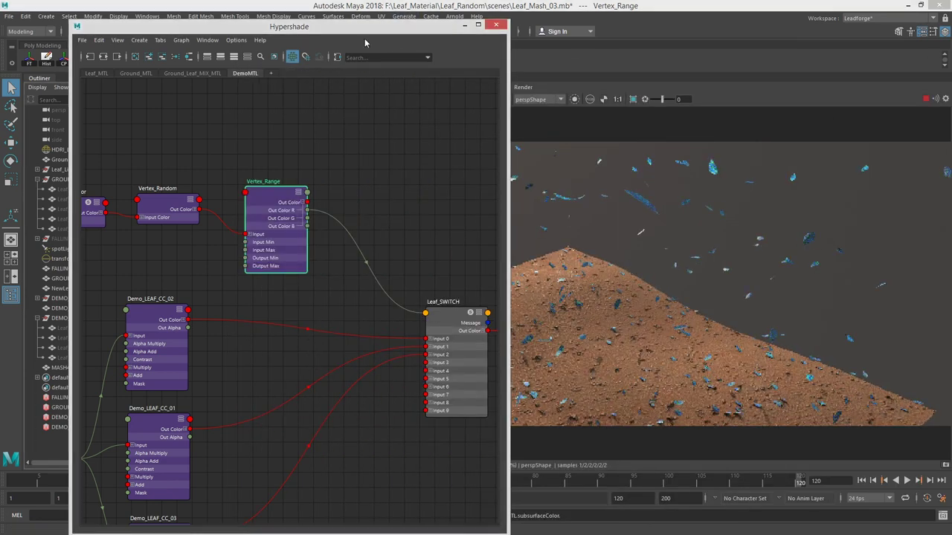
pyautogui.moveTo(366, 28); pyautogui.dragTo(246, 28)
pyautogui.moveTo(246, 27); pyautogui.dragTo(279, 46)
pyautogui.click(189, 184)
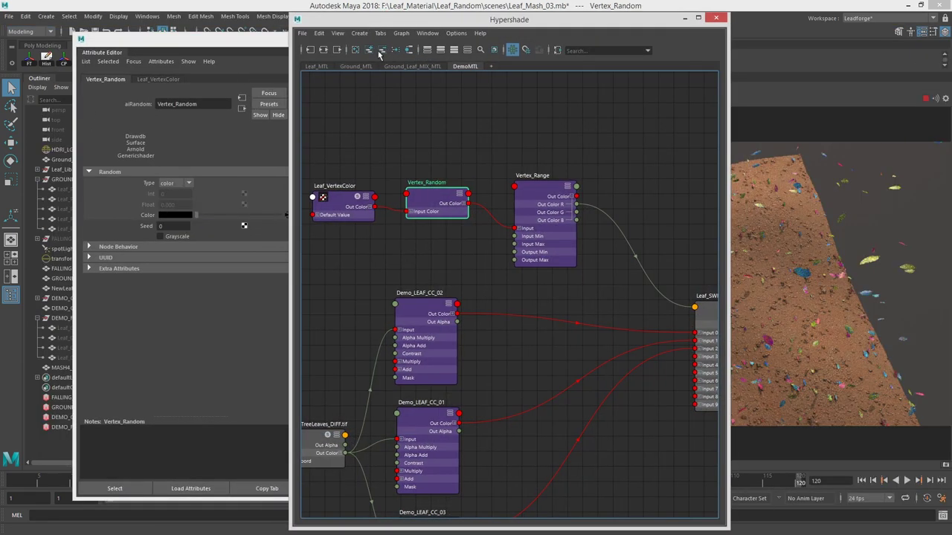
pyautogui.keyDown('alt'); pyautogui.moveTo(360, 175); pyautogui.dragTo(408, 175, button='middle'); pyautogui.keyUp('alt')
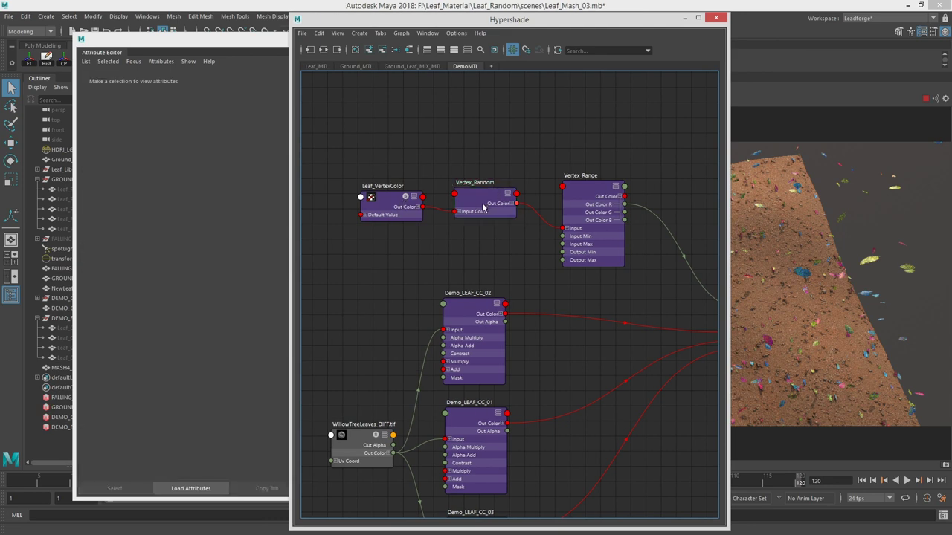
pyautogui.click(182, 184)
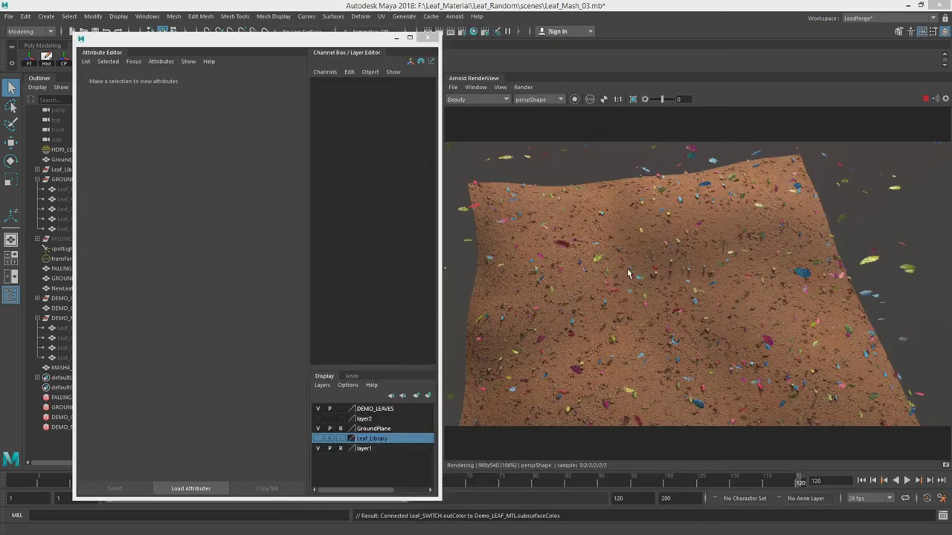
pyautogui.keyDown('alt'); pyautogui.moveTo(628, 271); pyautogui.dragTo(707, 242); pyautogui.keyUp('alt')
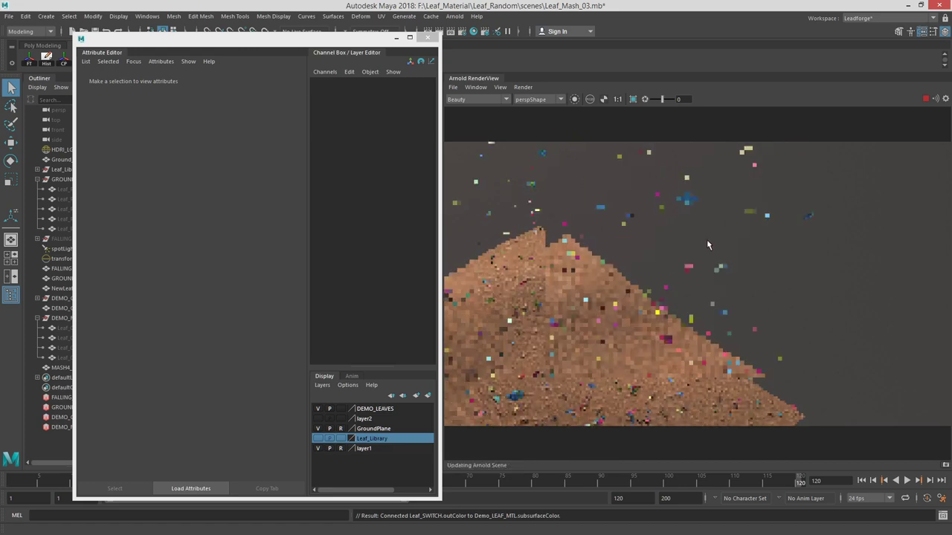
# Set the Hue Shift of the Demo_LEAF_CC_02 color-correct node to 0.850
pyautogui.moveTo(292, 40); pyautogui.dragTo(951, 119)
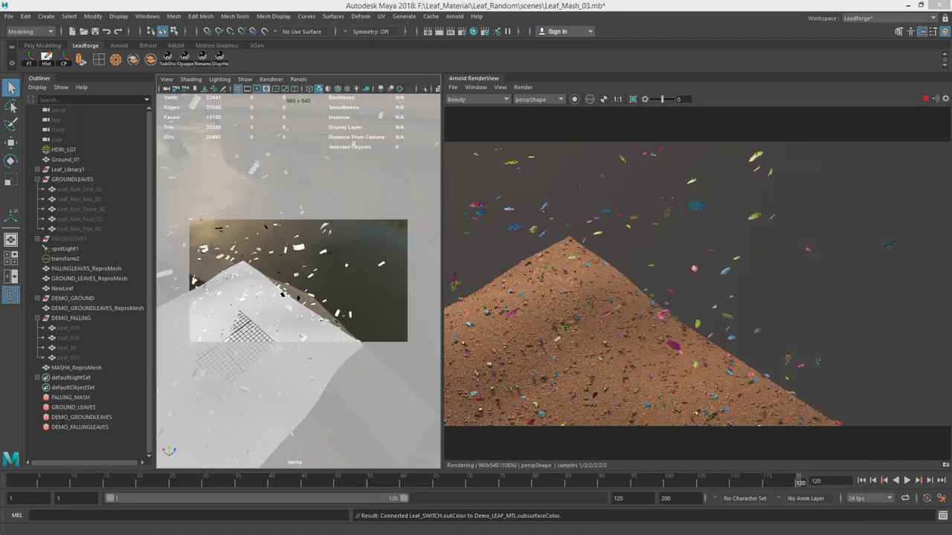
pyautogui.click(223, 533)
pyautogui.keyDown('alt'); pyautogui.moveTo(161, 208); pyautogui.dragTo(191, 240, button='middle'); pyautogui.keyUp('alt')
pyautogui.scroll(4, 192, 240)
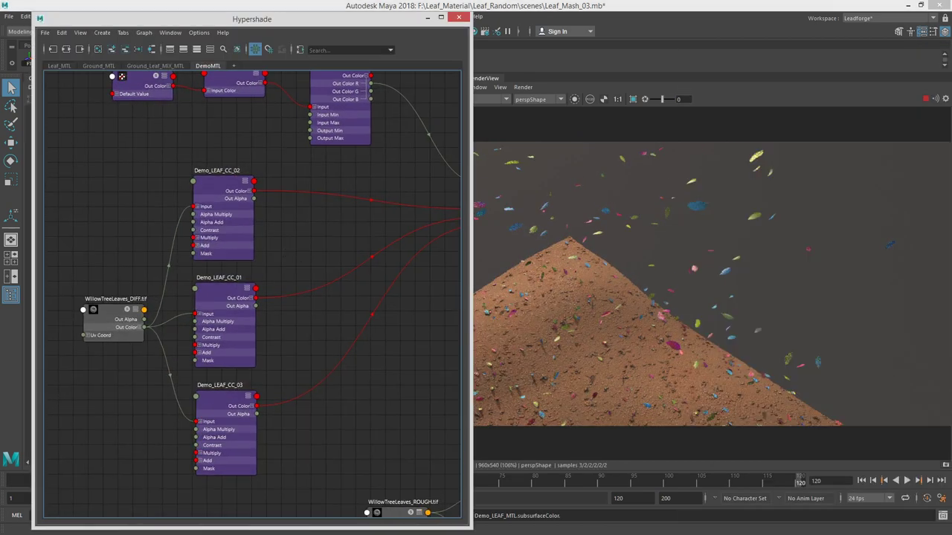
pyautogui.hotkey('ctrl', 'a')
pyautogui.moveTo(716, 113); pyautogui.dragTo(333, 51)
pyautogui.click(241, 179)
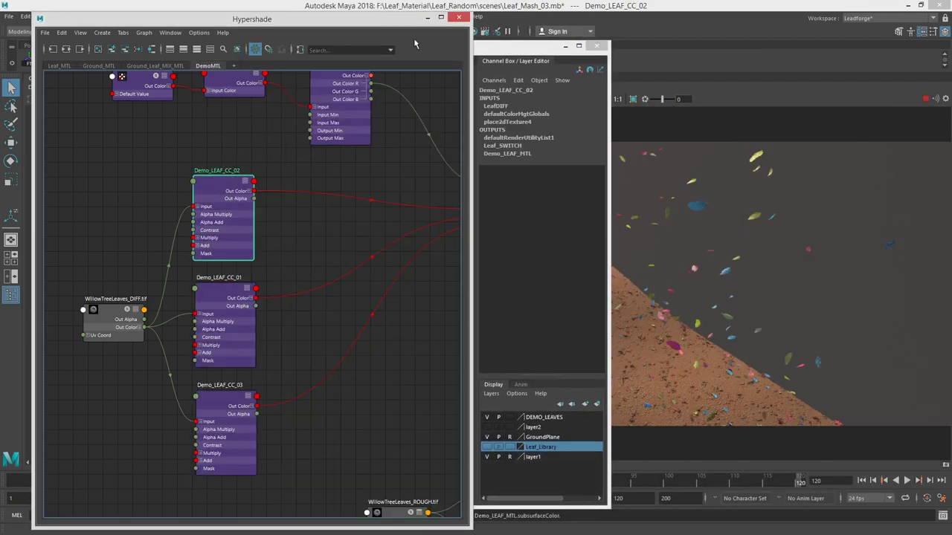
pyautogui.click(510, 61)
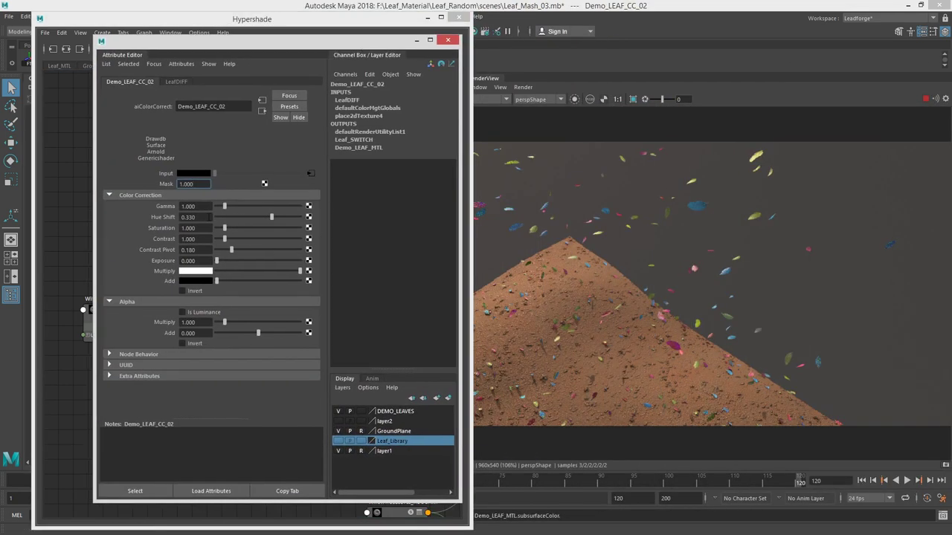
pyautogui.keyDown('ctrl'); pyautogui.moveTo(202, 220); pyautogui.dragTo(225, 220); pyautogui.keyUp('ctrl')
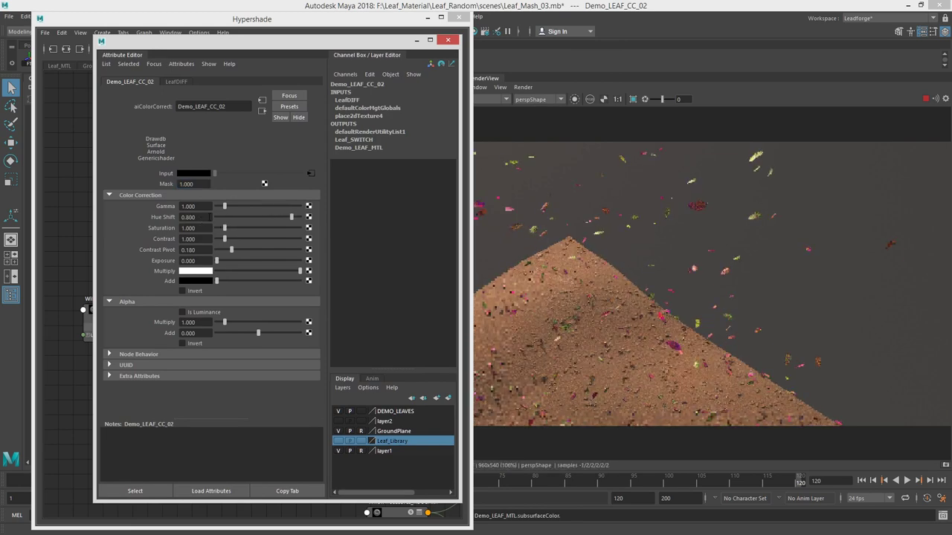
pyautogui.keyDown('ctrl'); pyautogui.moveTo(210, 217); pyautogui.dragTo(214, 217); pyautogui.keyUp('ctrl')
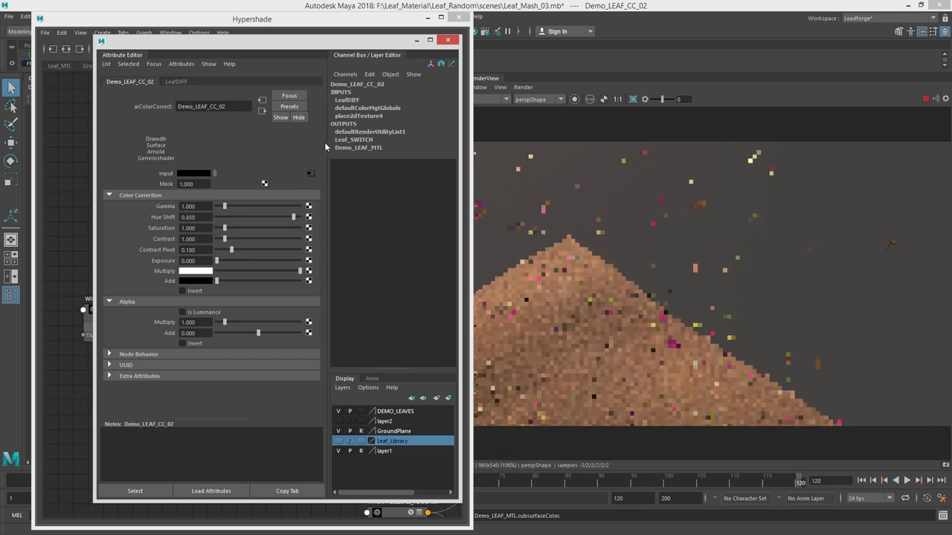
# Set the Hue Shift of the Demo_LEAF_CC_03 color-correct node to -0.053
pyautogui.moveTo(305, 47); pyautogui.dragTo(330, 55)
pyautogui.click(225, 402)
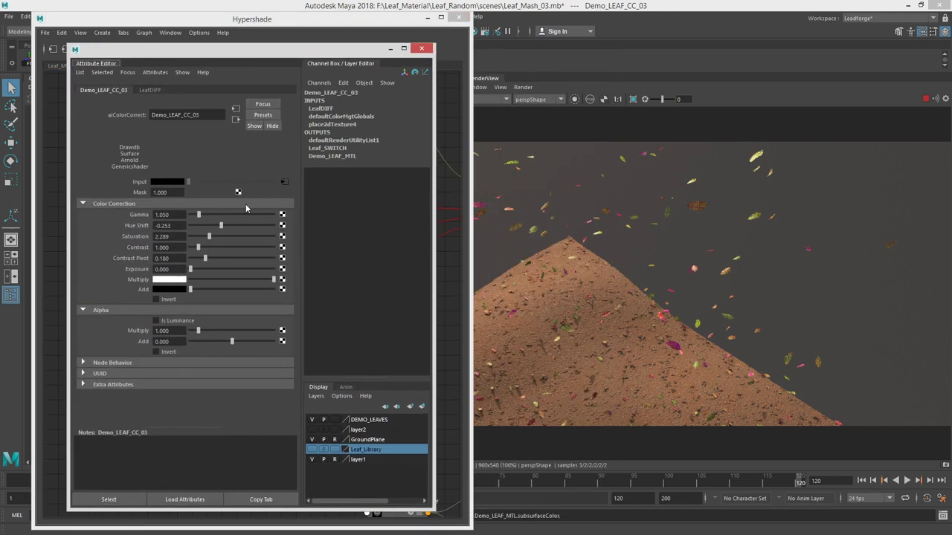
pyautogui.moveTo(171, 230)
pyautogui.keyDown('ctrl'); pyautogui.mouseDown()
pyautogui.moveTo(196, 224)
pyautogui.moveTo(184, 223)
pyautogui.mouseUp(); pyautogui.keyUp('ctrl')
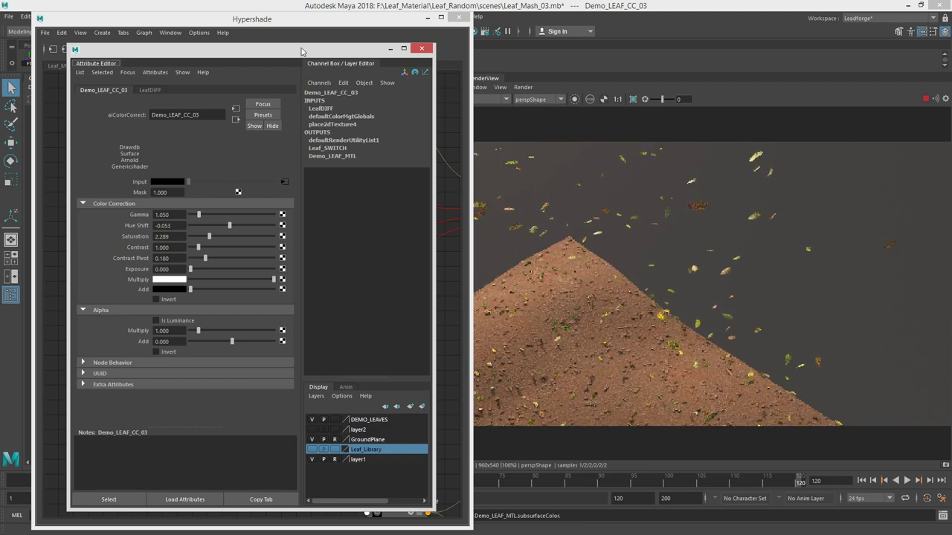
# Uncover the perspective view and orbit around the ground and falling leaves to examine the adjusted colors in the live render
pyautogui.moveTo(301, 51); pyautogui.dragTo(951, 90)
pyautogui.moveTo(394, 19); pyautogui.dragTo(764, 19)
pyautogui.keyDown('alt'); pyautogui.moveTo(312, 301); pyautogui.dragTo(332, 332); pyautogui.keyUp('alt')
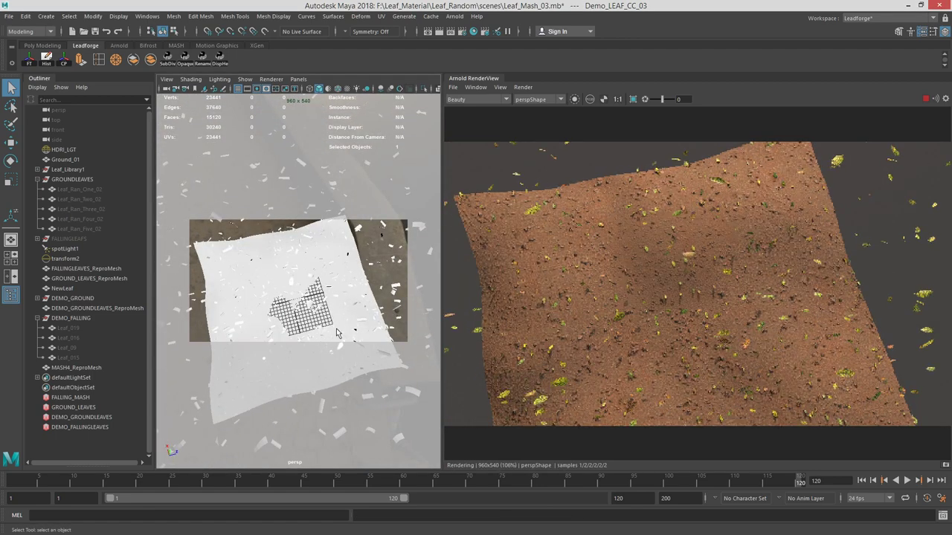
pyautogui.keyDown('alt'); pyautogui.moveTo(338, 305); pyautogui.dragTo(341, 264); pyautogui.keyUp('alt')
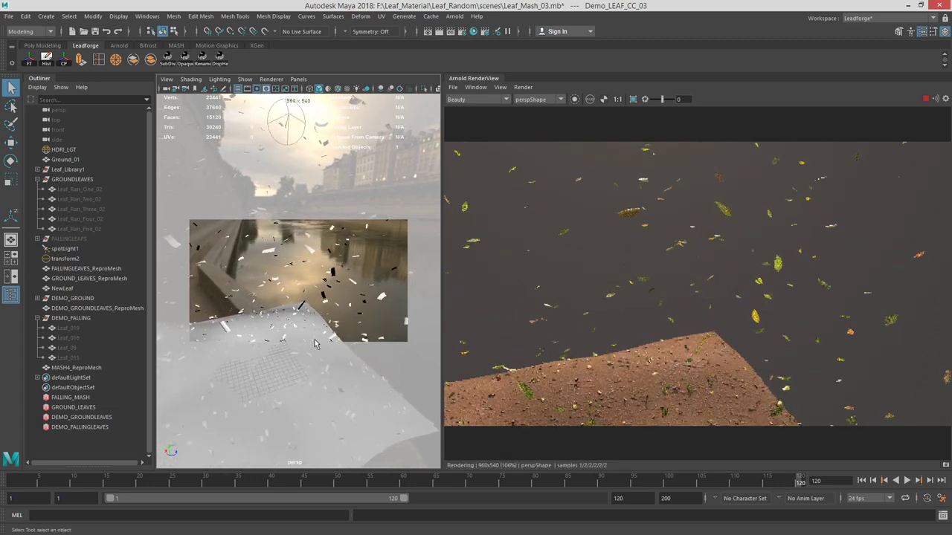
pyautogui.keyDown('alt'); pyautogui.moveTo(314, 344); pyautogui.dragTo(594, 293); pyautogui.keyUp('alt')
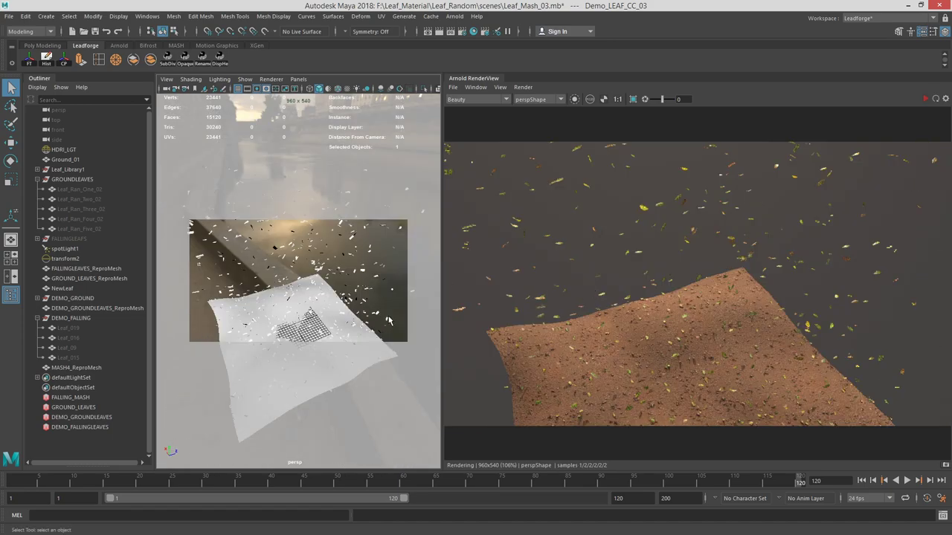